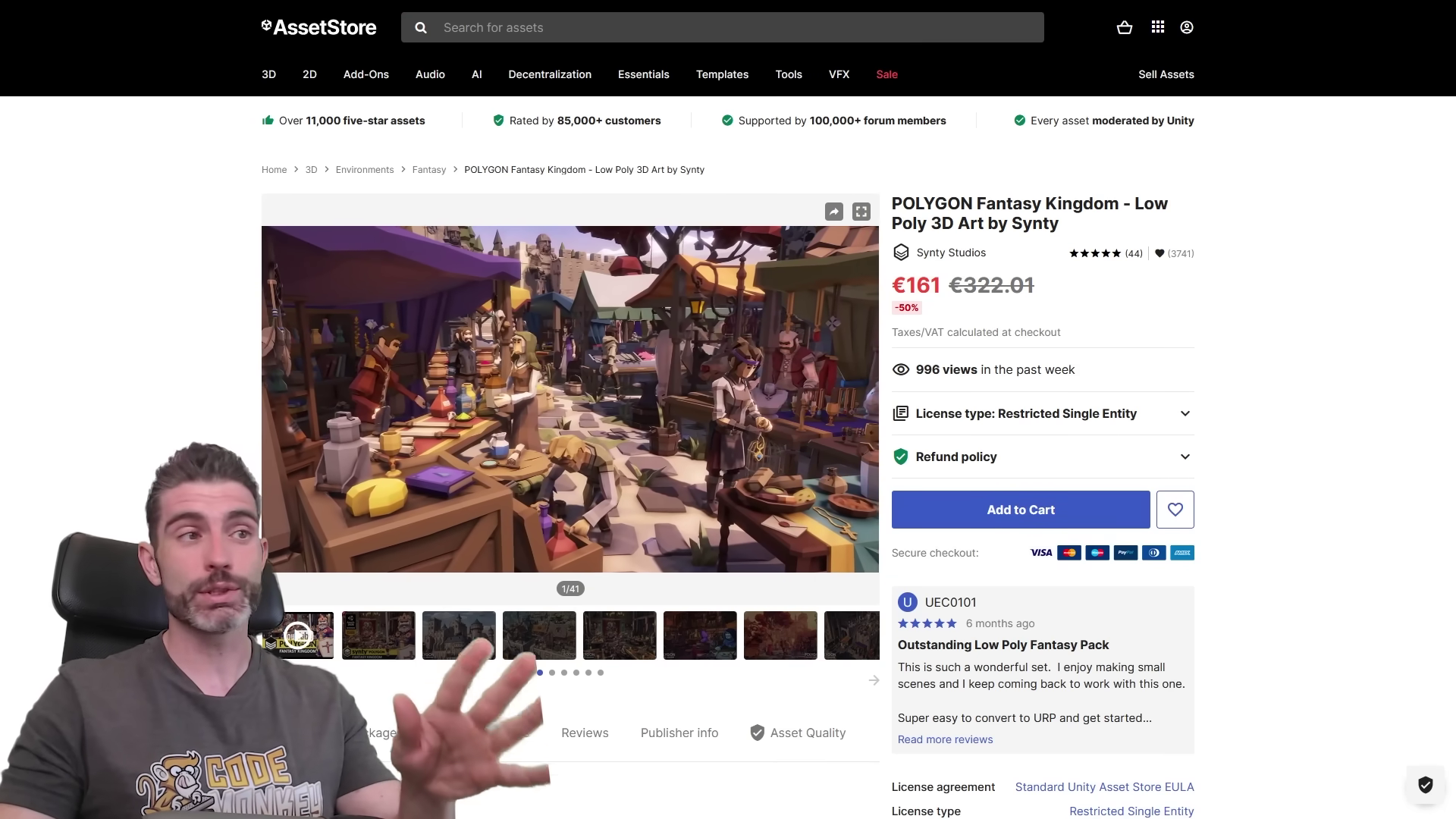
{"action": "scroll", "coordinate": [729, 455], "scroll_direction": "down", "scroll_amount": 4}
{"action": "left_click_drag", "start_coordinate": [265, 586], "coordinate": [386, 587]}
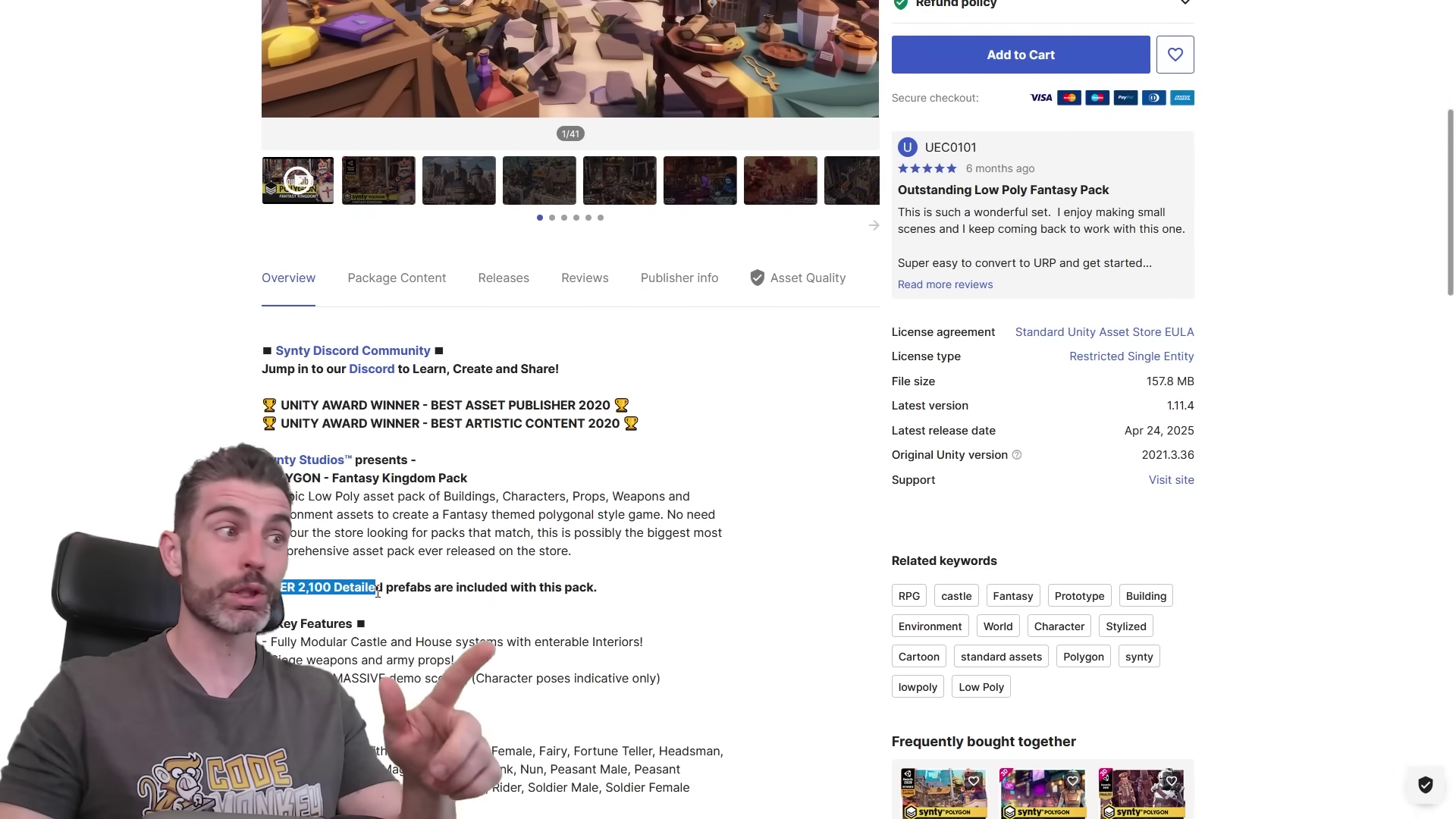
{"action": "scroll", "coordinate": [777, 524], "scroll_direction": "up", "scroll_amount": 3}
{"action": "scroll", "coordinate": [899, 553], "scroll_direction": "up", "scroll_amount": 2}
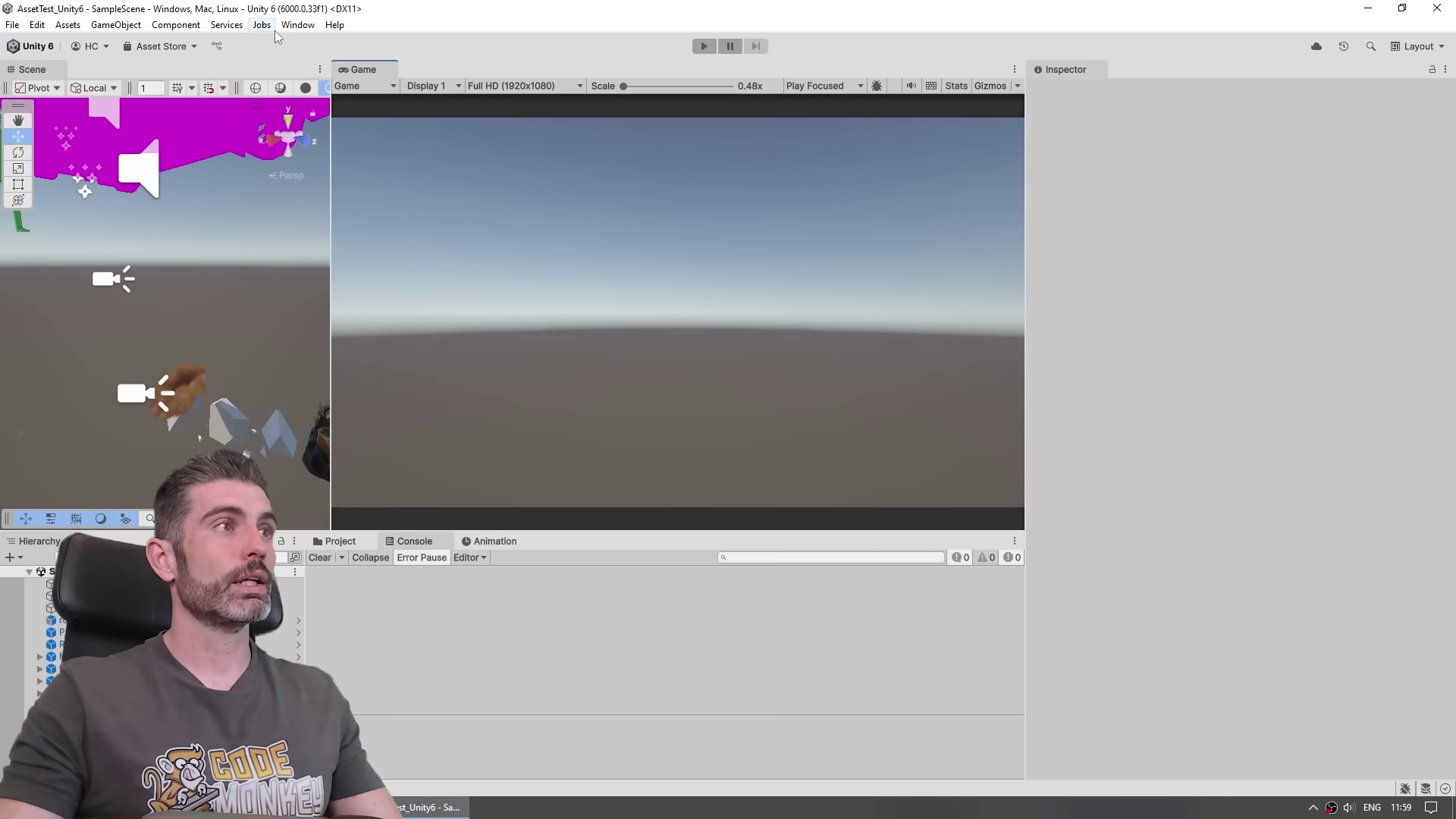
Open Package Manager and start importing POLYGON Fantasy Kingdom 1.11.4 into the project.
{"action": "left_click", "coordinate": [296, 24]}
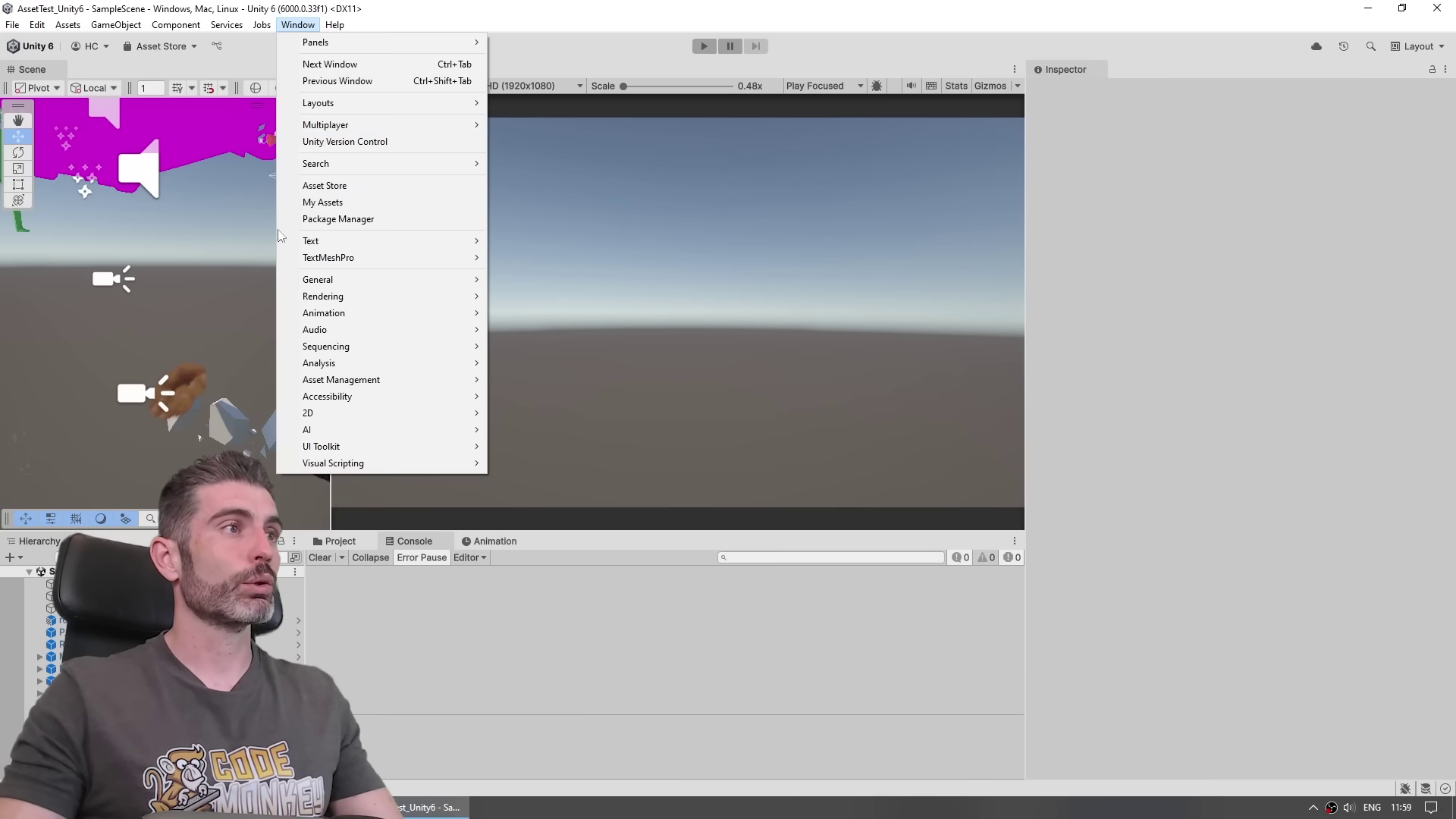
{"action": "left_click", "coordinate": [341, 218]}
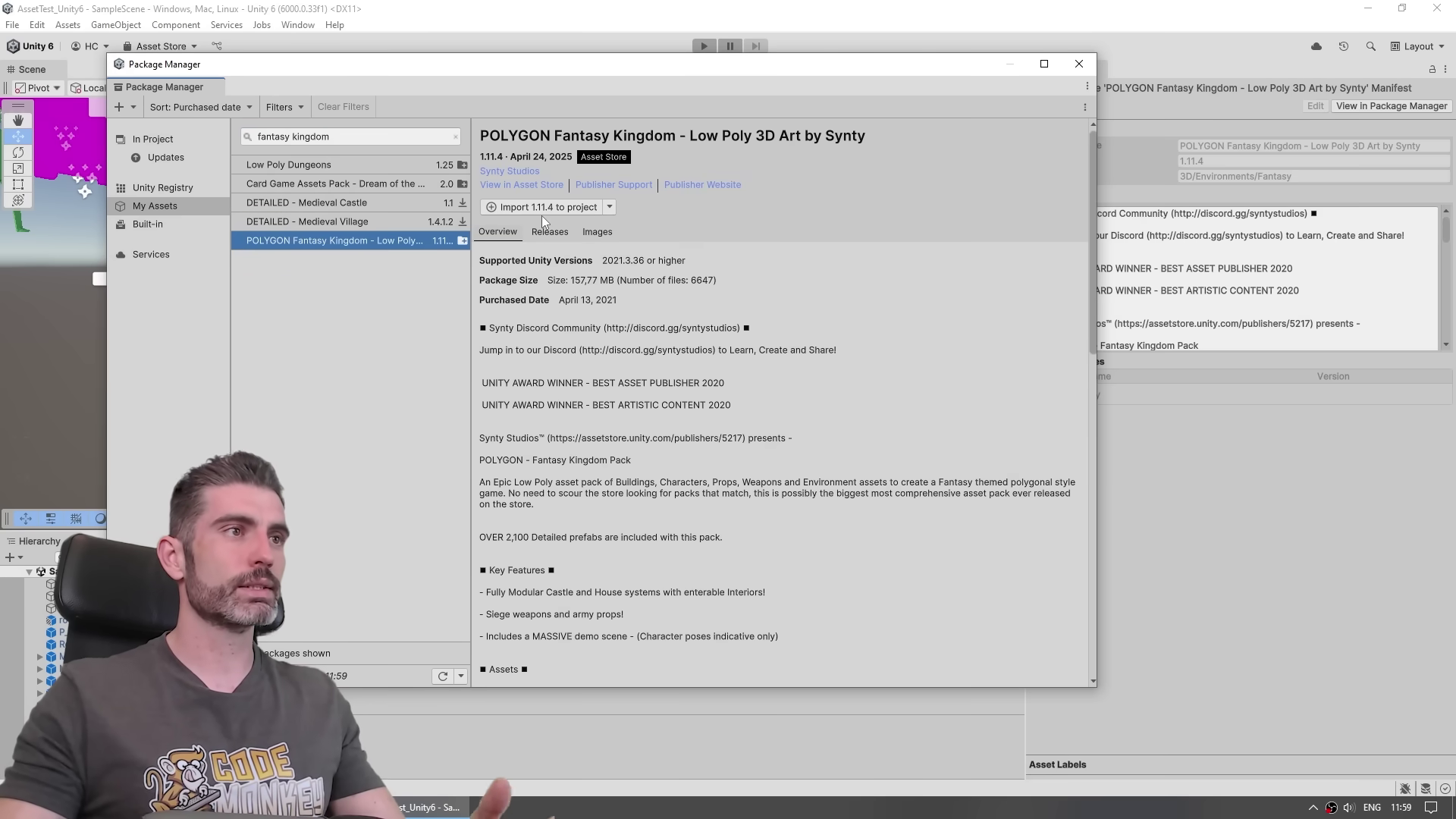
{"action": "left_click", "coordinate": [552, 208]}
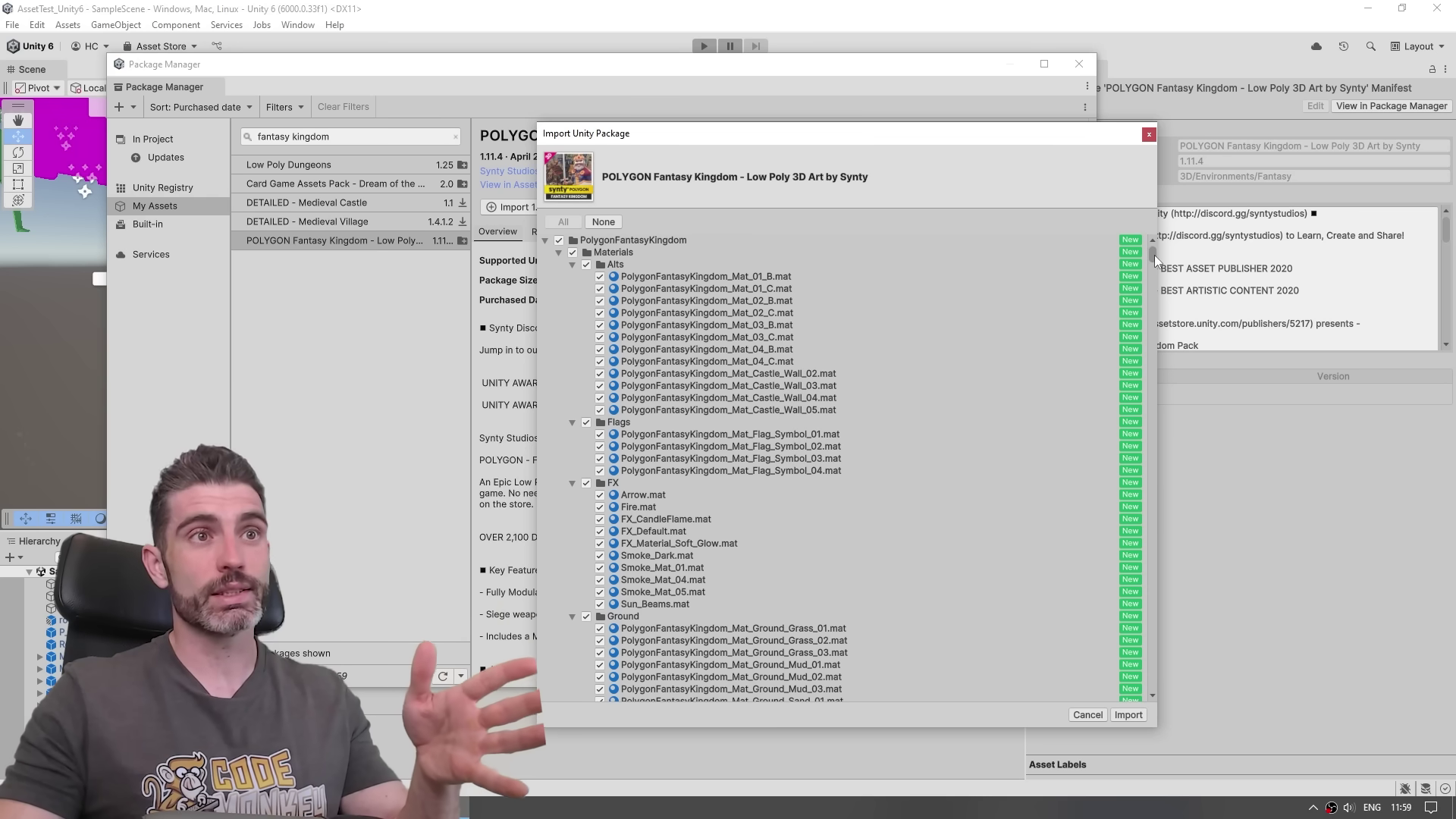
{"action": "mouse_move", "coordinate": [1155, 255]}
{"action": "left_mouse_down"}
{"action": "mouse_move", "coordinate": [1188, 722]}
{"action": "mouse_move", "coordinate": [1154, 174]}
{"action": "left_mouse_up"}
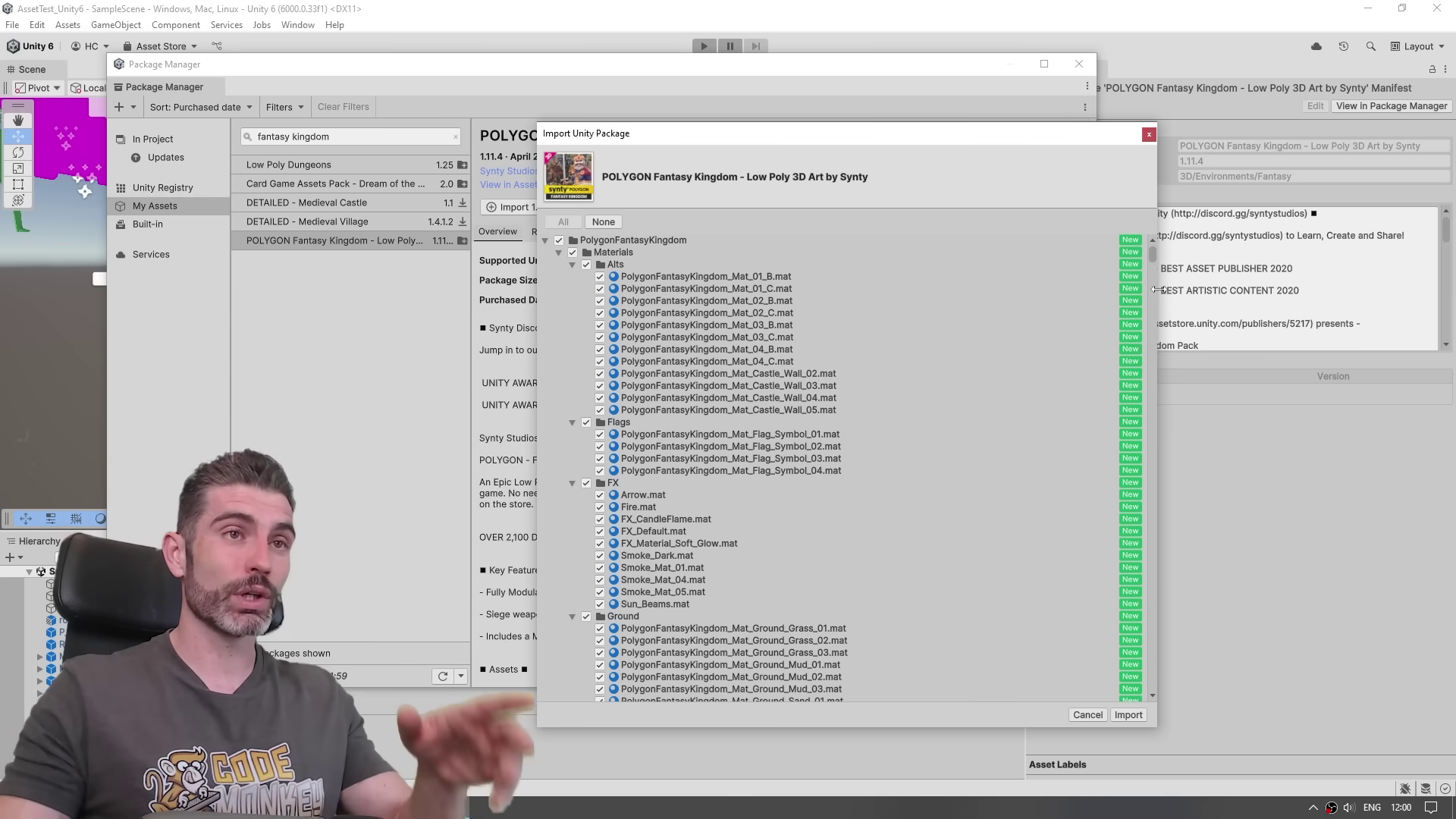
{"action": "left_click_drag", "start_coordinate": [1152, 257], "coordinate": [1179, 492]}
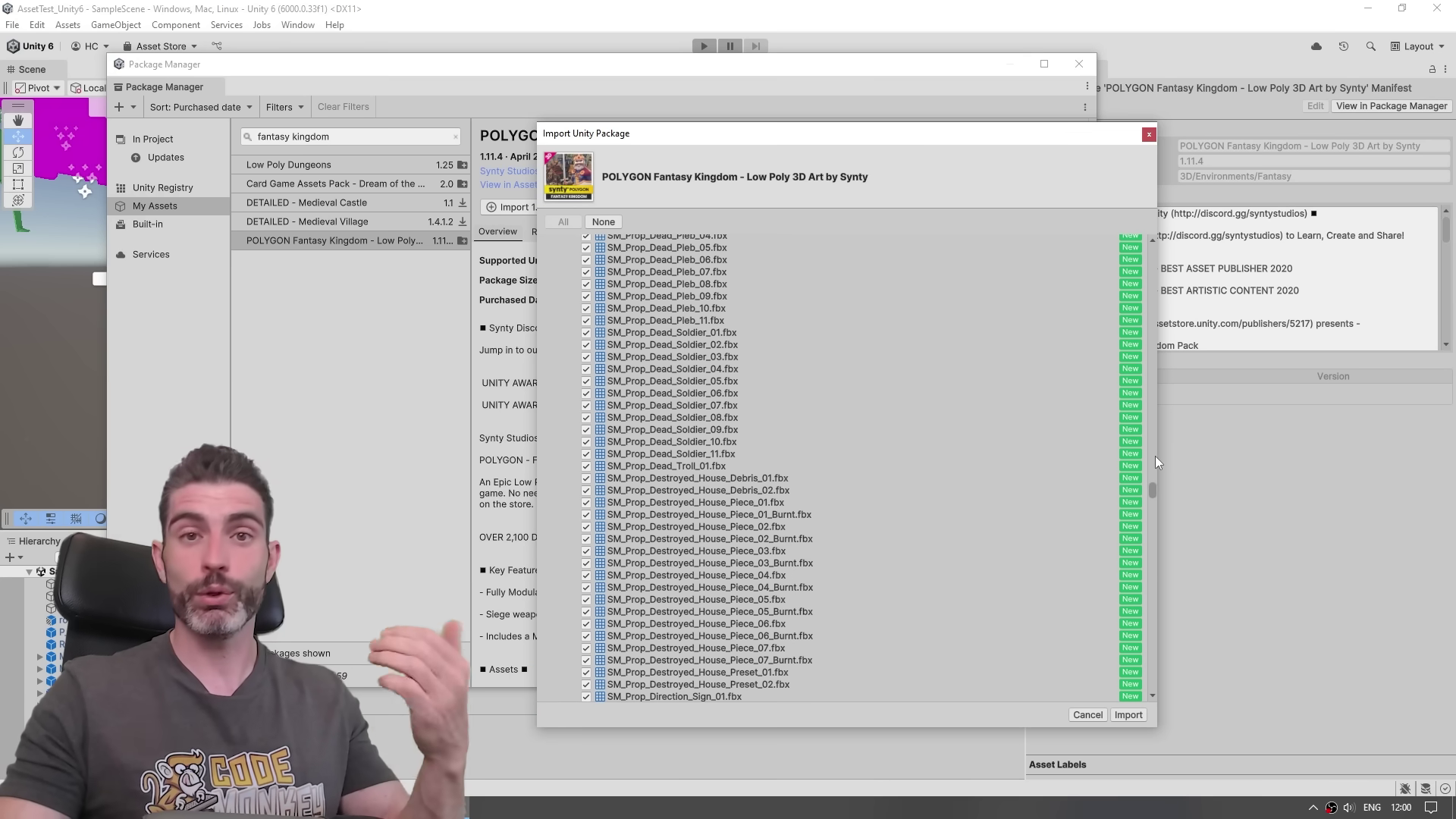
Browse the import list and preview the SM_Prop_Dead_Troll_01 mesh.
{"action": "left_click", "coordinate": [688, 393]}
{"action": "left_click", "coordinate": [671, 429]}
{"action": "left_click", "coordinate": [689, 466]}
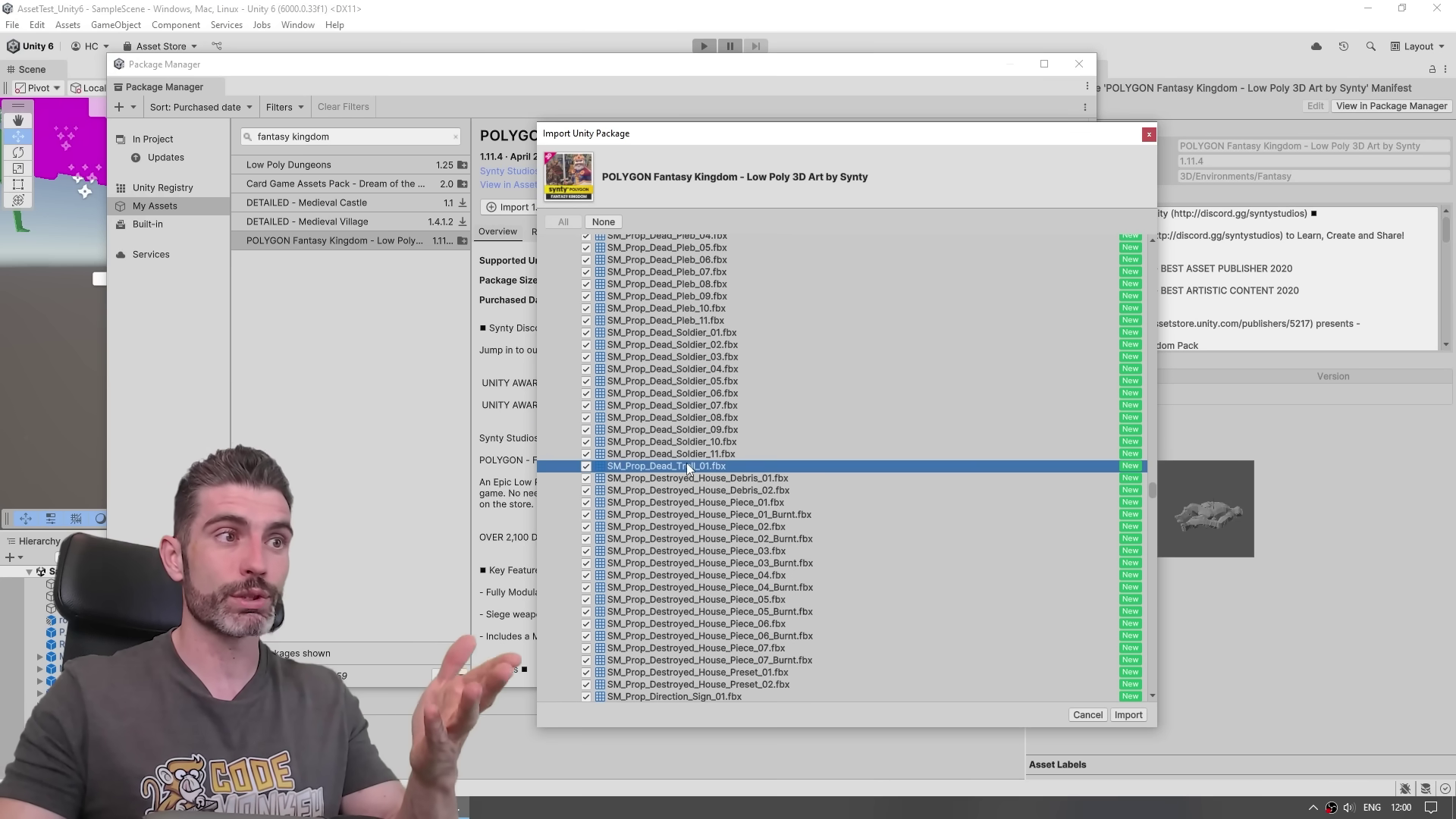
Isolate SM_Prop_Dead_Troll_01, then reselect all package files and import them.
{"action": "left_click", "coordinate": [601, 222]}
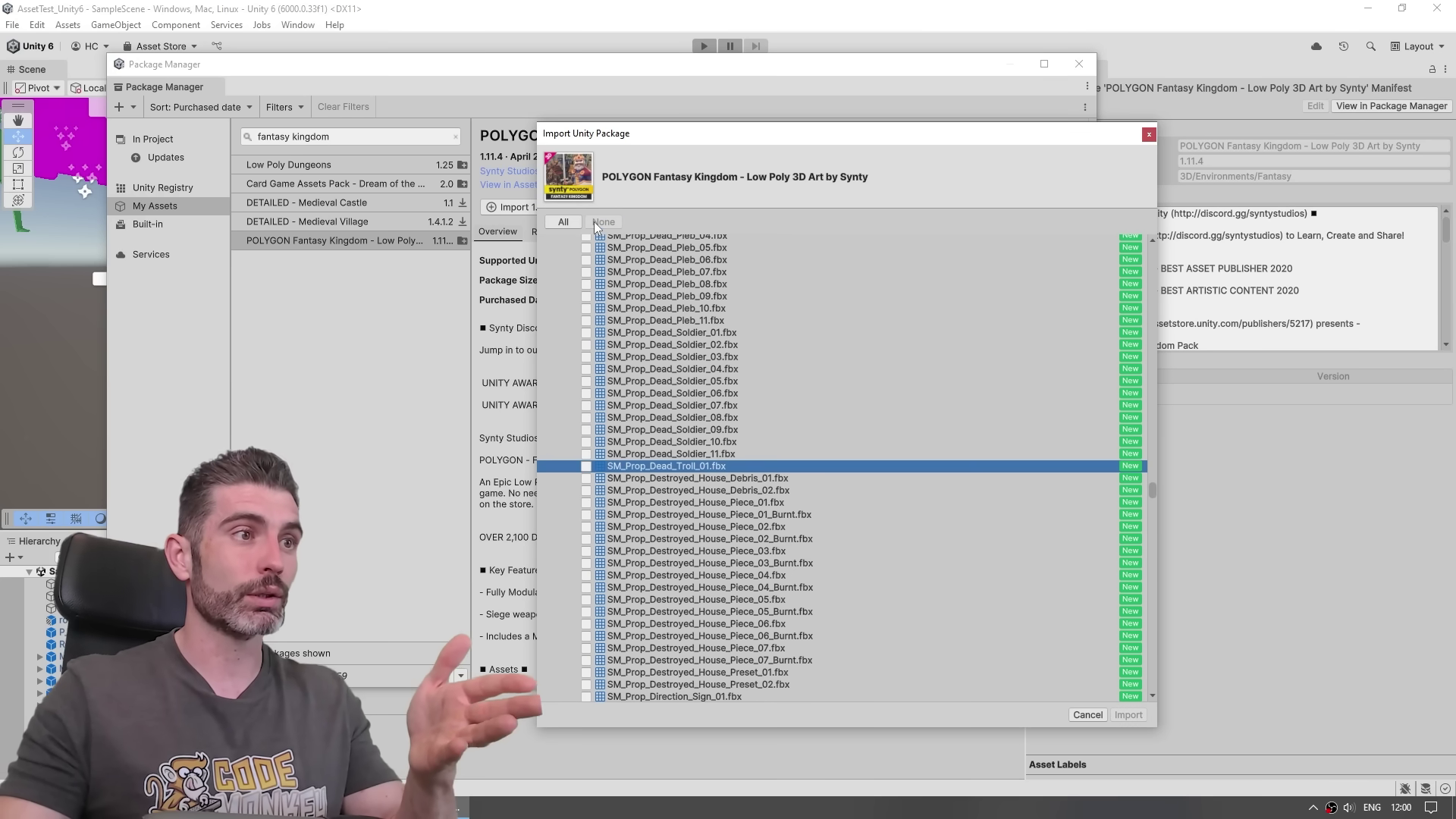
{"action": "left_click", "coordinate": [586, 467]}
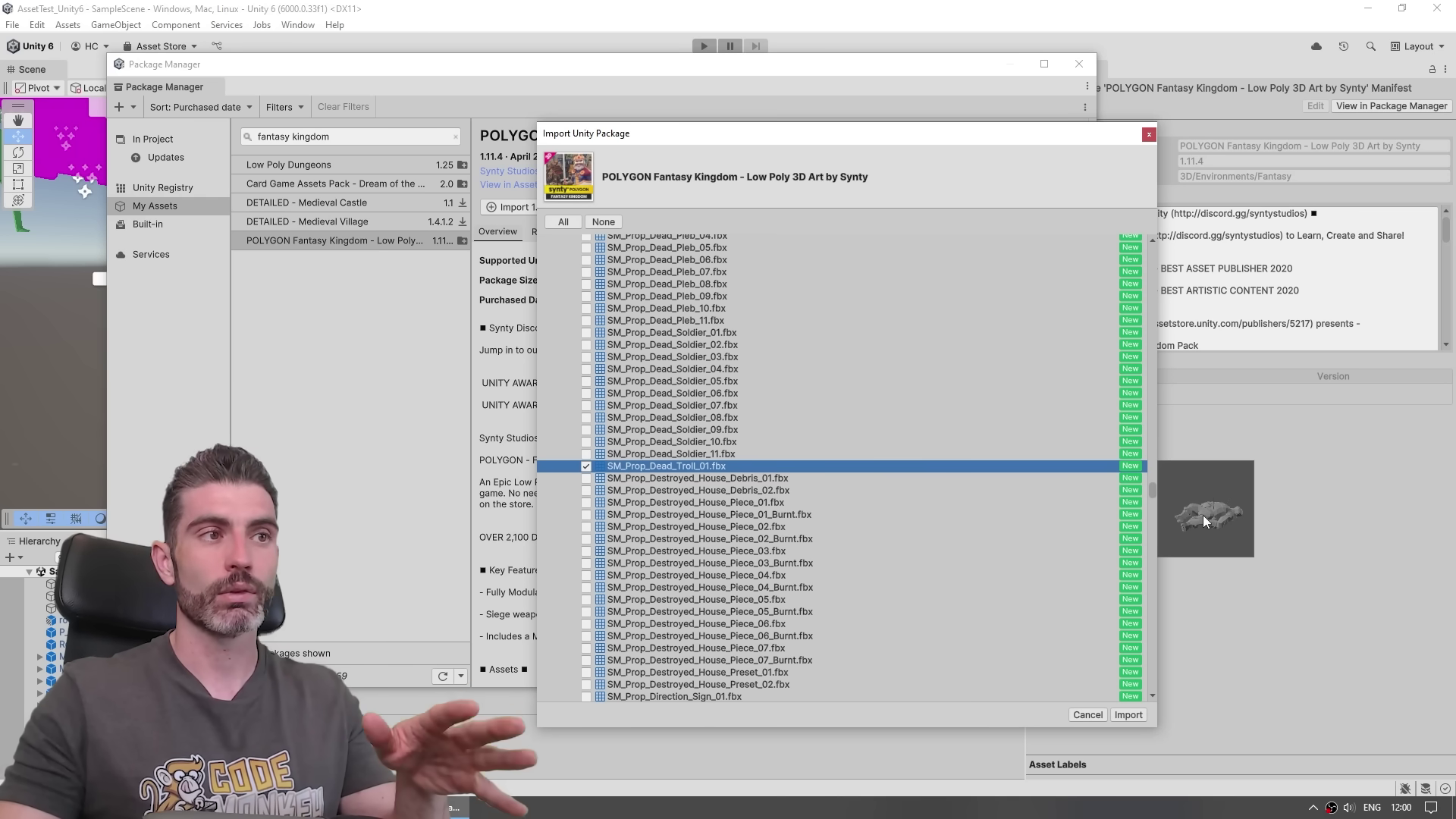
{"action": "left_click", "coordinate": [564, 222]}
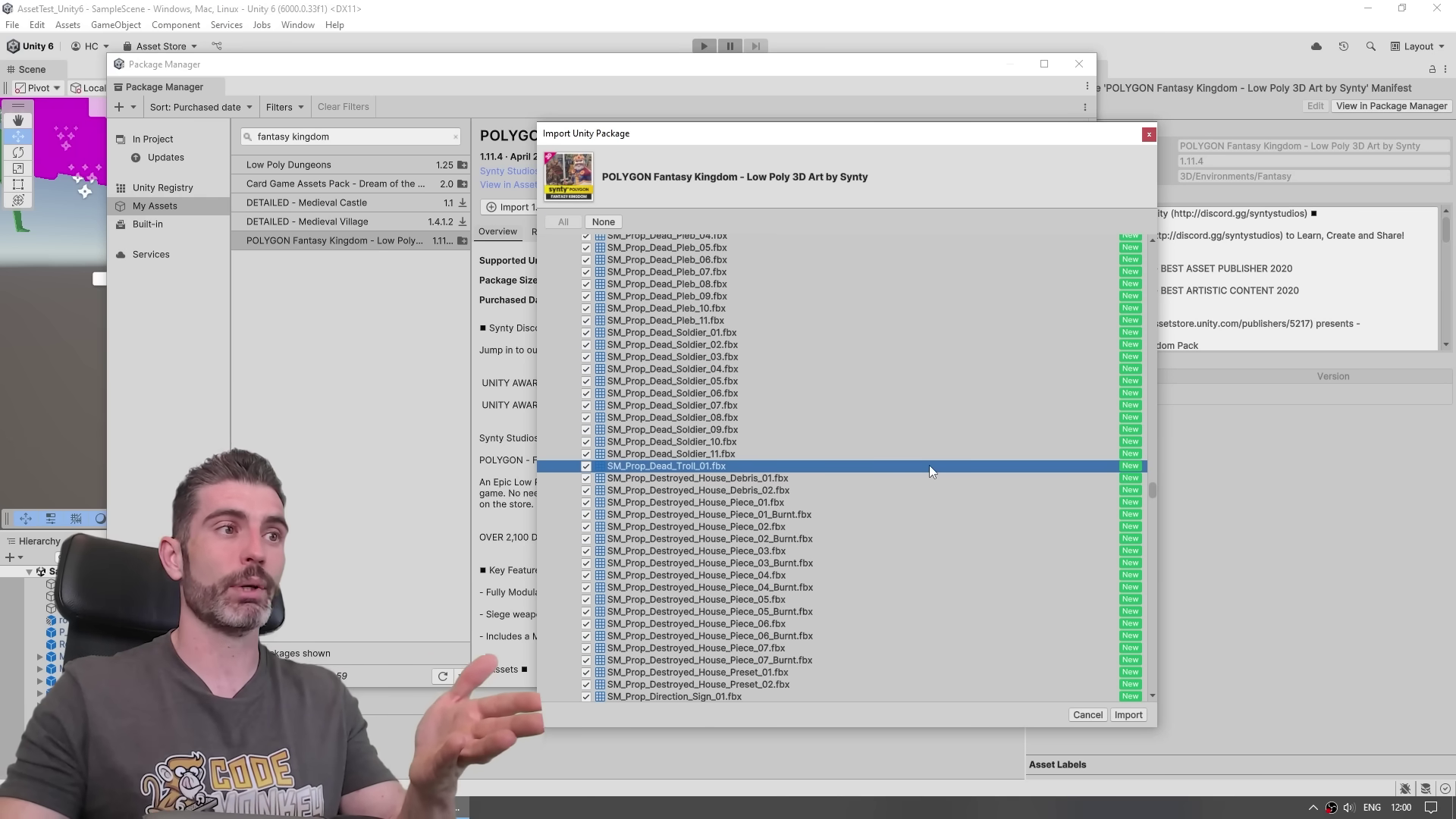
{"action": "key", "text": "Return"}
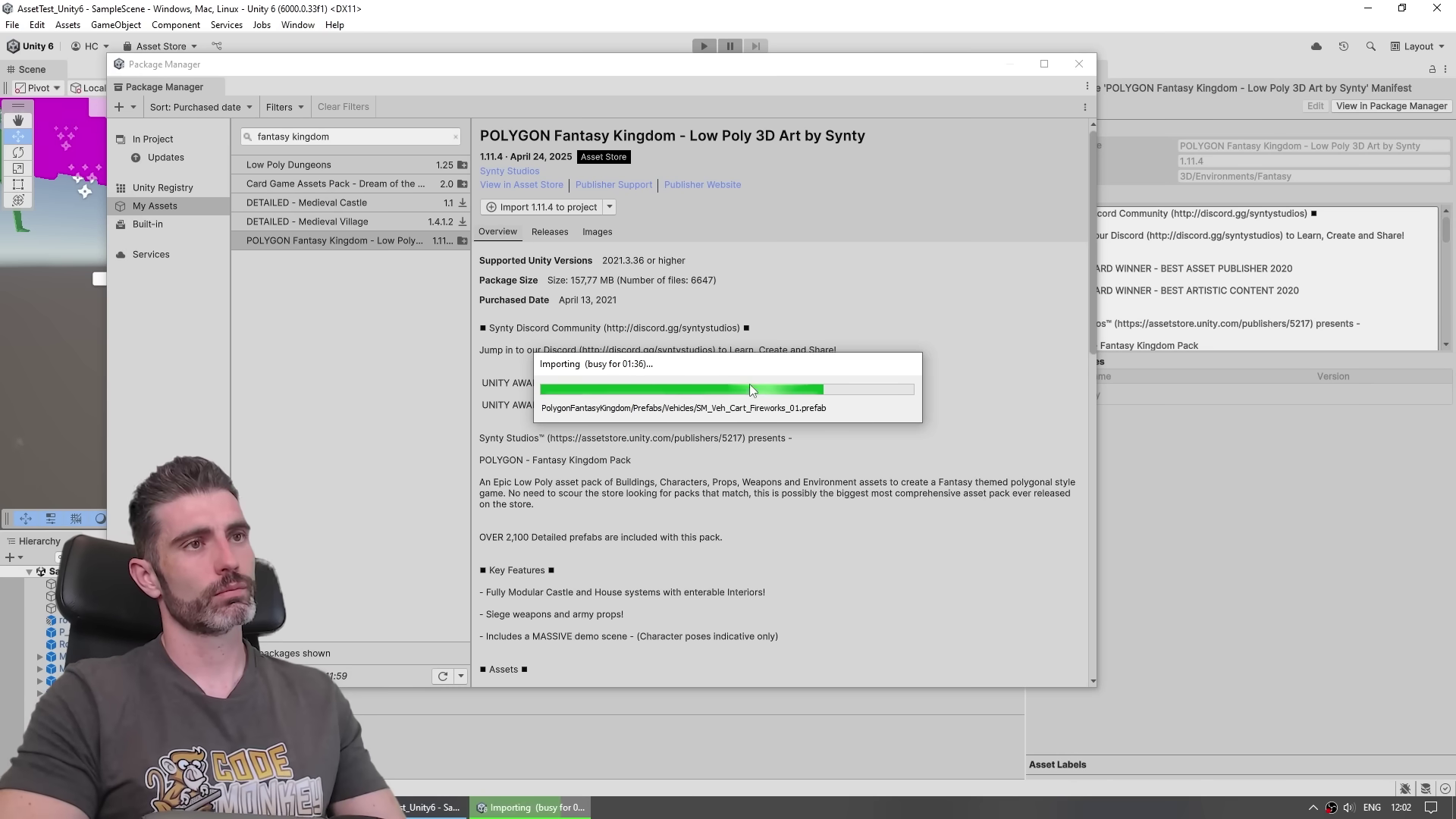
Close Package Manager, expand PolygonFantasyKingdom > Prefabs, and make the Project panel taller.
{"action": "left_click", "coordinate": [1079, 65]}
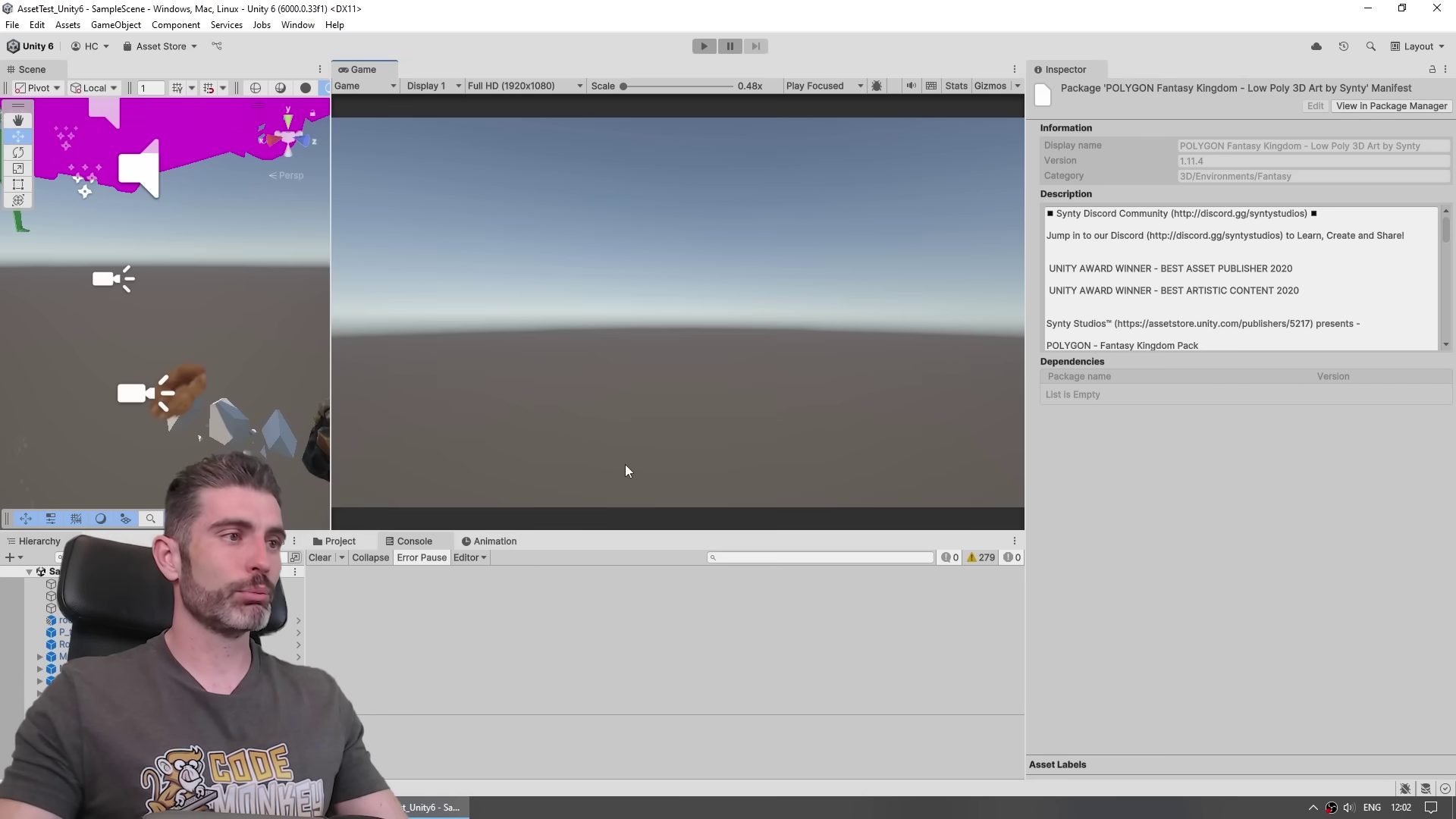
{"action": "left_click", "coordinate": [351, 539]}
{"action": "scroll", "coordinate": [412, 632], "scroll_direction": "down", "scroll_amount": 3}
{"action": "scroll", "coordinate": [396, 642], "scroll_direction": "down", "scroll_amount": 3}
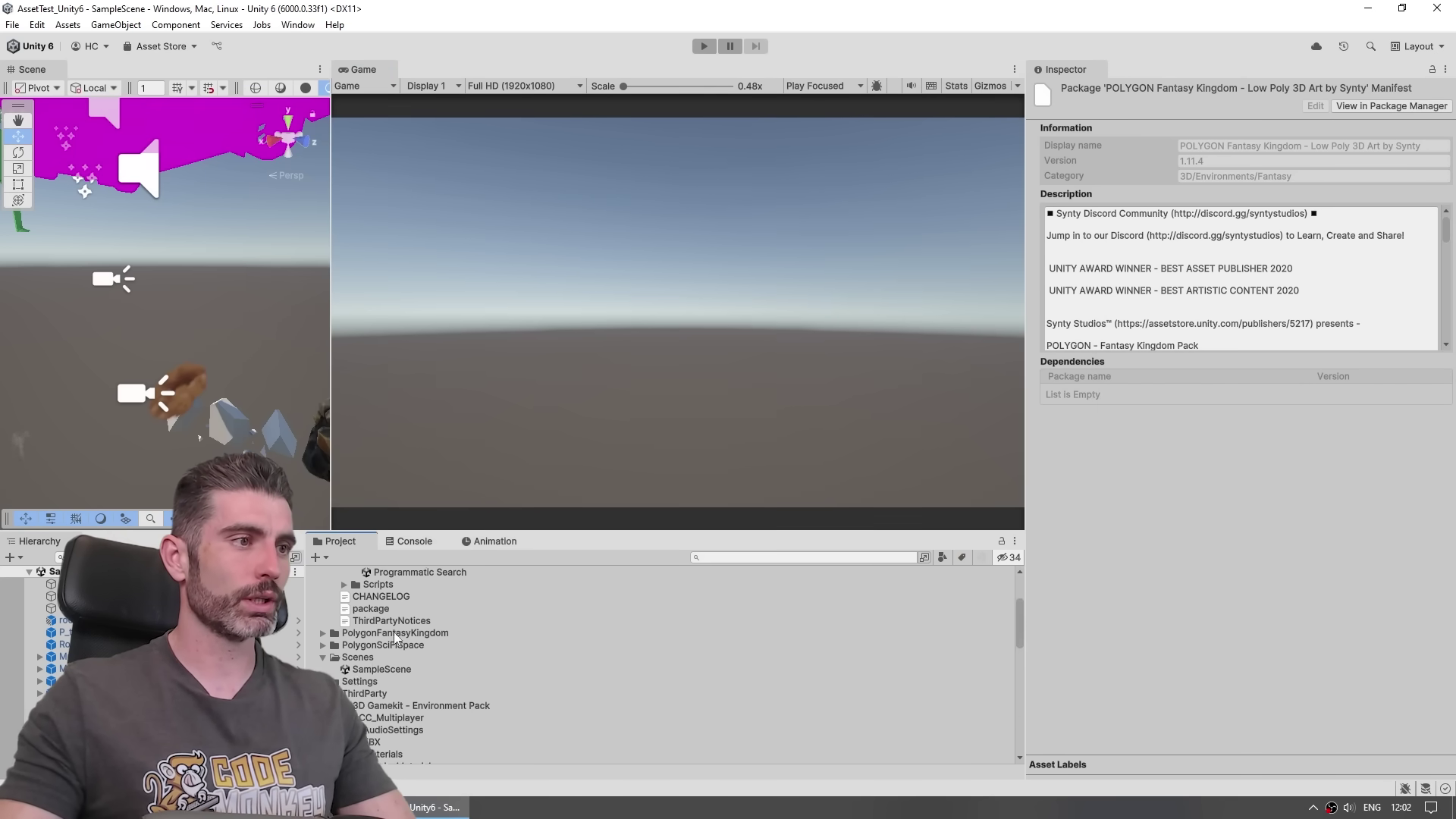
{"action": "left_click", "coordinate": [387, 632]}
{"action": "key", "text": "Right"}
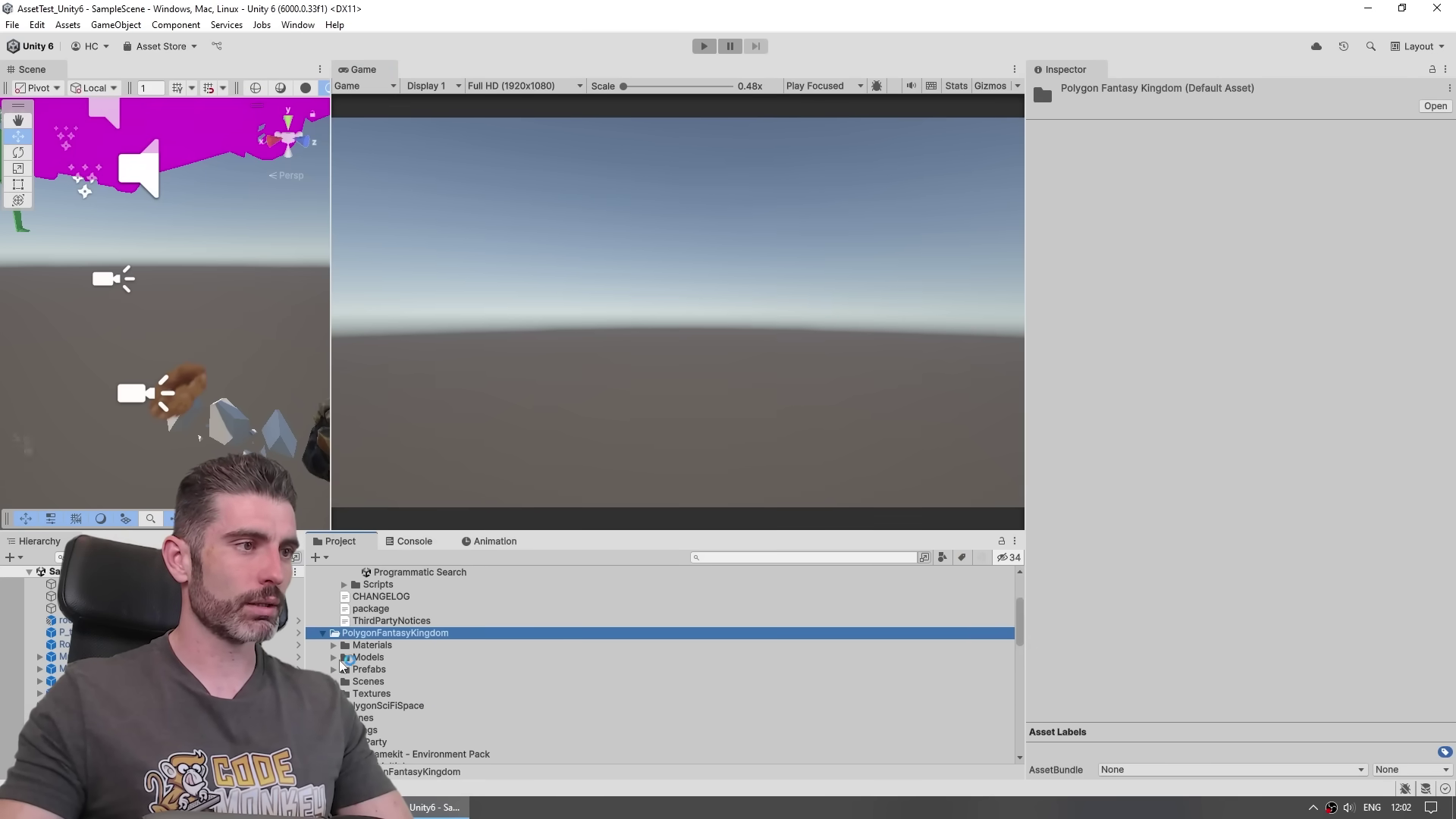
{"action": "left_click", "coordinate": [335, 668]}
{"action": "scroll", "coordinate": [364, 638], "scroll_direction": "down", "scroll_amount": 2}
{"action": "left_click", "coordinate": [368, 627]}
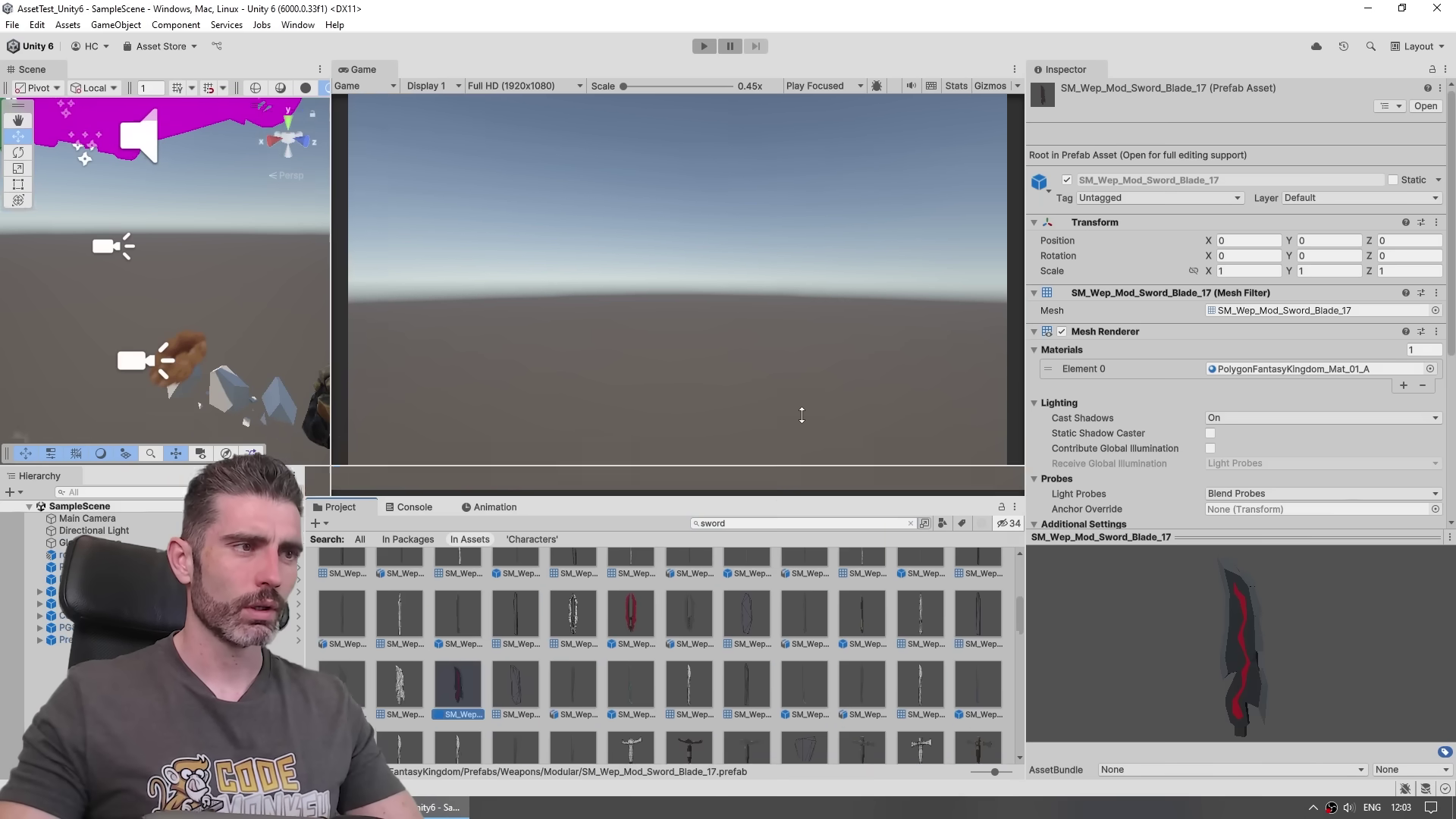
{"action": "left_click_drag", "start_coordinate": [802, 415], "coordinate": [682, 307]}
{"action": "scroll", "coordinate": [657, 581], "scroll_direction": "up", "scroll_amount": 1}
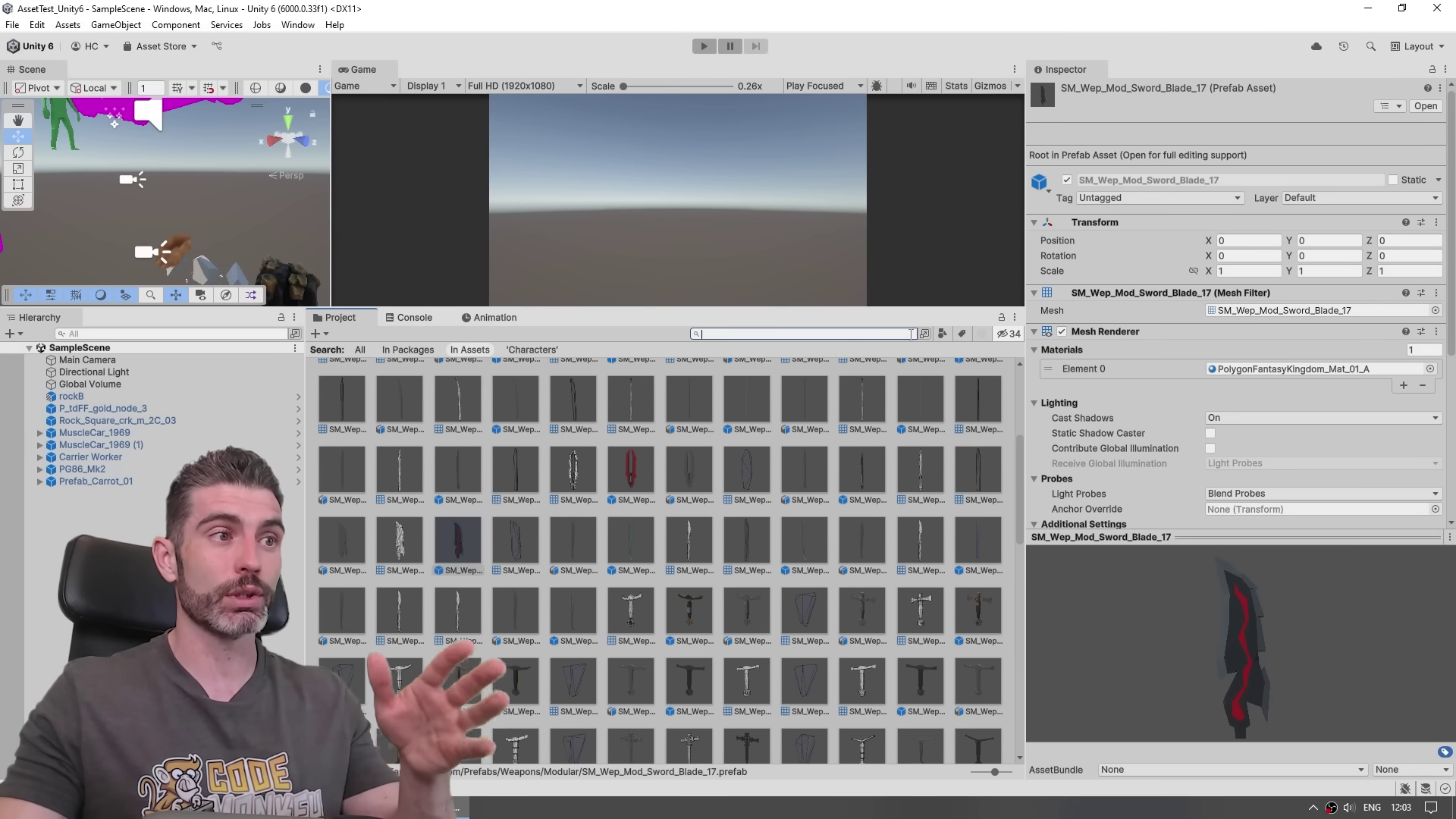
{"action": "scroll", "coordinate": [522, 600], "scroll_direction": "down", "scroll_amount": 5, "text": "ctrl"}
{"action": "scroll", "coordinate": [541, 612], "scroll_direction": "up", "scroll_amount": 5}
{"action": "scroll", "coordinate": [541, 606], "scroll_direction": "up", "scroll_amount": 3}
{"action": "scroll", "coordinate": [541, 605], "scroll_direction": "up", "scroll_amount": 2}
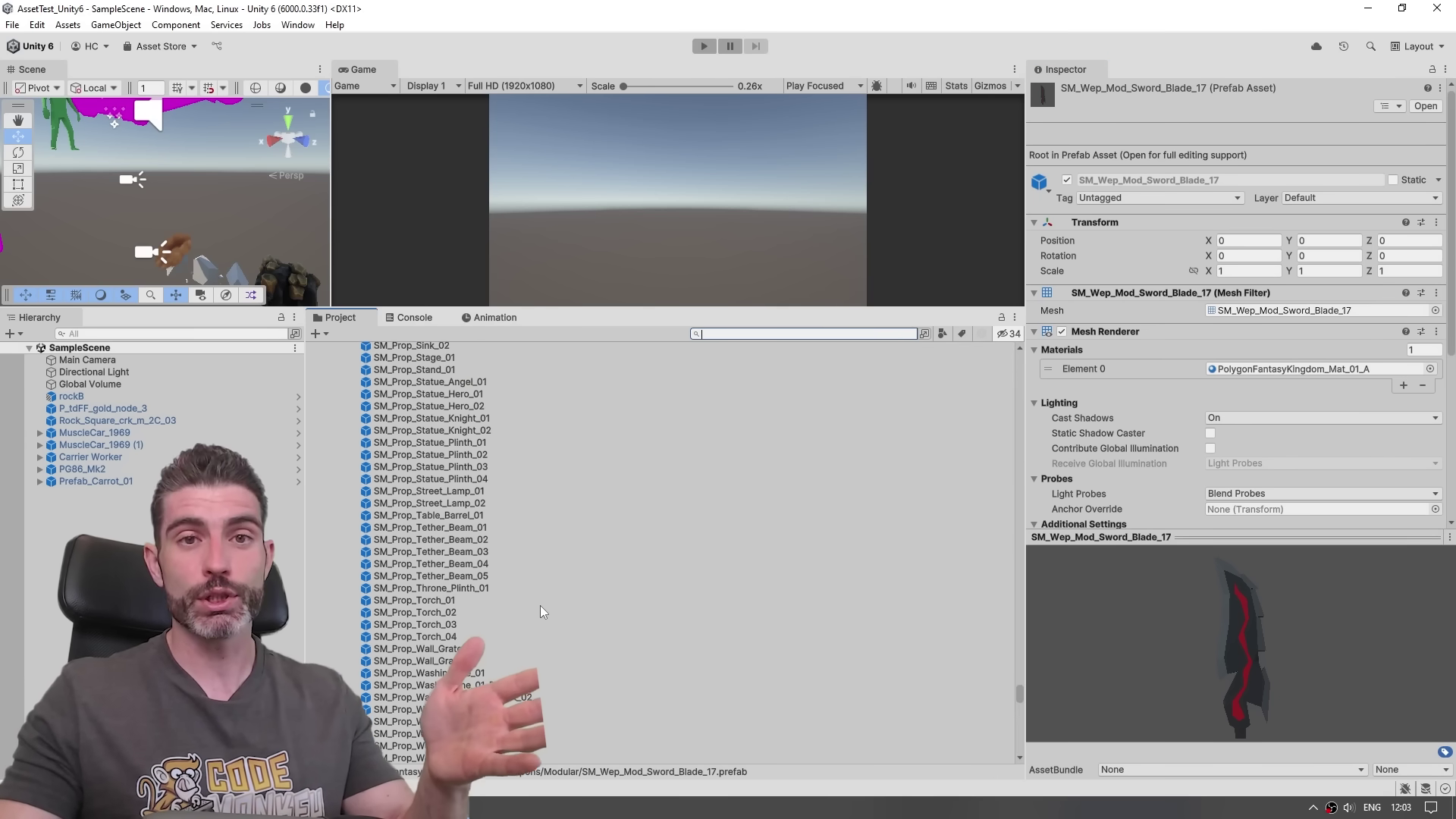
{"action": "scroll", "coordinate": [540, 605], "scroll_direction": "up", "scroll_amount": 5}
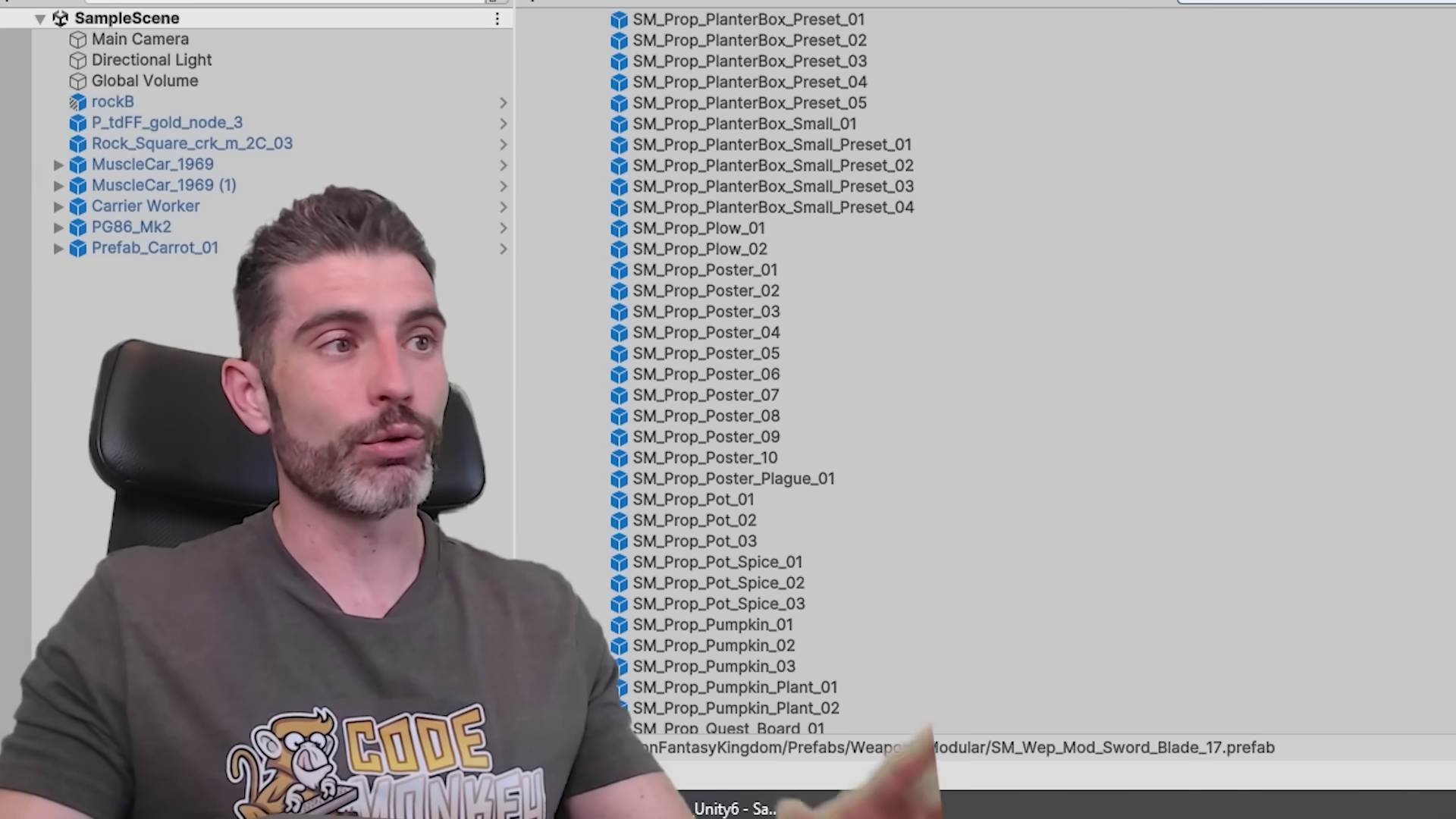
{"action": "scroll", "coordinate": [1232, 343], "scroll_direction": "down", "scroll_amount": 5}
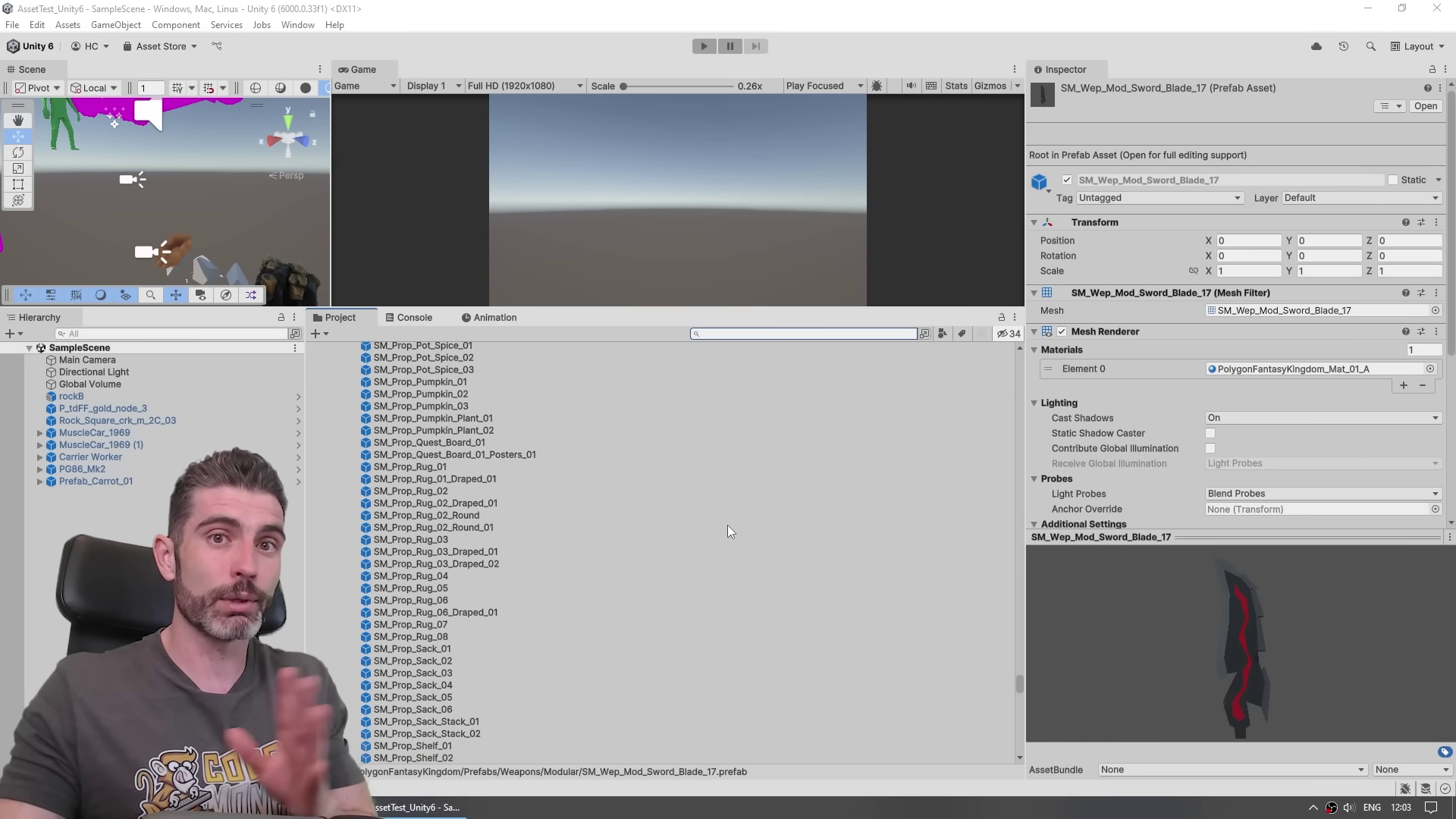
{"action": "scroll", "coordinate": [711, 580], "scroll_direction": "up", "scroll_amount": 10}
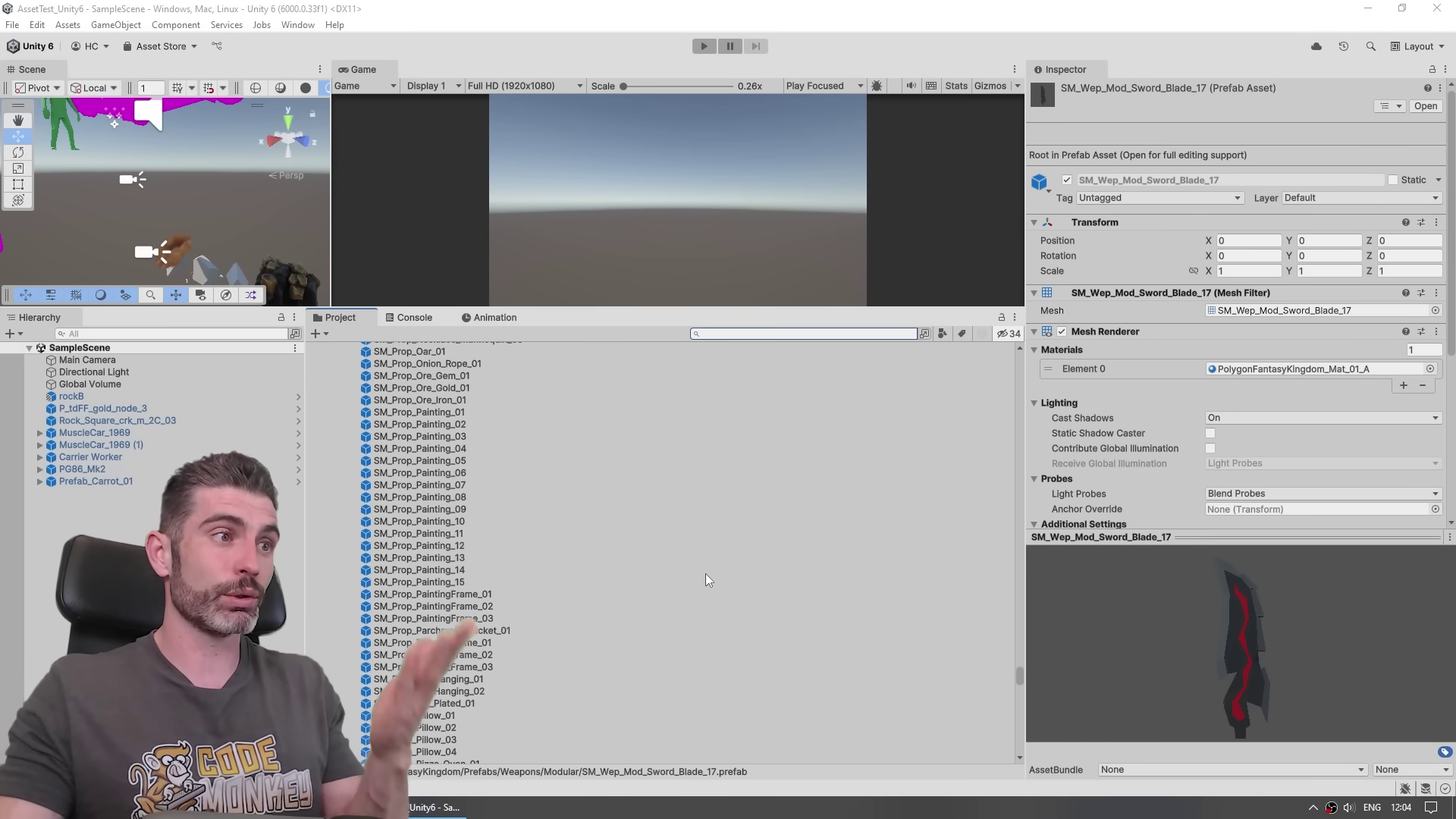
{"action": "mouse_move", "coordinate": [1020, 655]}
{"action": "left_mouse_down"}
{"action": "mouse_move", "coordinate": [1012, 425]}
{"action": "mouse_move", "coordinate": [993, 370]}
{"action": "left_mouse_up"}
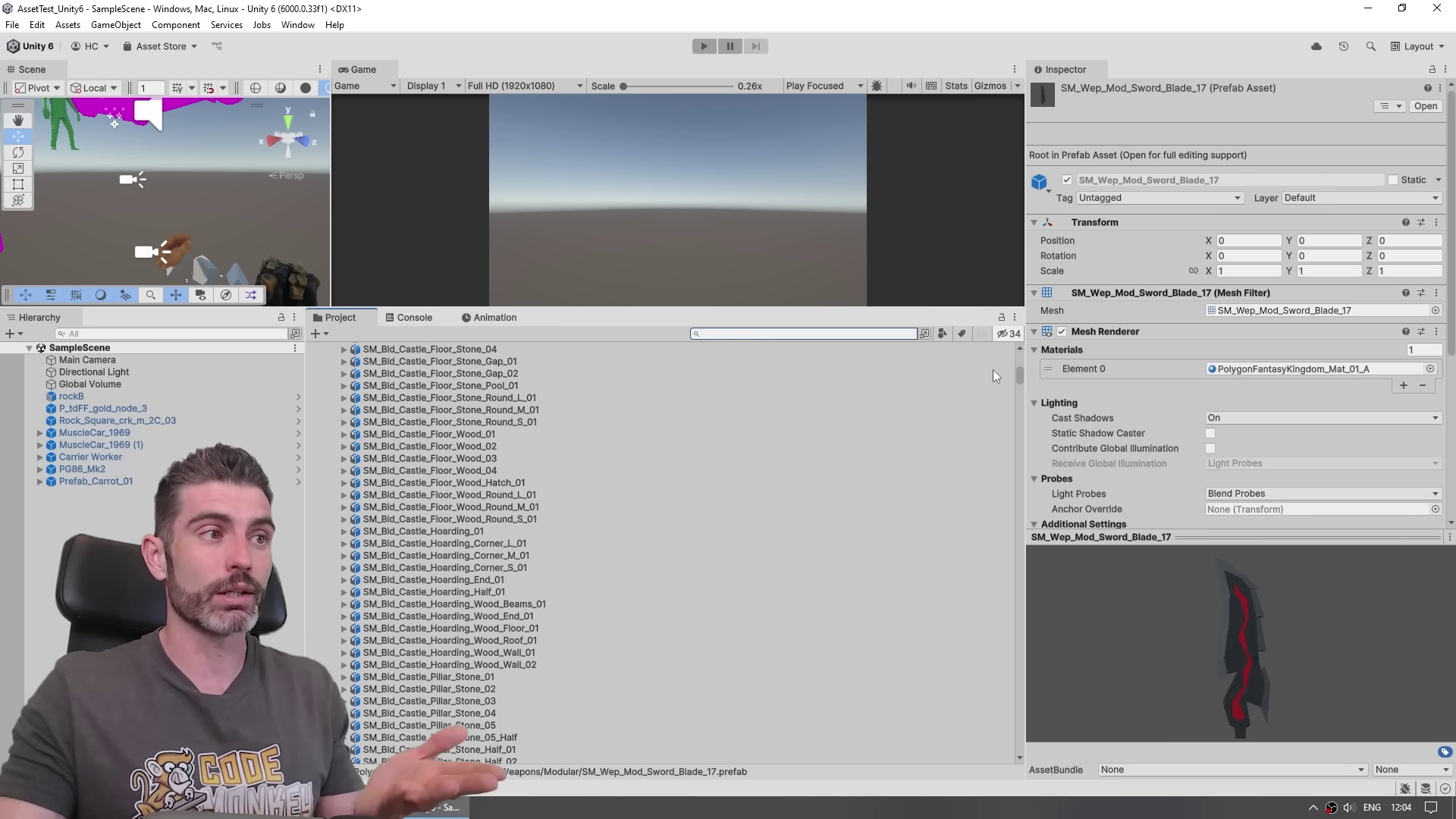
{"action": "left_click_drag", "start_coordinate": [993, 370], "coordinate": [1014, 670]}
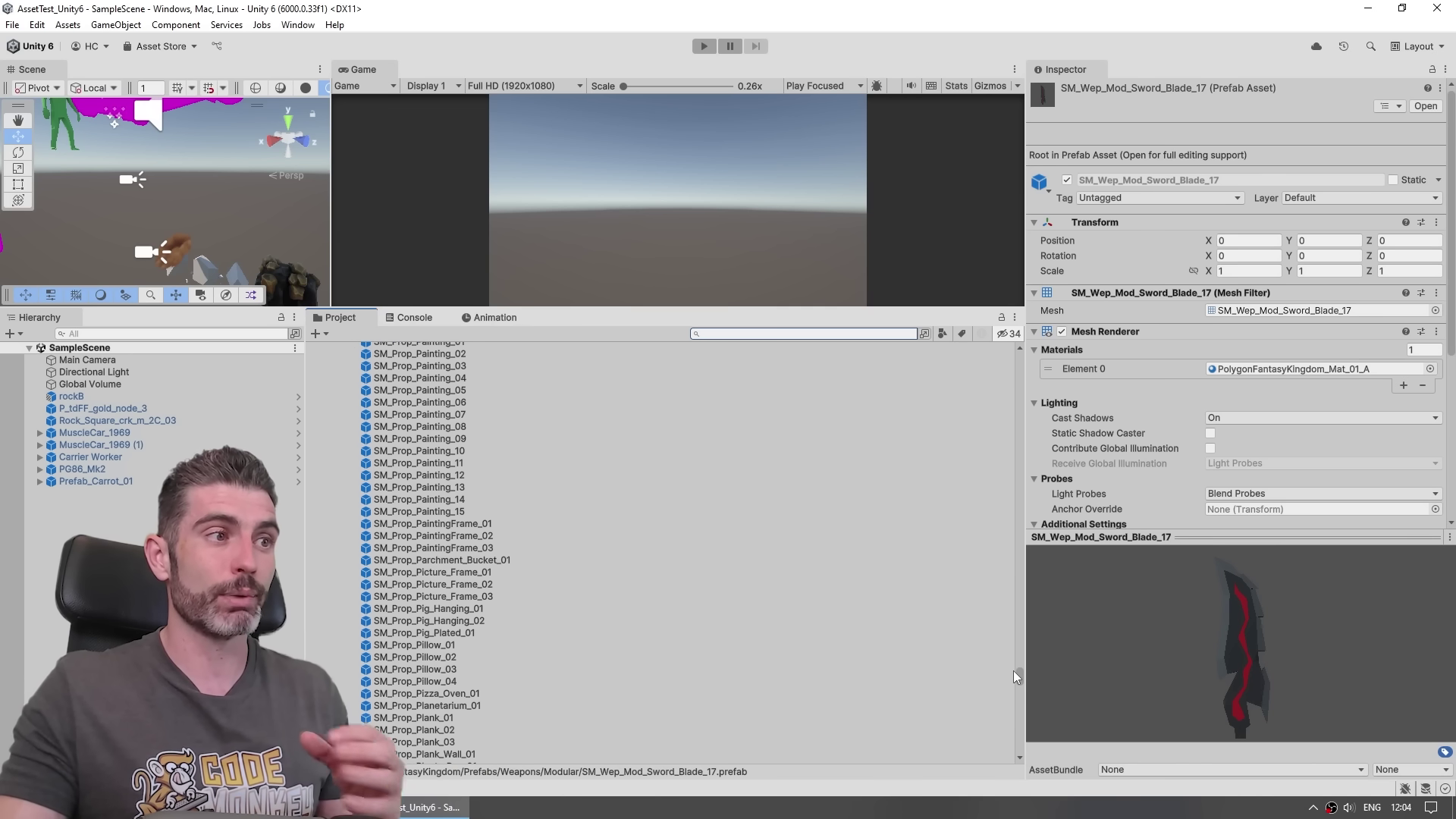
{"action": "left_click_drag", "start_coordinate": [1014, 671], "coordinate": [1010, 685]}
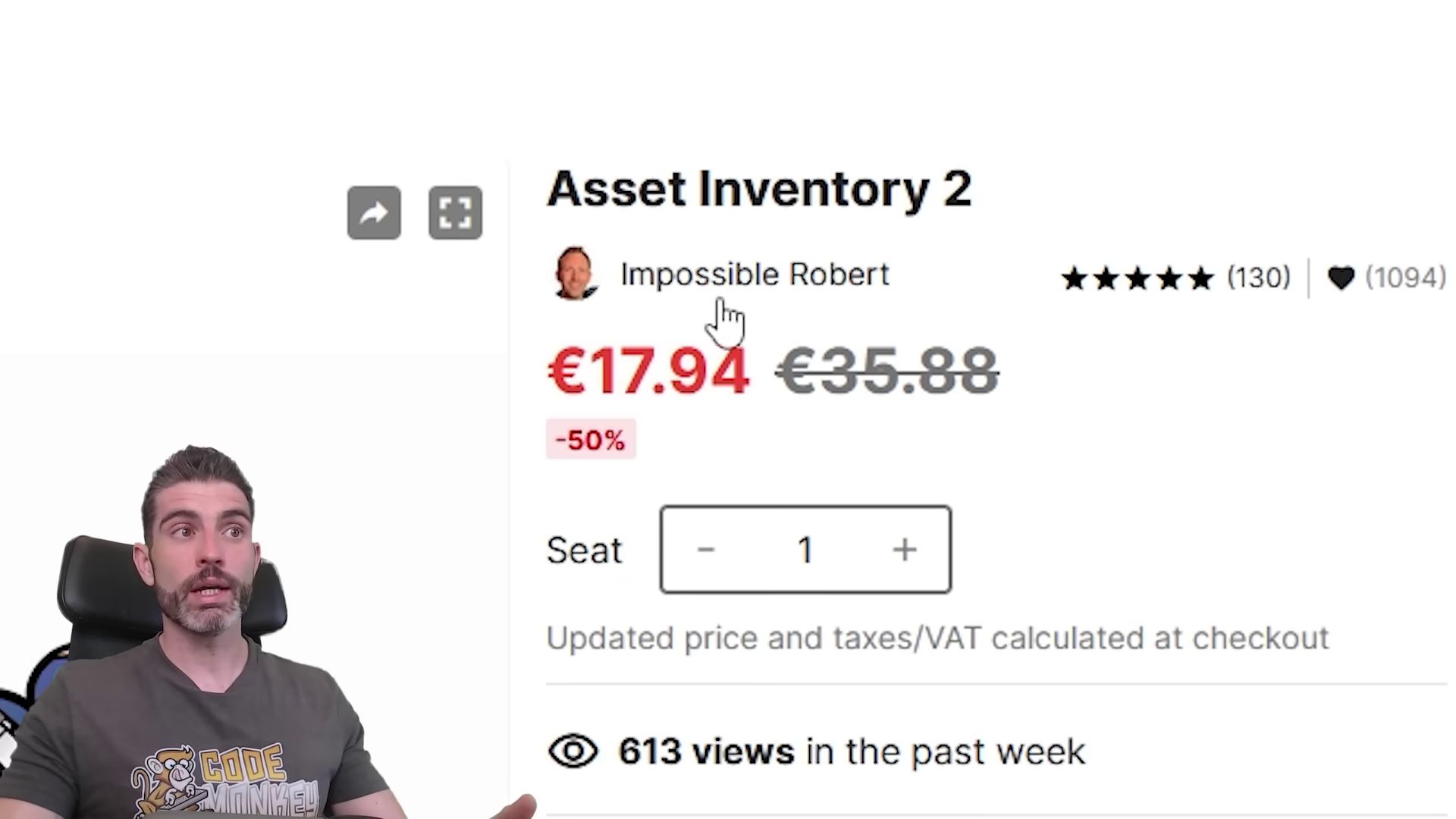
Highlight a discounted price, then quick-preview Hot Reload and its second image.
{"action": "left_click_drag", "start_coordinate": [748, 375], "coordinate": [589, 376]}
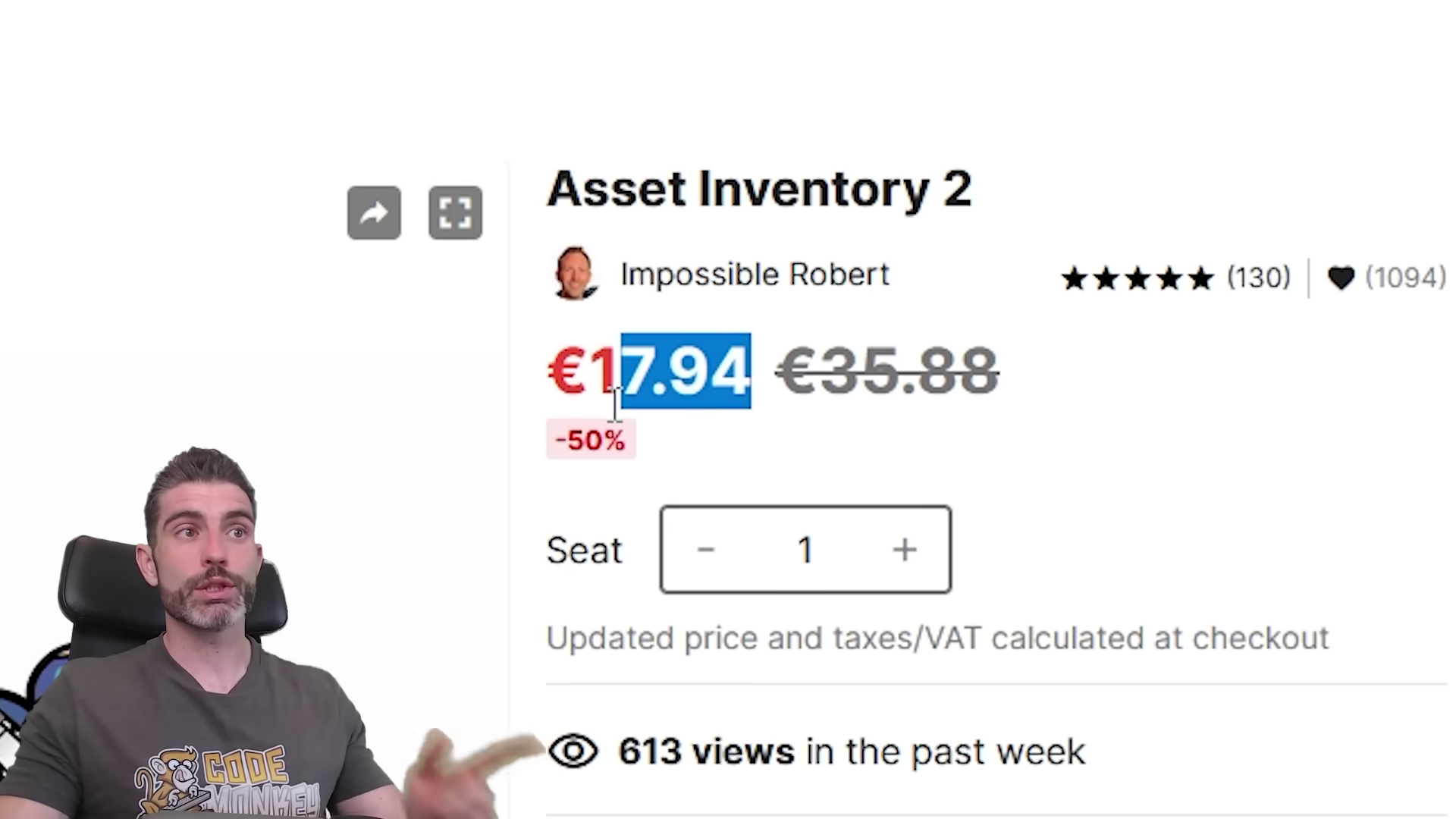
{"action": "left_click", "coordinate": [1315, 553]}
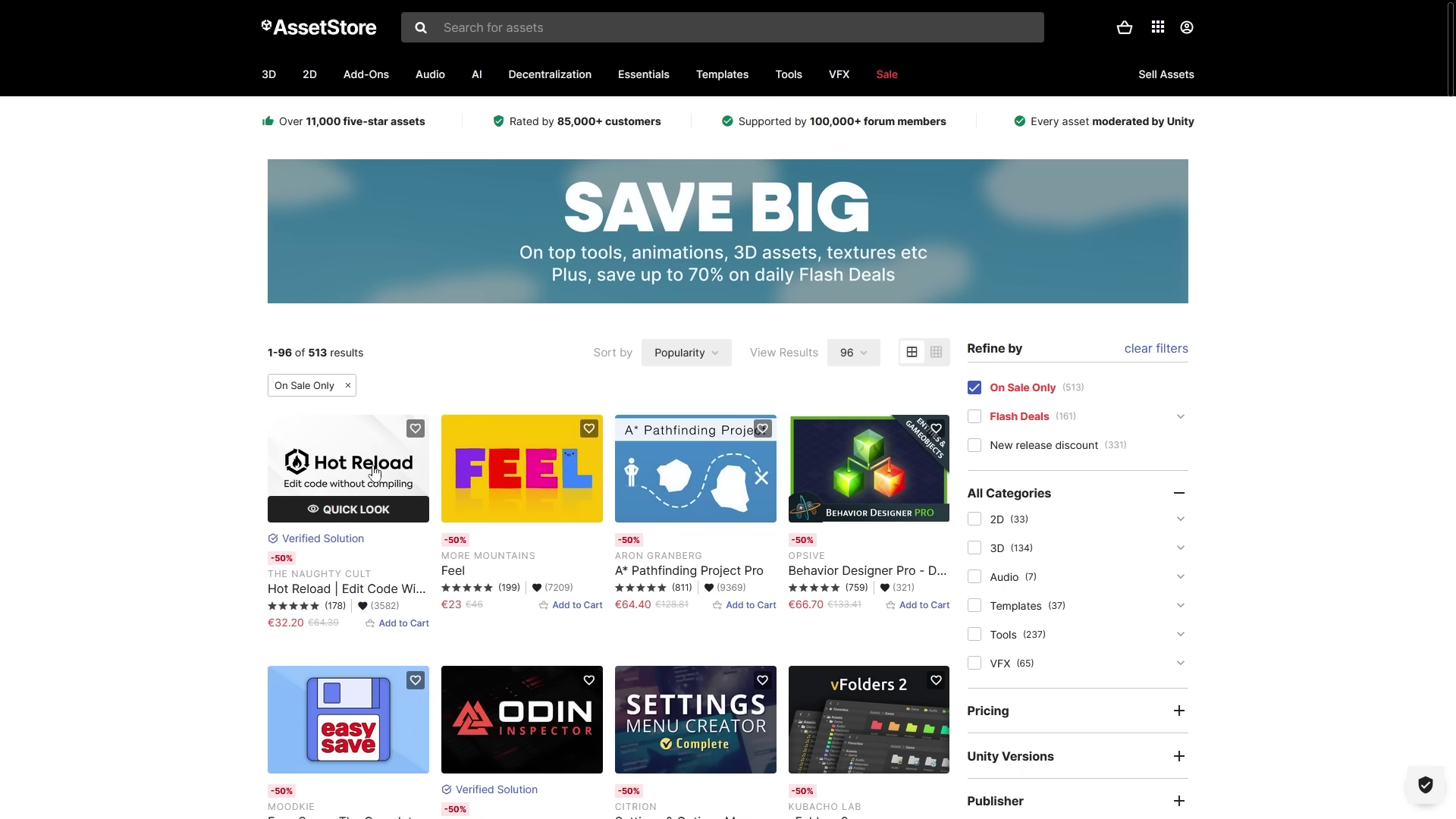
{"action": "left_click", "coordinate": [360, 509]}
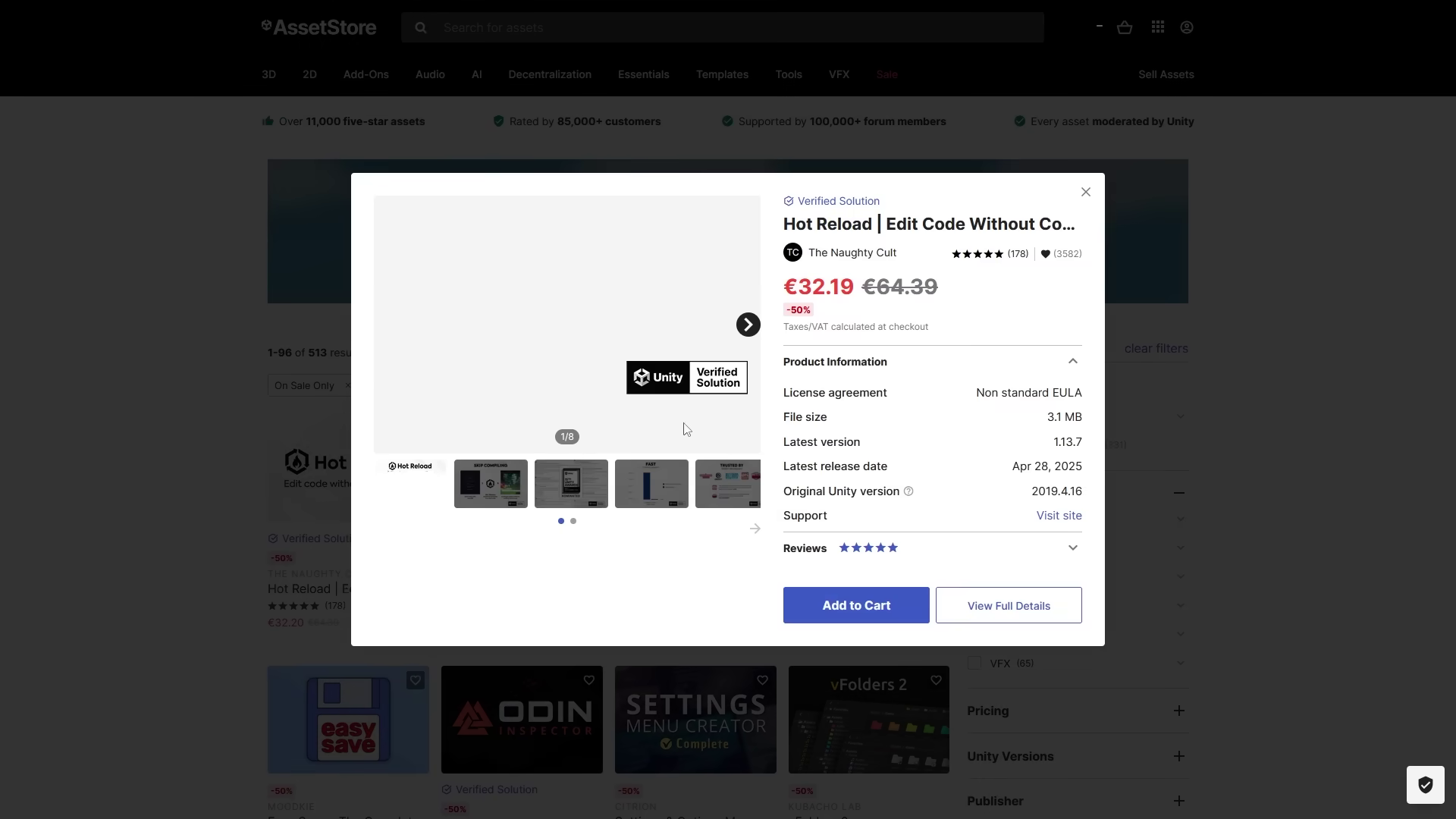
{"action": "left_click", "coordinate": [493, 490]}
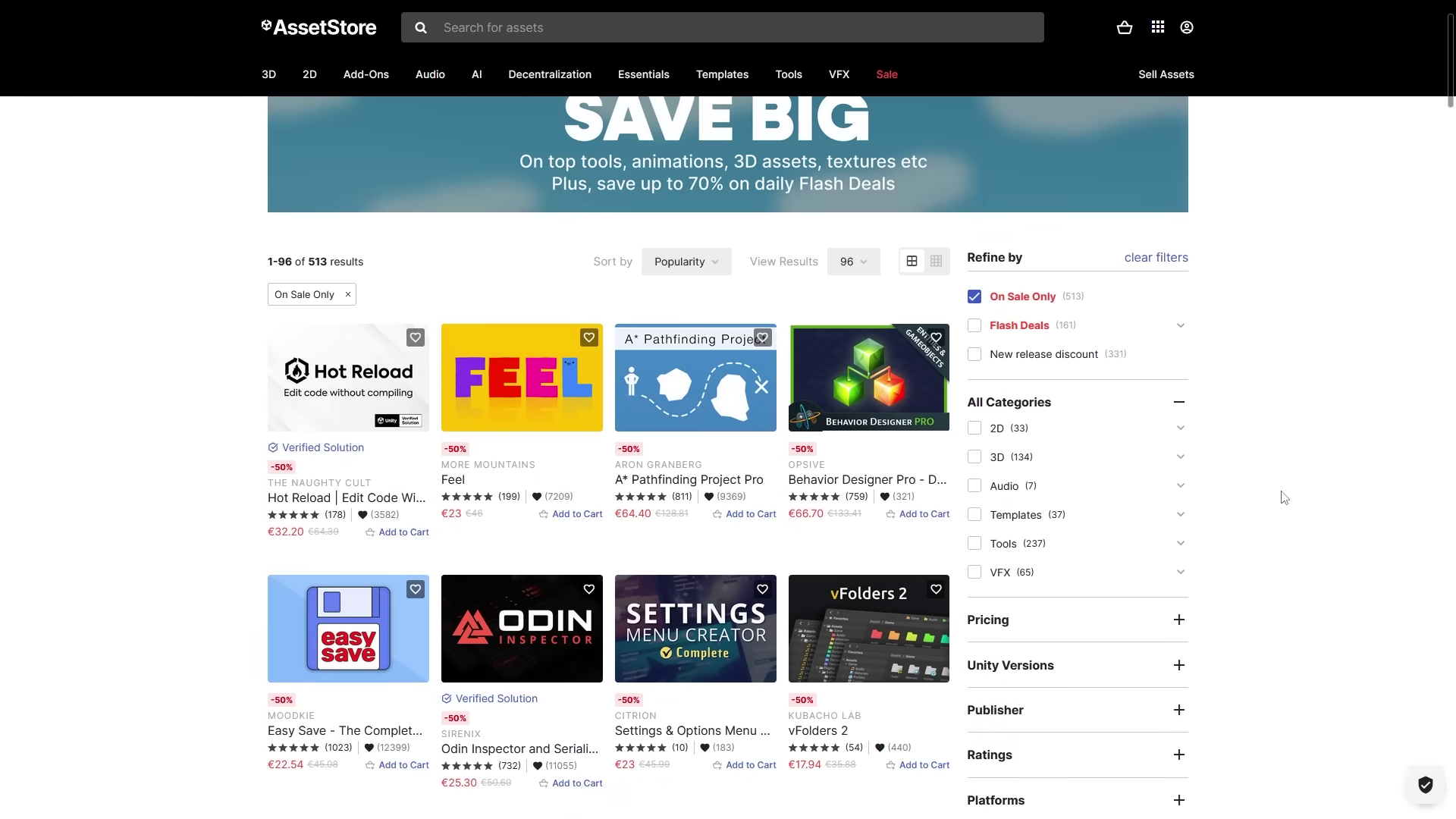
{"action": "scroll", "coordinate": [1299, 483], "scroll_direction": "down", "scroll_amount": 2}
{"action": "scroll", "coordinate": [1297, 486], "scroll_direction": "down", "scroll_amount": 4}
{"action": "scroll", "coordinate": [1295, 488], "scroll_direction": "down", "scroll_amount": 3}
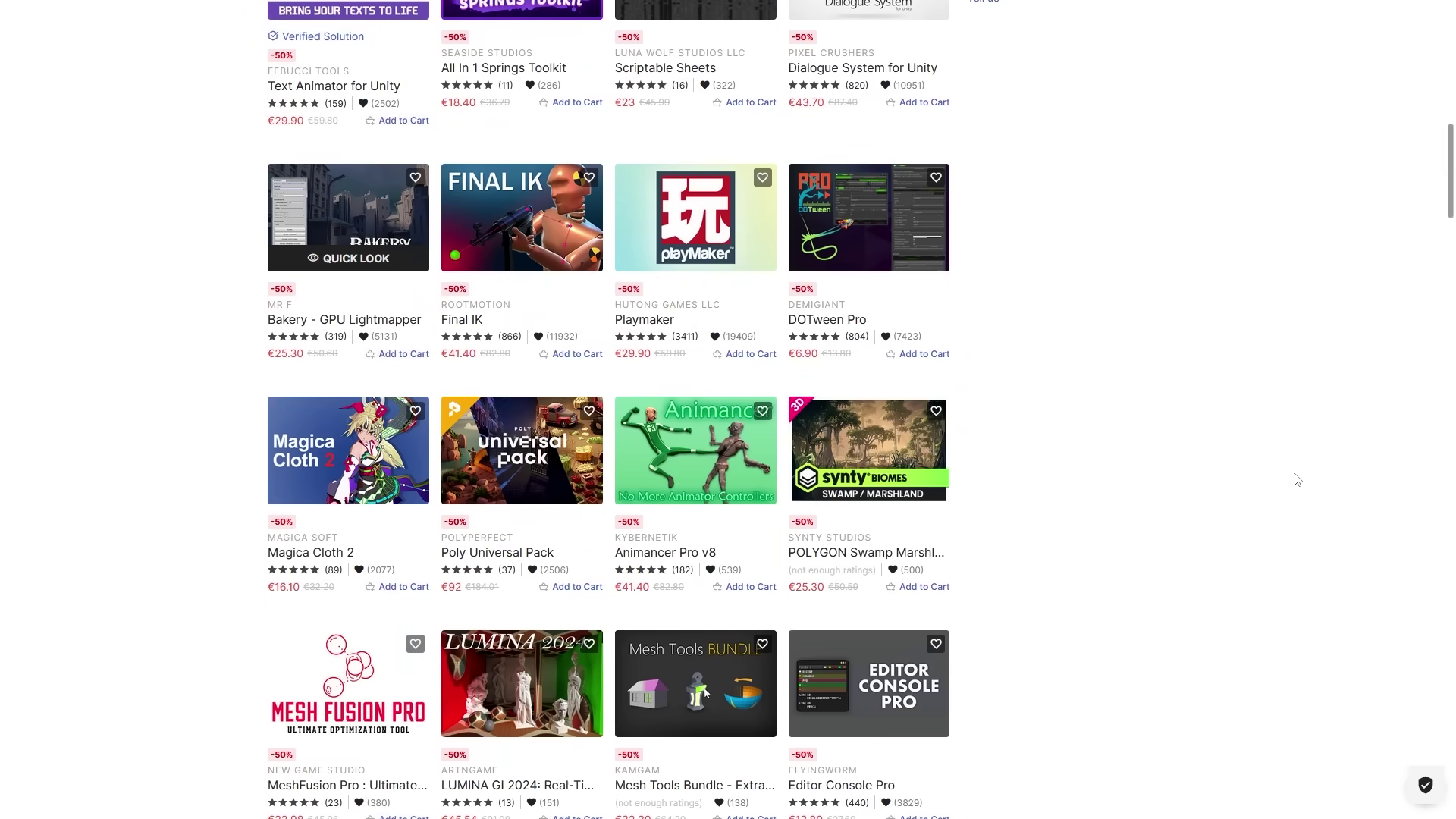
{"action": "scroll", "coordinate": [1290, 491], "scroll_direction": "down", "scroll_amount": 8}
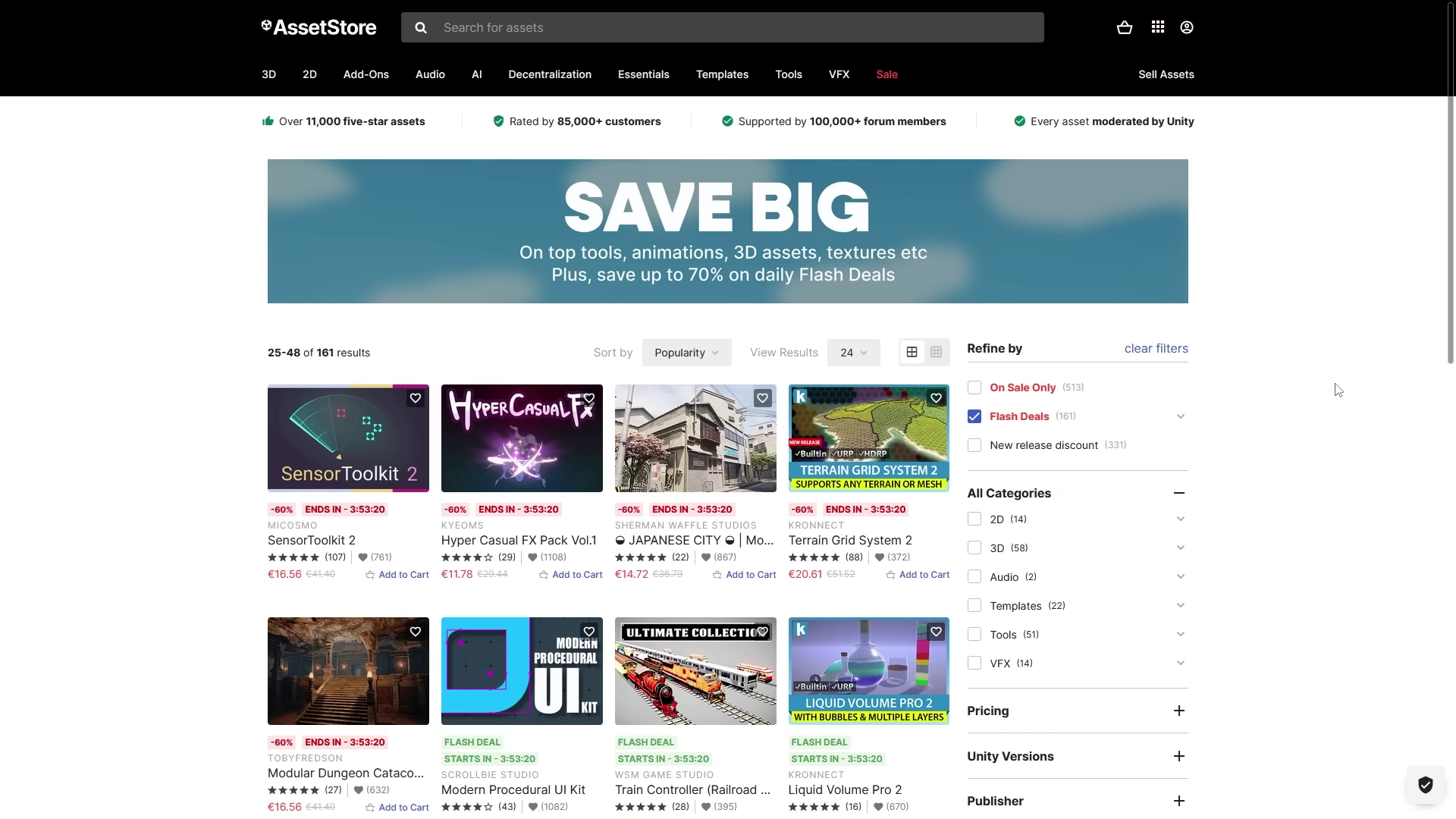
{"action": "scroll", "coordinate": [1337, 389], "scroll_direction": "down", "scroll_amount": 2}
{"action": "scroll", "coordinate": [1342, 396], "scroll_direction": "down", "scroll_amount": 2}
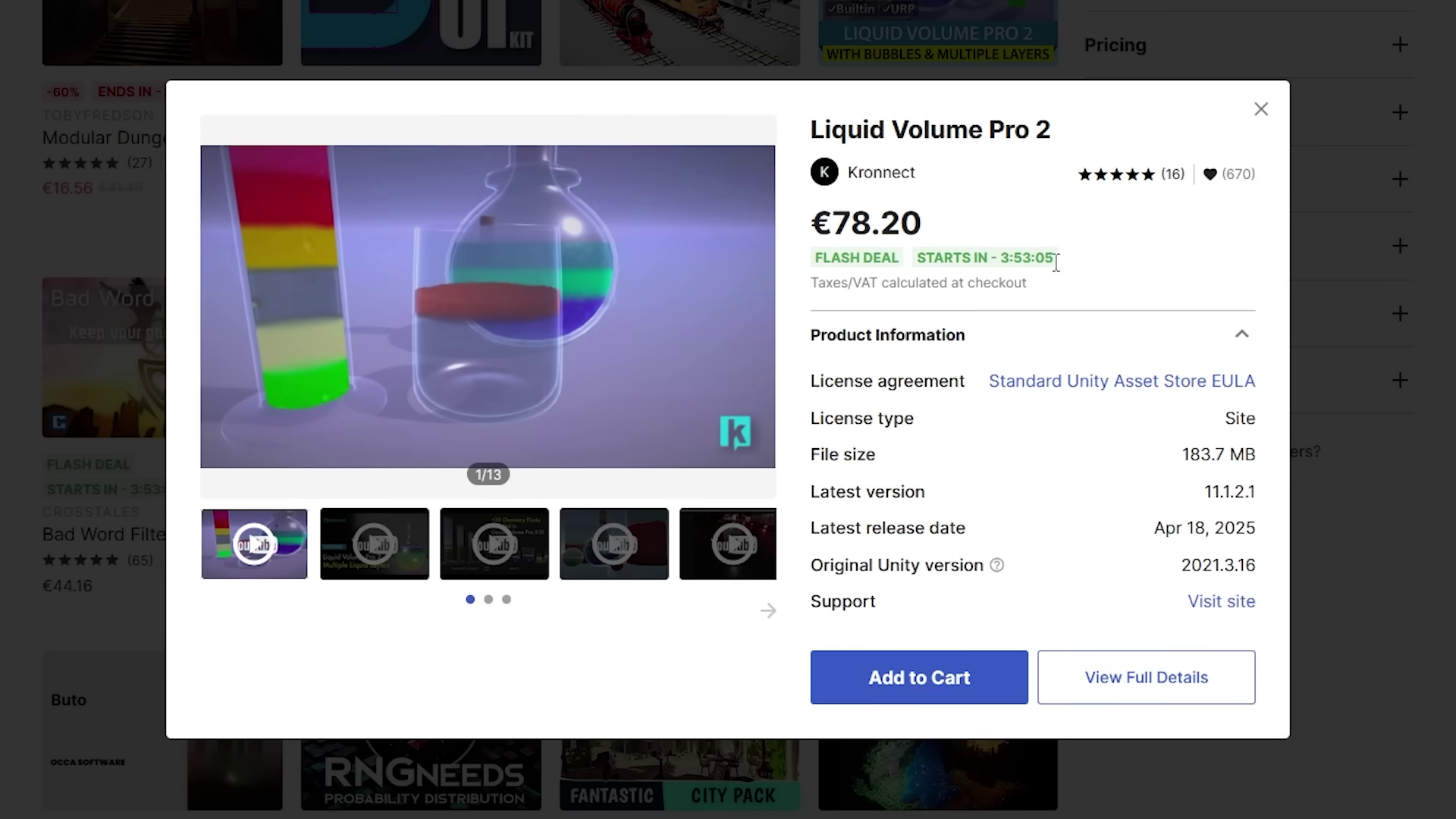
Highlight a flash deal's price and countdown, close Quick Look, and go to page 4.
{"action": "double_click", "coordinate": [922, 231]}
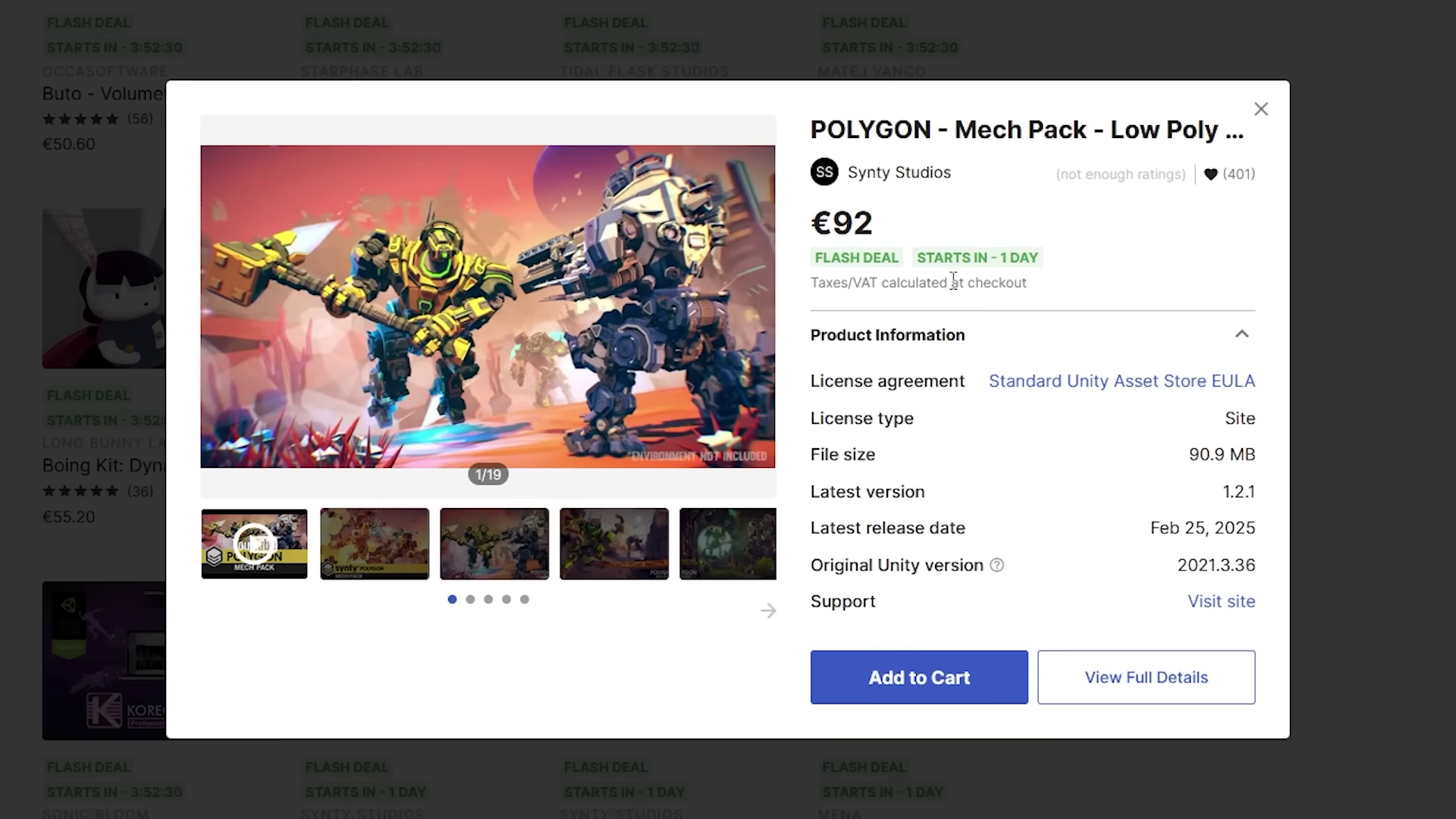
{"action": "left_click_drag", "start_coordinate": [1043, 266], "coordinate": [806, 270]}
{"action": "key", "text": "Escape"}
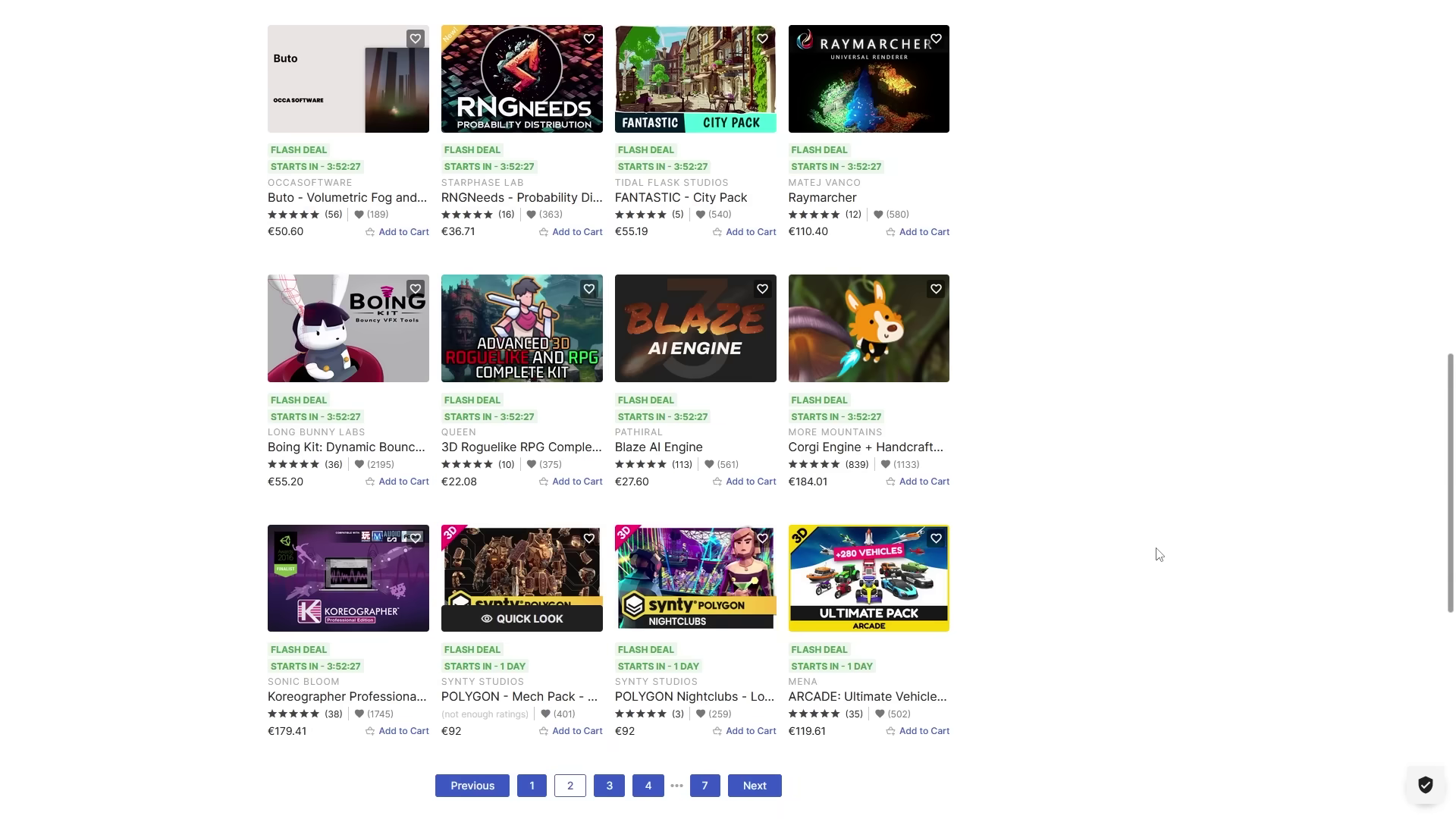
{"action": "scroll", "coordinate": [605, 626], "scroll_direction": "down", "scroll_amount": 2}
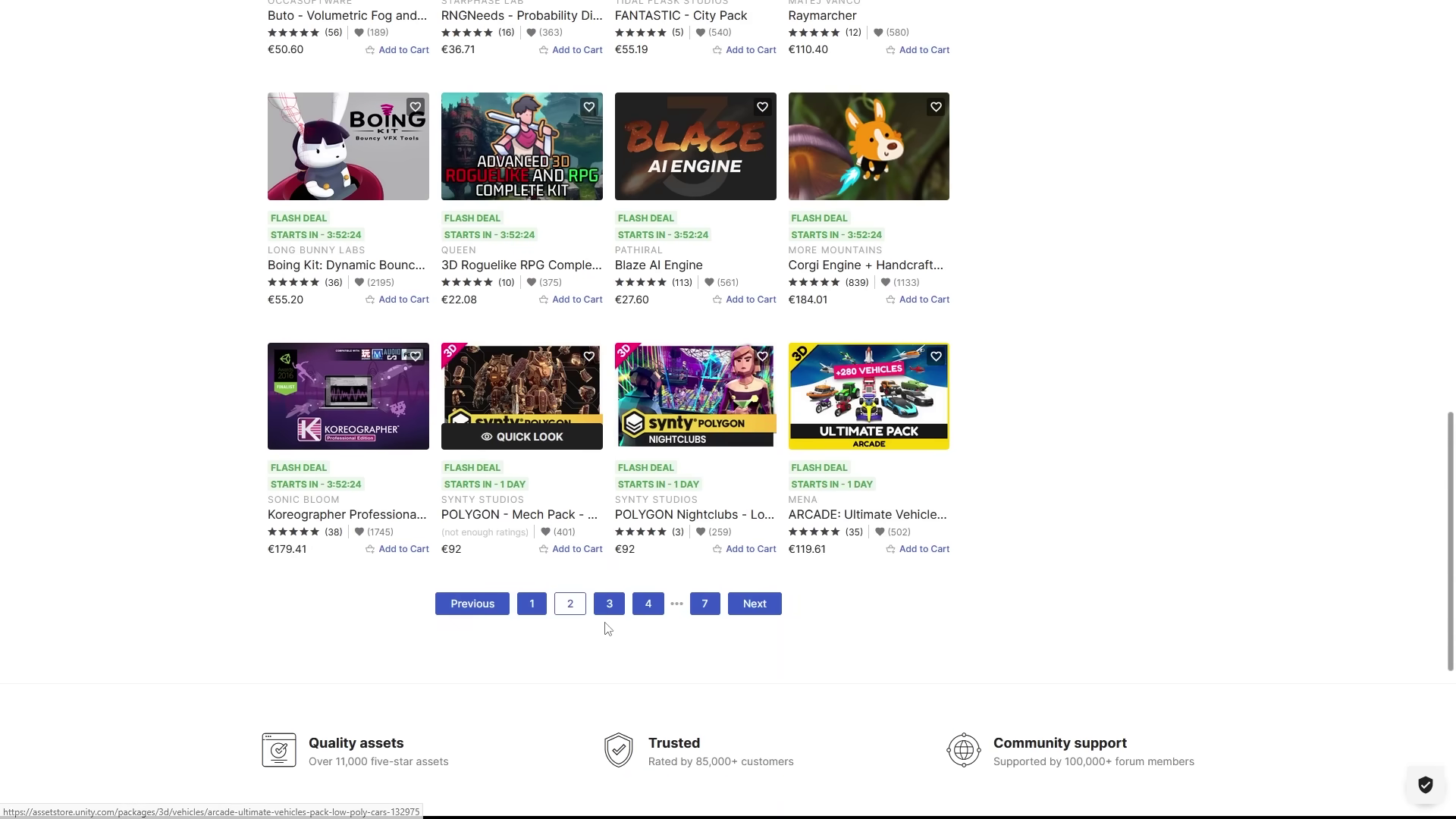
{"action": "left_click", "coordinate": [648, 604]}
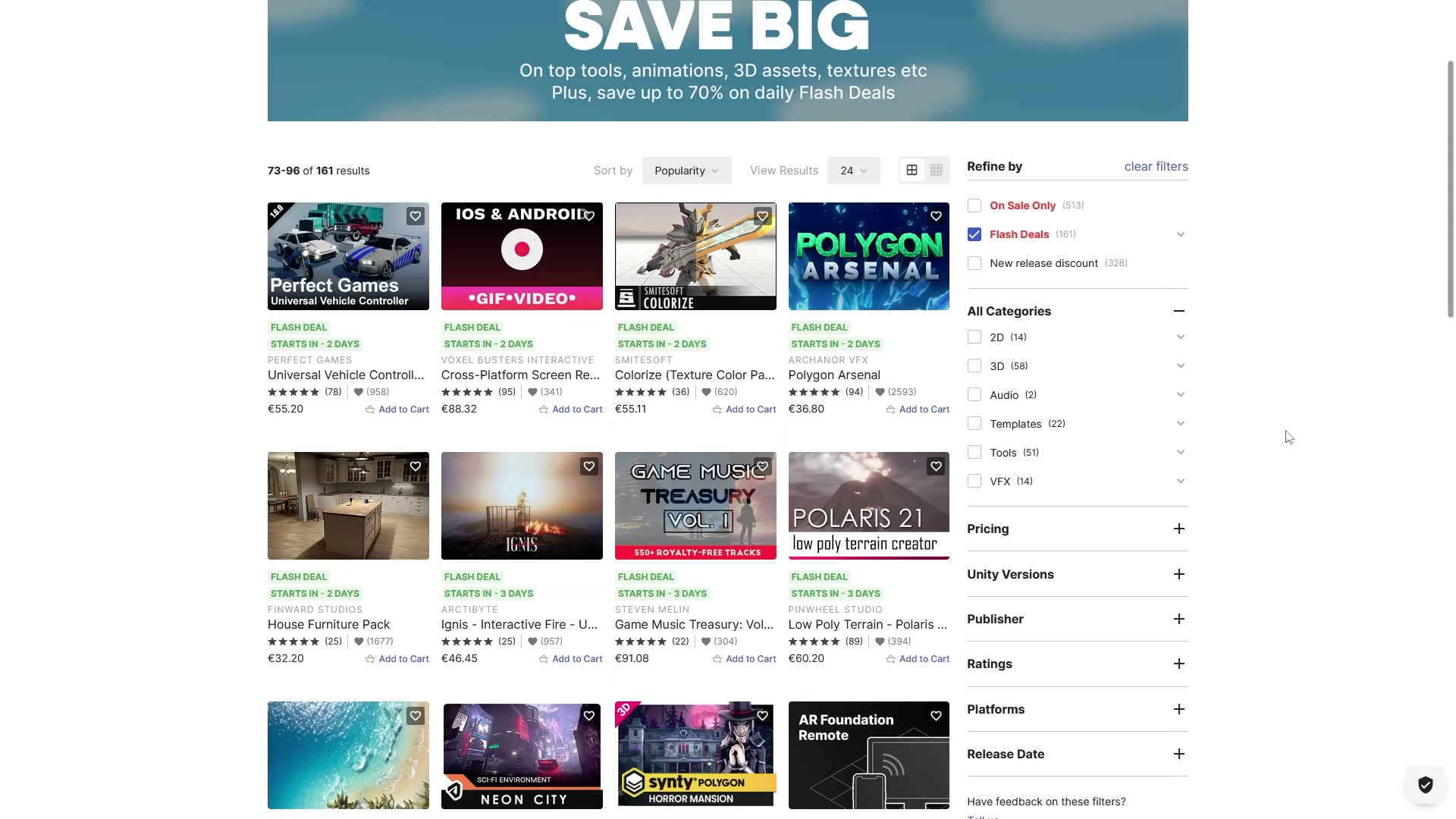
{"action": "scroll", "coordinate": [1279, 434], "scroll_direction": "down", "scroll_amount": 3}
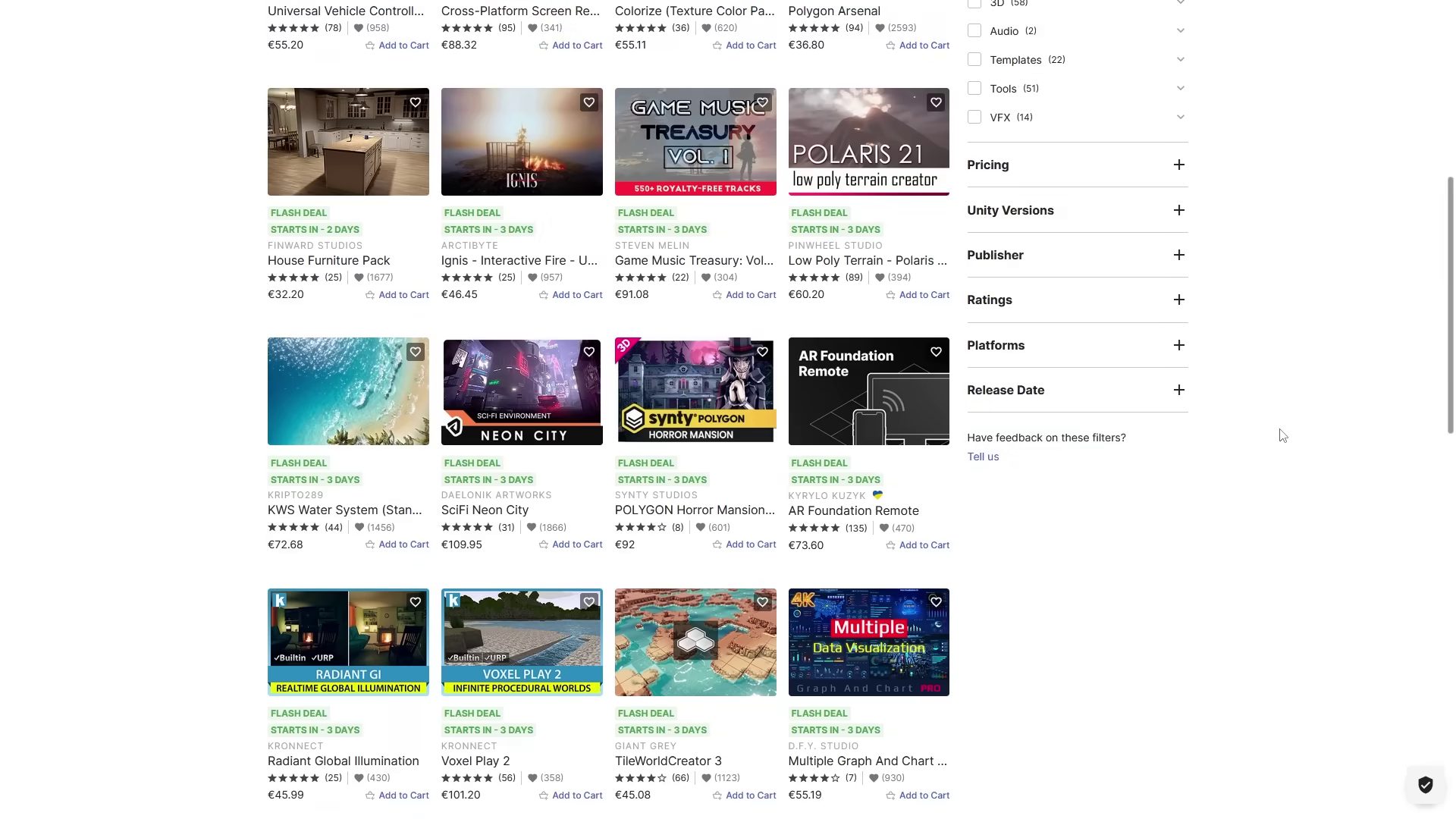
{"action": "scroll", "coordinate": [1278, 432], "scroll_direction": "down", "scroll_amount": 2}
{"action": "scroll", "coordinate": [1277, 433], "scroll_direction": "down", "scroll_amount": 2}
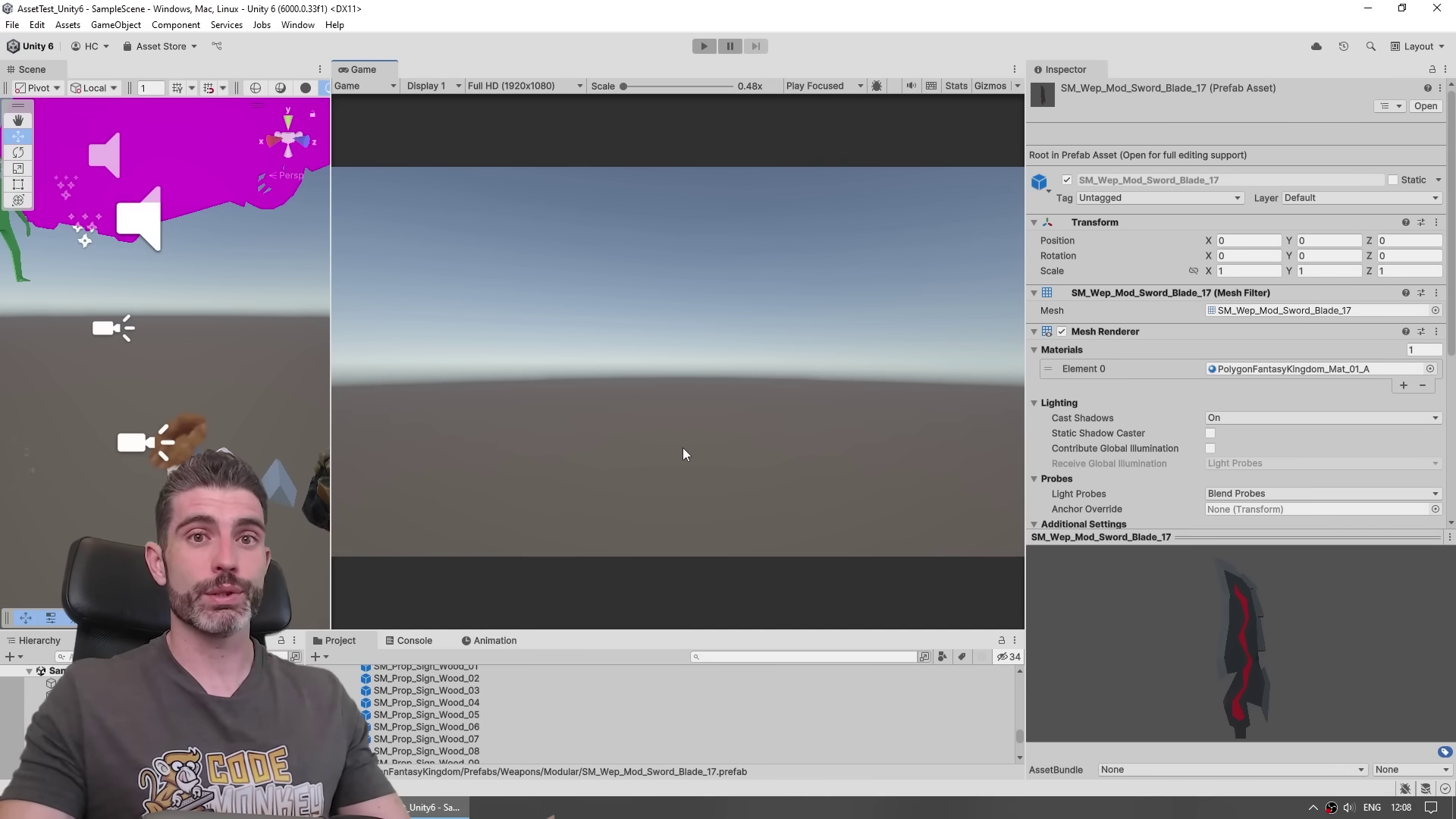
{"action": "scroll", "coordinate": [541, 728], "scroll_direction": "up", "scroll_amount": 5}
Open the Examples/Scenes/Instructions scene and launch Assets > Asset Inventory.
{"action": "left_click_drag", "start_coordinate": [637, 632], "coordinate": [638, 557]}
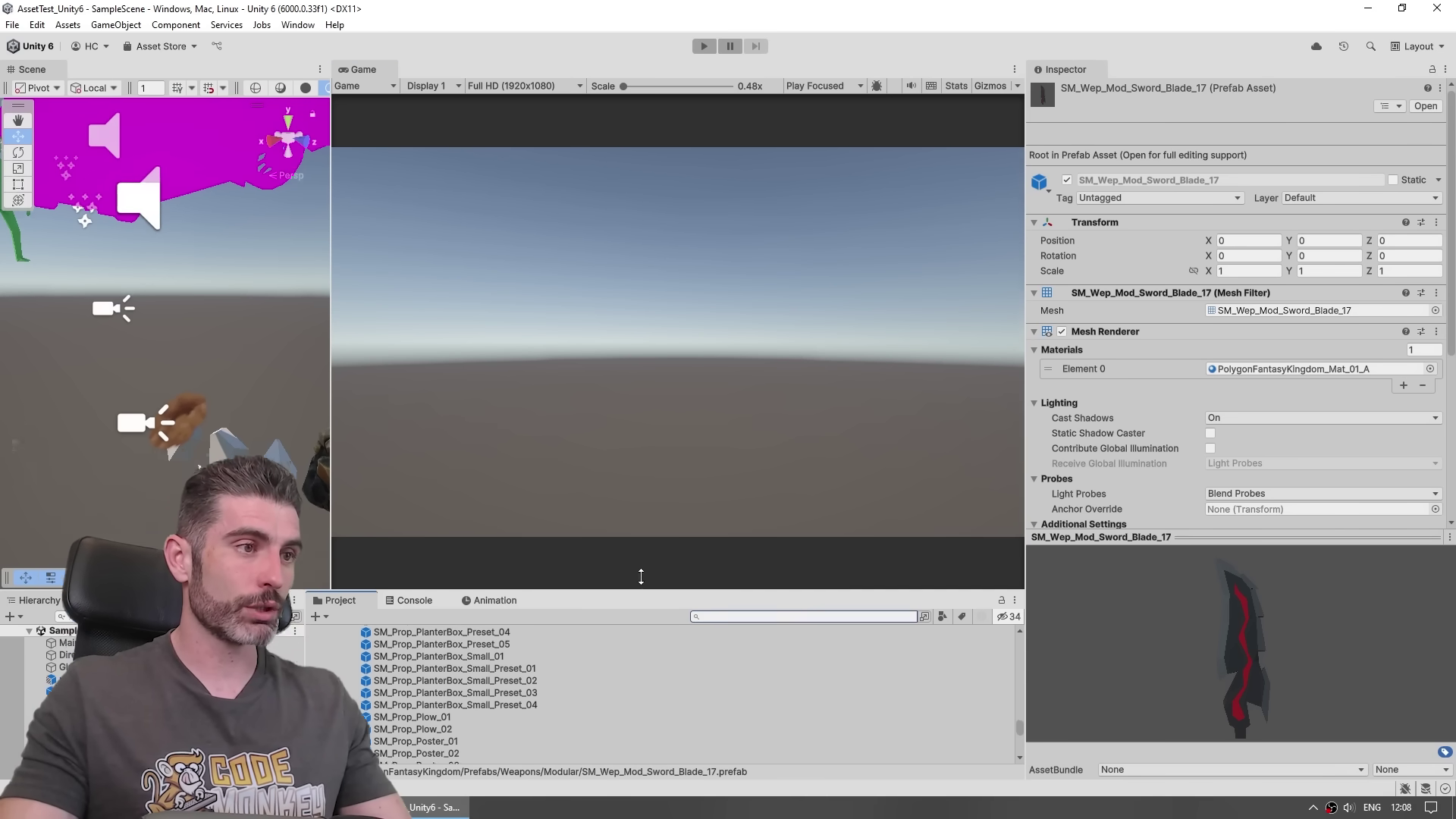
{"action": "scroll", "coordinate": [516, 680], "scroll_direction": "up", "scroll_amount": 10}
{"action": "left_click", "coordinate": [398, 696]}
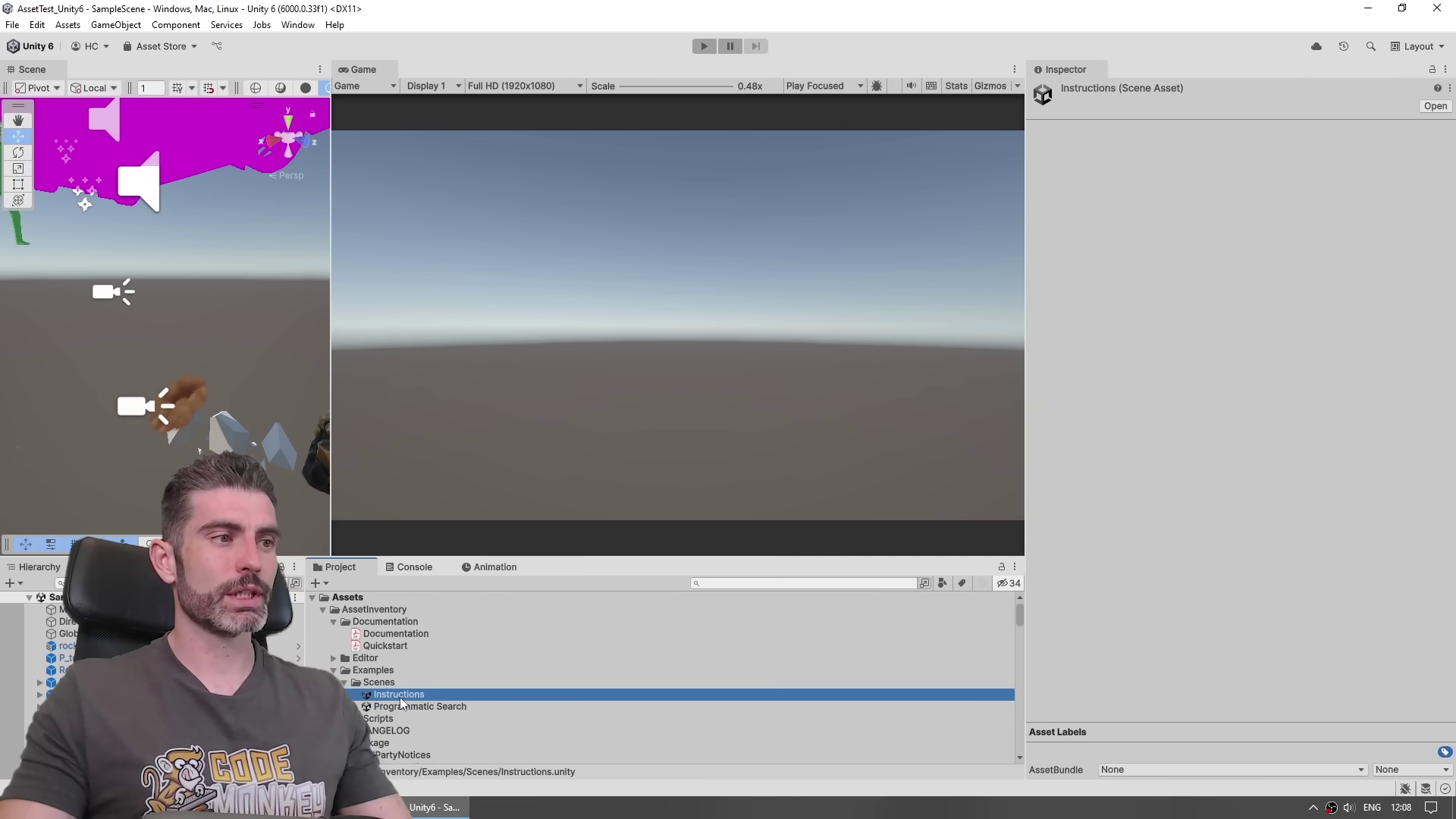
{"action": "double_click", "coordinate": [401, 705]}
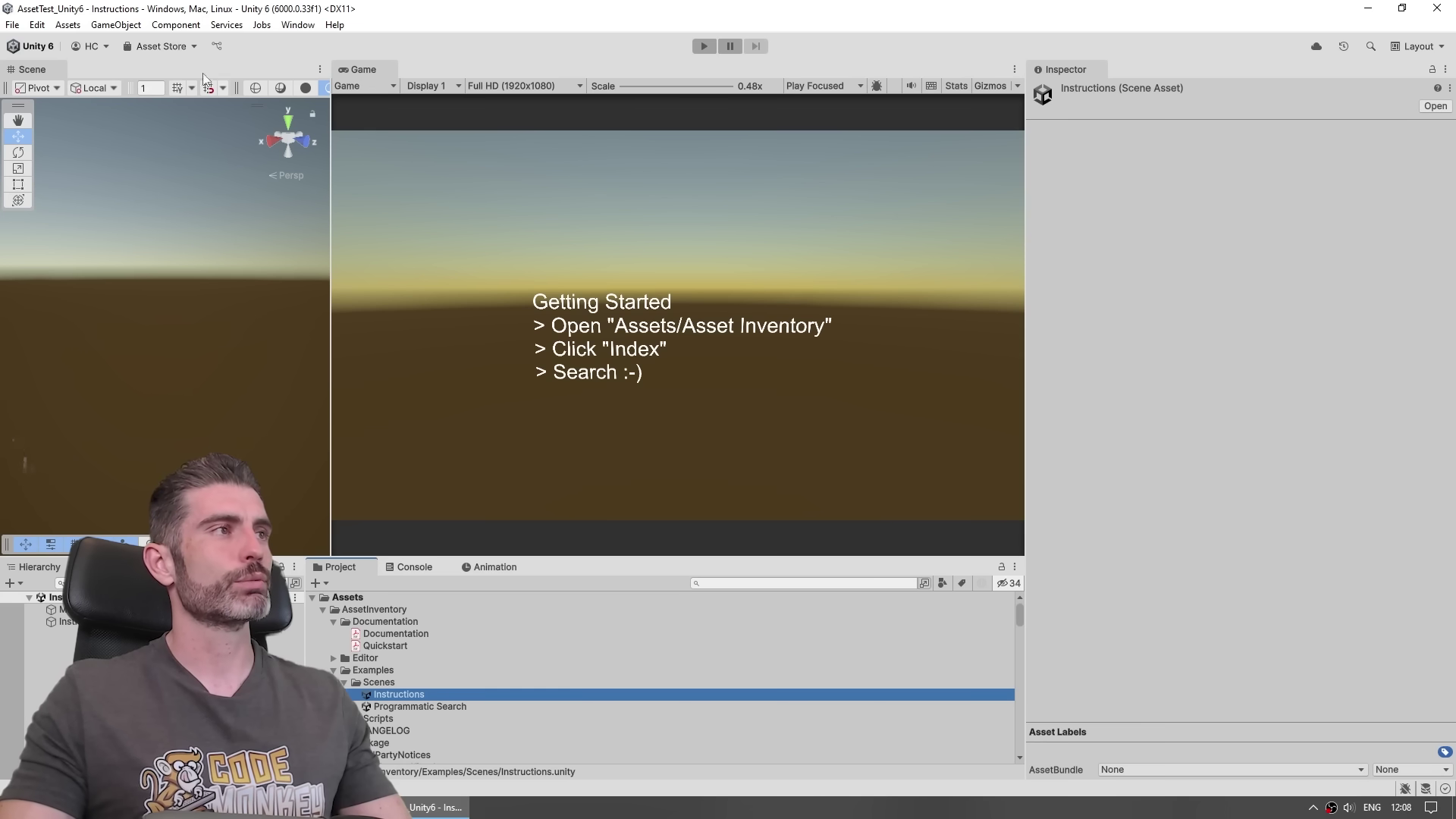
{"action": "left_click", "coordinate": [69, 25]}
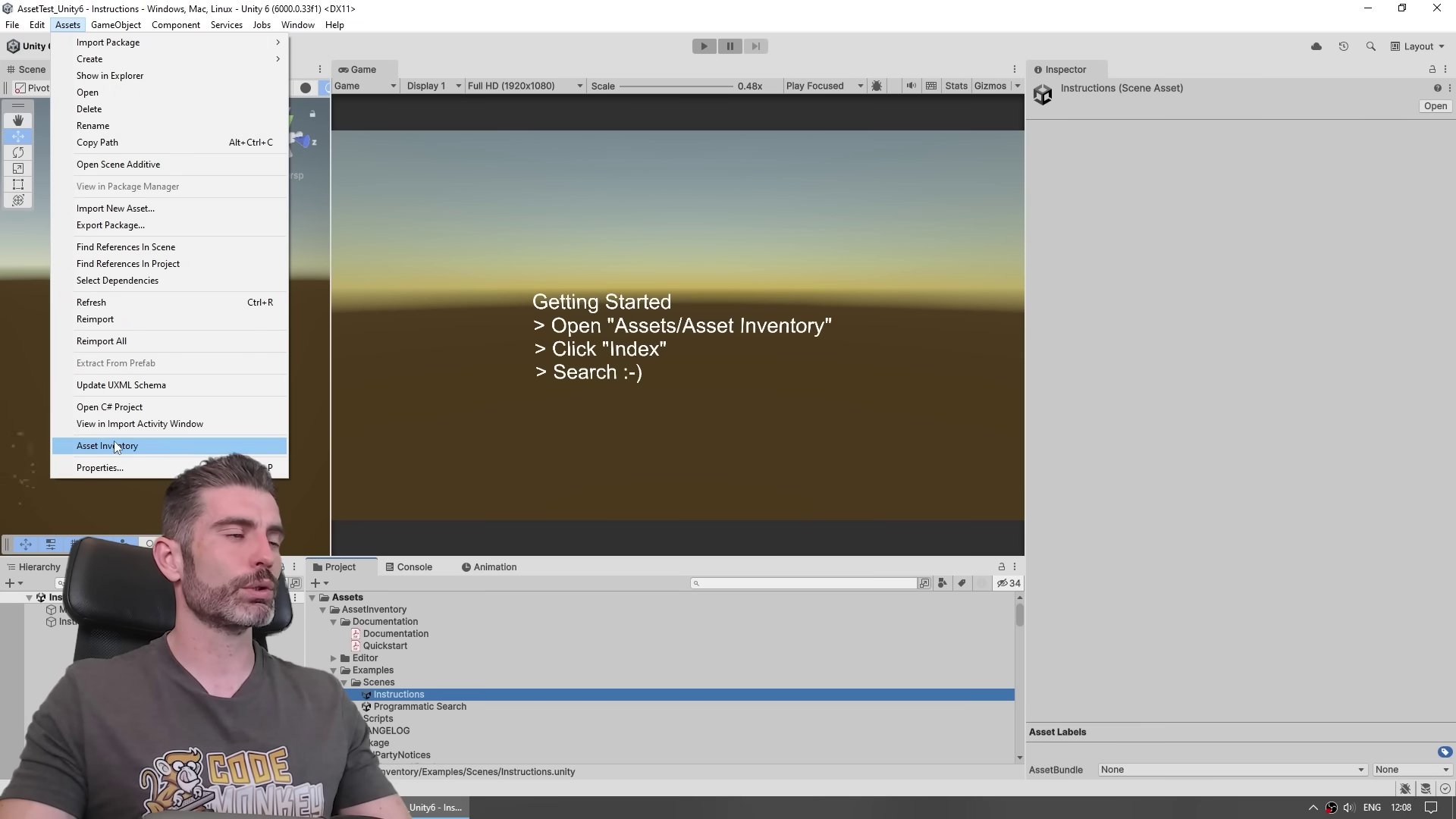
{"action": "left_click", "coordinate": [187, 446]}
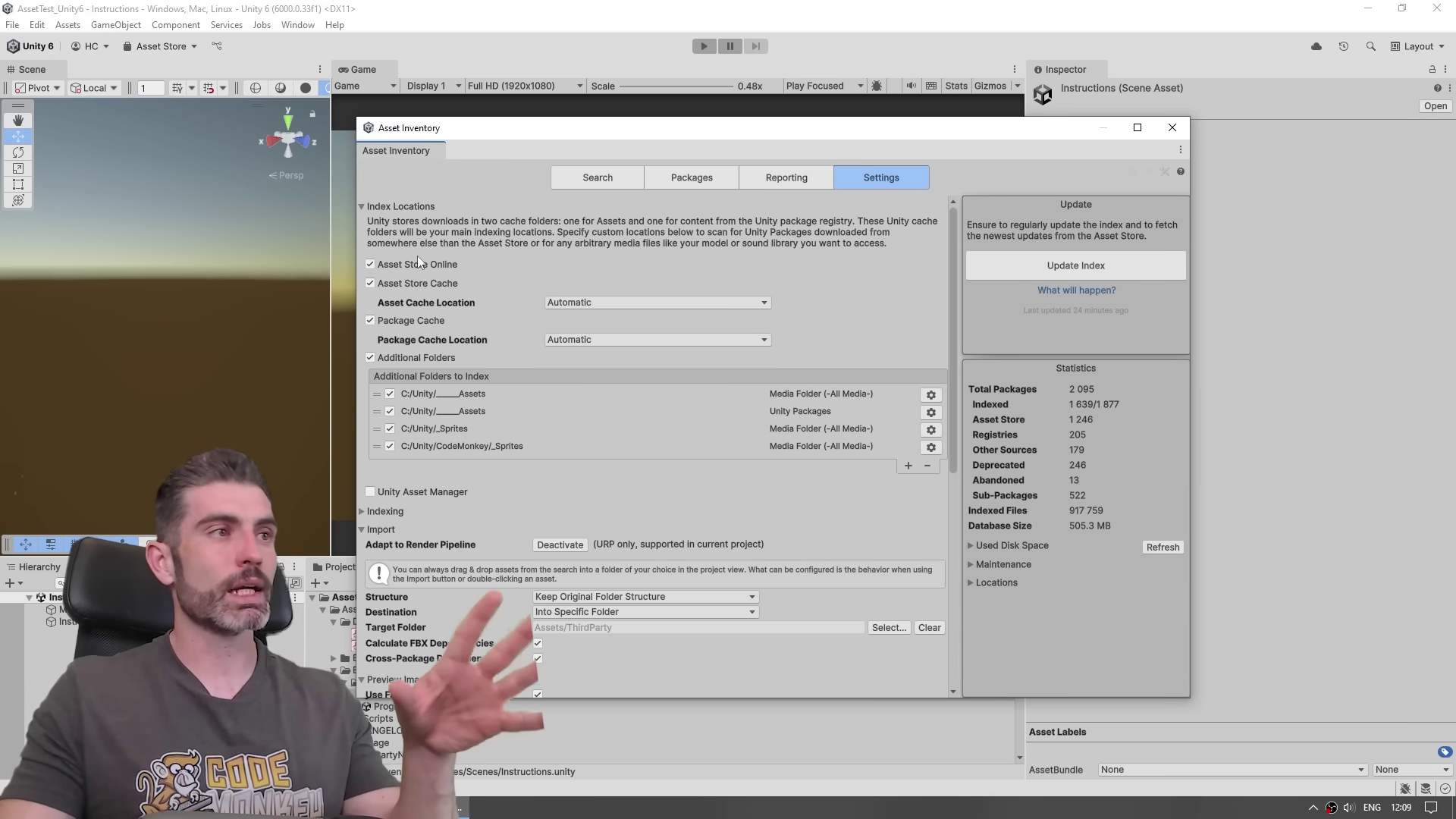
Maximize the Asset Inventory window to fill the screen.
{"action": "double_click", "coordinate": [631, 131]}
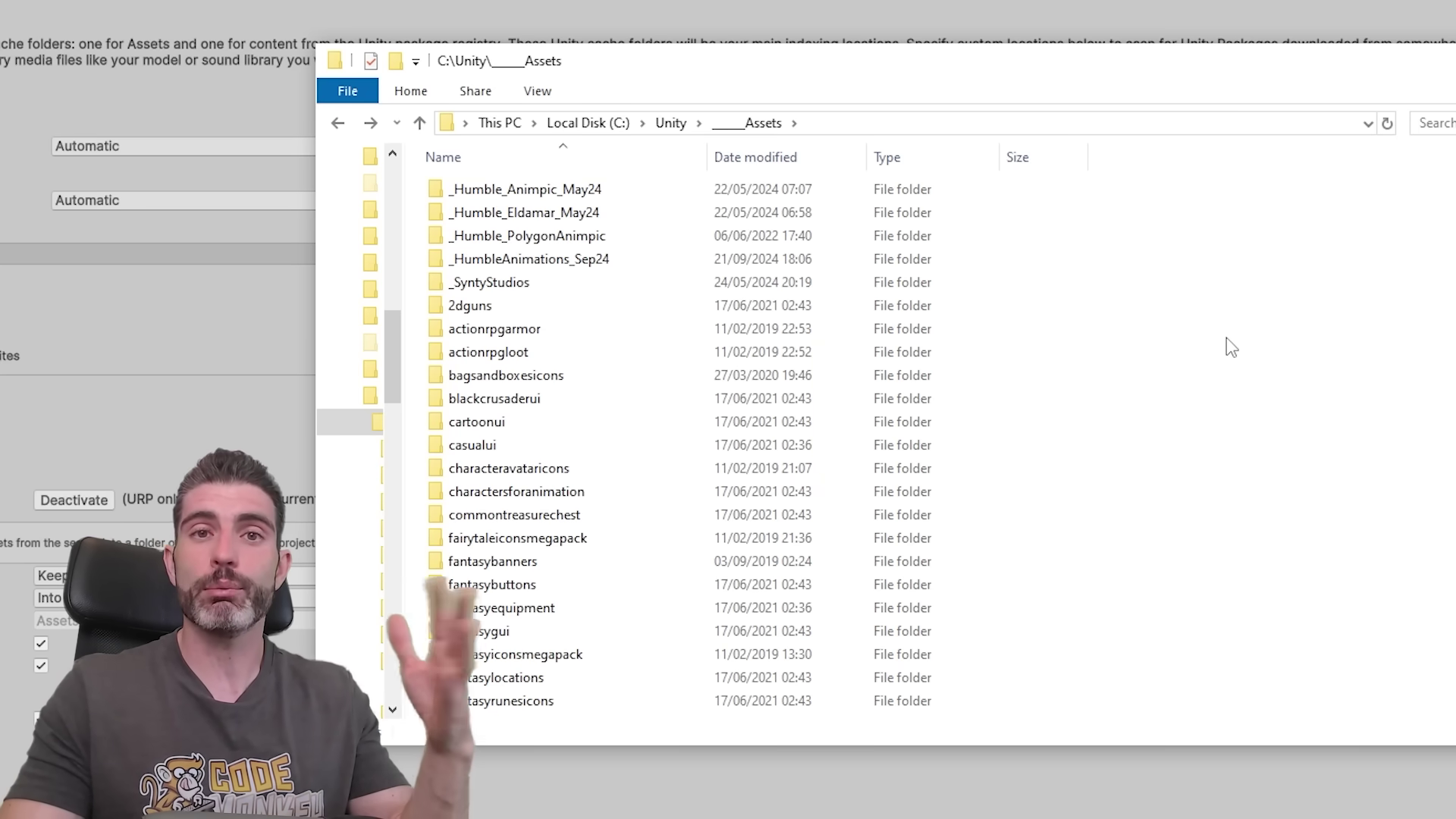
Look inside the _SyntyStudios folder at its first POLYGON package, then go back.
{"action": "double_click", "coordinate": [510, 285]}
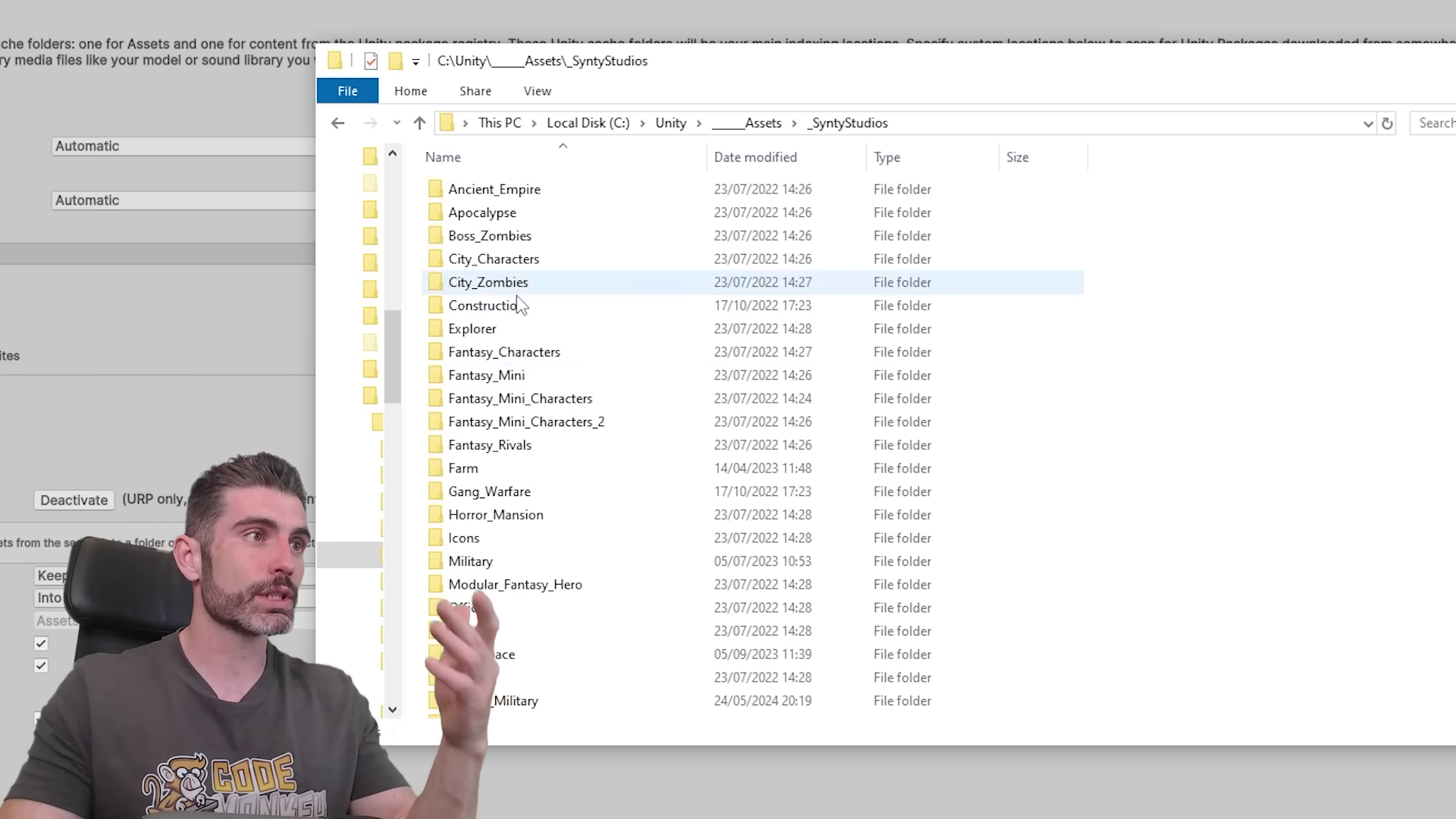
{"action": "scroll", "coordinate": [592, 364], "scroll_direction": "down", "scroll_amount": 4}
{"action": "left_click", "coordinate": [563, 523]}
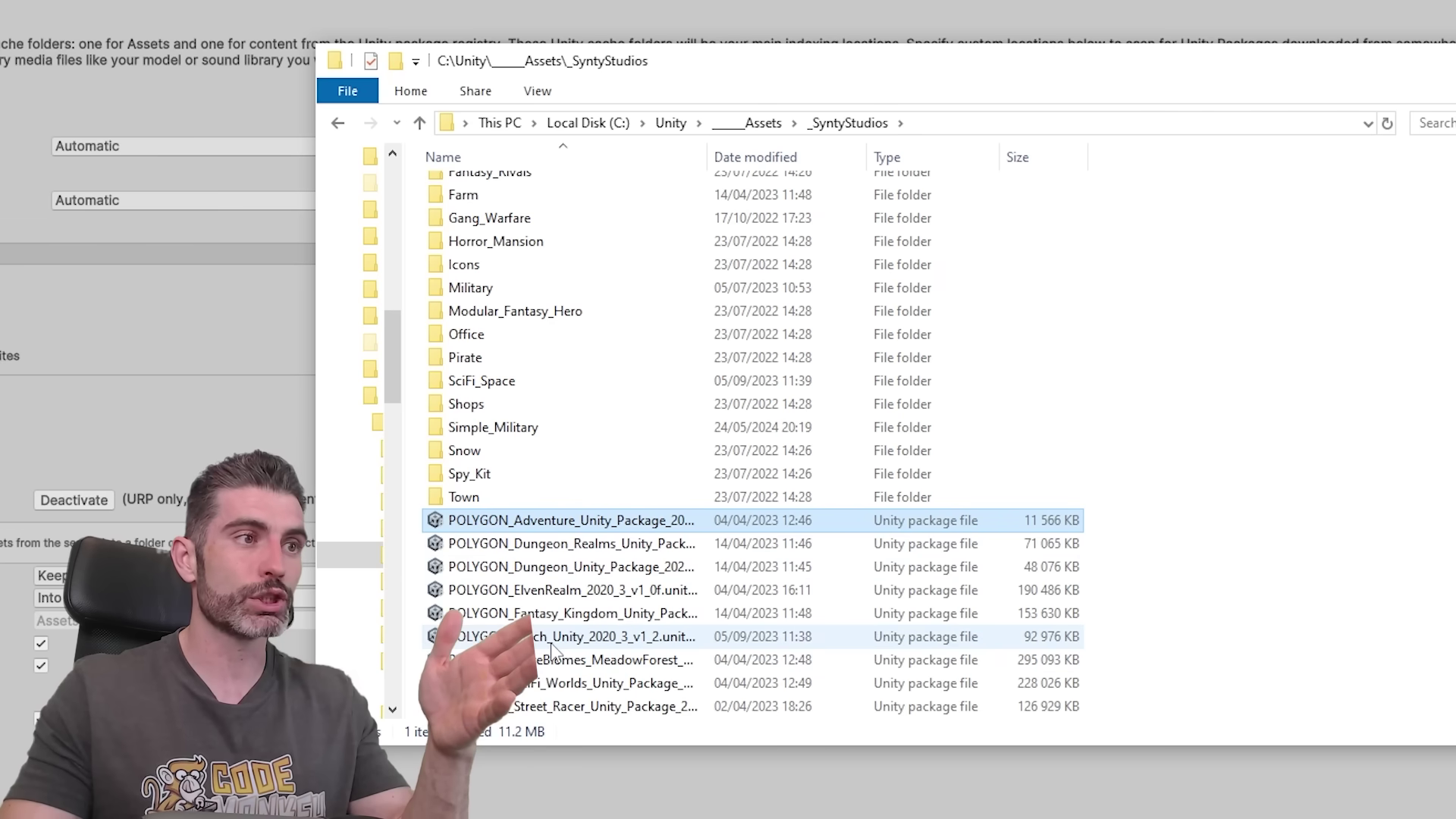
{"action": "key", "text": "alt+Left"}
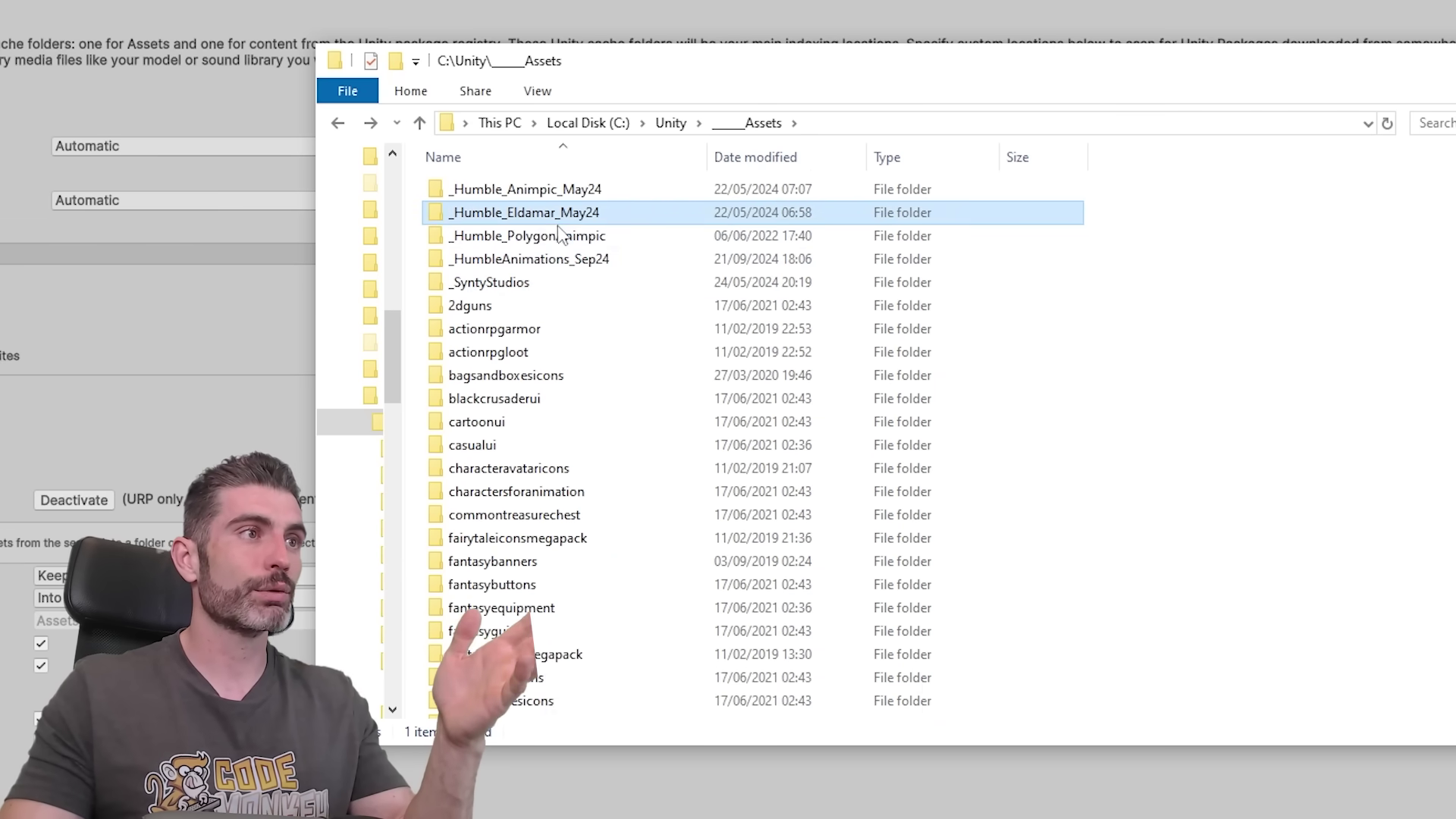
Browse _Humble_PolygonAnimpic > poly_megasurvivalkit, then return to the assets collection folder.
{"action": "double_click", "coordinate": [506, 235]}
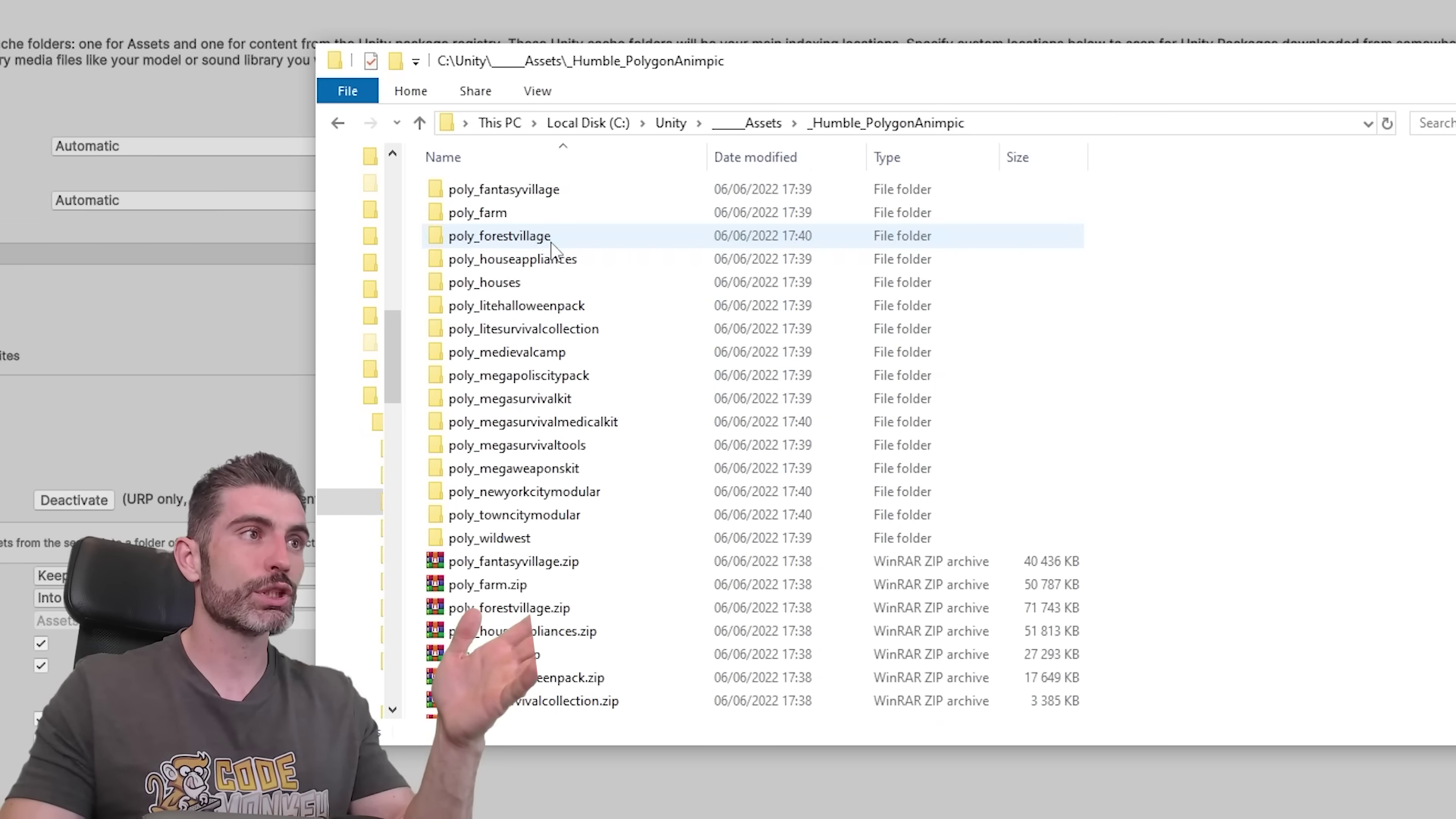
{"action": "double_click", "coordinate": [546, 398]}
{"action": "left_click", "coordinate": [512, 222]}
{"action": "key", "text": "alt+Left"}
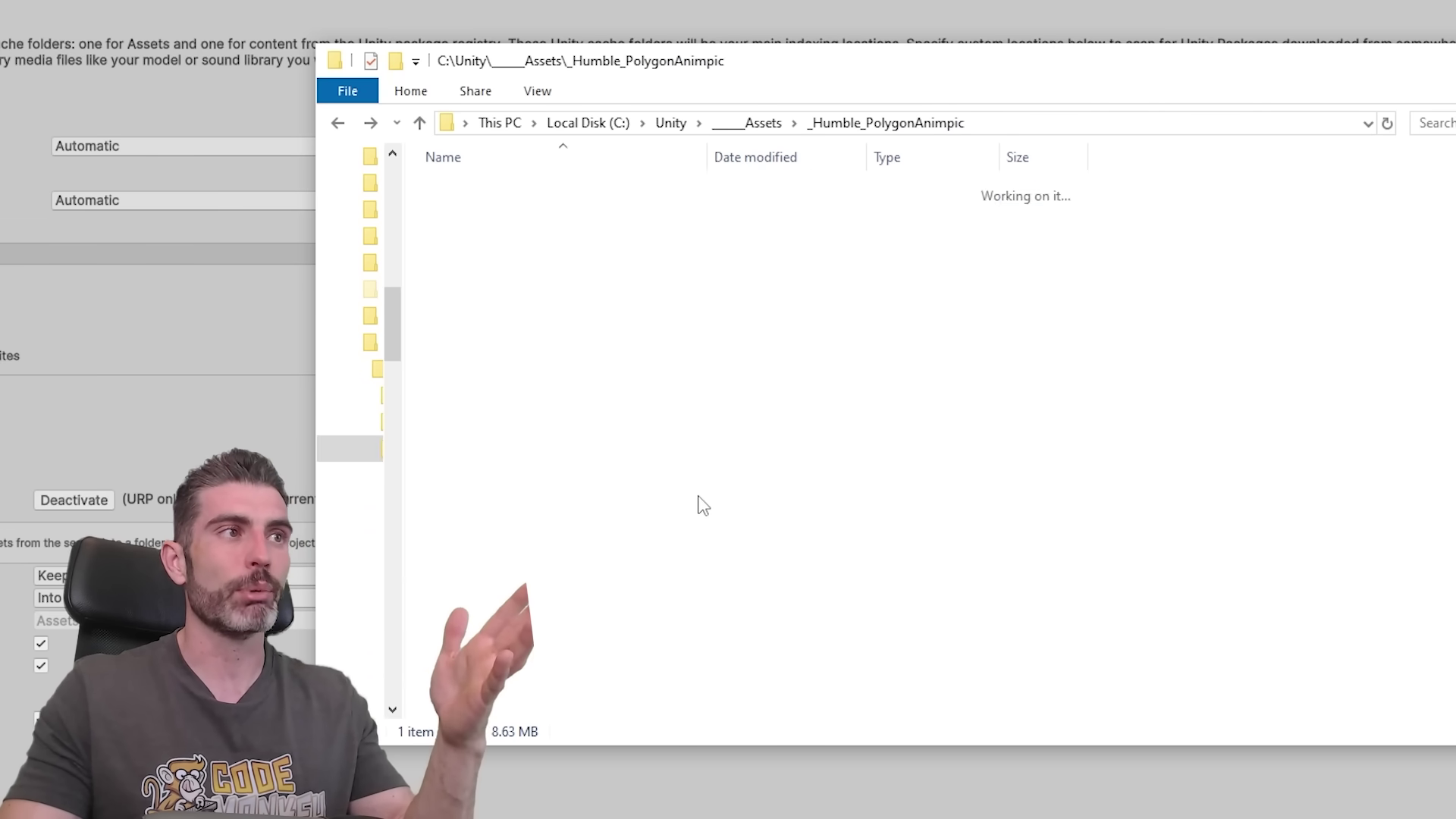
{"action": "key", "text": "alt+Left"}
{"action": "left_click", "coordinate": [1209, 498]}
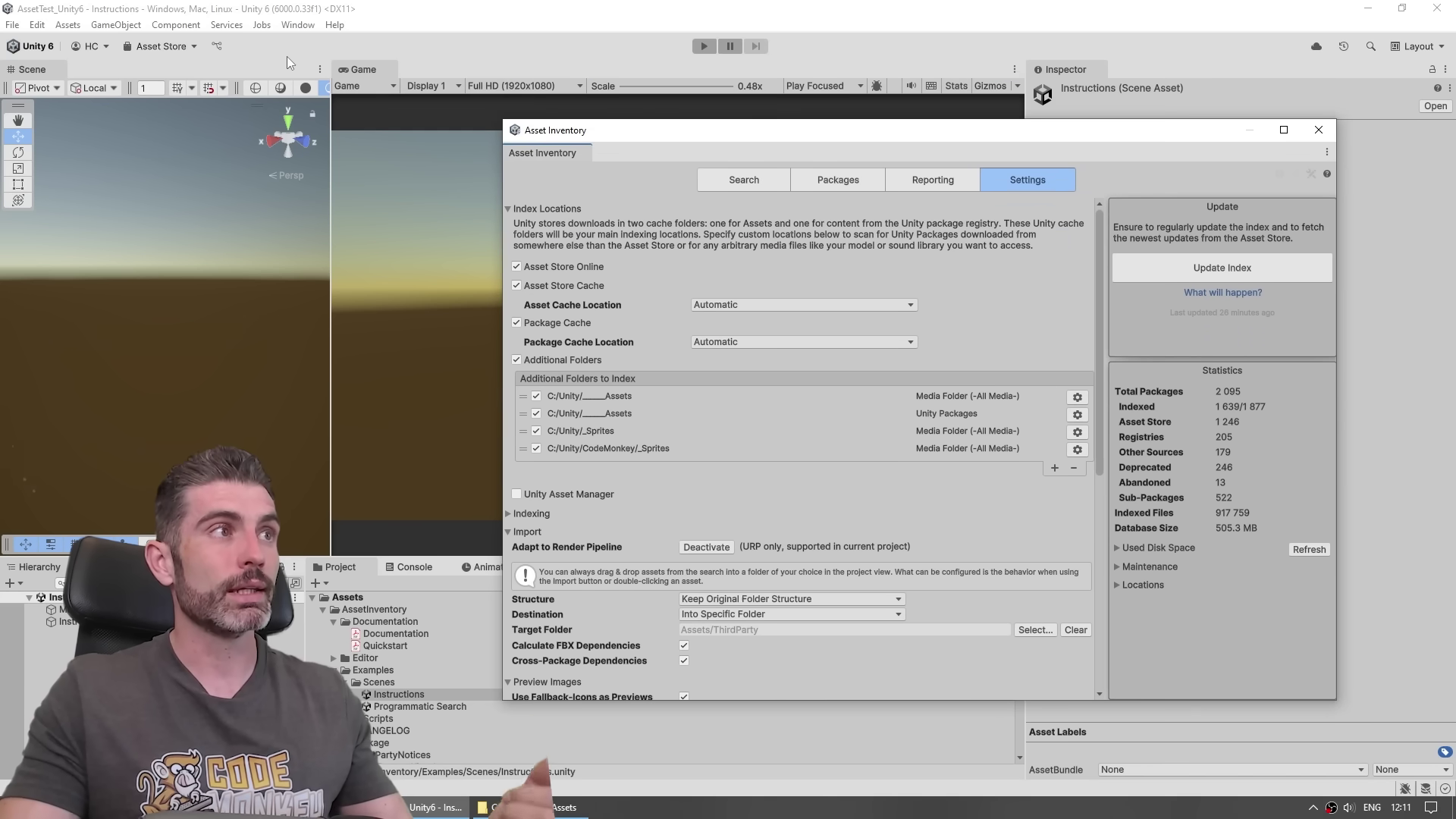
Maximize the Asset Inventory window again.
{"action": "left_click", "coordinate": [299, 24]}
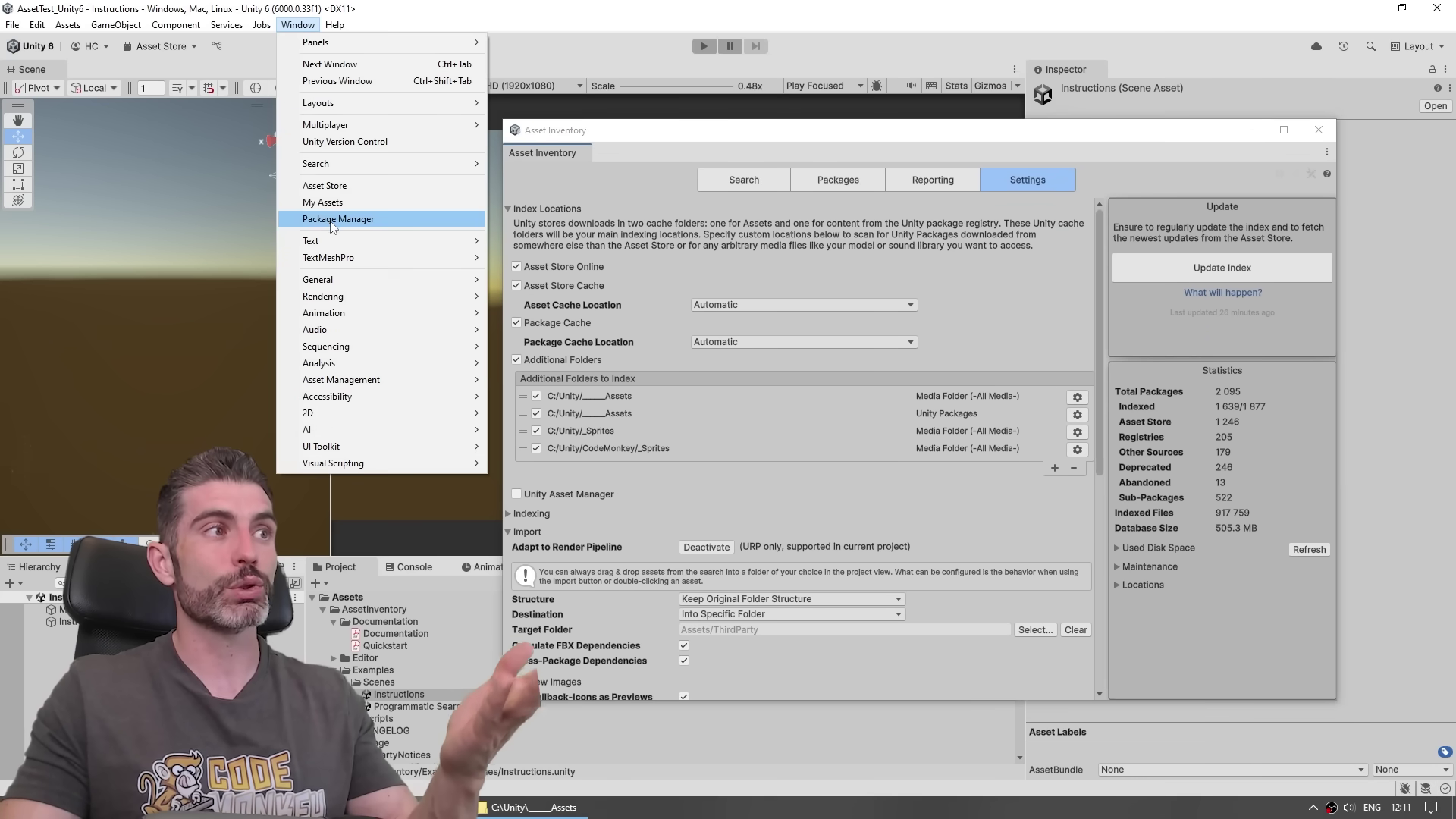
{"action": "left_click", "coordinate": [609, 152]}
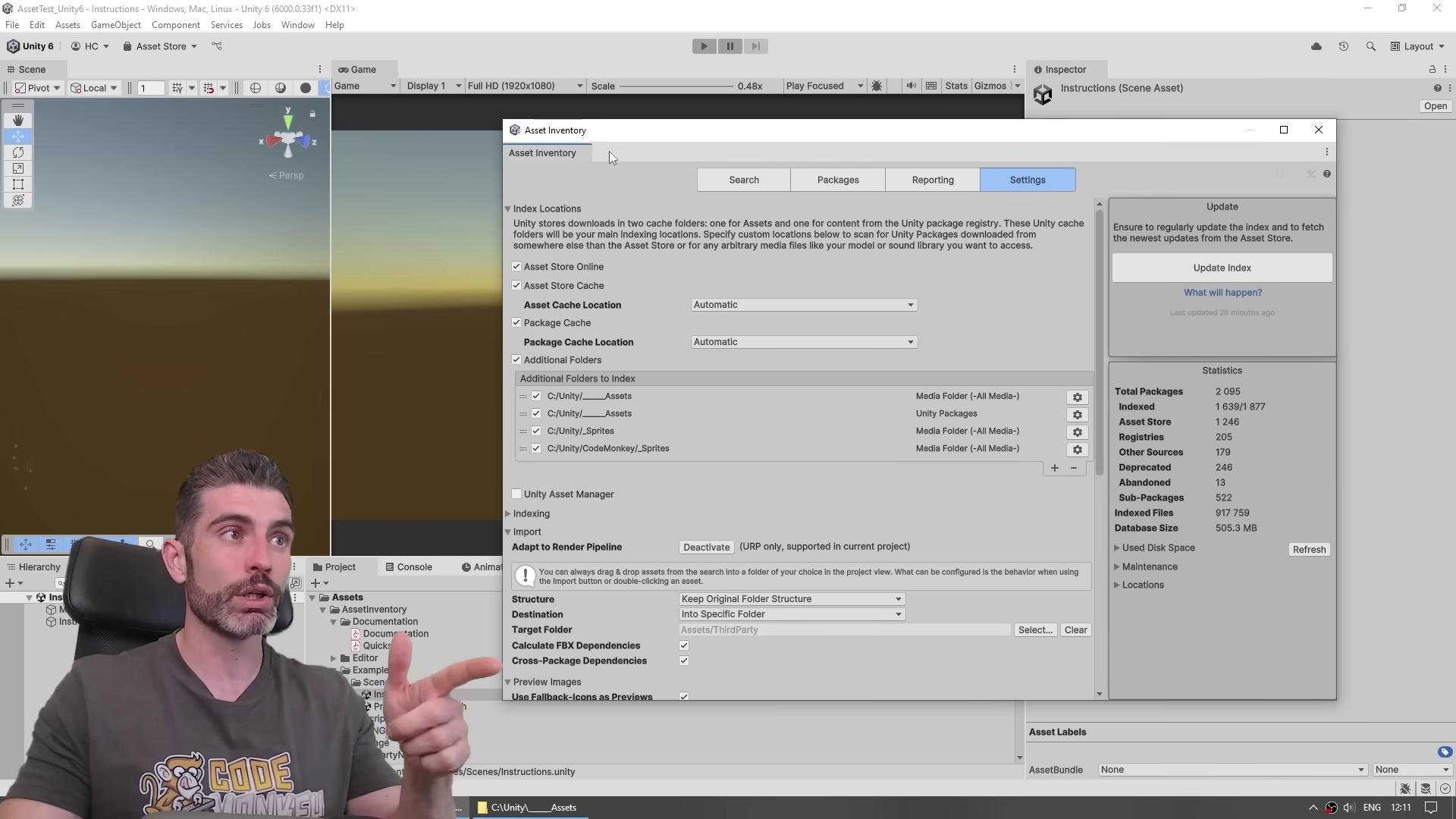
{"action": "double_click", "coordinate": [627, 129]}
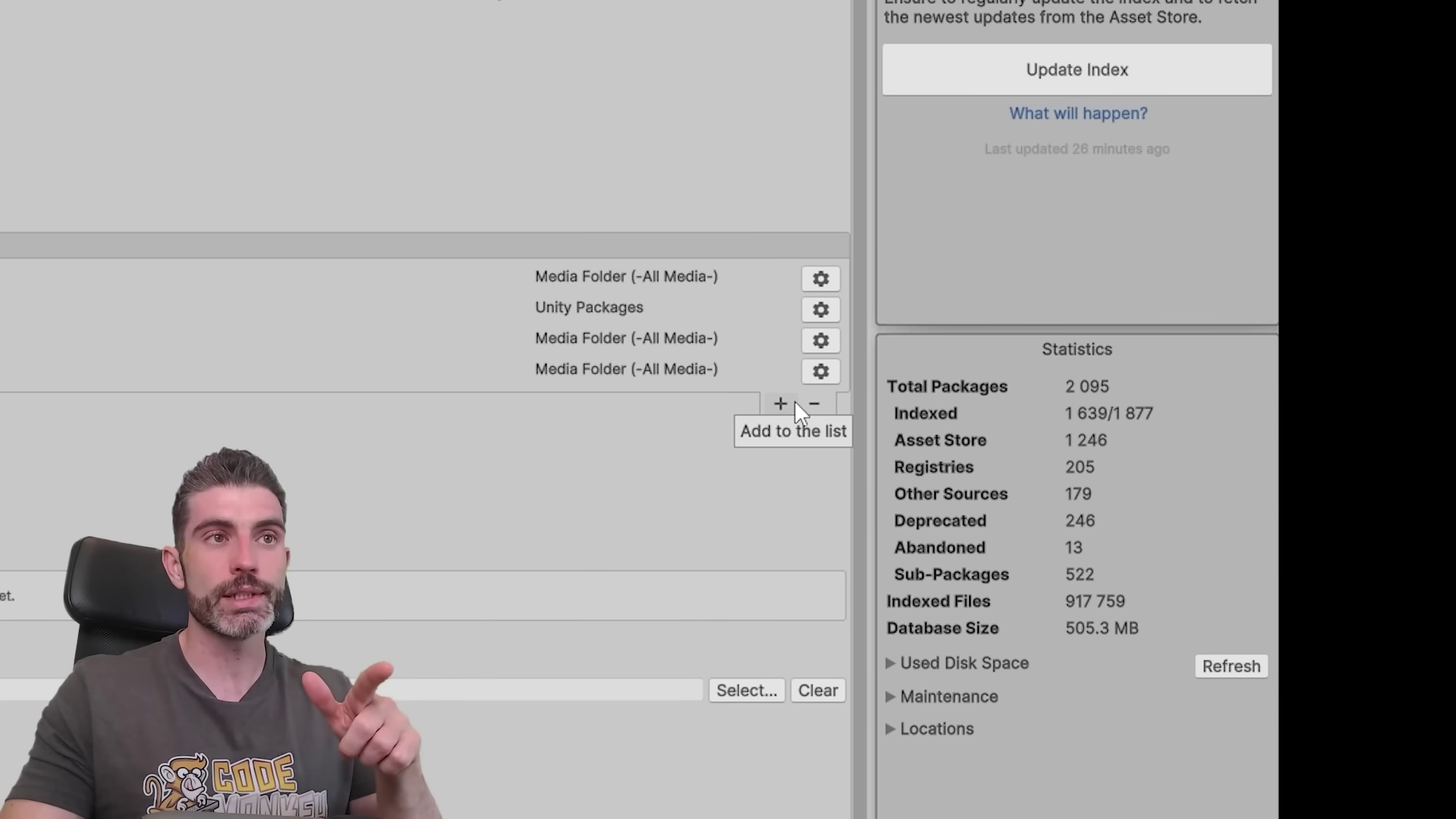
Check the first additional folder's Content types without changes, then select C:/Unity/_Sprites.
{"action": "left_click", "coordinate": [820, 279]}
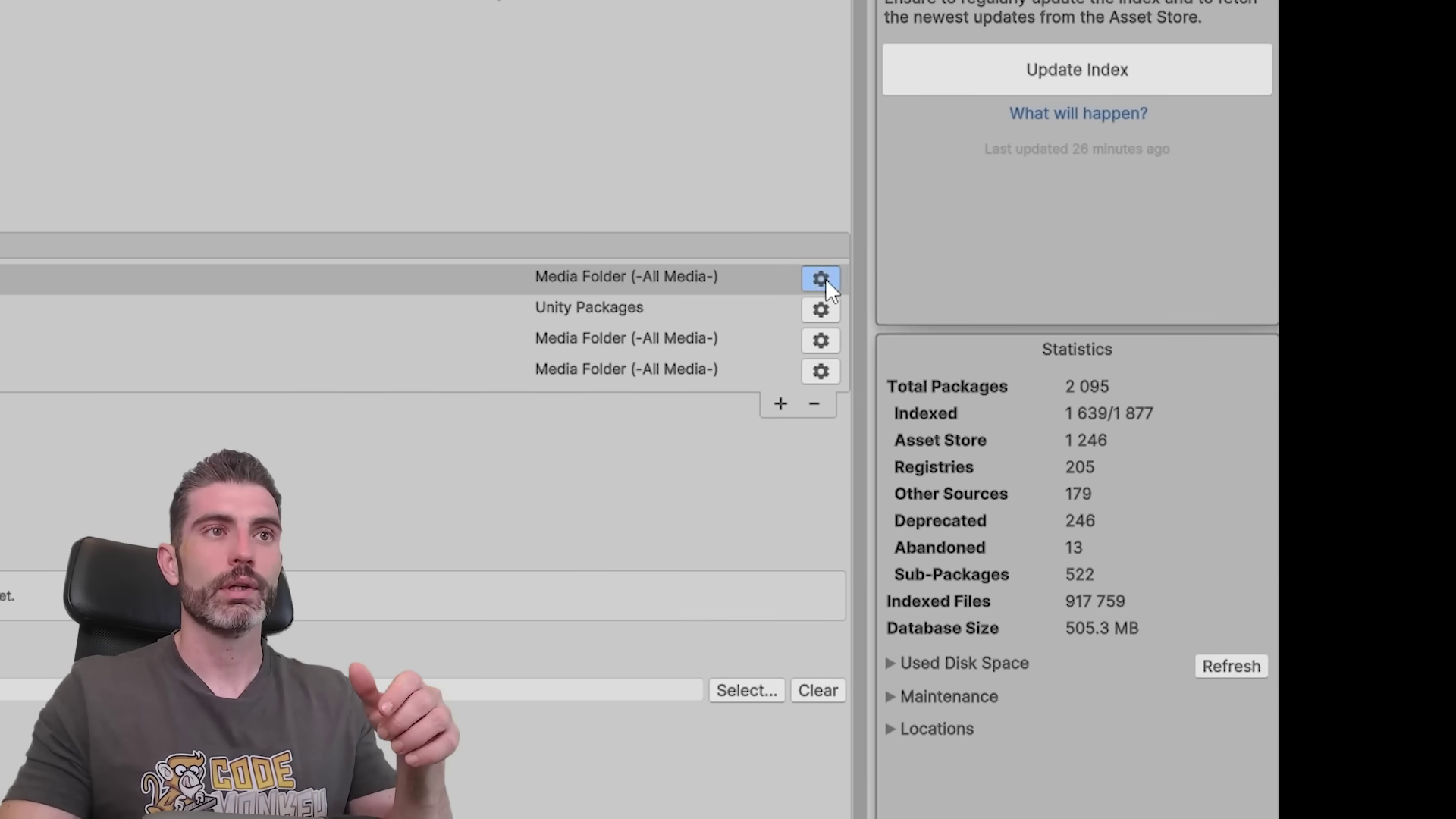
{"action": "left_click", "coordinate": [1048, 304]}
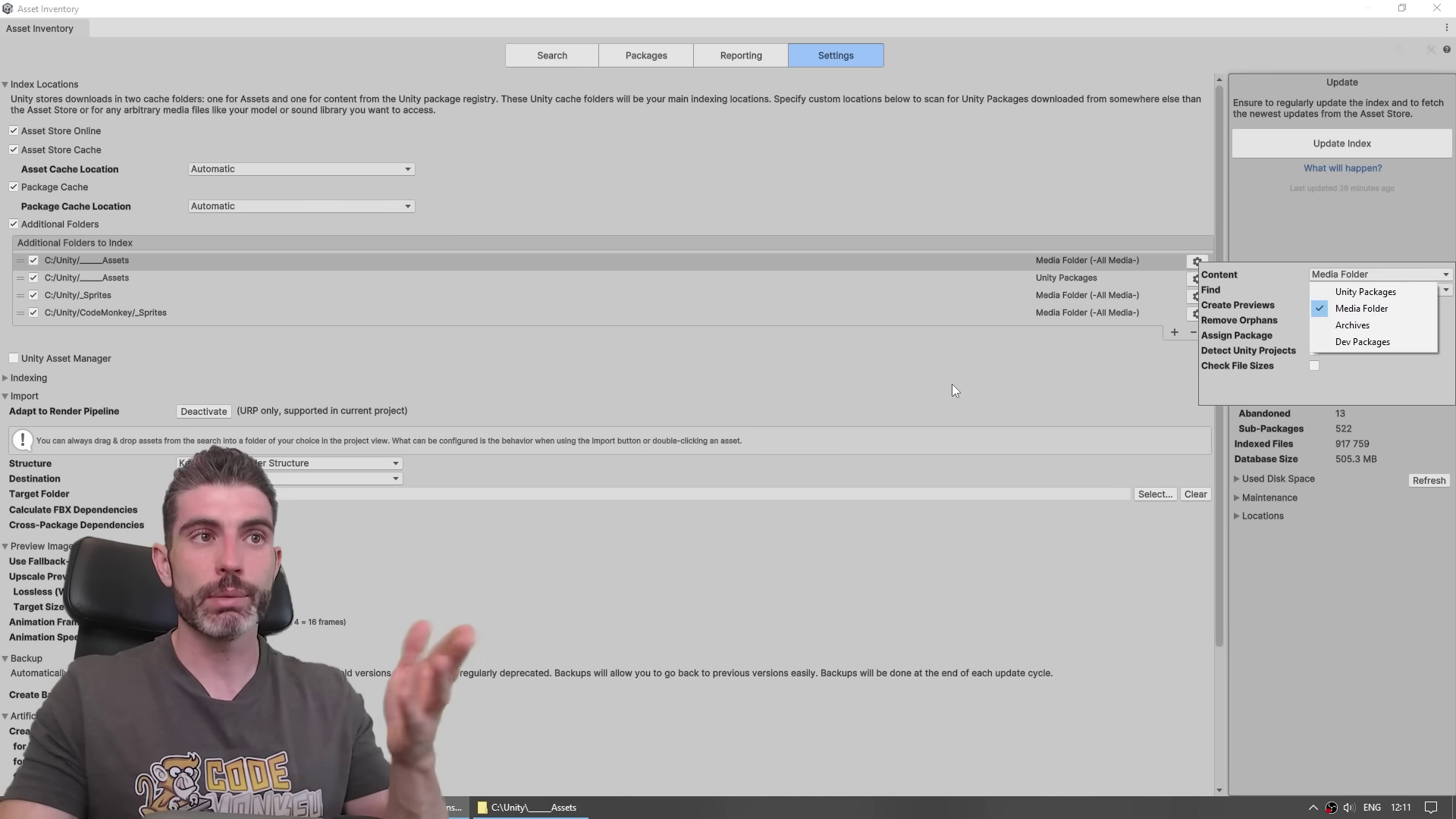
{"action": "left_click", "coordinate": [871, 369]}
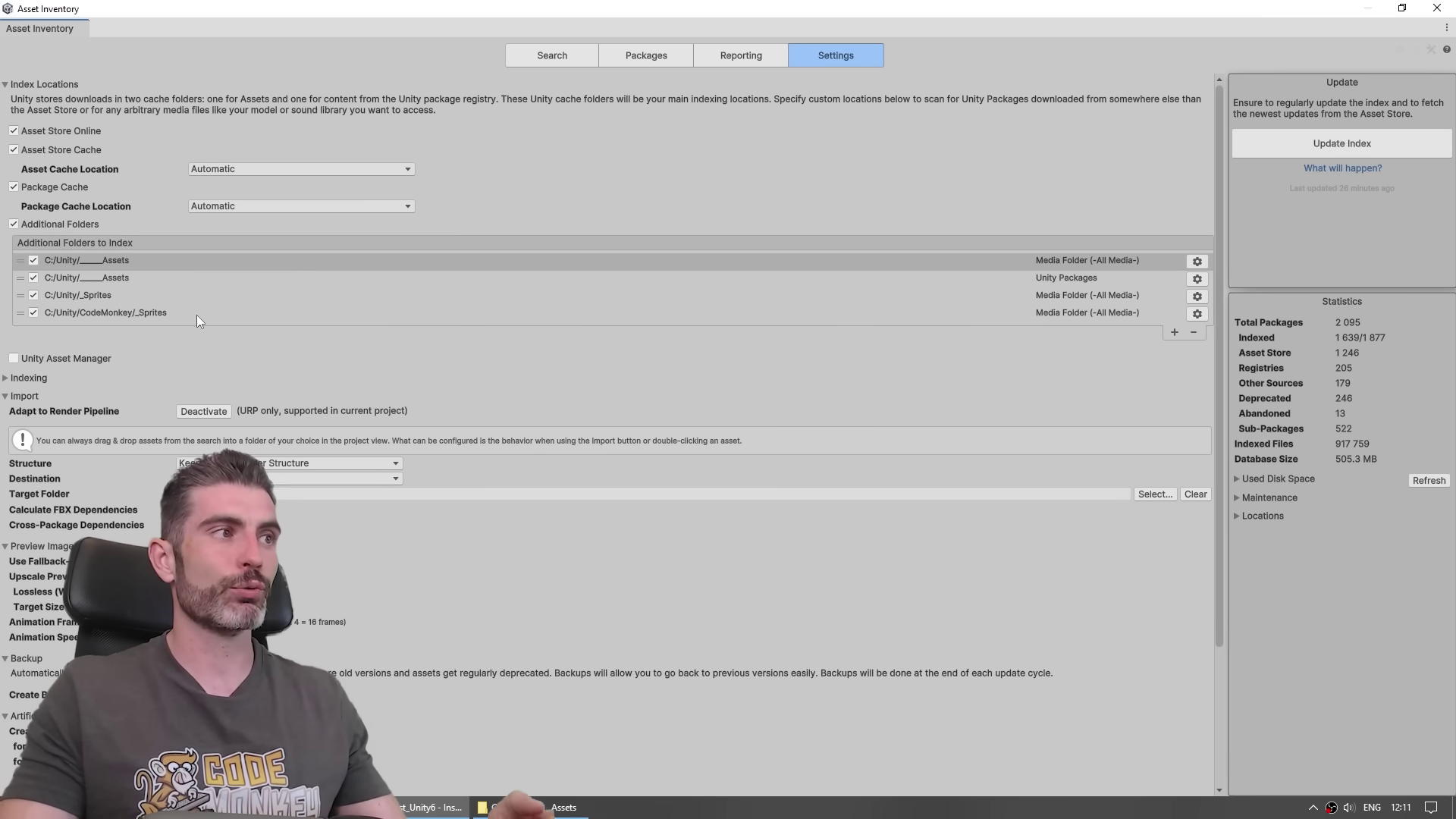
{"action": "left_click", "coordinate": [113, 299]}
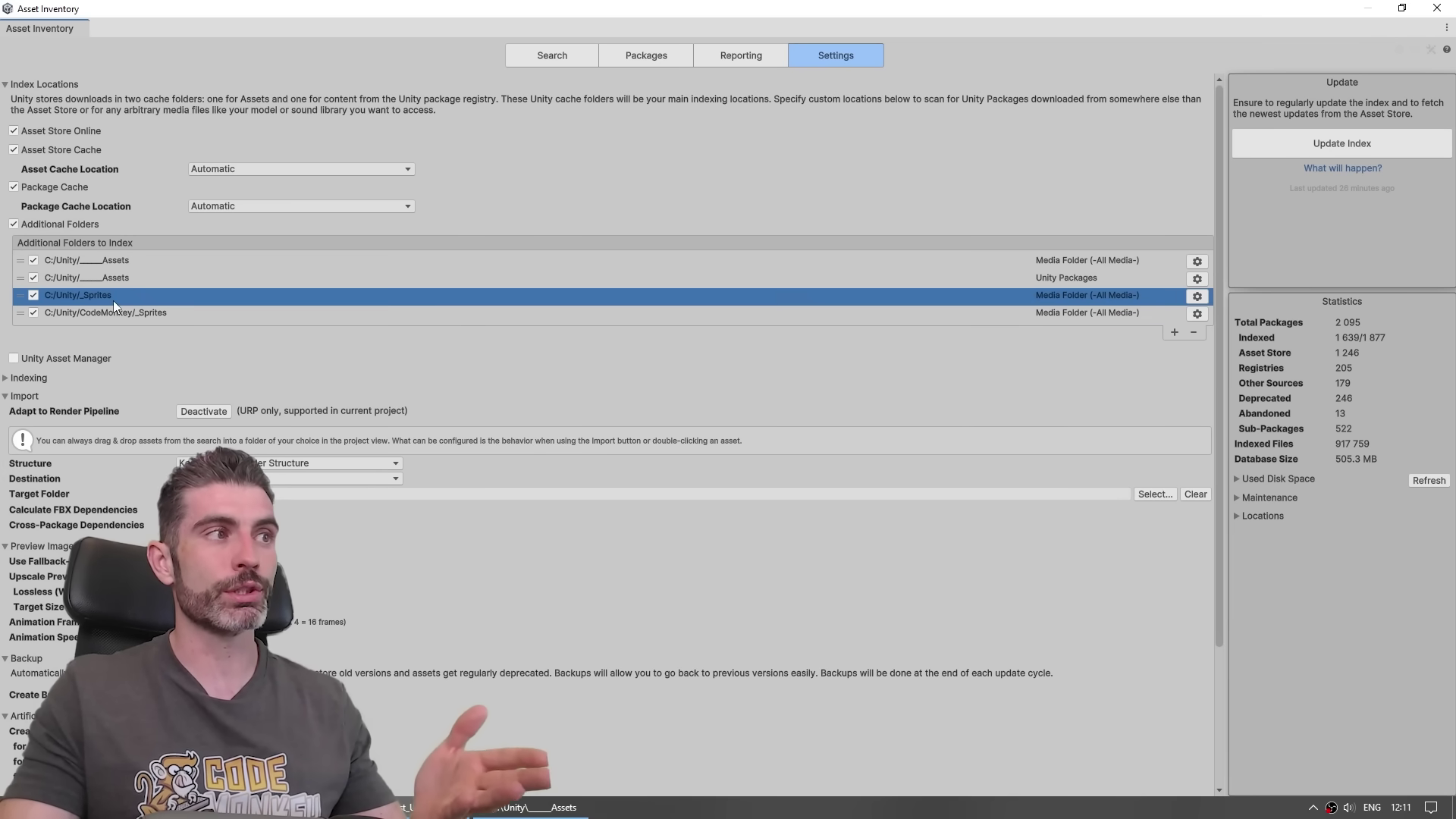
Open C:/Unity/_Sprites, inspect Sword_1.png and WorkerIcon.psd, then return to Asset Inventory.
{"action": "double_click", "coordinate": [113, 301]}
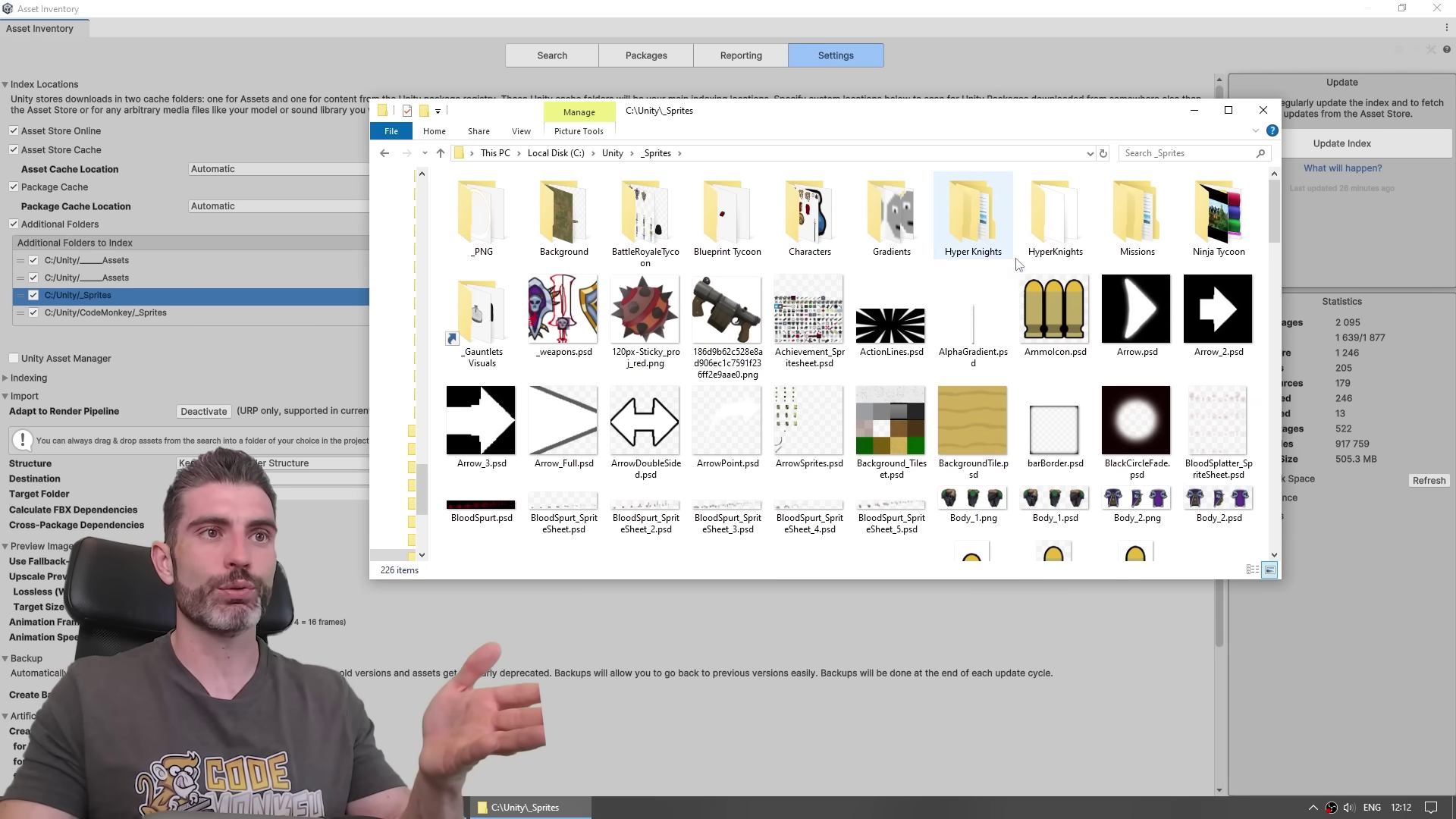
{"action": "scroll", "coordinate": [1069, 291], "scroll_direction": "down", "scroll_amount": 2}
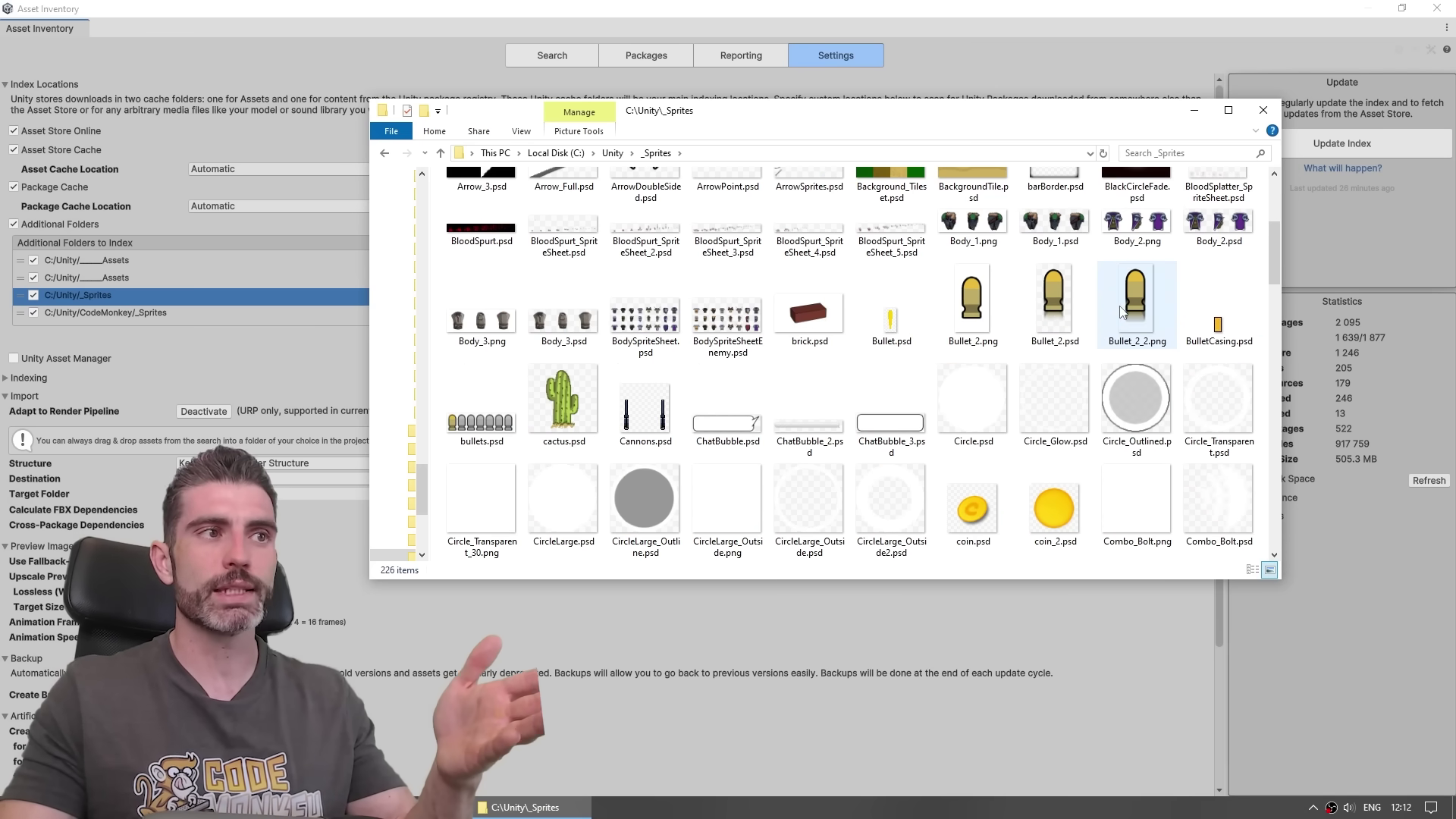
{"action": "scroll", "coordinate": [1122, 311], "scroll_direction": "down", "scroll_amount": 5}
{"action": "scroll", "coordinate": [1126, 301], "scroll_direction": "down", "scroll_amount": 5}
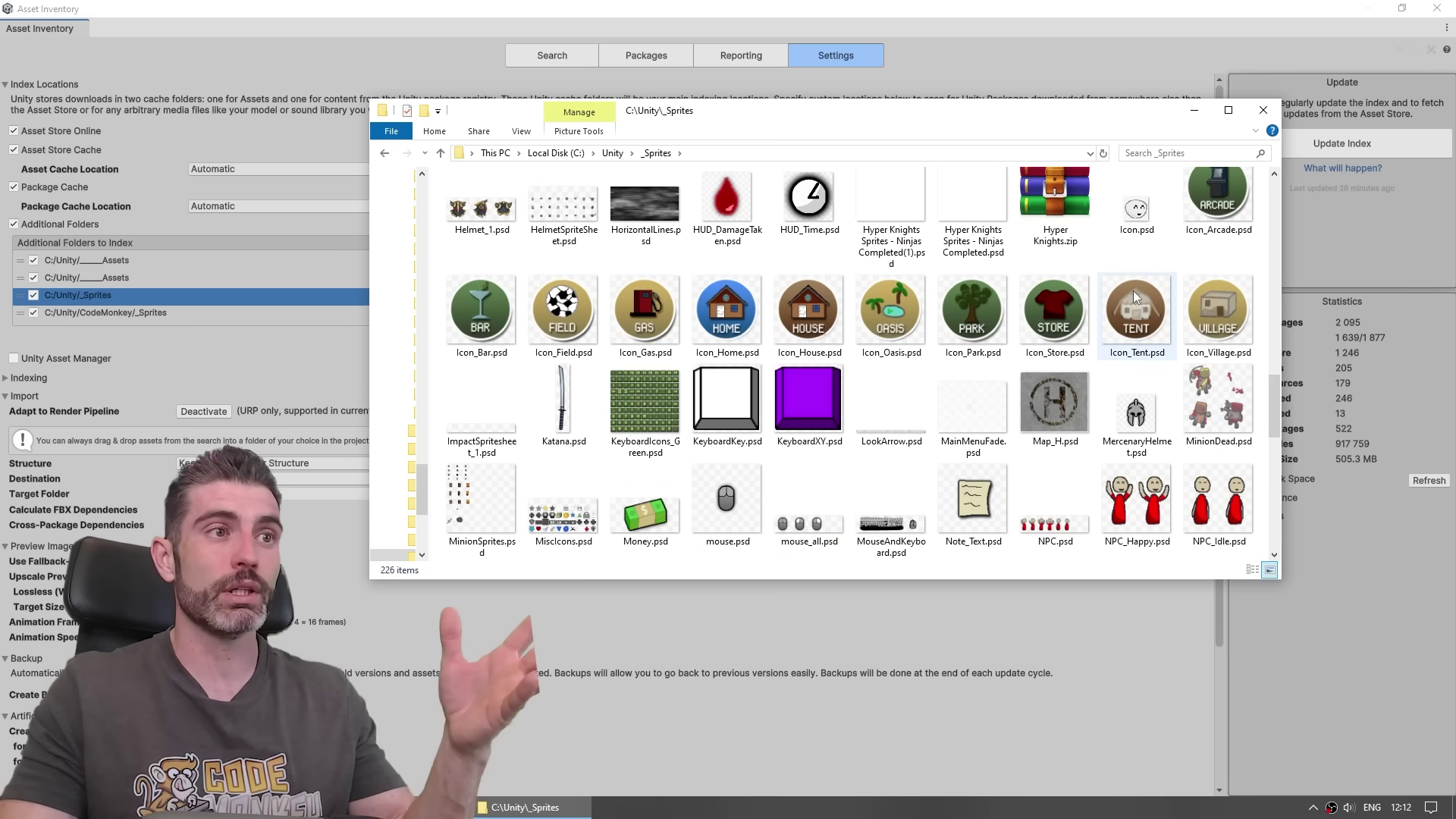
{"action": "scroll", "coordinate": [1134, 291], "scroll_direction": "down", "scroll_amount": 5}
{"action": "scroll", "coordinate": [1136, 302], "scroll_direction": "down", "scroll_amount": 4}
{"action": "left_click", "coordinate": [742, 331]}
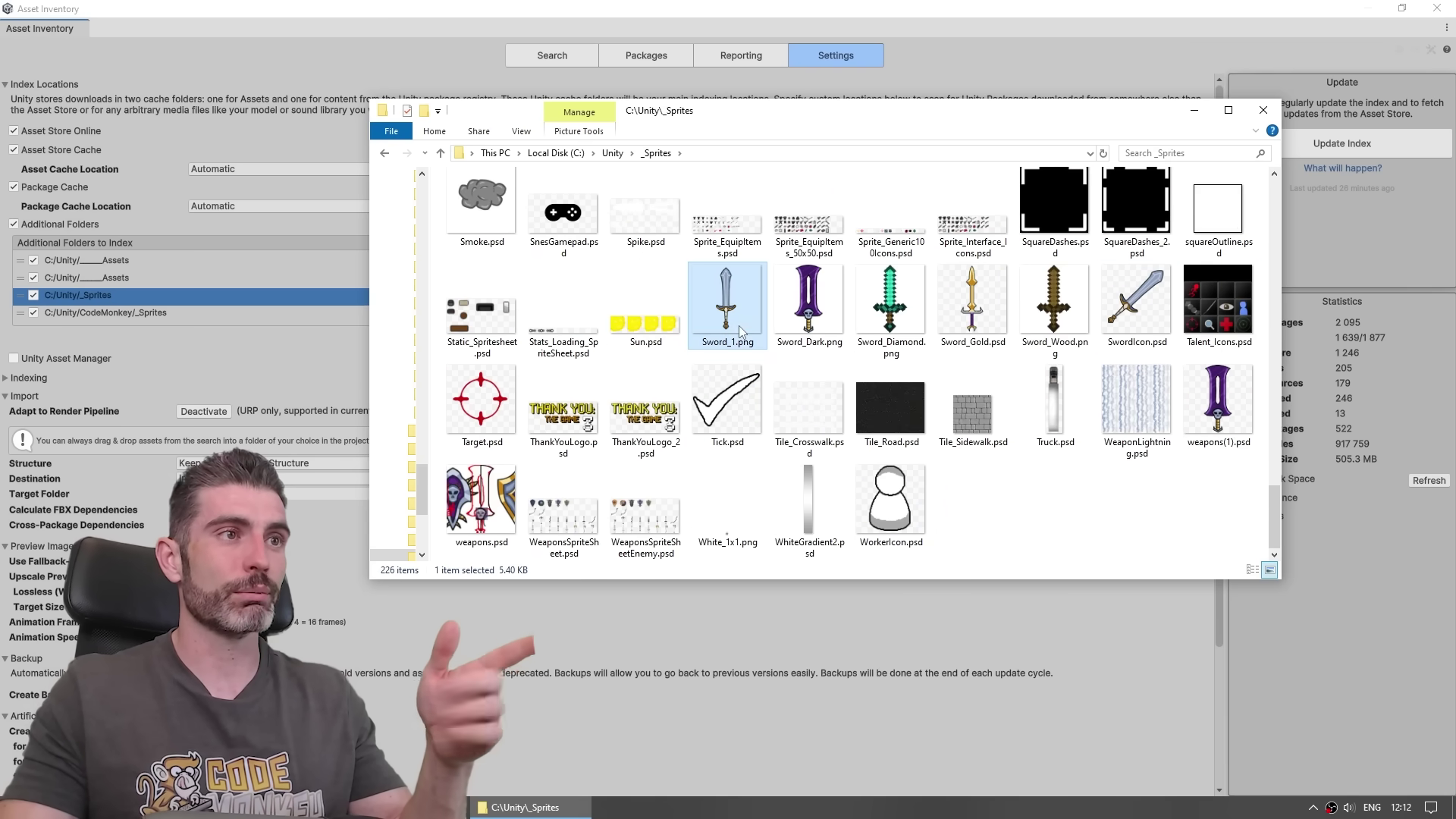
{"action": "left_click", "coordinate": [895, 521]}
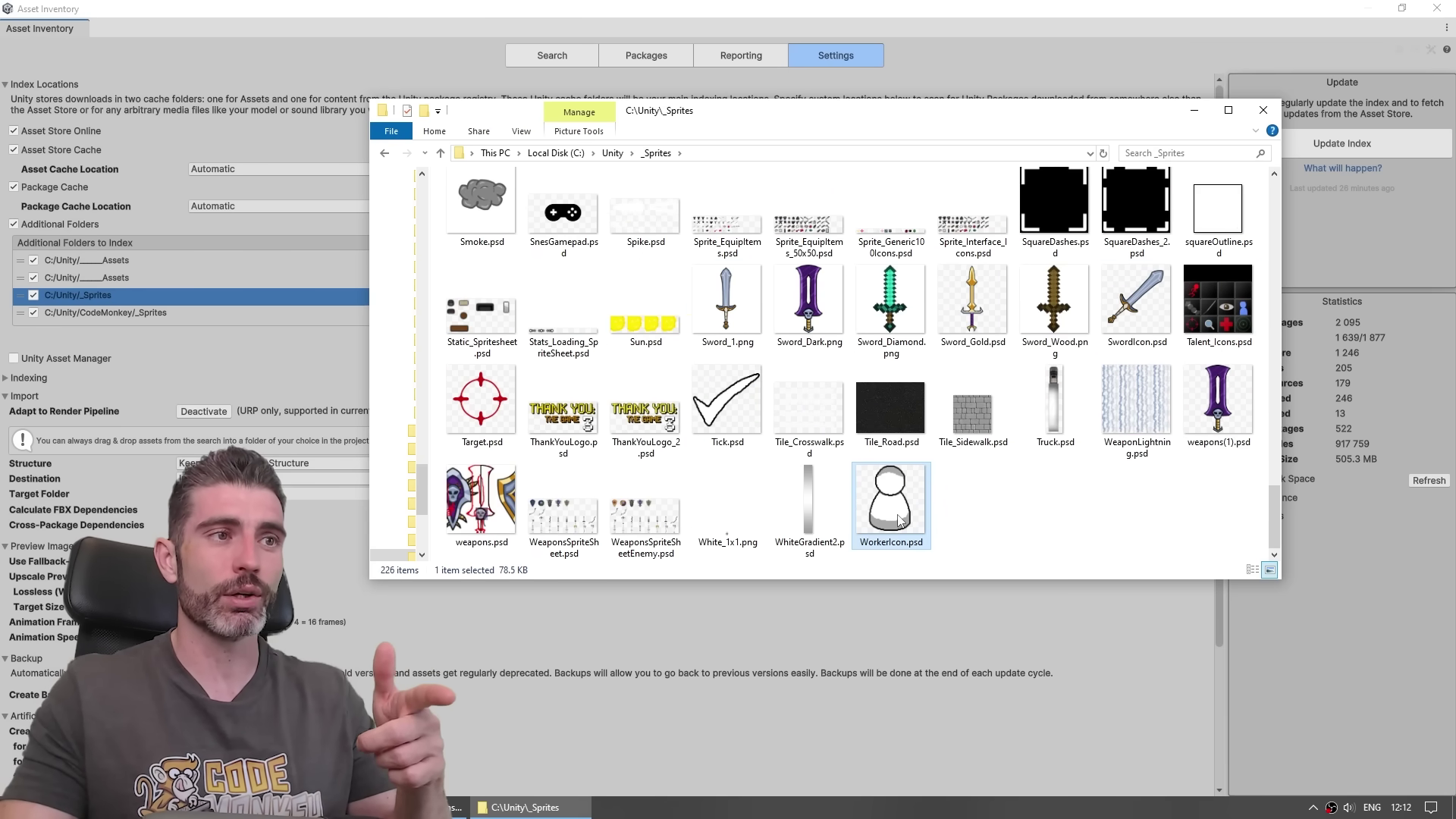
{"action": "left_click", "coordinate": [994, 484]}
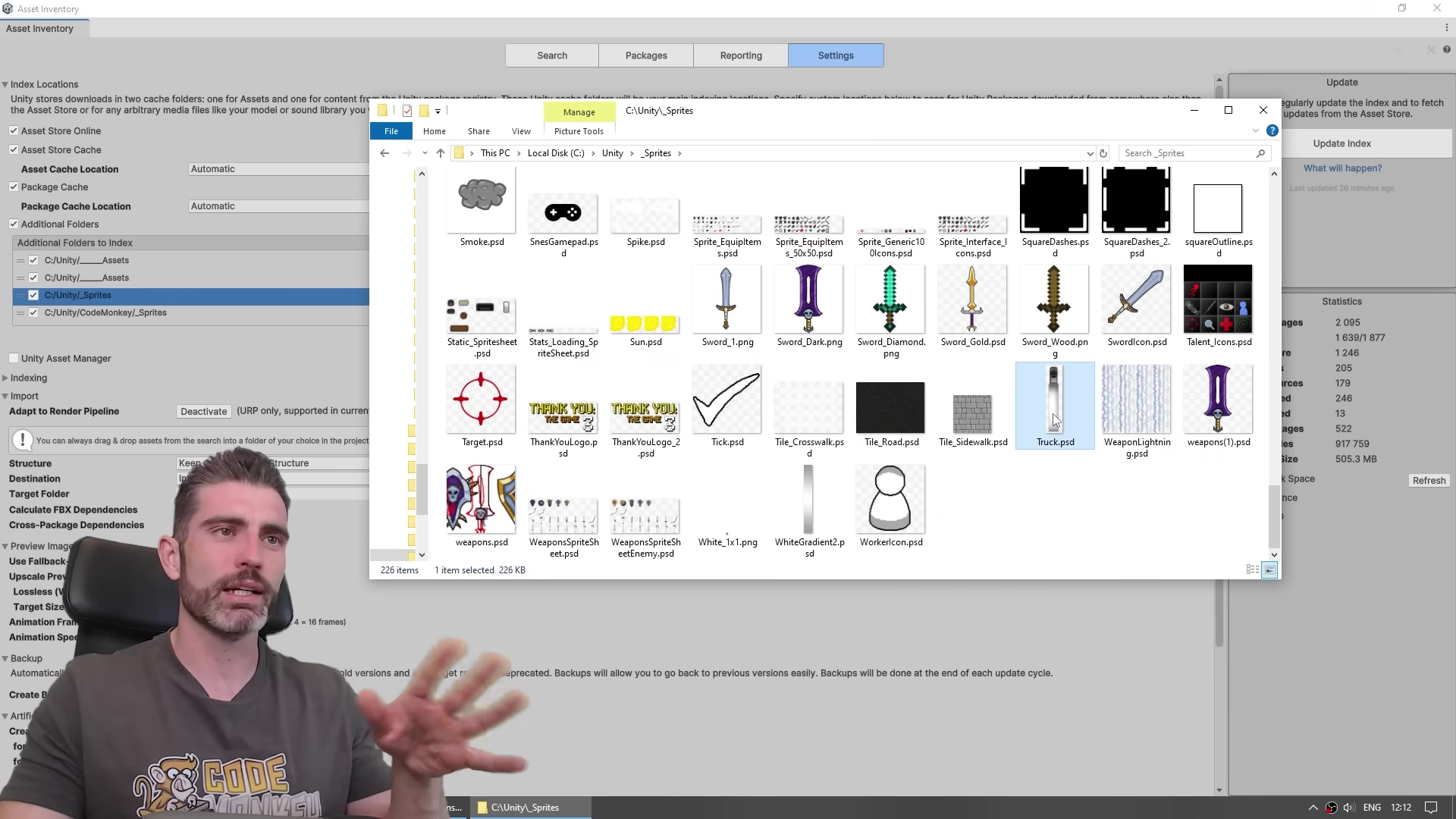
{"action": "scroll", "coordinate": [1024, 412], "scroll_direction": "up", "scroll_amount": 10}
{"action": "scroll", "coordinate": [945, 404], "scroll_direction": "up", "scroll_amount": 10}
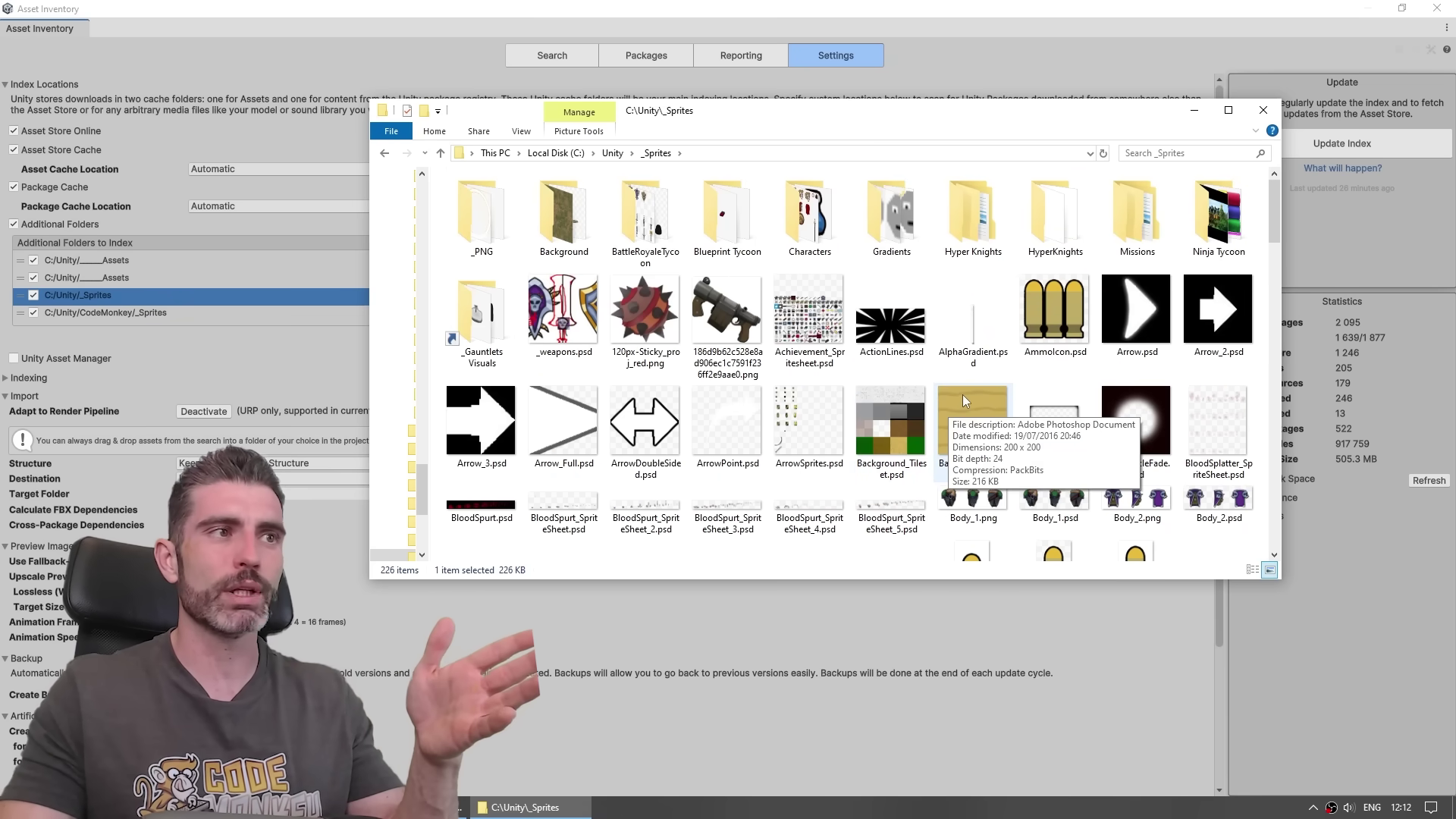
{"action": "left_click", "coordinate": [224, 340]}
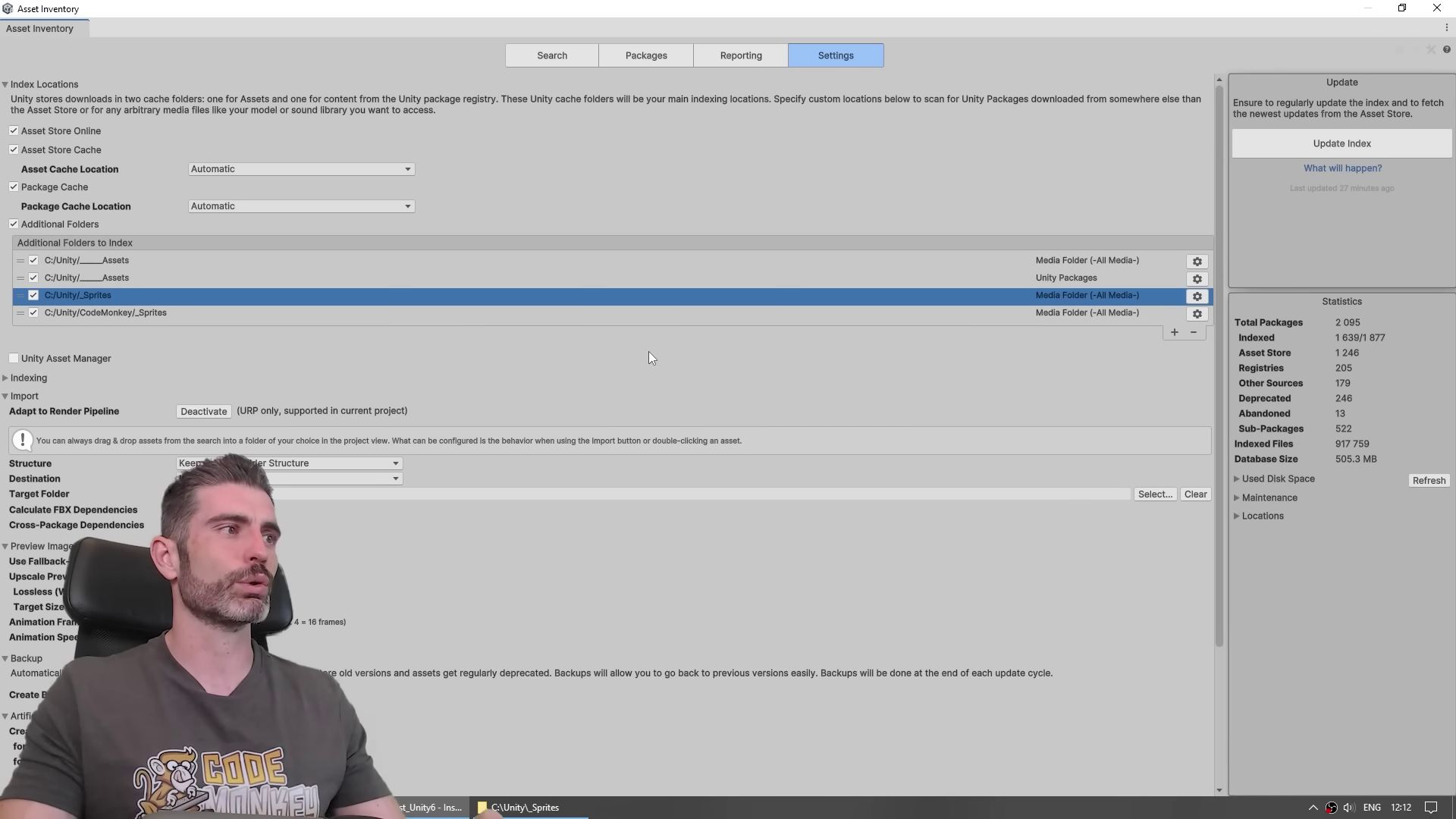
Toggle Unity Asset Manager on and back off, then view the 1,616 packages sorted by size.
{"action": "left_click", "coordinate": [14, 359]}
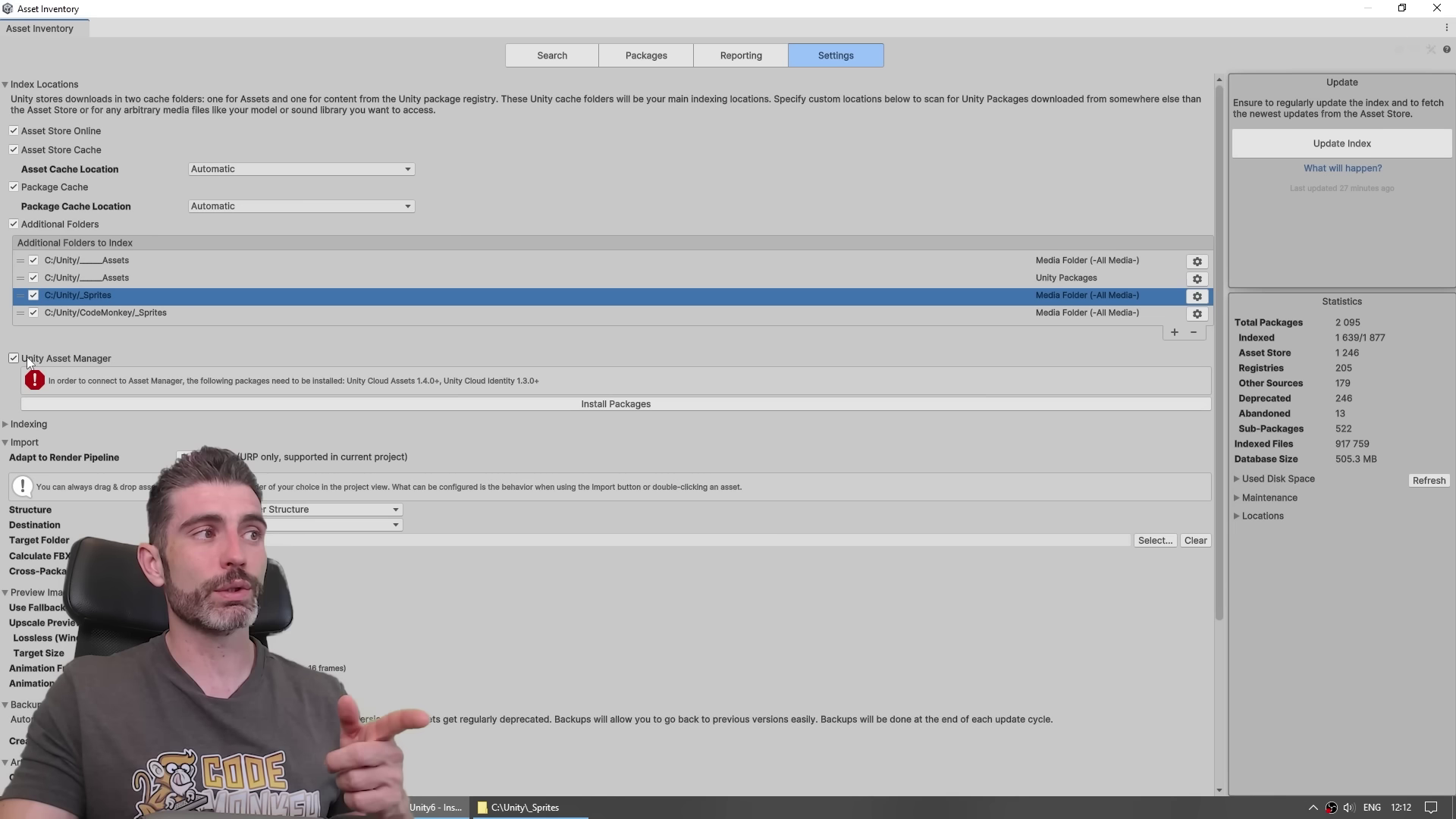
{"action": "left_click", "coordinate": [65, 357]}
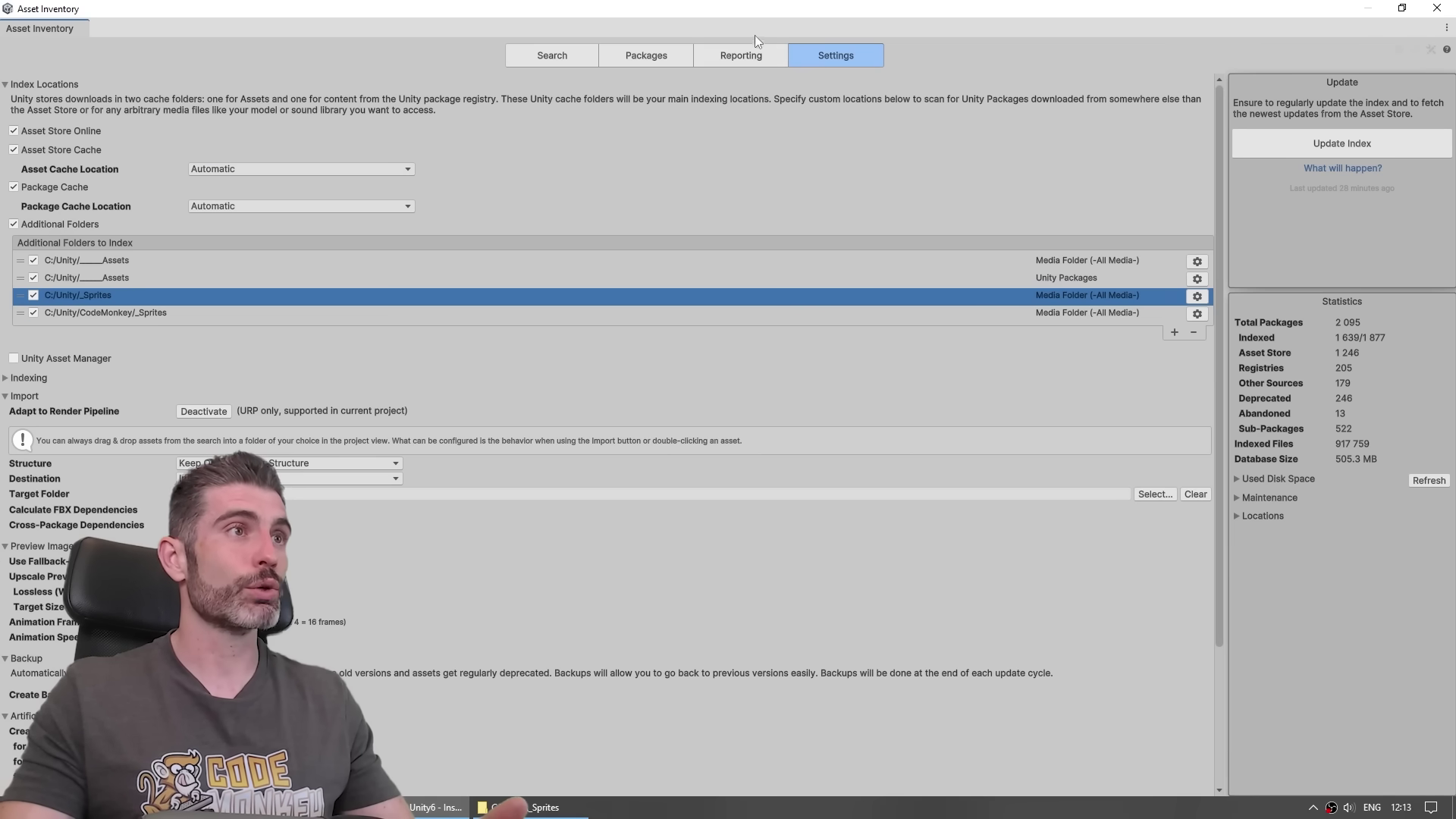
{"action": "left_click", "coordinate": [618, 52]}
{"action": "scroll", "coordinate": [682, 334], "scroll_direction": "down", "scroll_amount": 5}
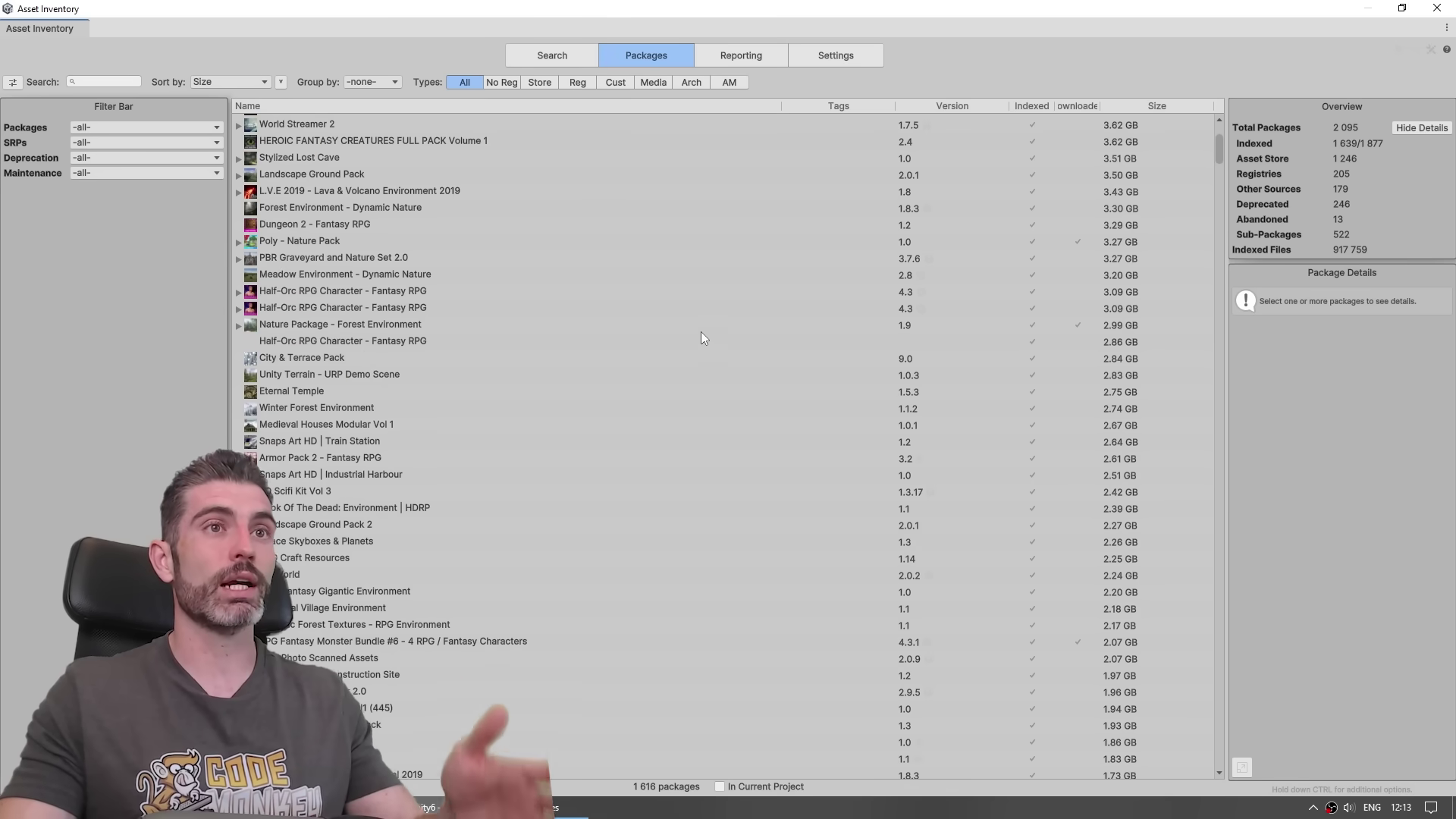
{"action": "scroll", "coordinate": [698, 340], "scroll_direction": "down", "scroll_amount": 5}
{"action": "scroll", "coordinate": [701, 334], "scroll_direction": "down", "scroll_amount": 5}
{"action": "scroll", "coordinate": [706, 332], "scroll_direction": "down", "scroll_amount": 5}
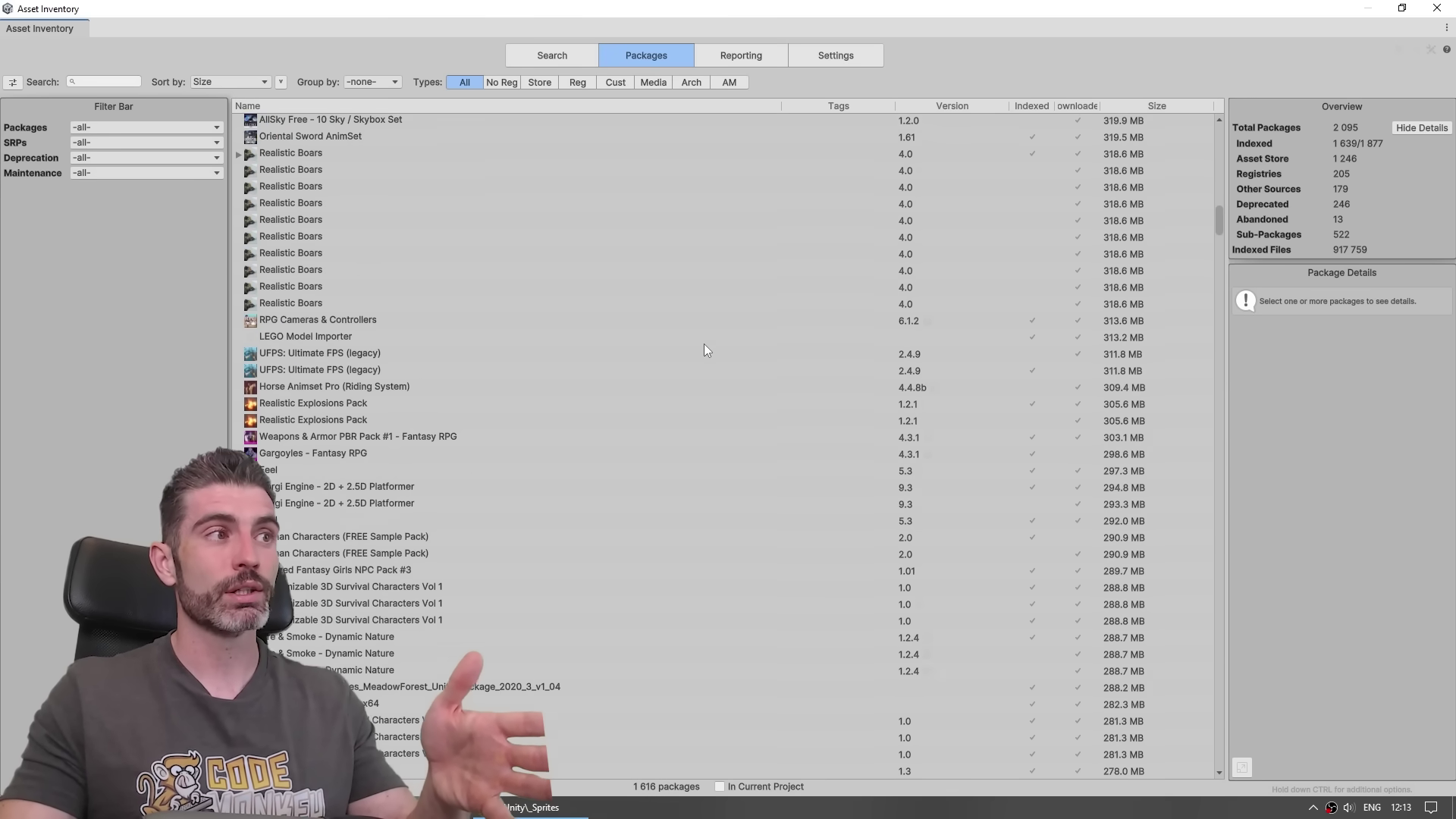
{"action": "scroll", "coordinate": [704, 345], "scroll_direction": "down", "scroll_amount": 5}
{"action": "scroll", "coordinate": [692, 366], "scroll_direction": "down", "scroll_amount": 5}
{"action": "scroll", "coordinate": [695, 370], "scroll_direction": "down", "scroll_amount": 5}
{"action": "scroll", "coordinate": [691, 392], "scroll_direction": "down", "scroll_amount": 5}
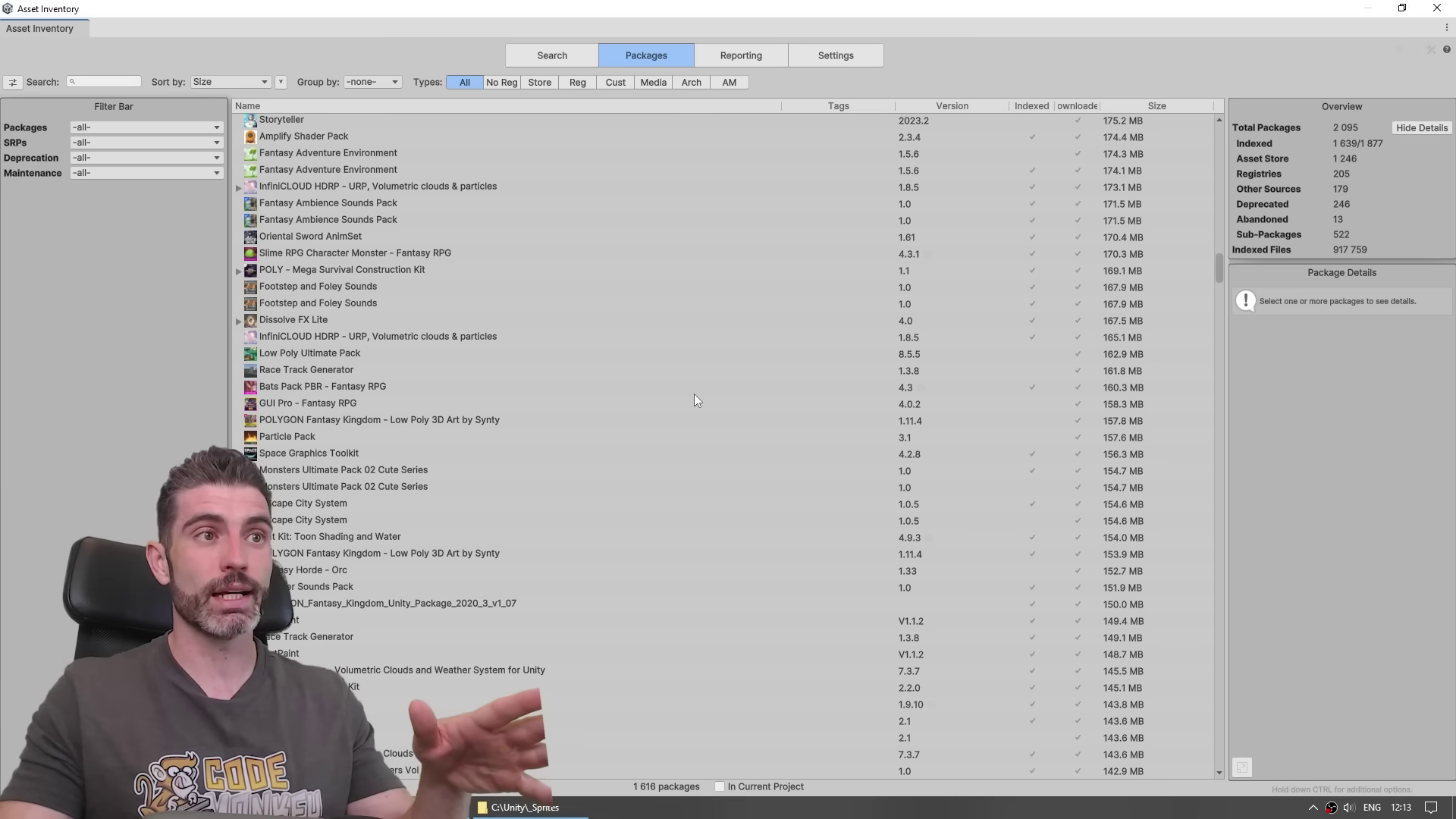
{"action": "scroll", "coordinate": [694, 394], "scroll_direction": "down", "scroll_amount": 5}
{"action": "scroll", "coordinate": [696, 403], "scroll_direction": "down", "scroll_amount": 5}
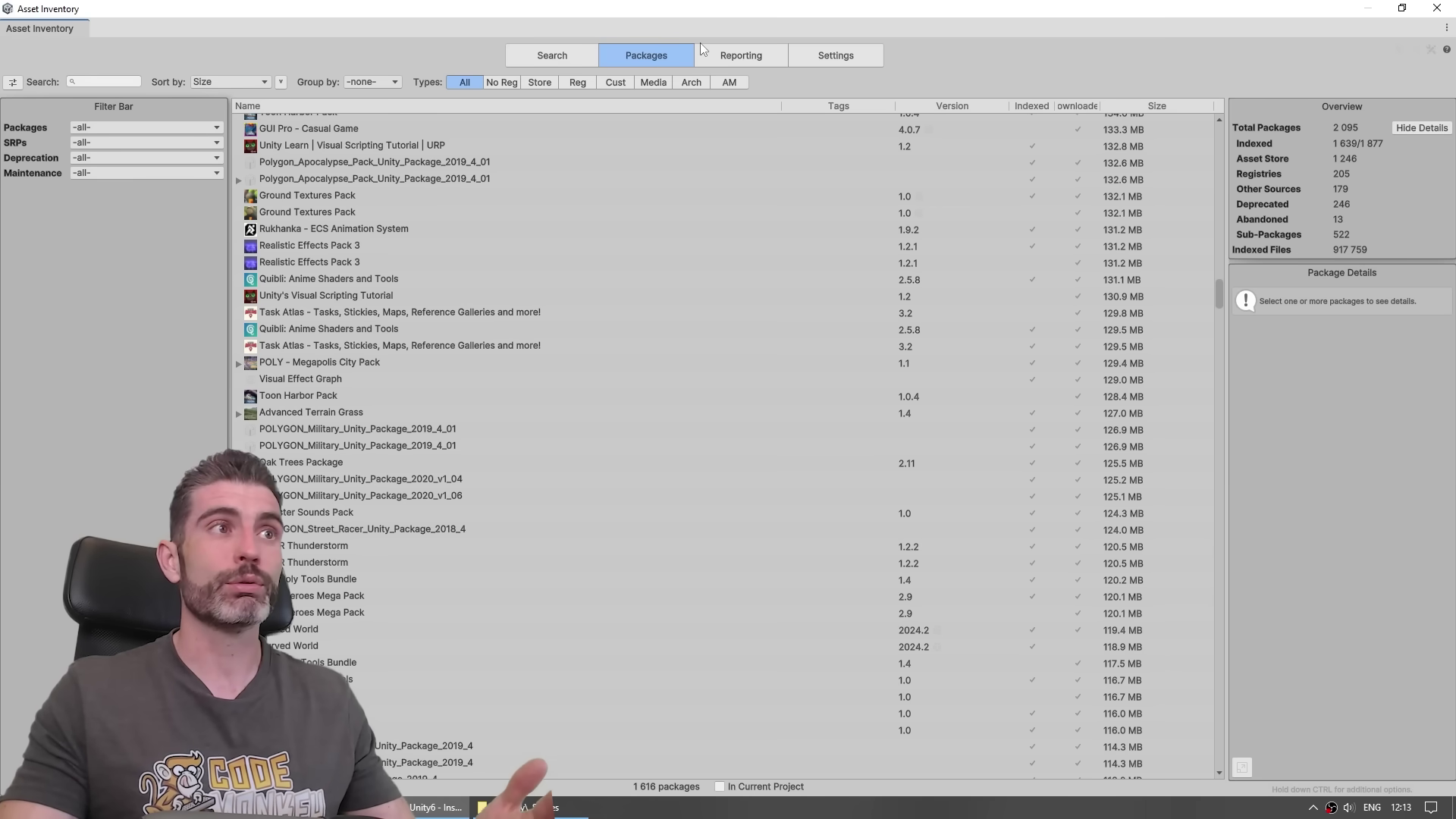
Visit Settings from the Packages list, return, then switch to the Search asset grid.
{"action": "left_click", "coordinate": [831, 56]}
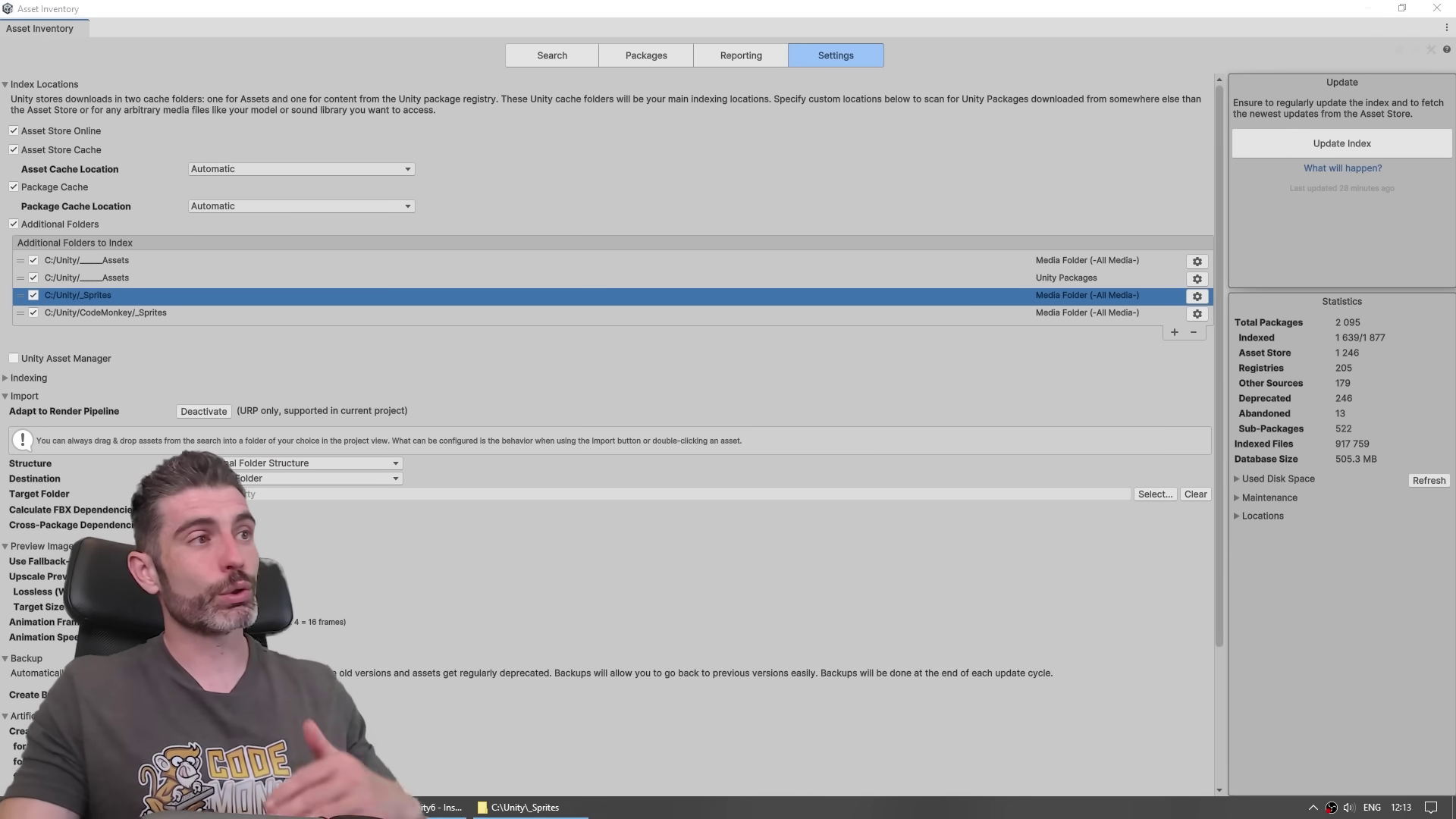
{"action": "left_click", "coordinate": [628, 56]}
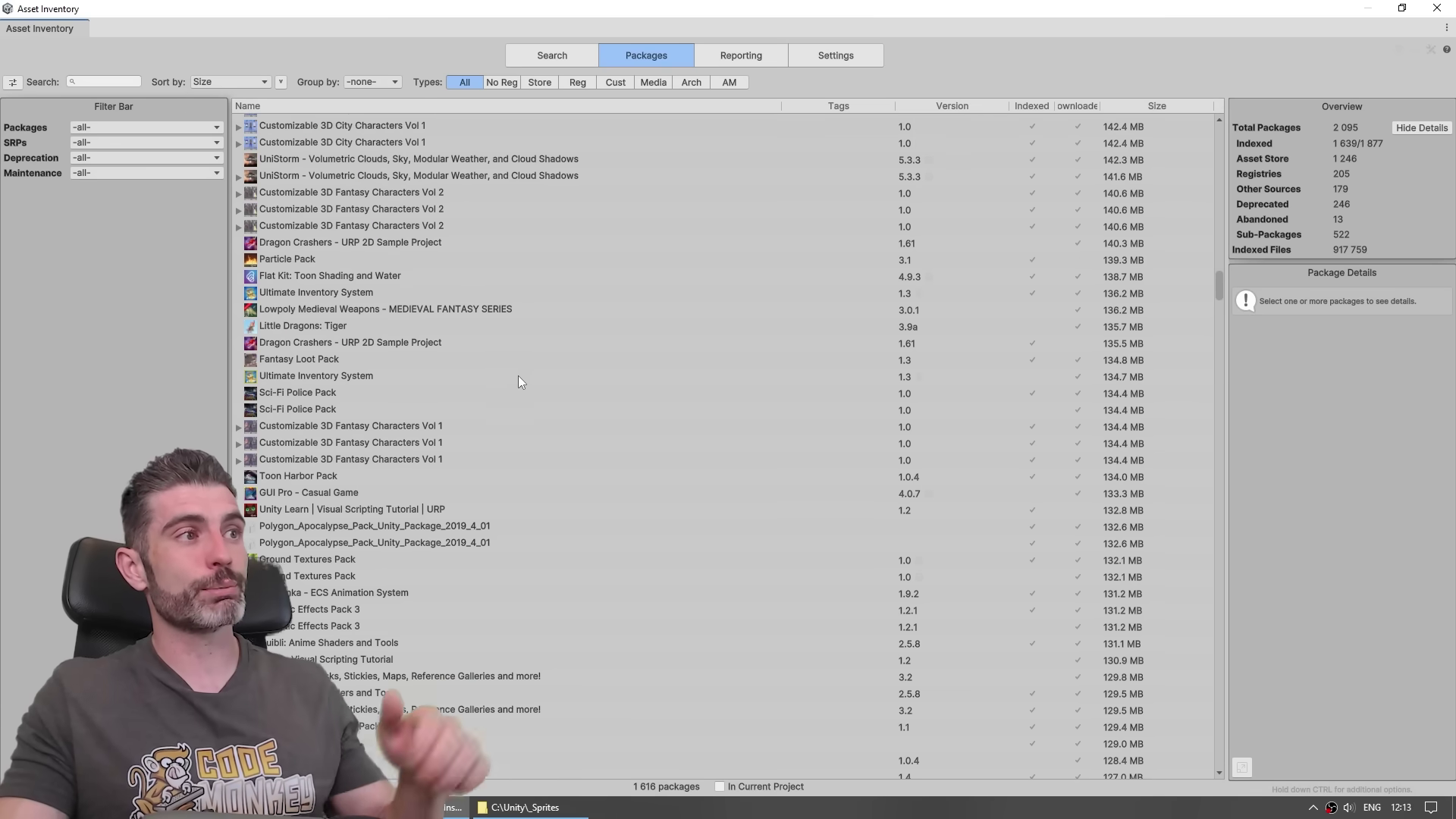
{"action": "scroll", "coordinate": [518, 381], "scroll_direction": "down", "scroll_amount": 5}
{"action": "scroll", "coordinate": [512, 347], "scroll_direction": "down", "scroll_amount": 5}
{"action": "scroll", "coordinate": [534, 351], "scroll_direction": "down", "scroll_amount": 5}
{"action": "scroll", "coordinate": [513, 426], "scroll_direction": "down", "scroll_amount": 5}
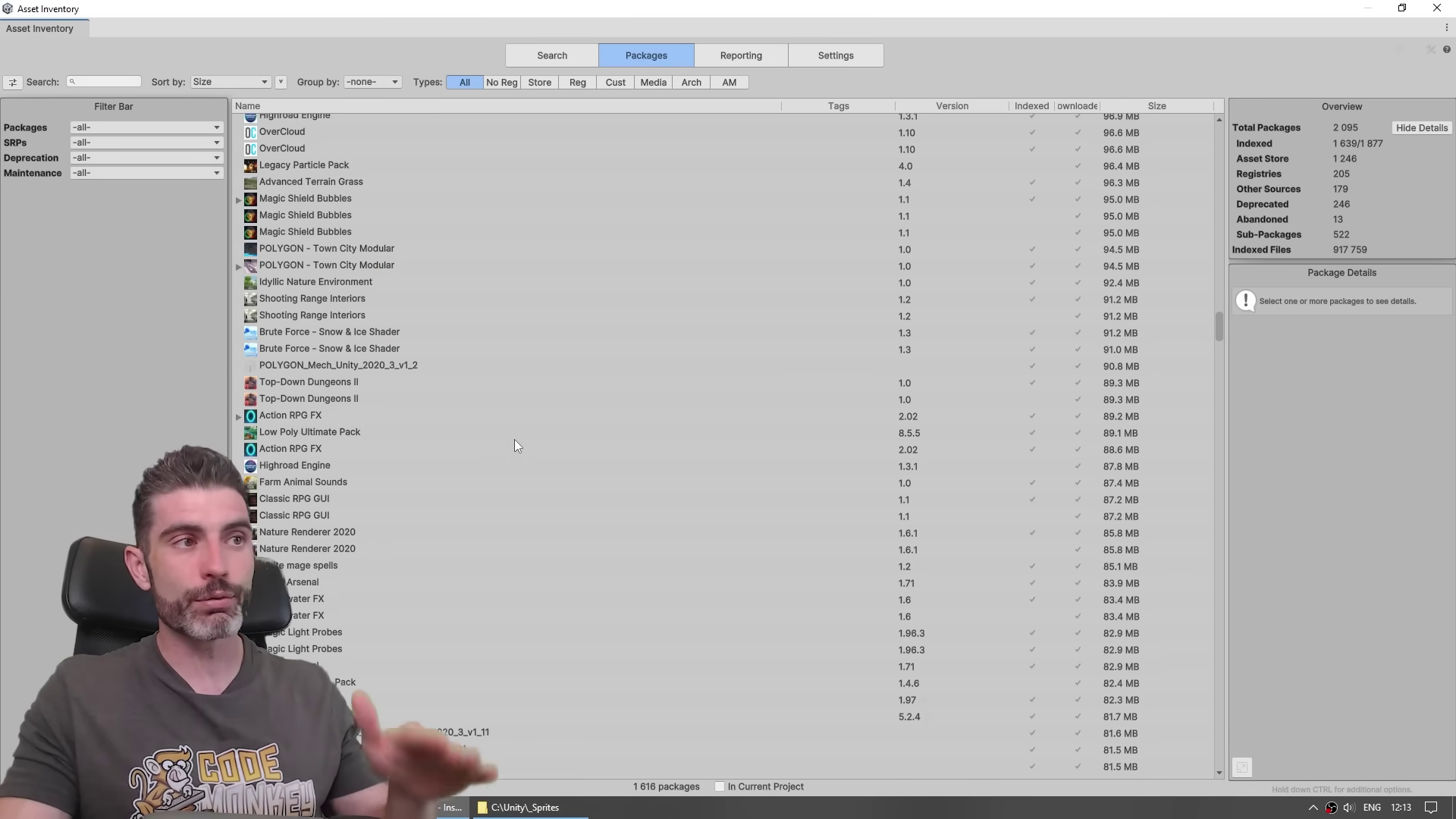
{"action": "scroll", "coordinate": [514, 439], "scroll_direction": "up", "scroll_amount": 5}
{"action": "scroll", "coordinate": [597, 430], "scroll_direction": "up", "scroll_amount": 5}
{"action": "scroll", "coordinate": [597, 429], "scroll_direction": "up", "scroll_amount": 4}
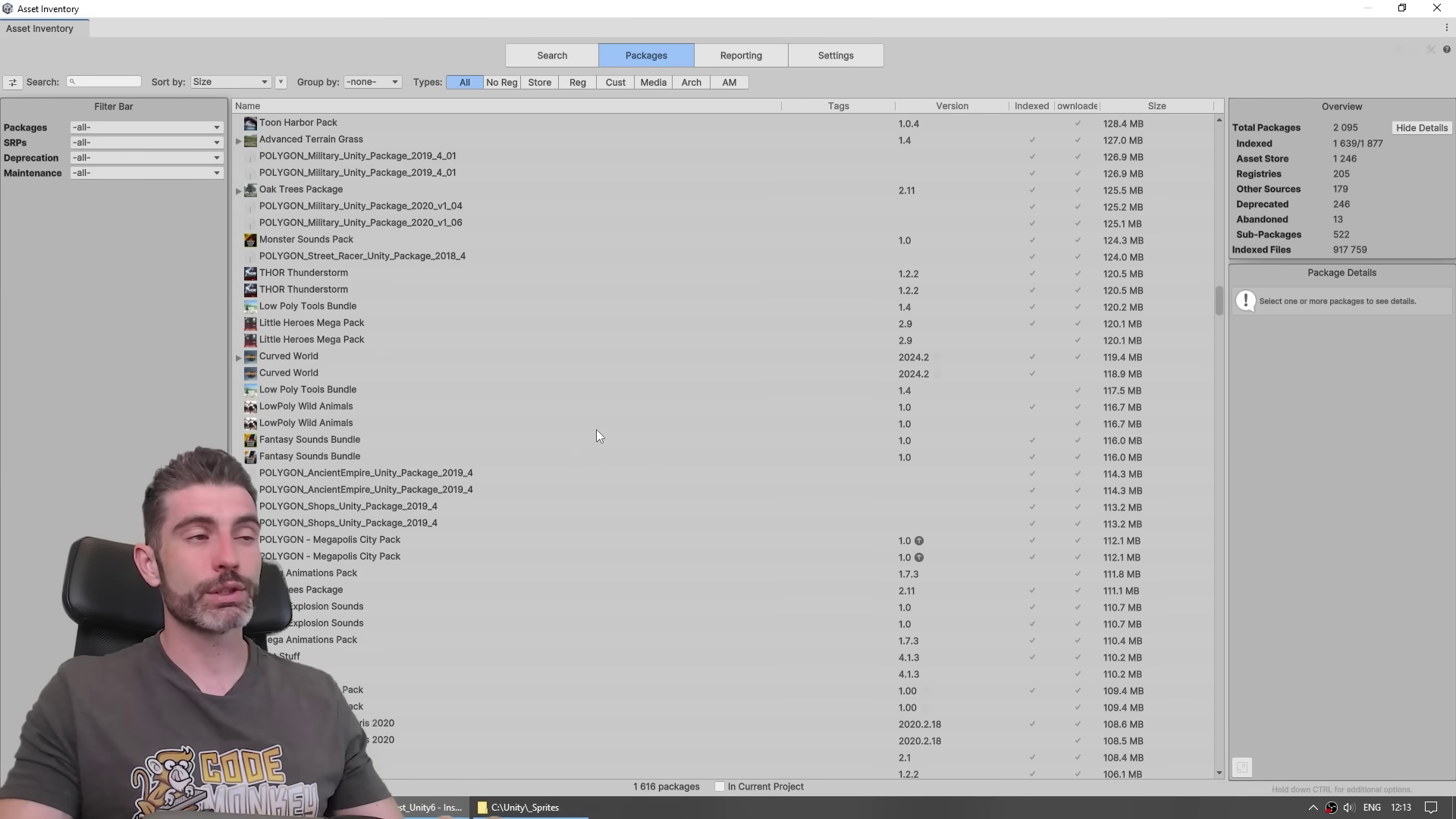
{"action": "scroll", "coordinate": [596, 430], "scroll_direction": "up", "scroll_amount": 4}
{"action": "scroll", "coordinate": [581, 430], "scroll_direction": "up", "scroll_amount": 1}
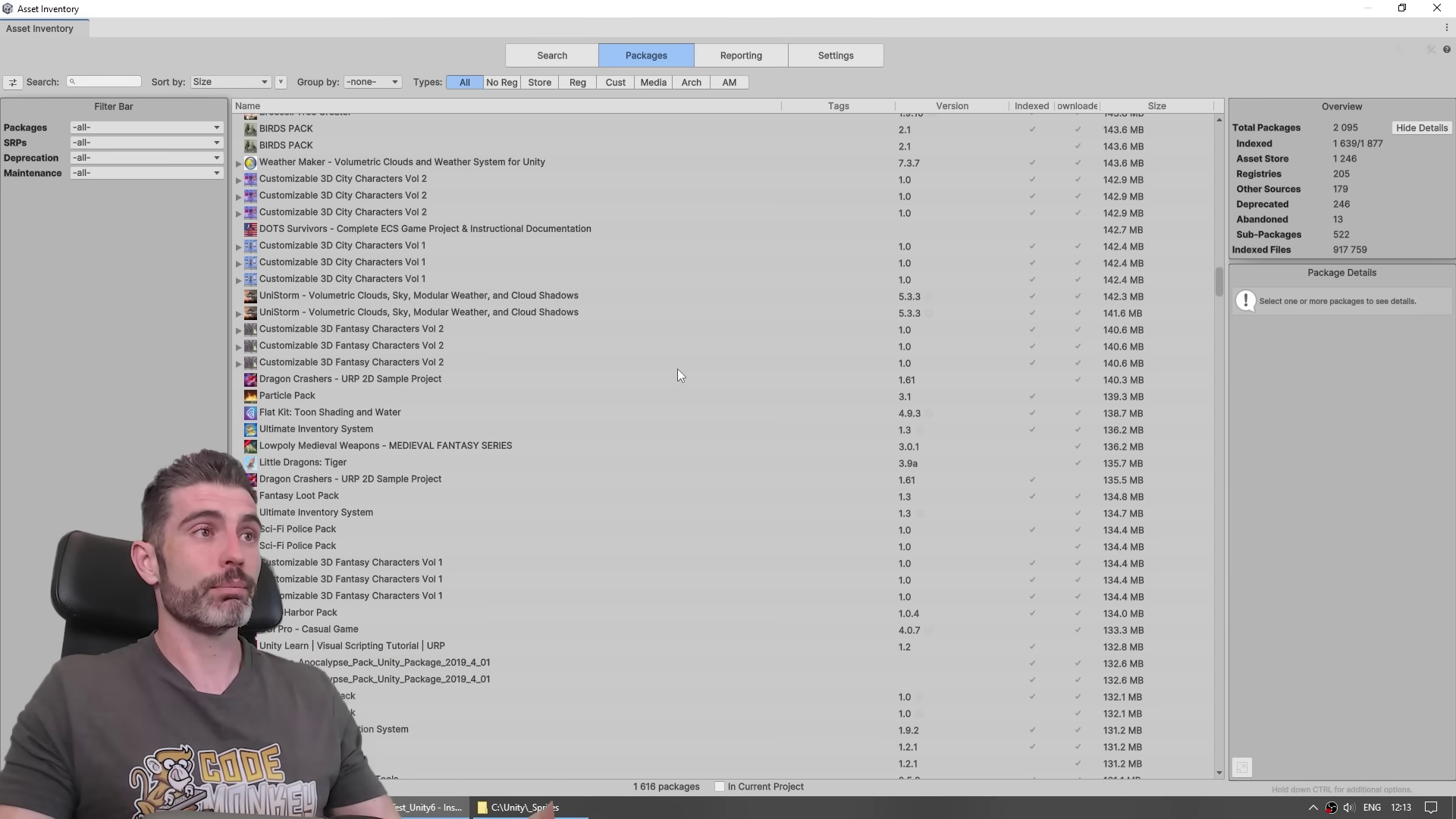
{"action": "left_click", "coordinate": [544, 55]}
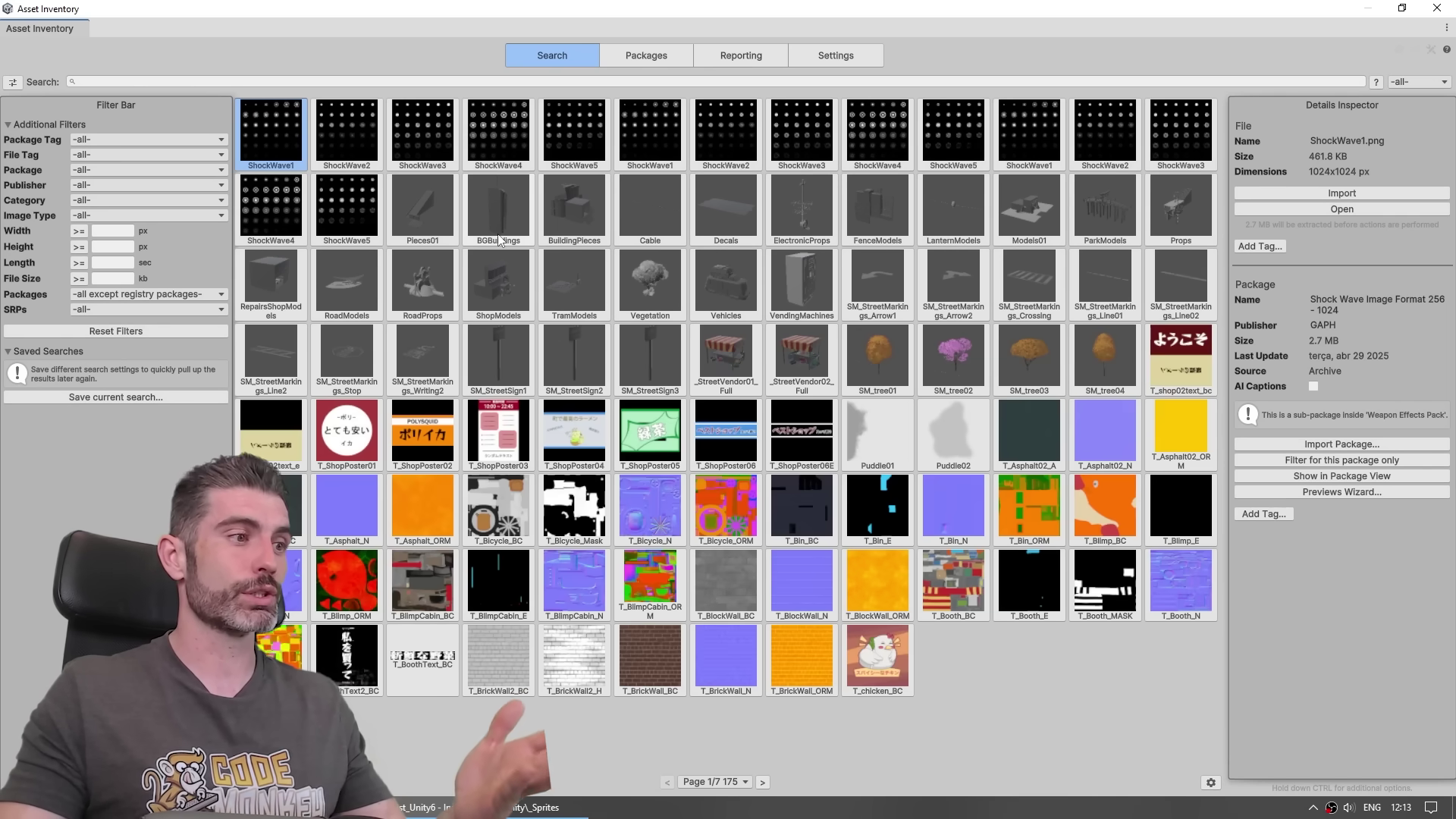
Check the asset type filter choices for the sword search, keeping all types.
{"action": "left_click", "coordinate": [148, 81]}
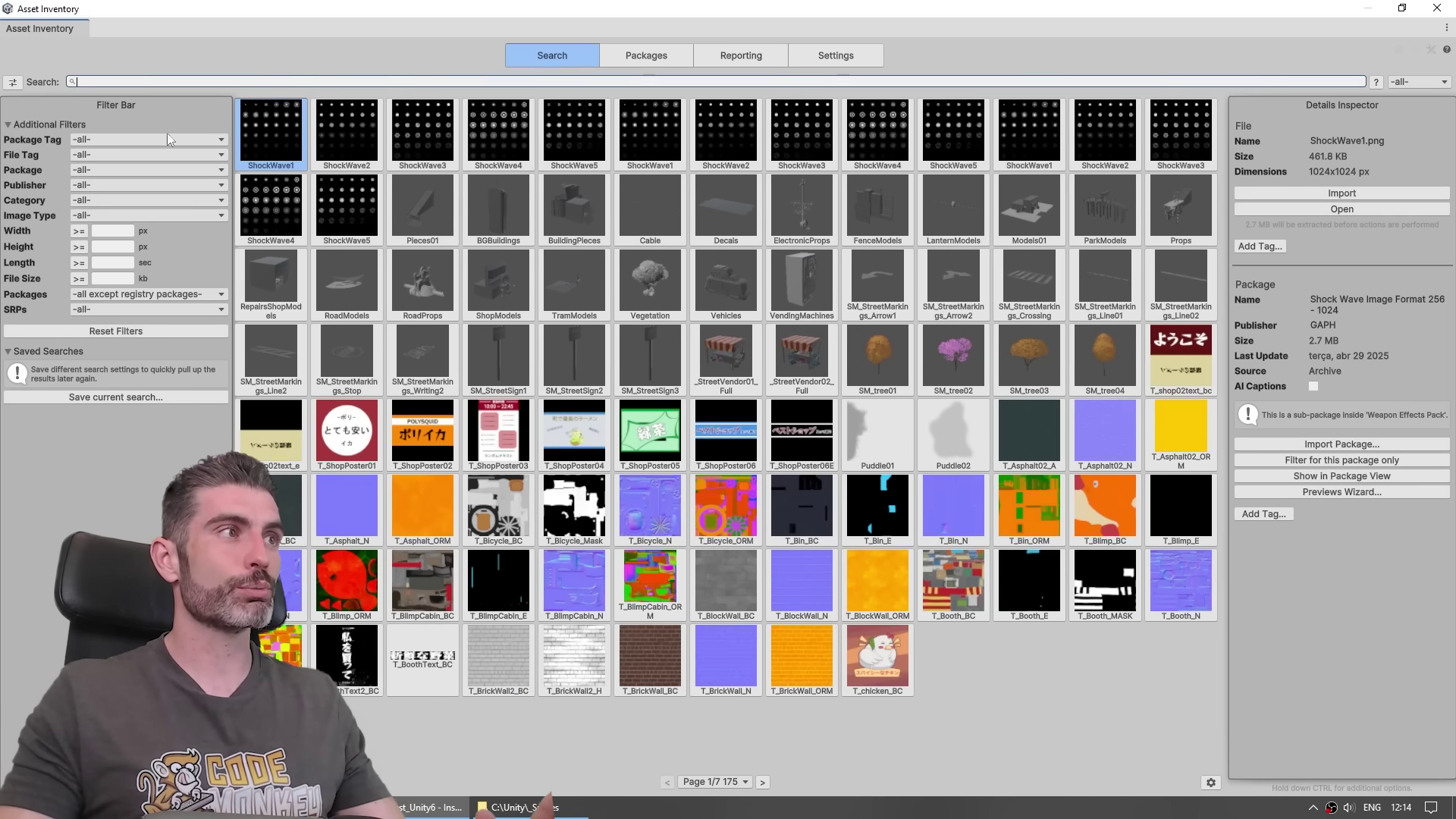
{"action": "left_click", "coordinate": [1410, 83]}
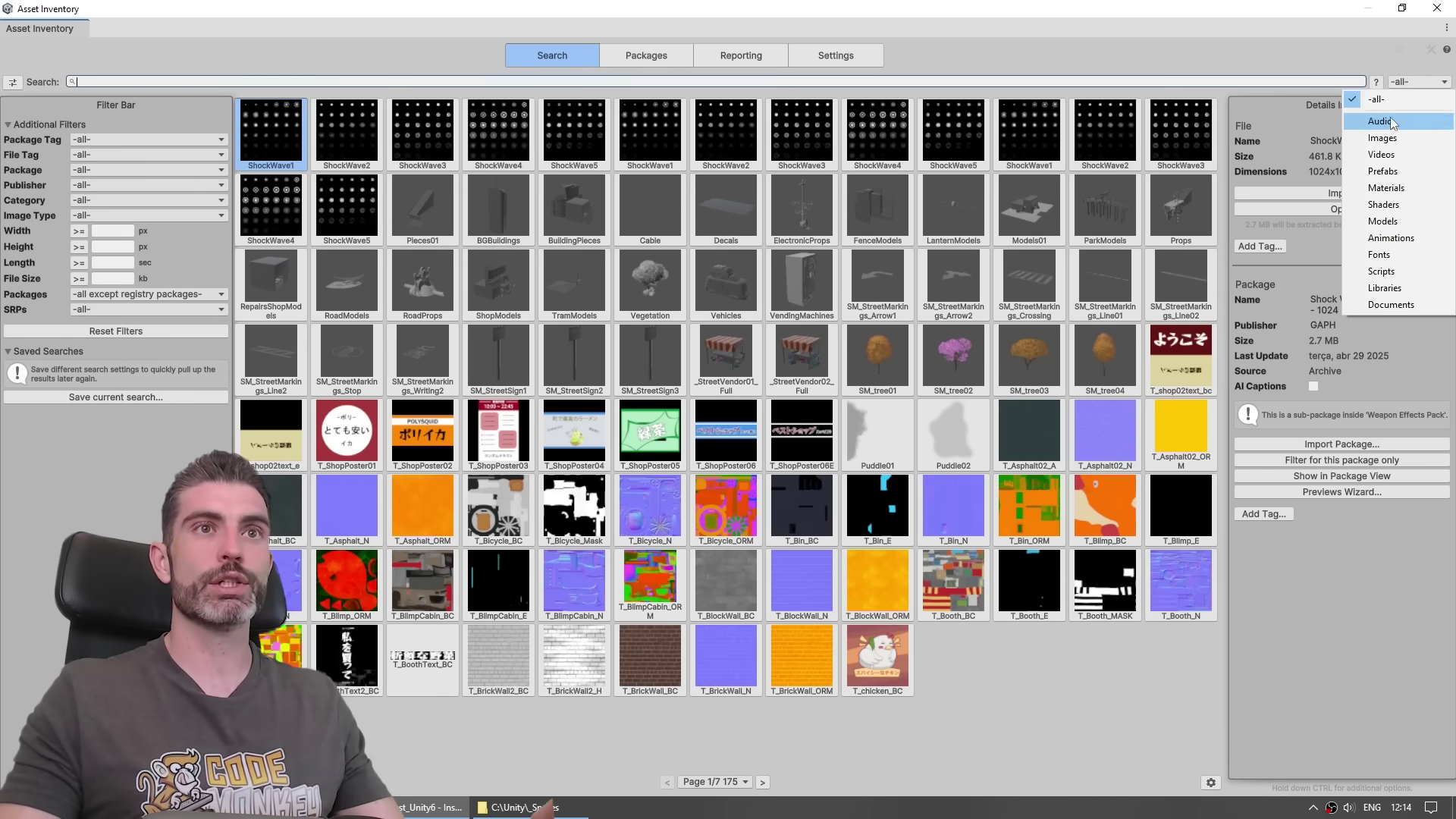
{"action": "left_click", "coordinate": [1365, 66]}
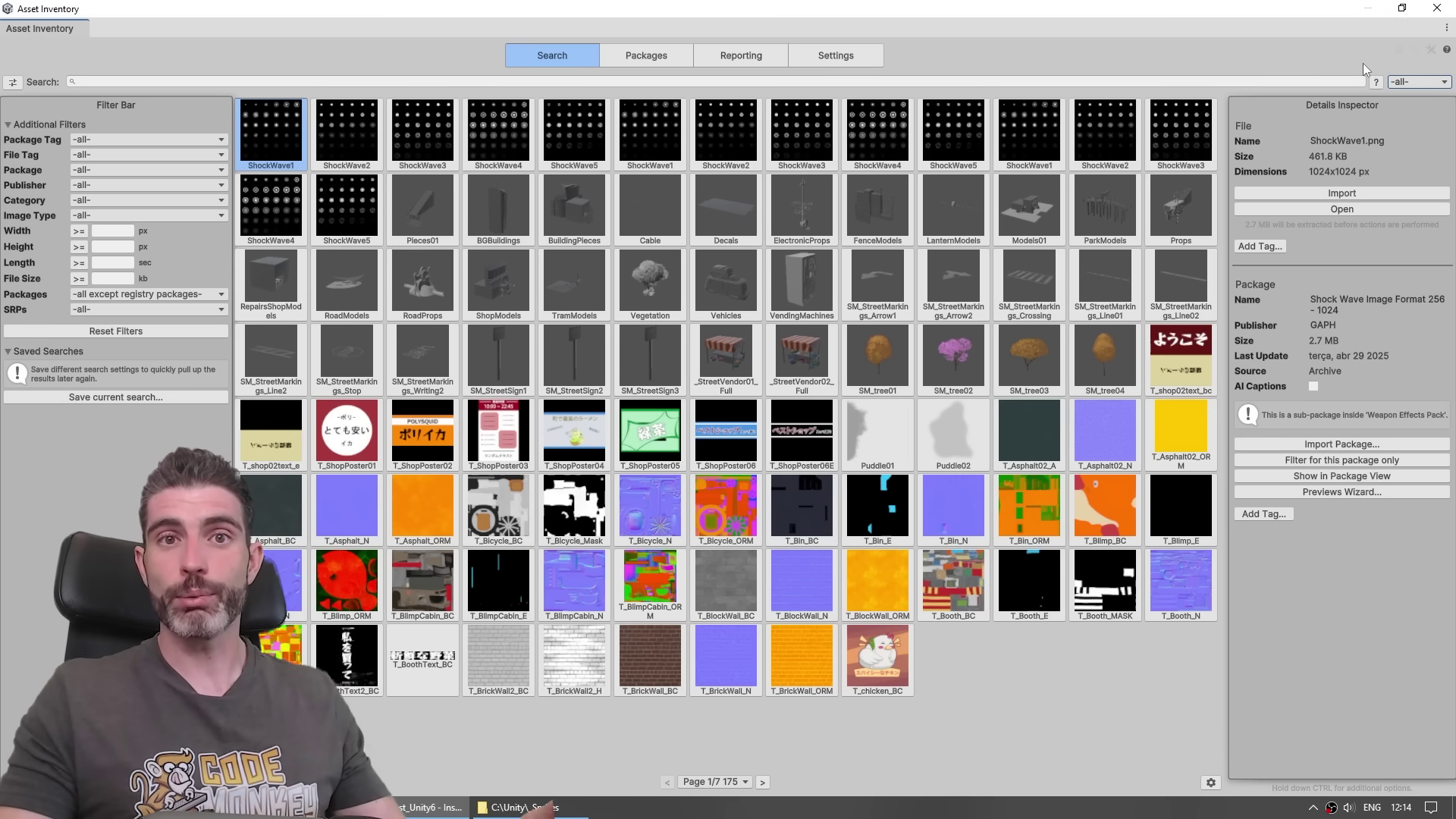
{"action": "left_click", "coordinate": [931, 79]}
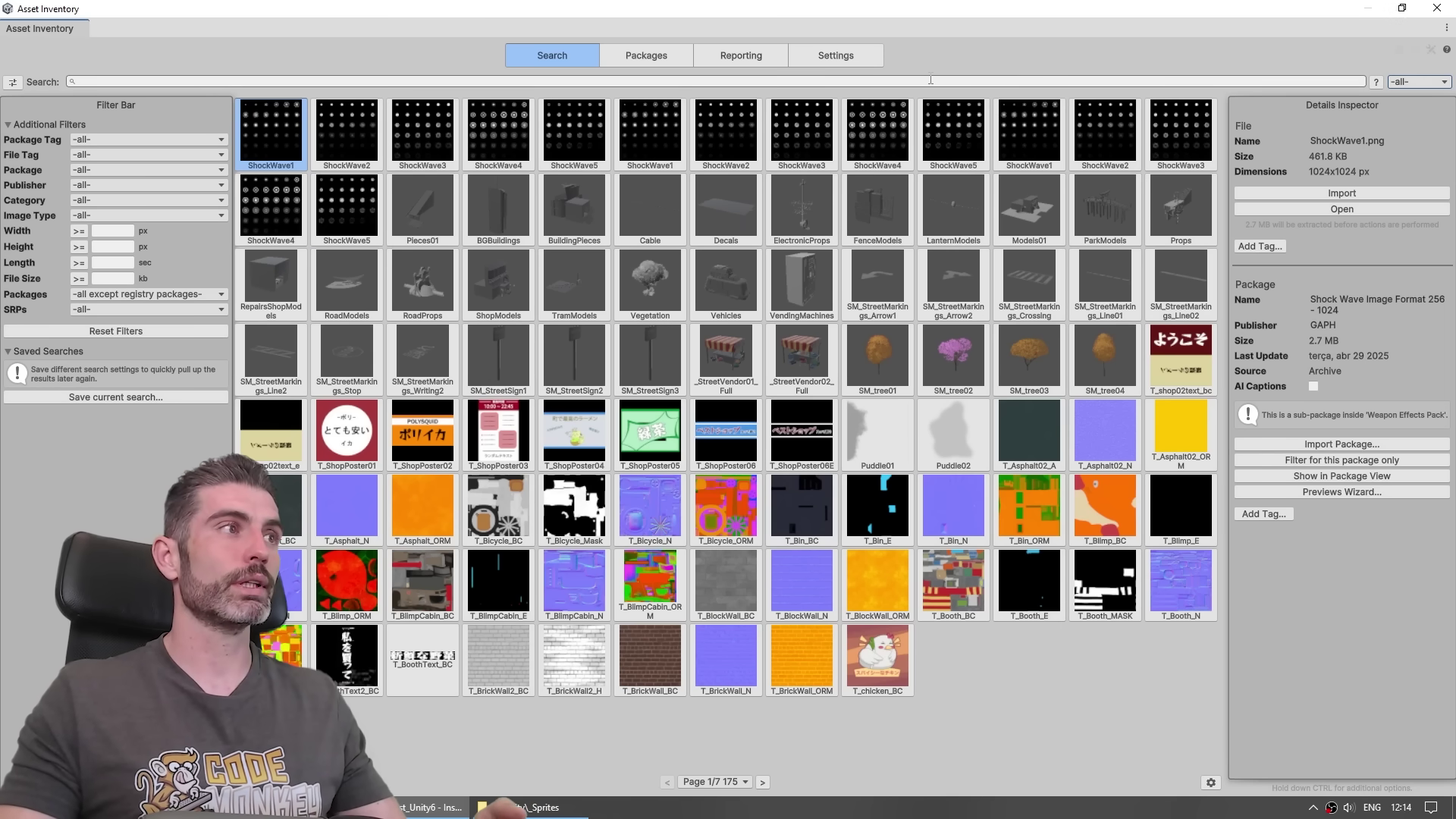
{"action": "left_click", "coordinate": [1418, 83]}
{"action": "left_click", "coordinate": [1374, 174]}
{"action": "type", "text": "sword"}
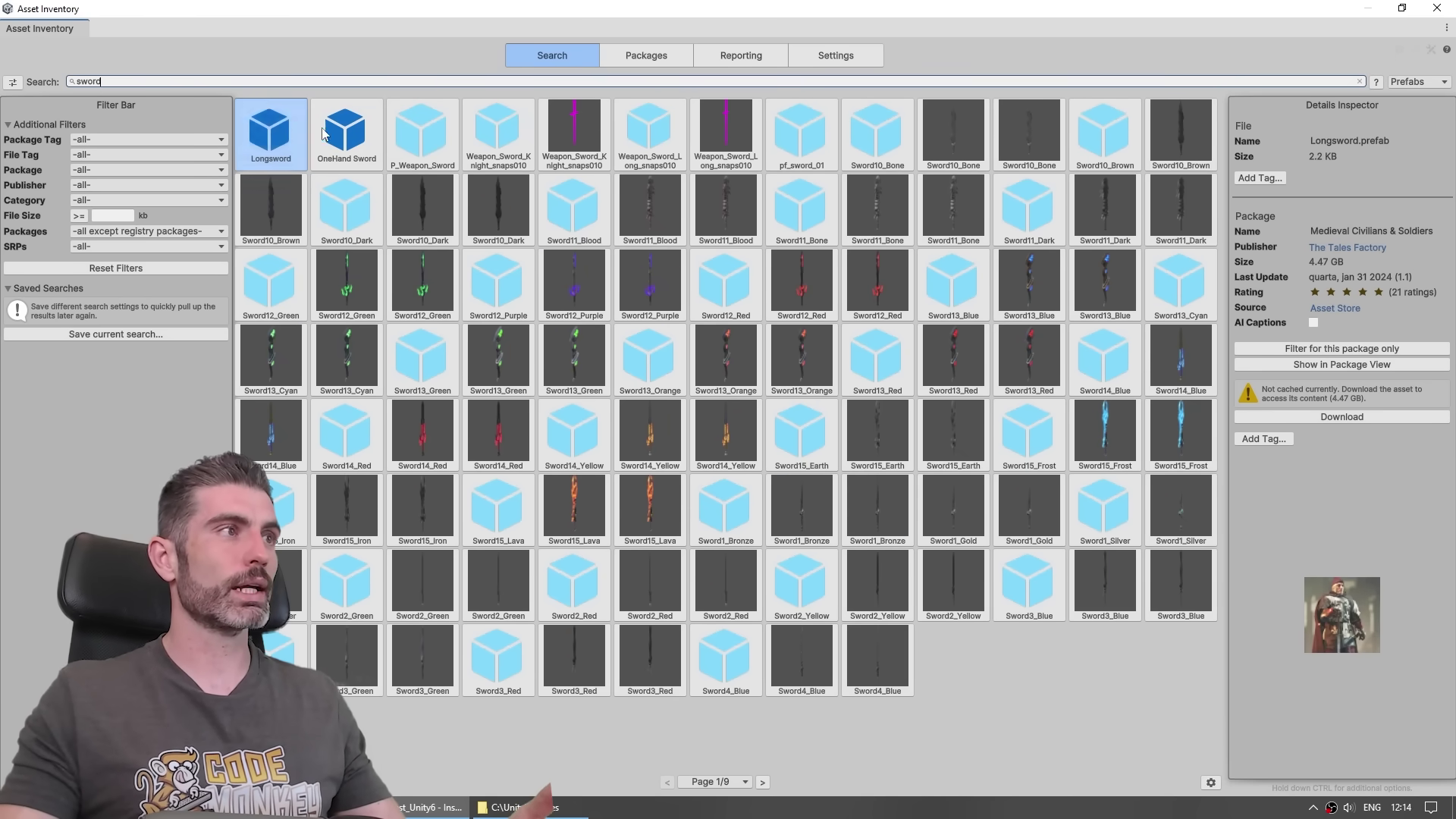
Inspect the green, lava, Sword14_Red and Sword2_Red swords, then page ahead twice.
{"action": "left_click", "coordinate": [359, 292]}
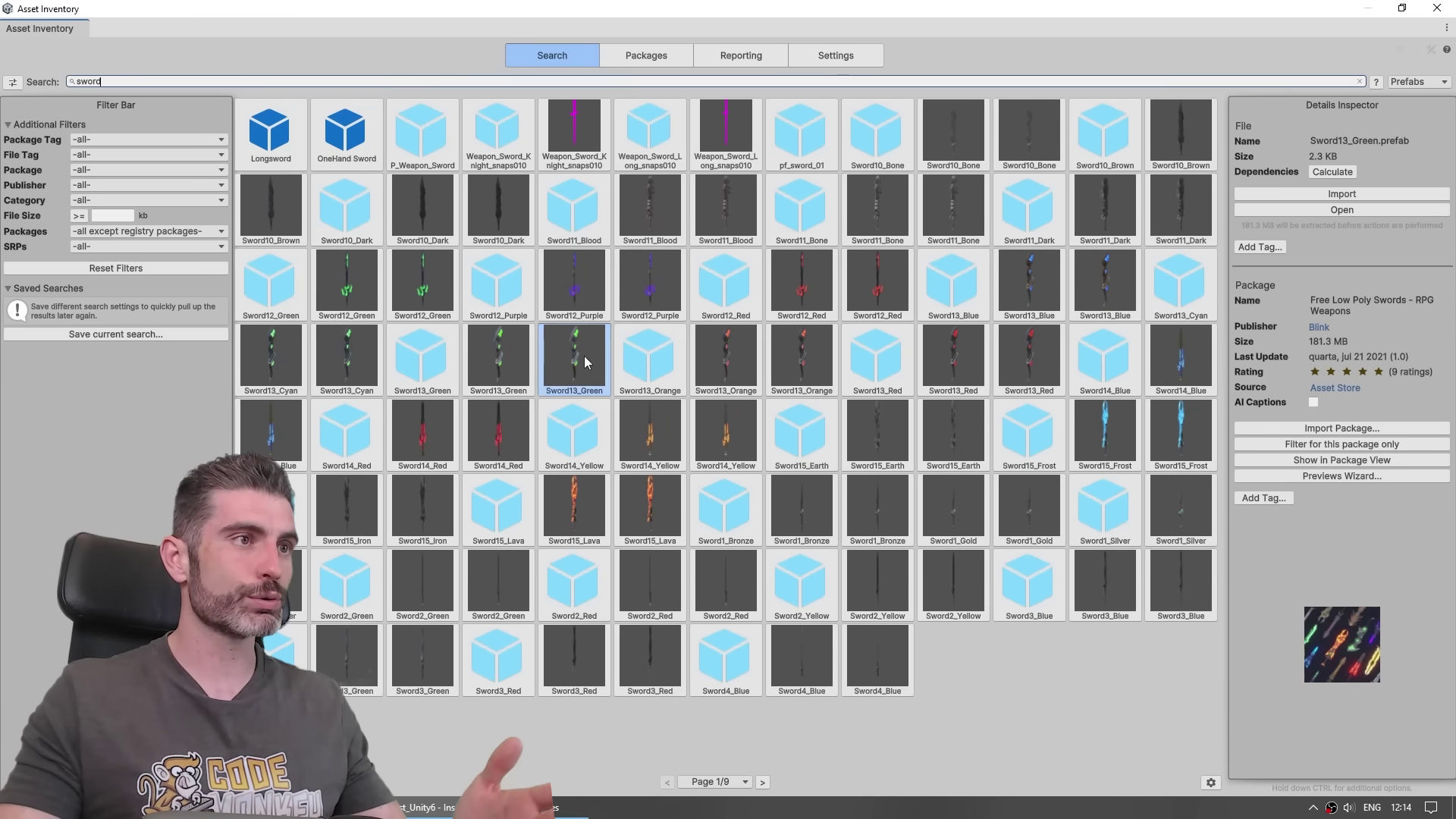
{"action": "left_click", "coordinate": [654, 438]}
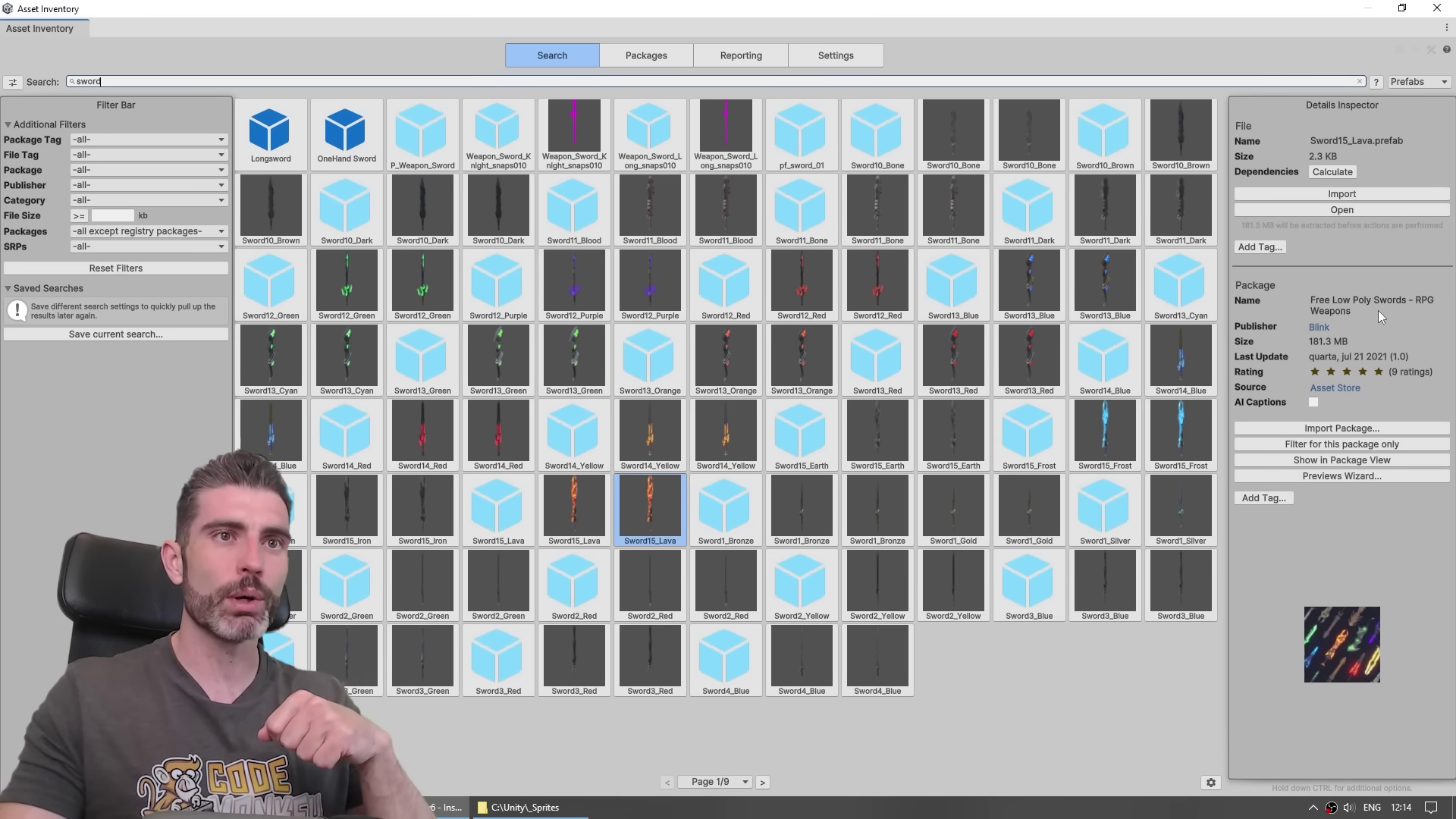
{"action": "left_click", "coordinate": [627, 593]}
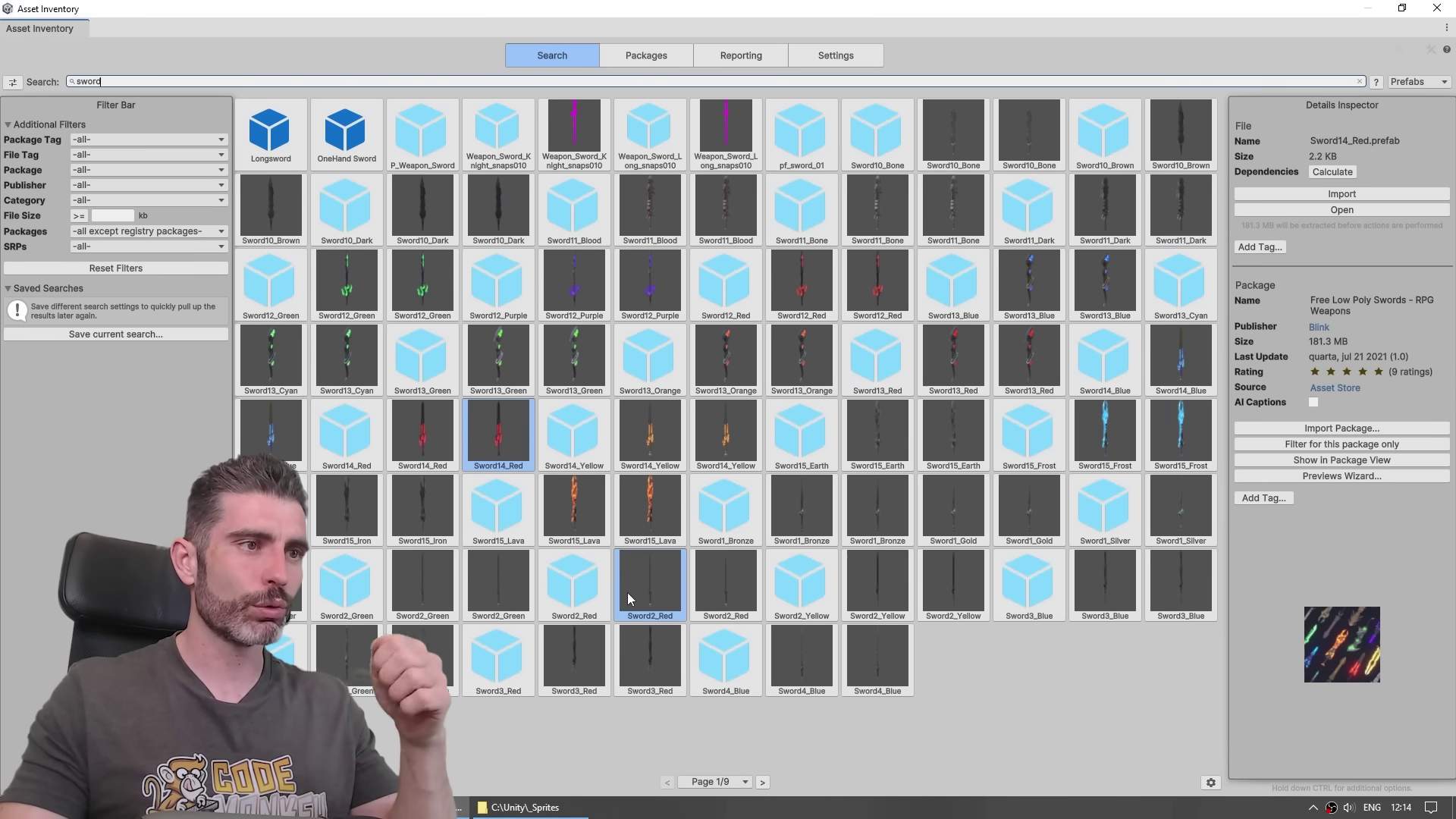
{"action": "left_click", "coordinate": [725, 783]}
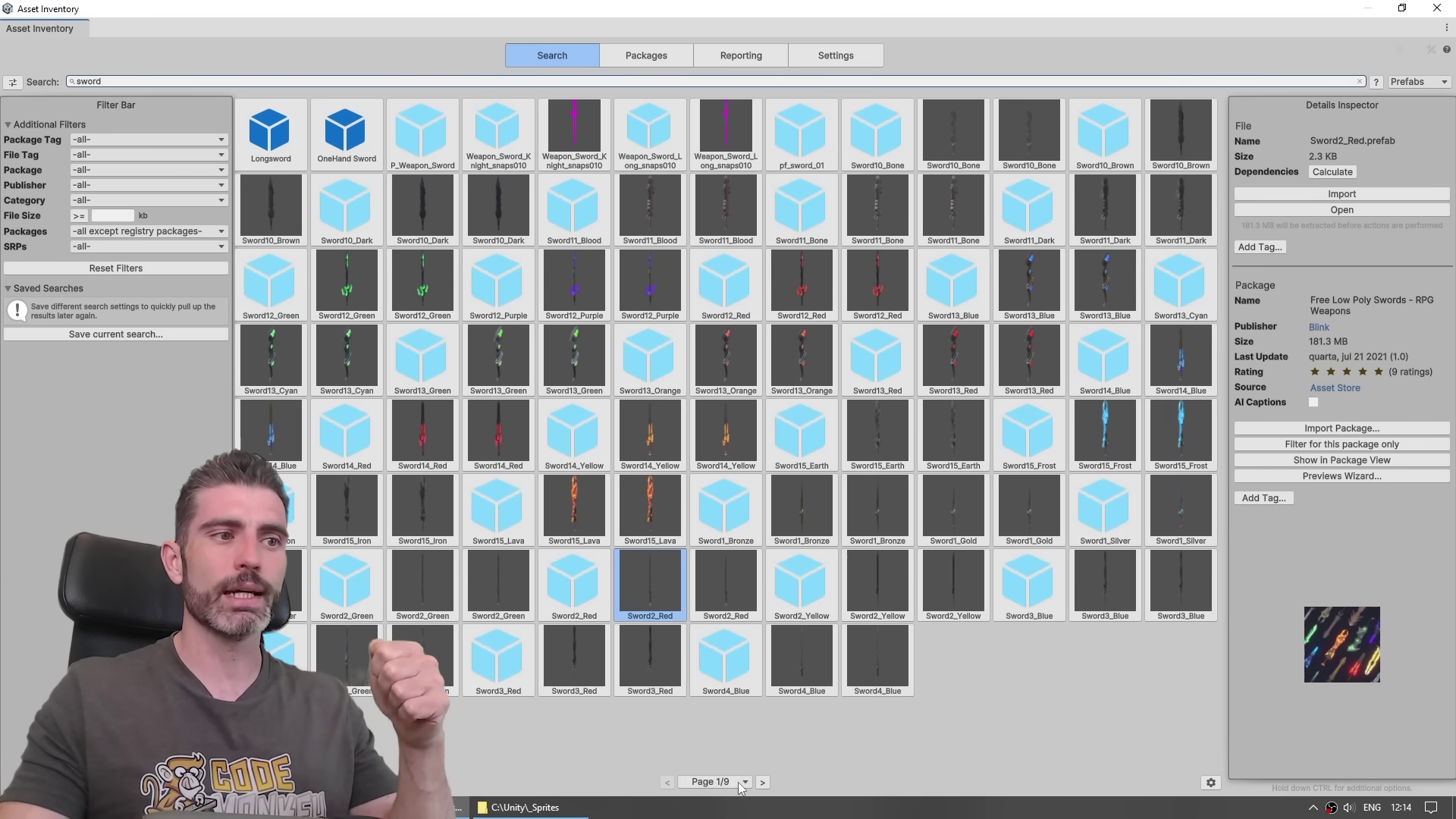
{"action": "left_click", "coordinate": [762, 783]}
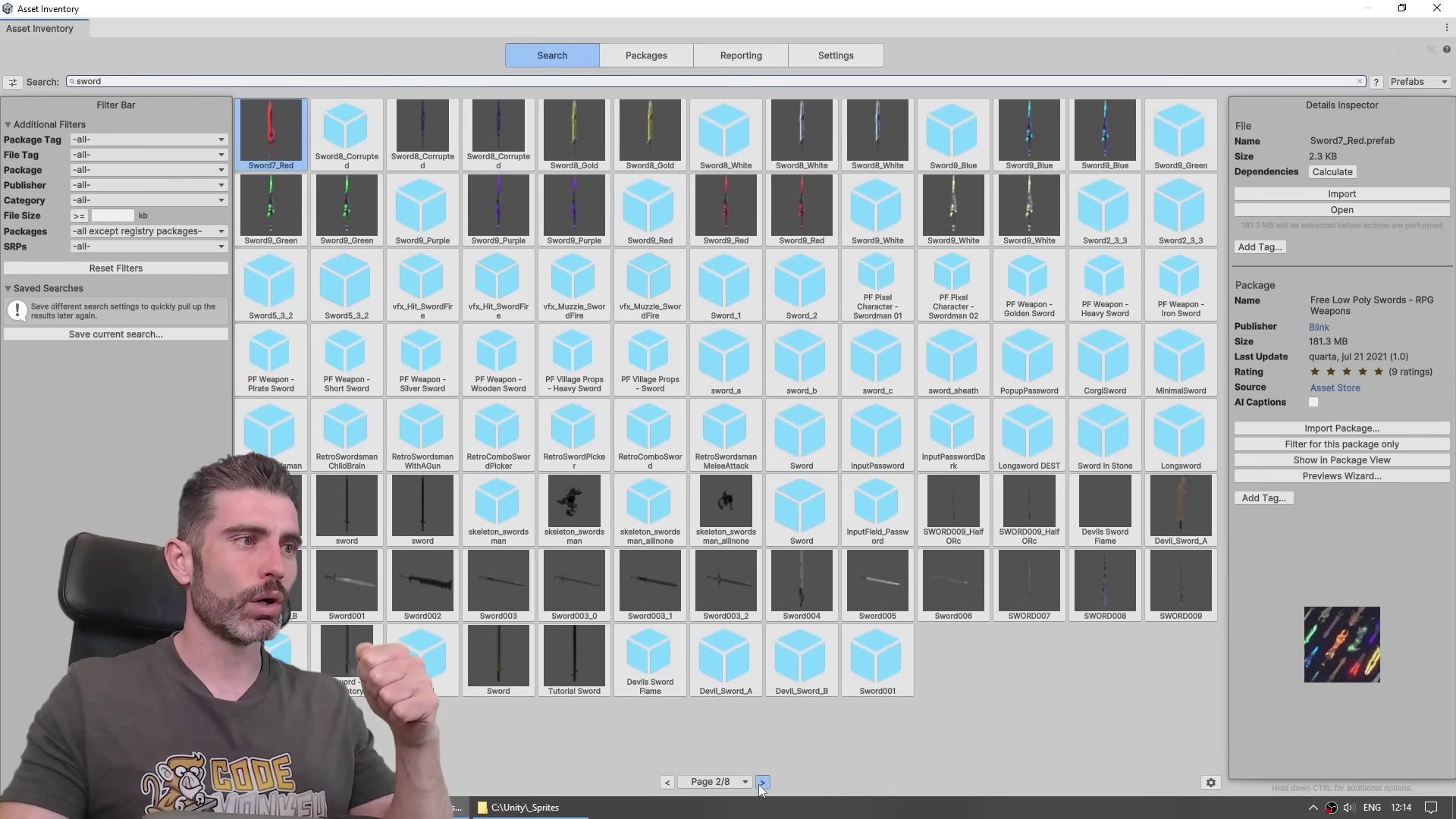
{"action": "left_click", "coordinate": [761, 783]}
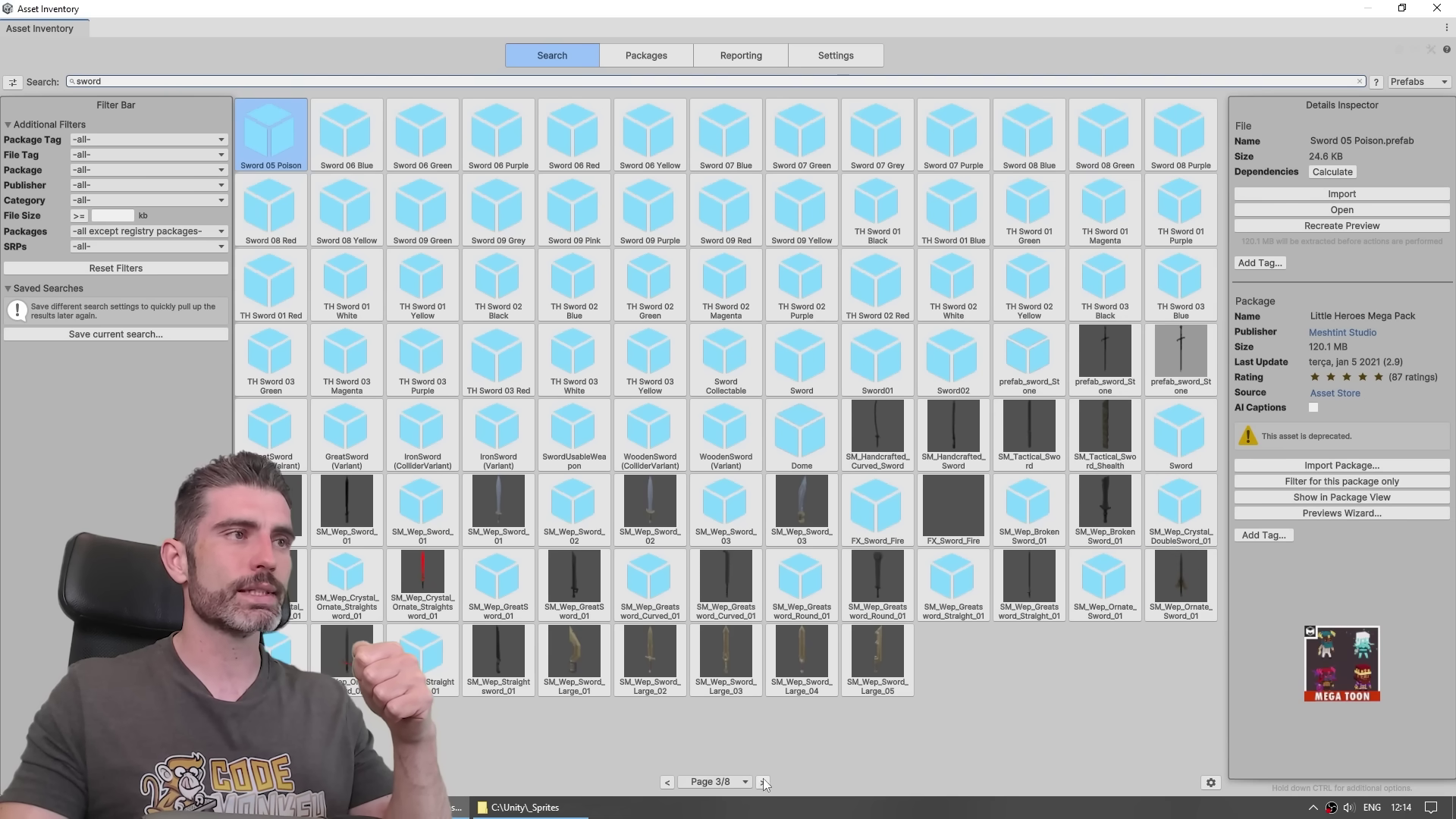
Inspect TH Sword 03 Yellow and mark a range of sword assets for bulk actions.
{"action": "left_click", "coordinate": [725, 357]}
{"action": "left_click", "coordinate": [952, 358]}
{"action": "key", "text": "Left"}
{"action": "key", "text": "Left"}
{"action": "key", "text": "Left"}
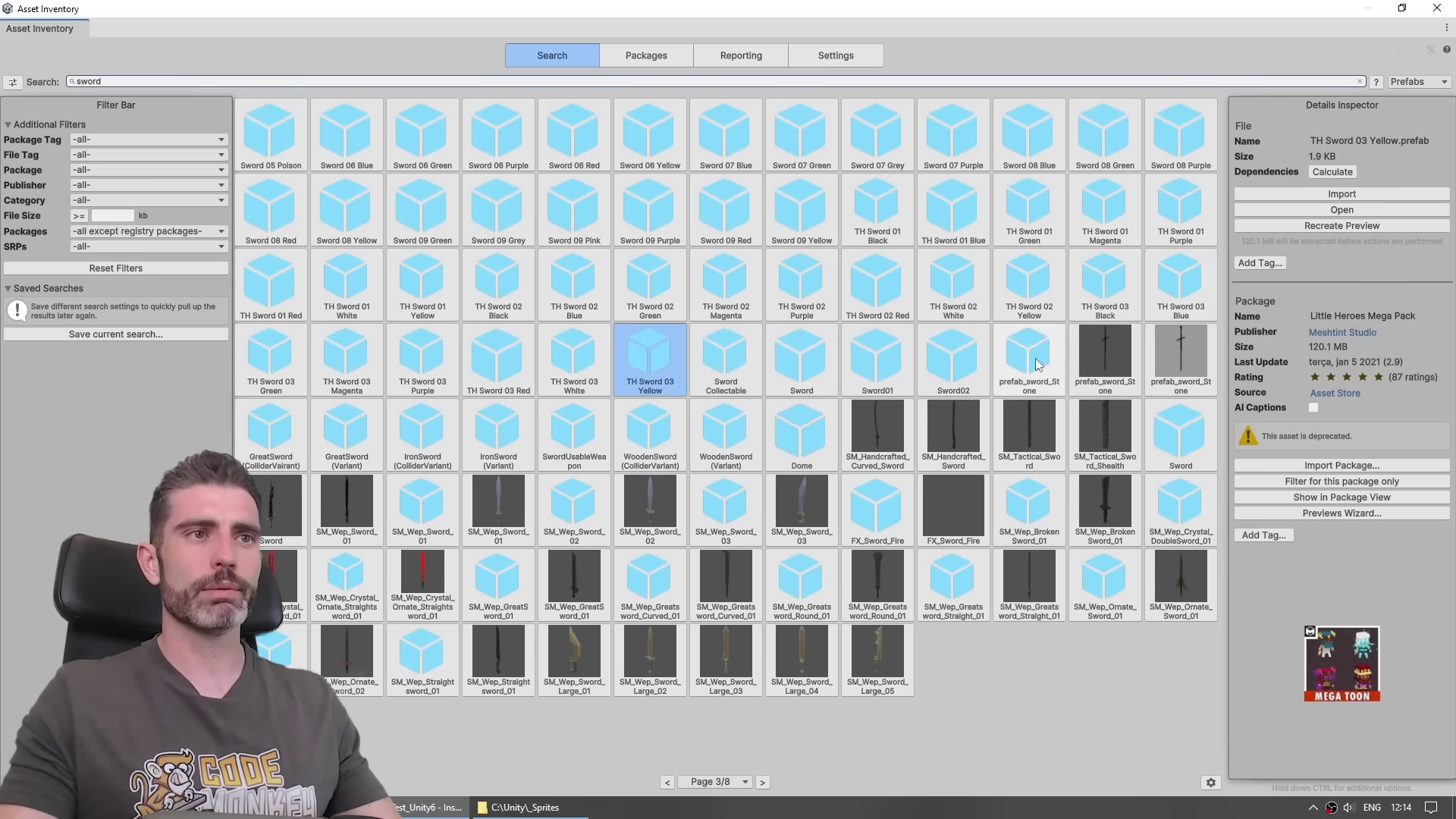
{"action": "left_click", "coordinate": [1028, 359]}
{"action": "left_click", "coordinate": [1179, 432]}
{"action": "left_click", "coordinate": [887, 655], "text": "shift"}
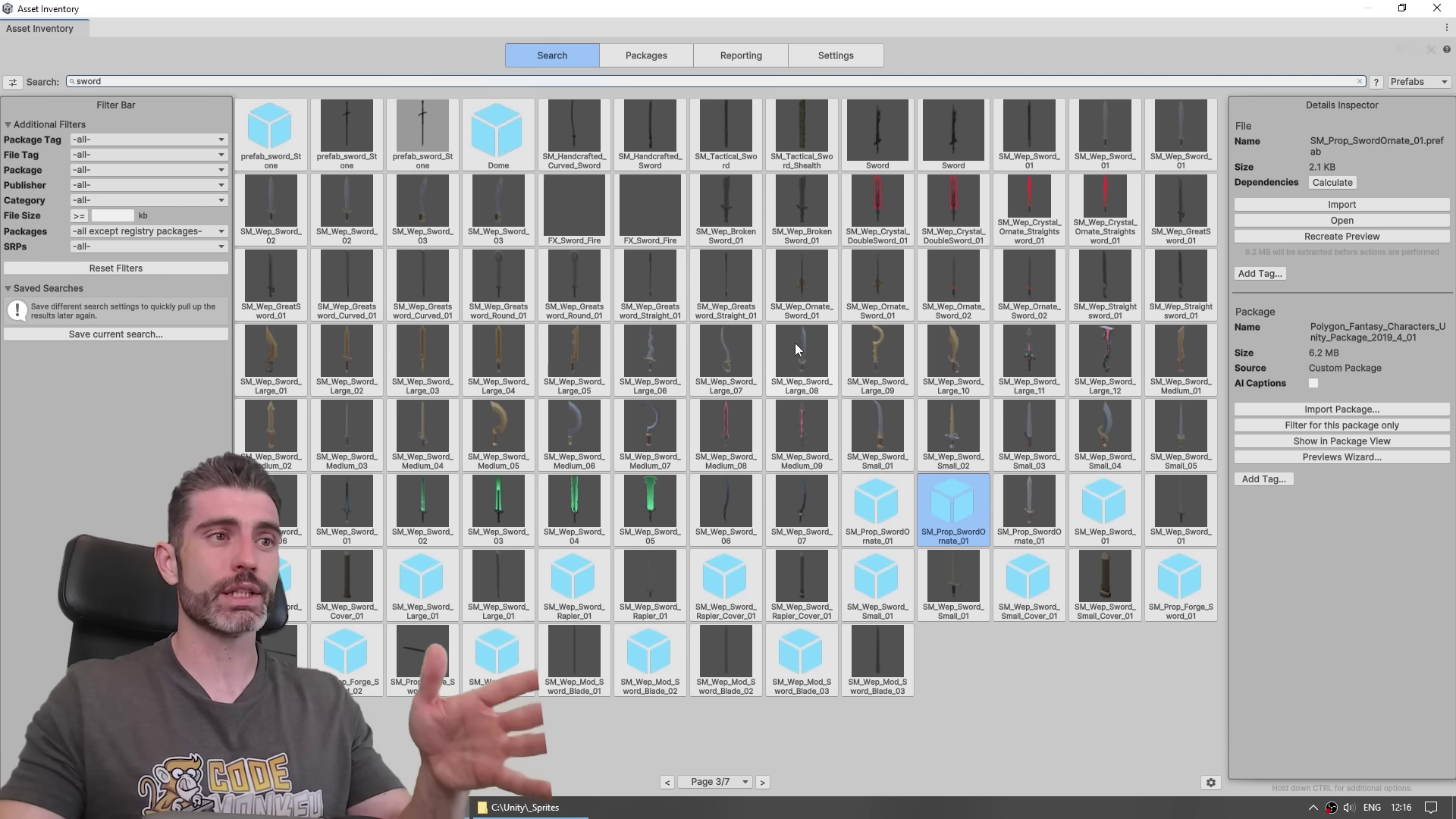
Inspect SM_Wep_Sword_07 and change results per page in View Settings.
{"action": "left_click", "coordinate": [800, 512]}
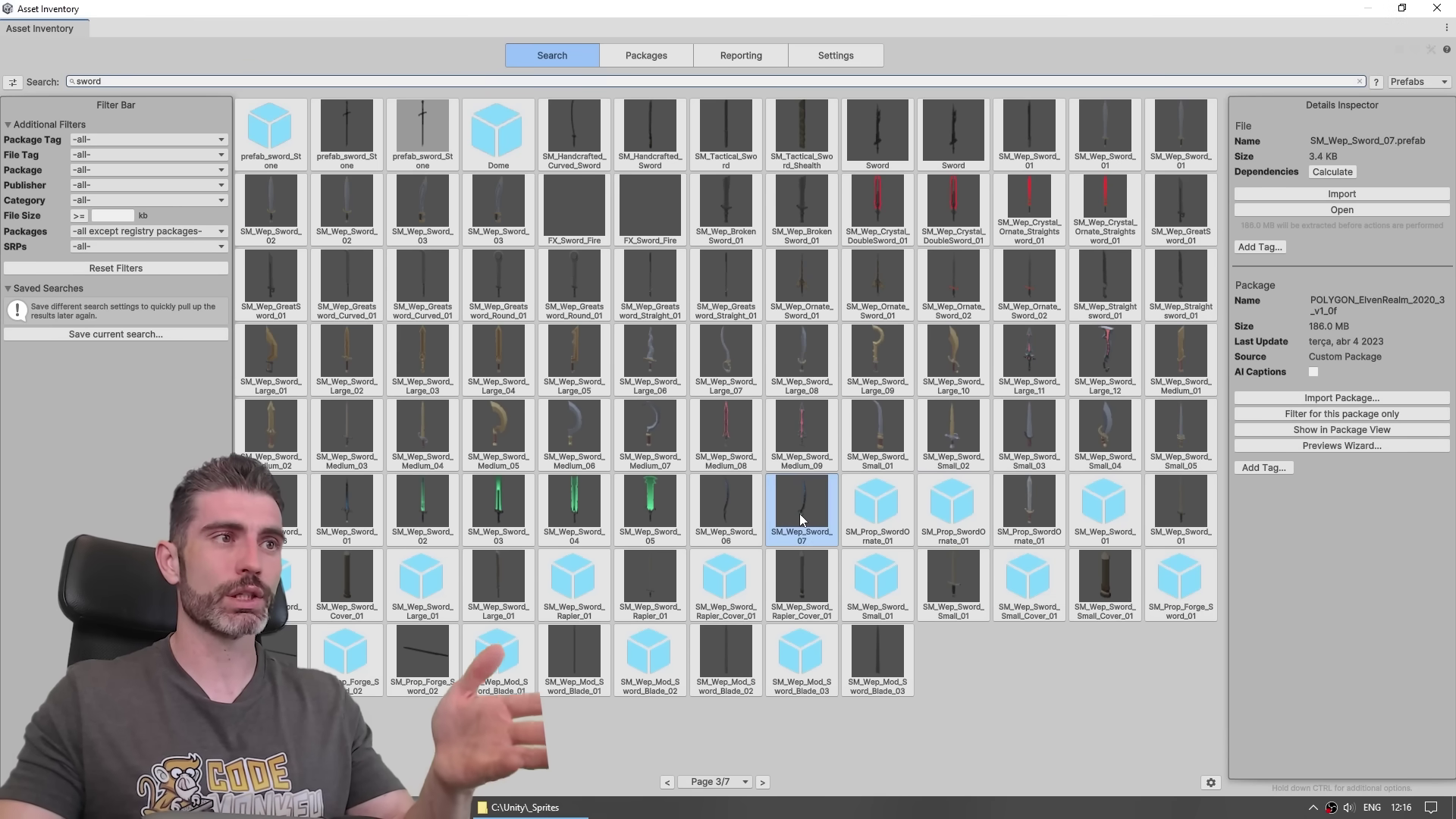
{"action": "left_click", "coordinate": [748, 367]}
{"action": "left_click", "coordinate": [1211, 782]}
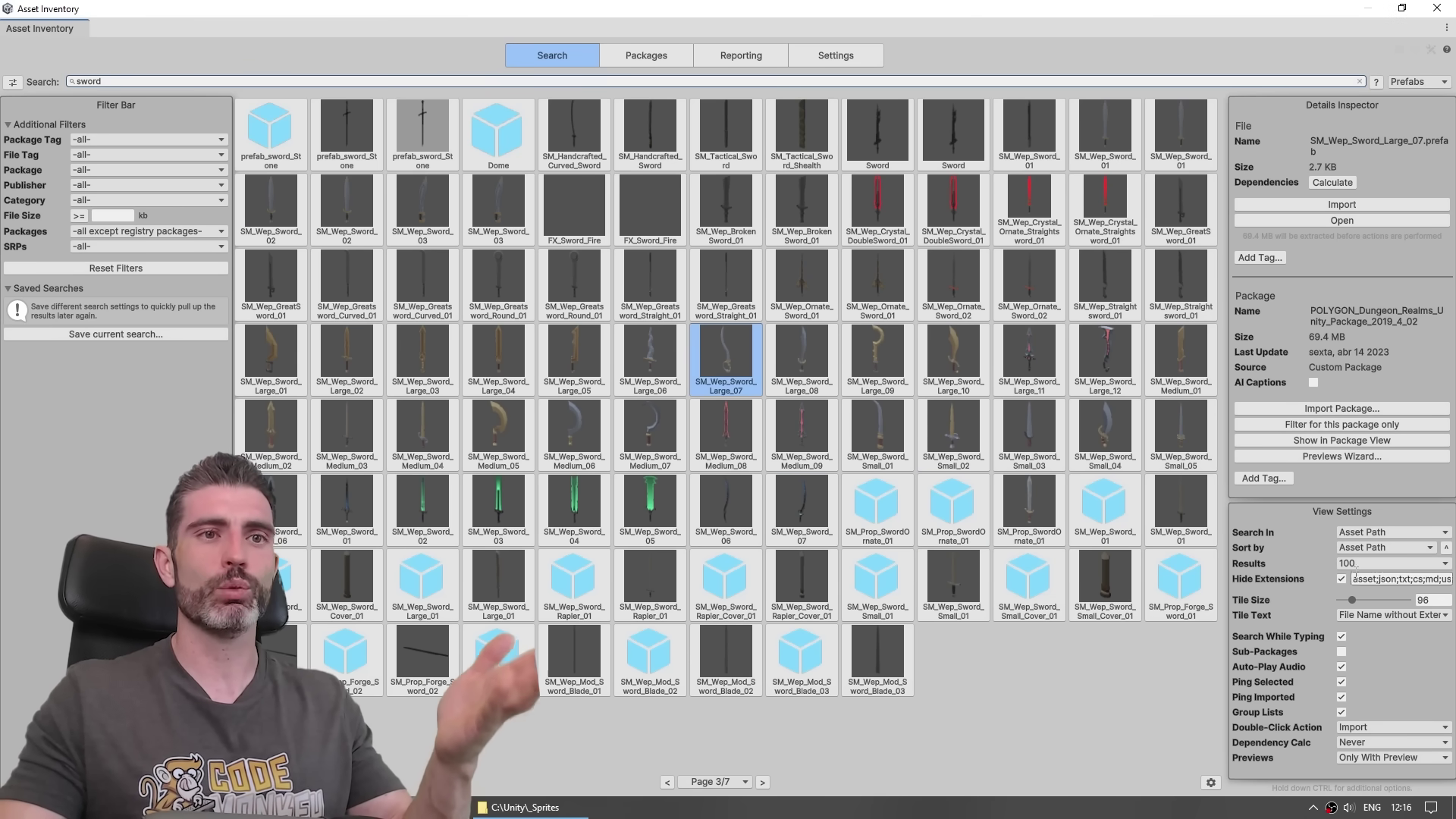
{"action": "left_click", "coordinate": [1390, 563]}
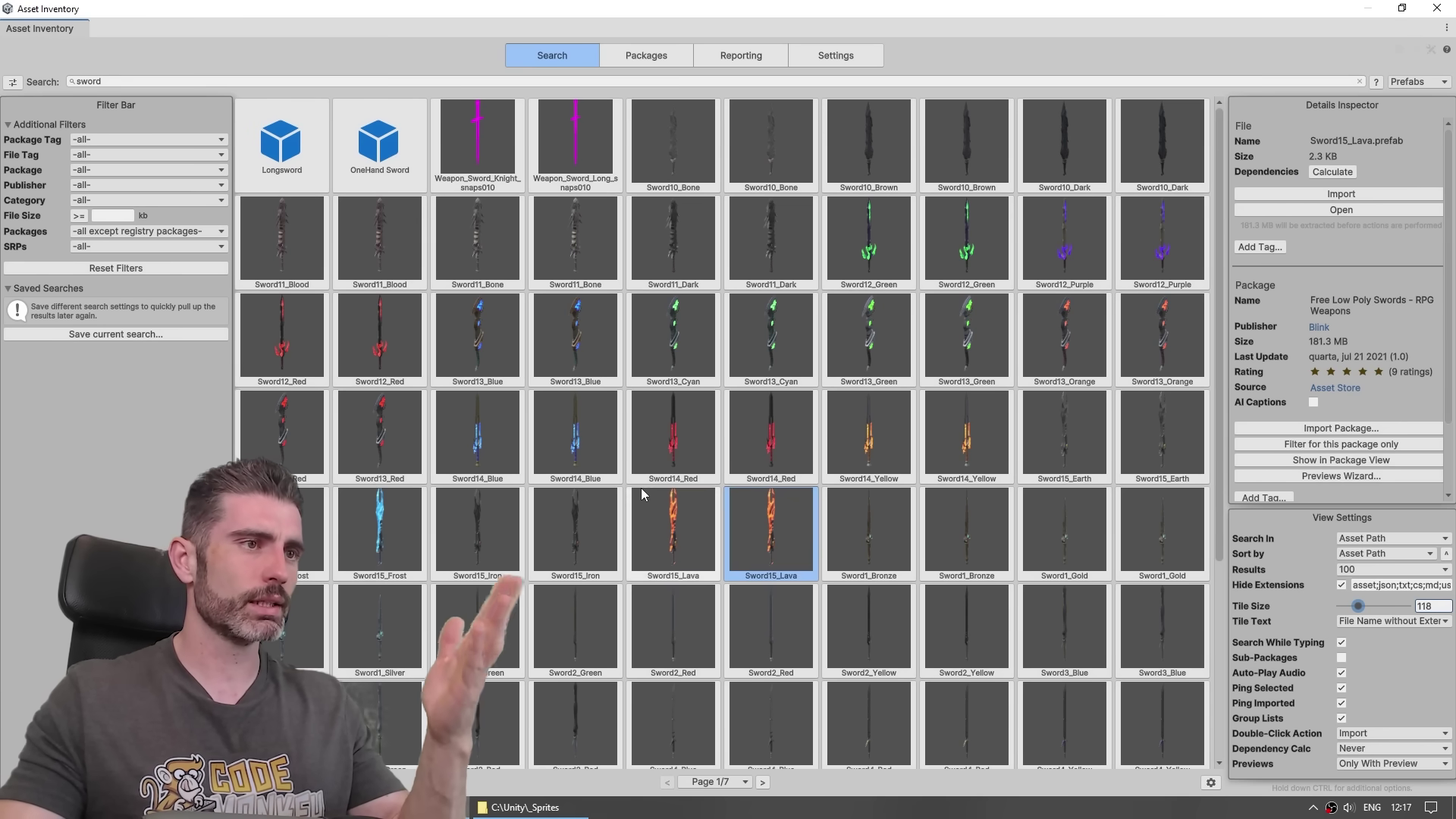
Show Sword14_Red.prefab (2.2 KB) in the Details Inspector.
{"action": "left_click", "coordinate": [735, 445]}
{"action": "left_click", "coordinate": [677, 438]}
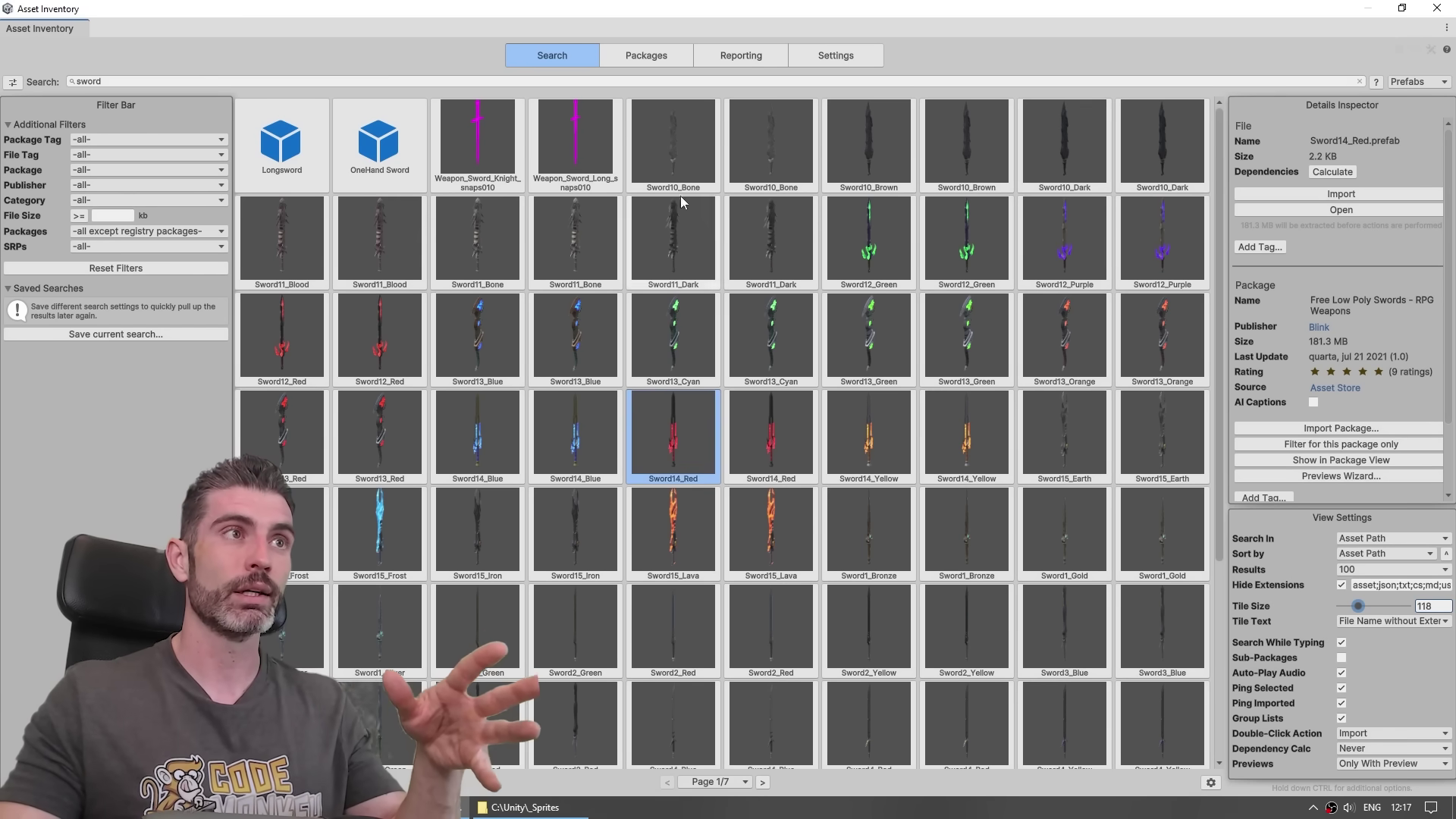
Restore Asset Inventory to a floating window and import Sword13_Red with its six dependencies.
{"action": "double_click", "coordinate": [717, 9]}
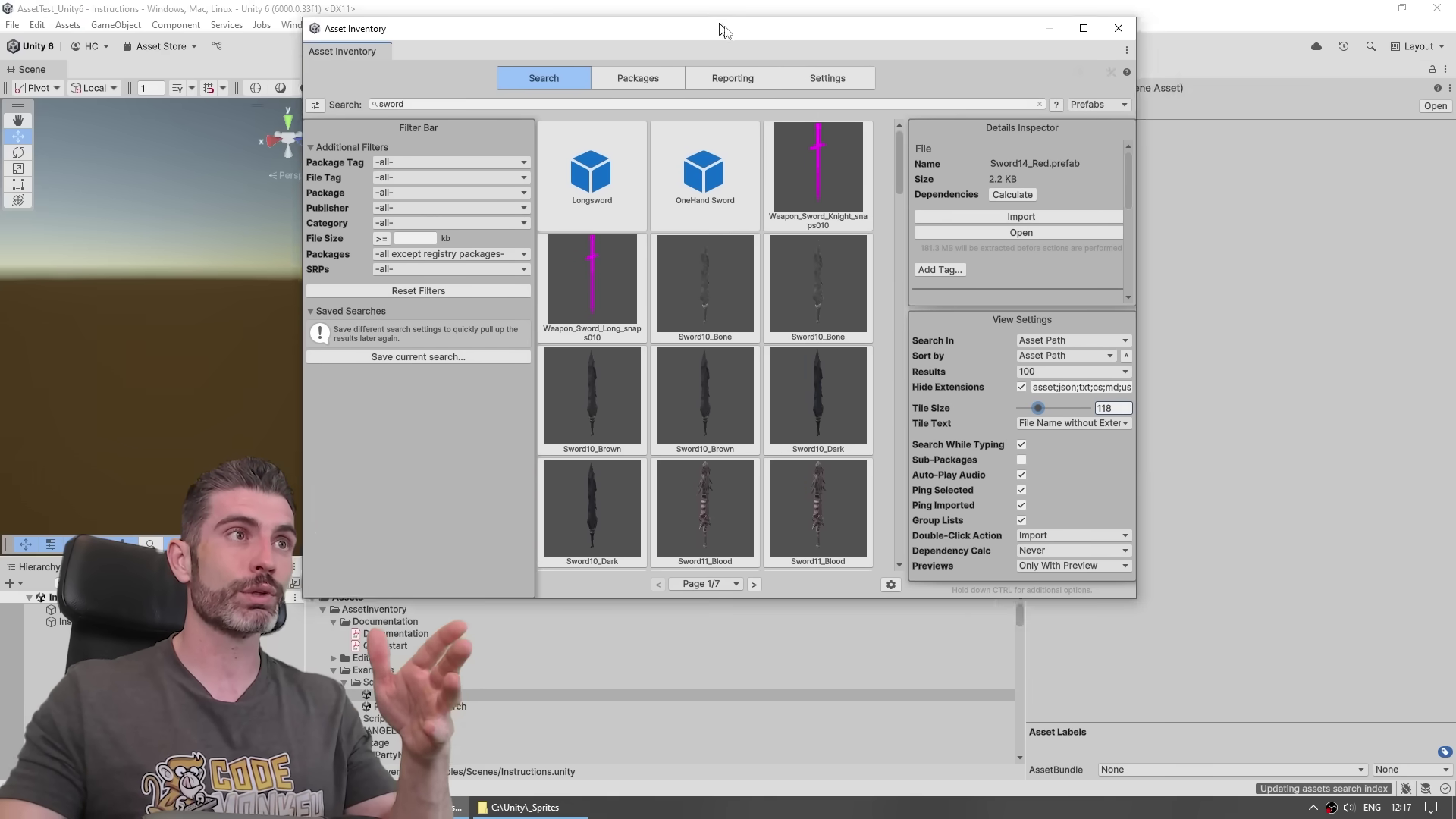
{"action": "scroll", "coordinate": [898, 386], "scroll_direction": "down", "scroll_amount": 2}
{"action": "left_click", "coordinate": [782, 376]}
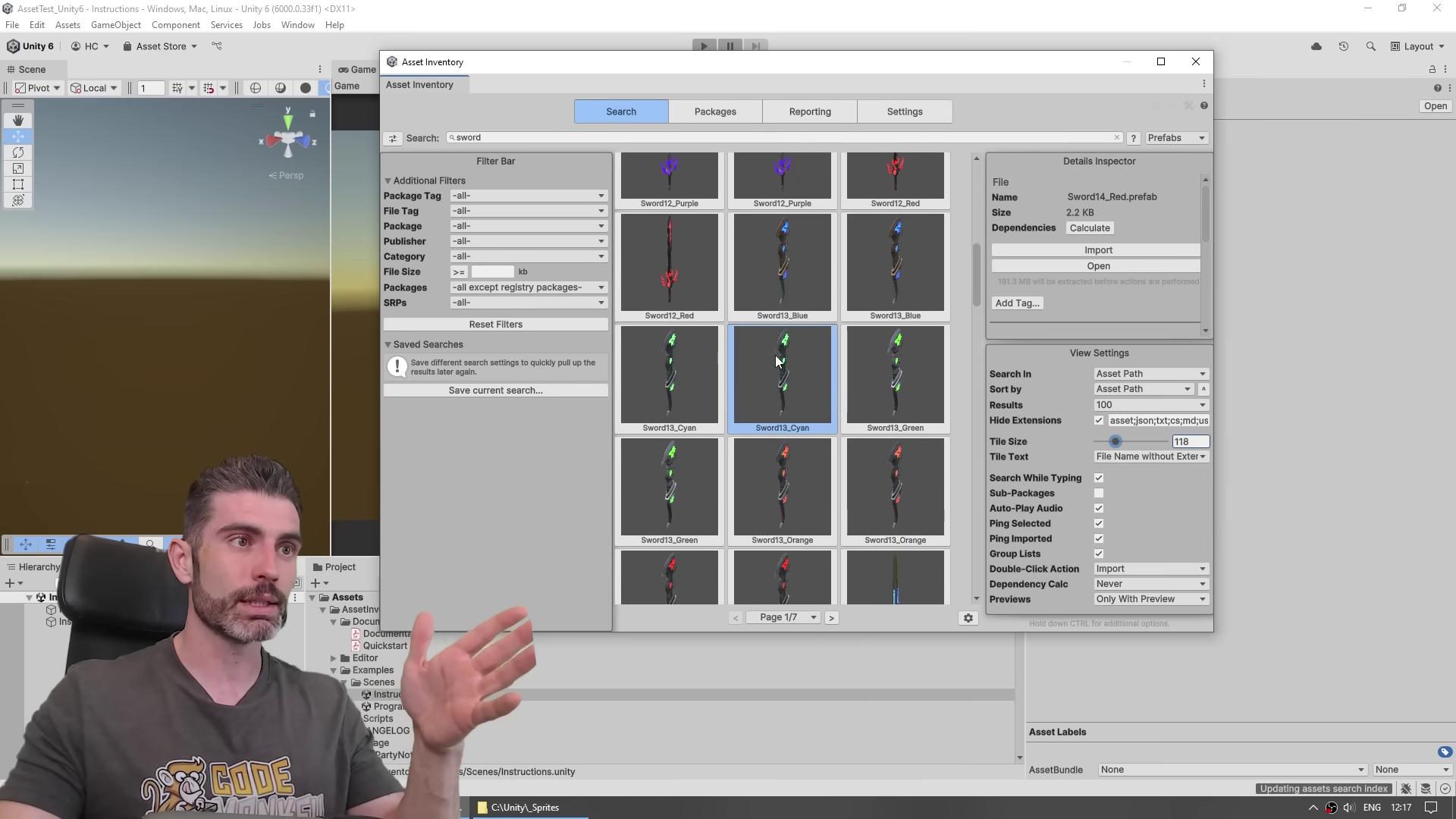
{"action": "left_click", "coordinate": [785, 490], "text": "ctrl"}
{"action": "scroll", "coordinate": [795, 358], "scroll_direction": "down", "scroll_amount": 1}
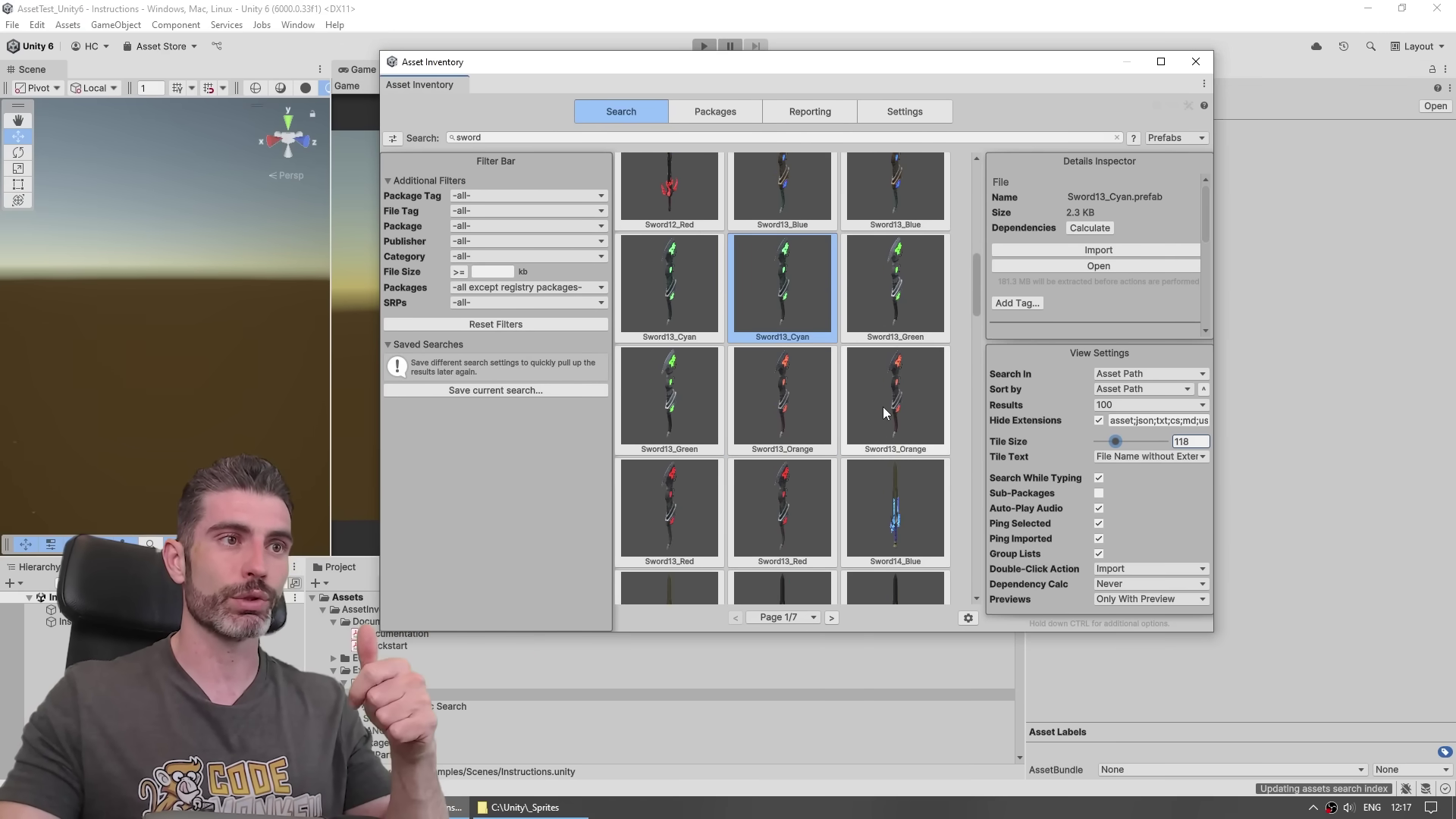
{"action": "key", "text": "Down"}
{"action": "key", "text": "Down"}
{"action": "left_click", "coordinate": [1107, 248]}
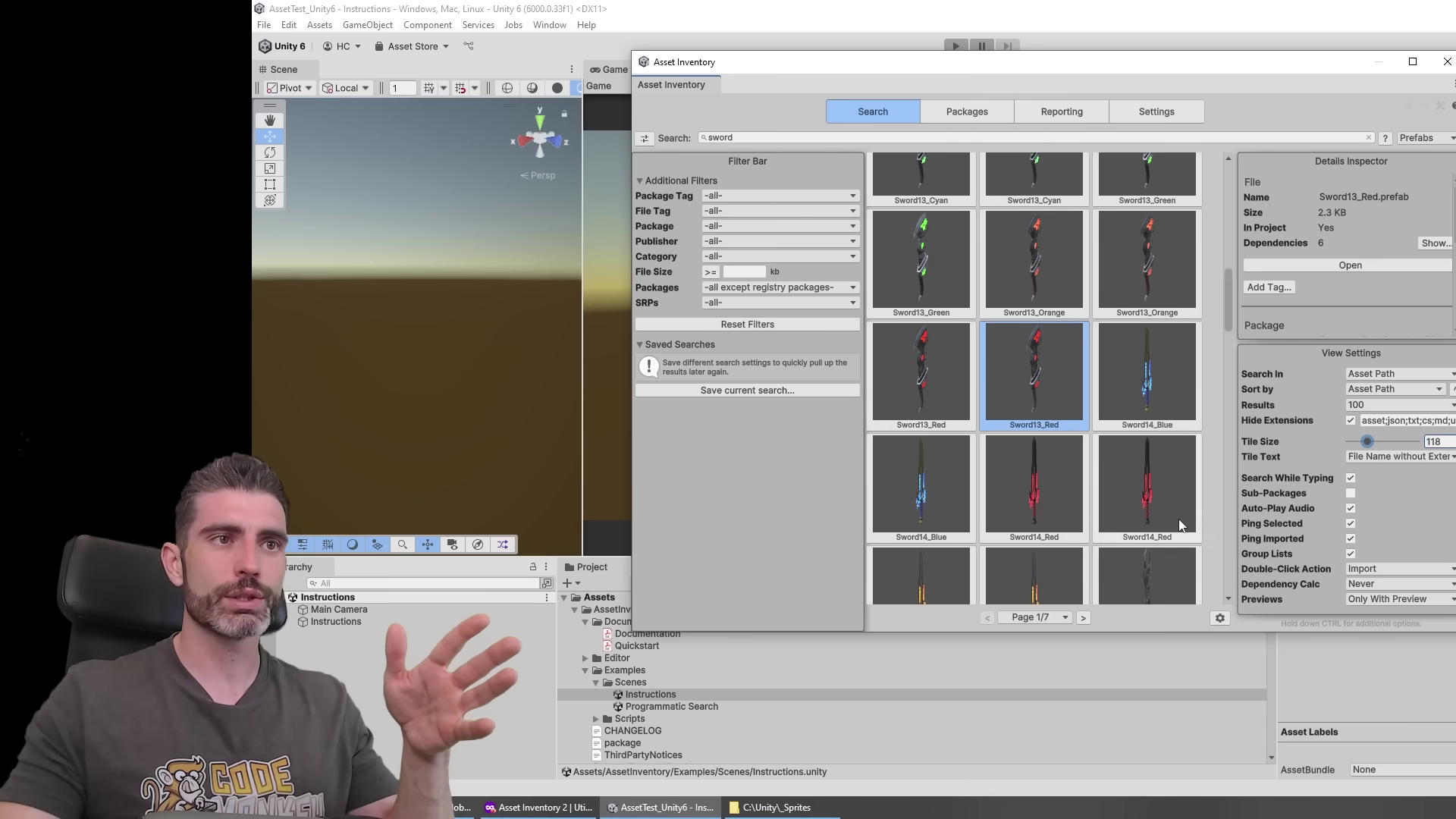
{"action": "scroll", "coordinate": [594, 684], "scroll_direction": "up", "scroll_amount": 3}
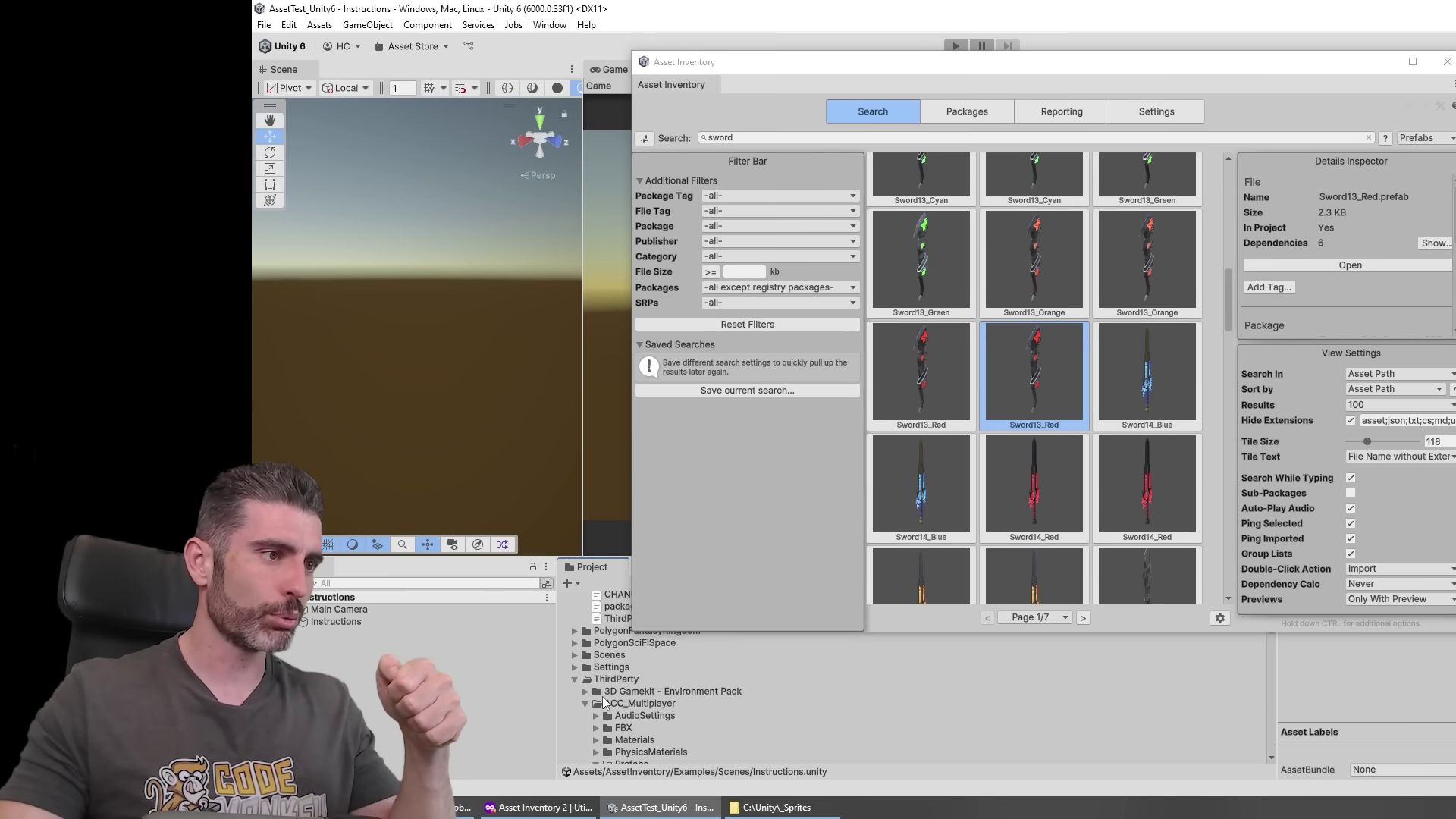
Browse Assets/ThirdParty/Blink down toward the LowPoly FreeSwords folder.
{"action": "left_click", "coordinate": [615, 678]}
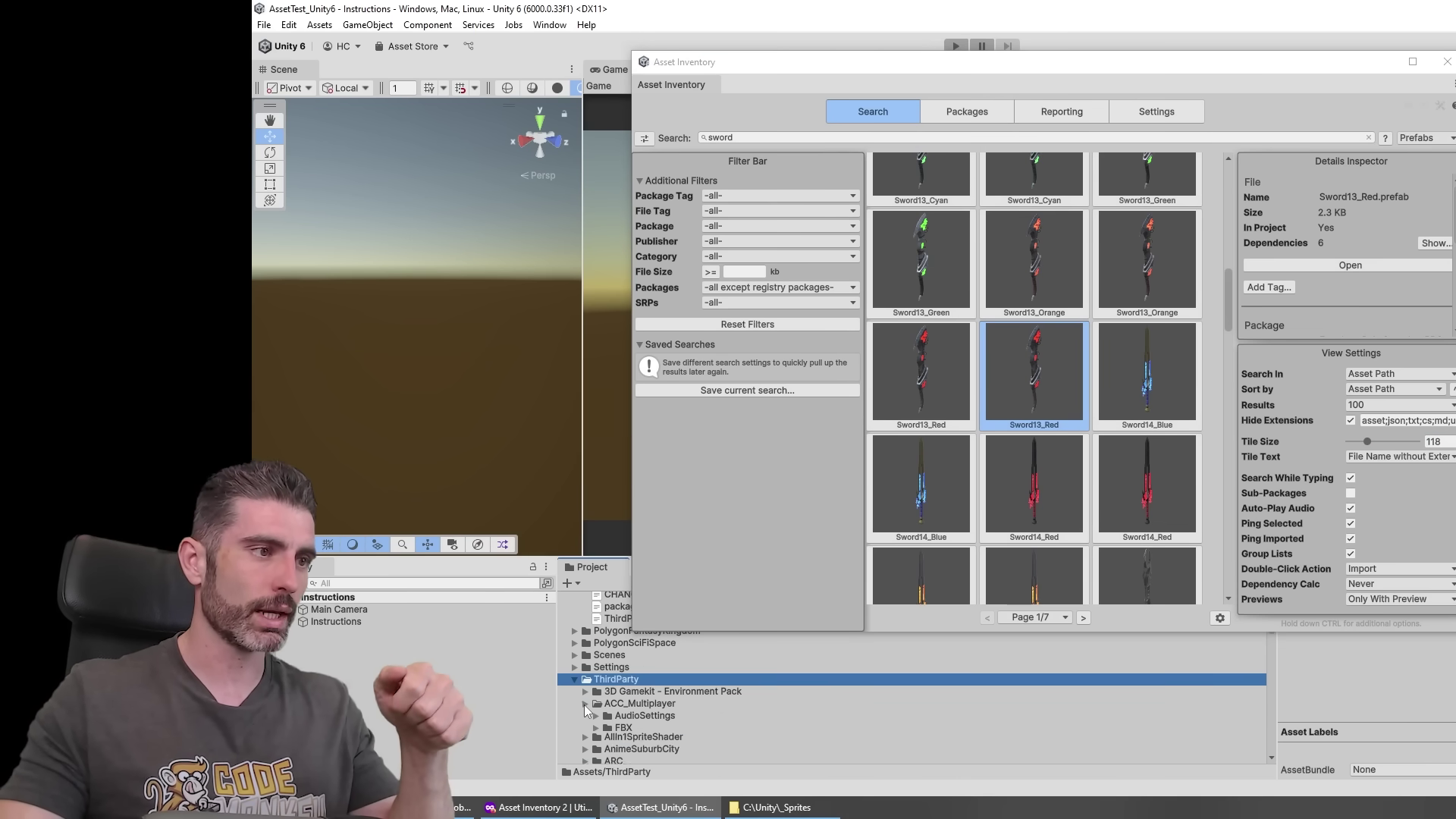
{"action": "left_click", "coordinate": [1220, 618]}
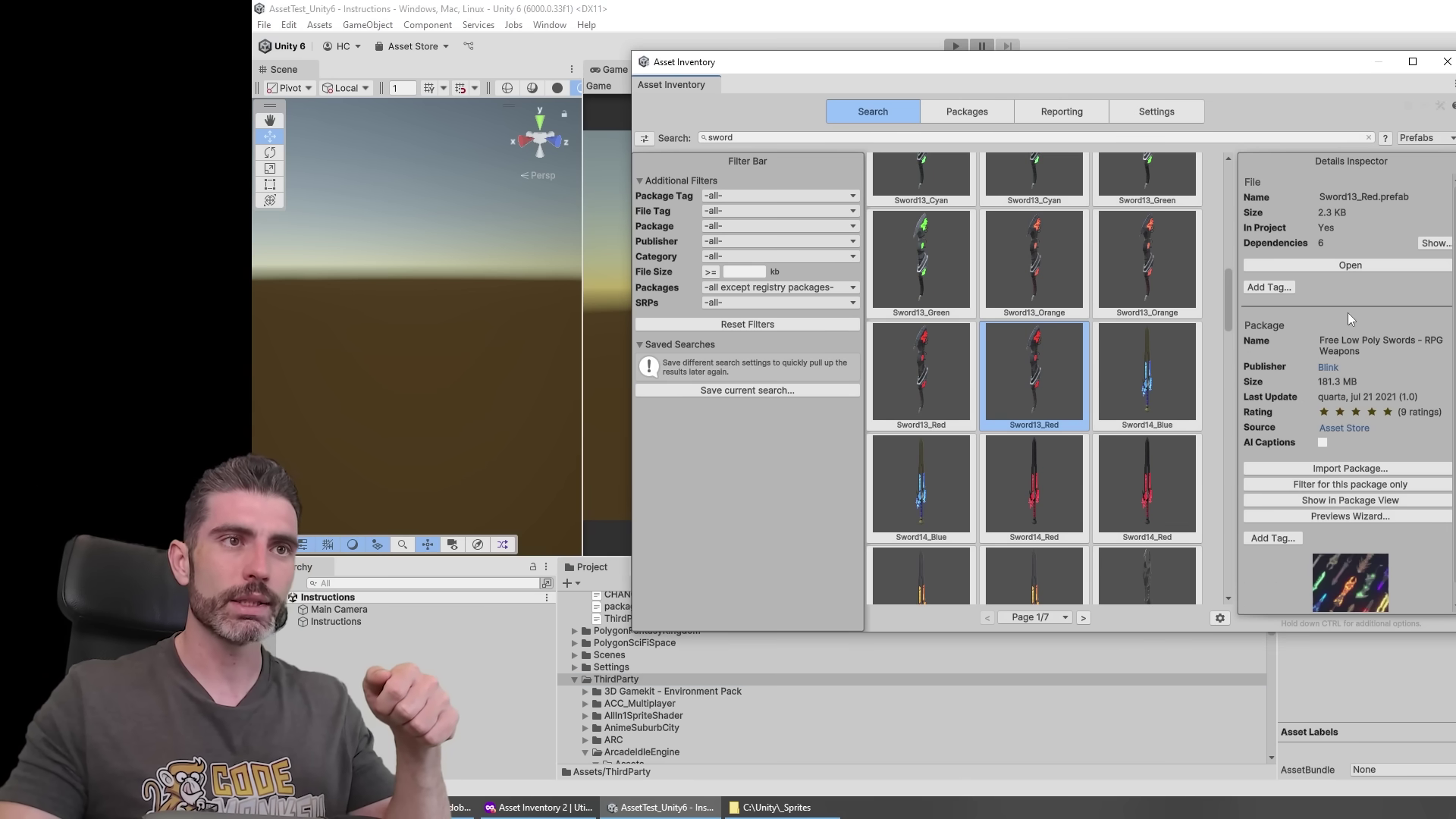
{"action": "left_click", "coordinate": [703, 725]}
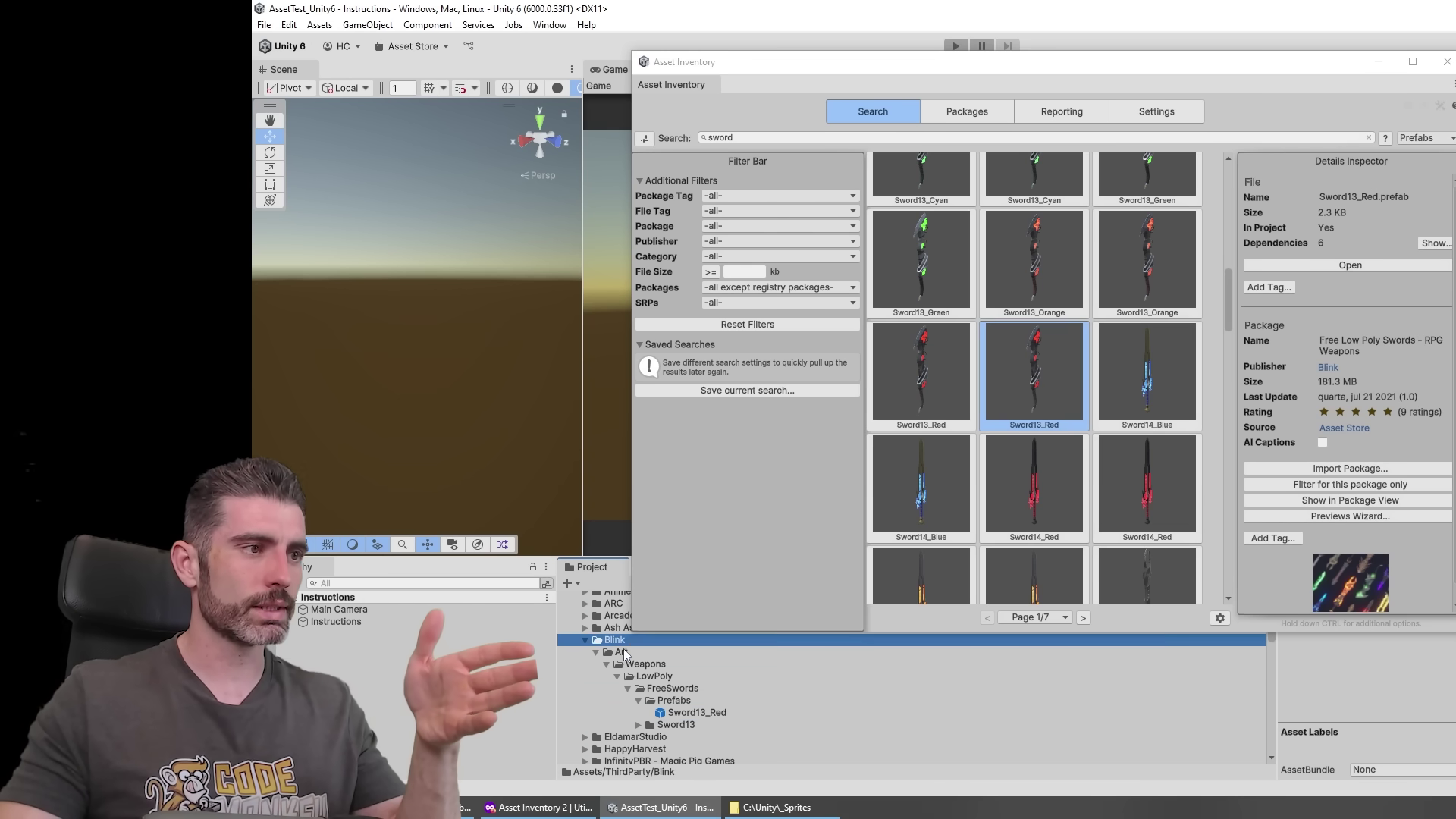
{"action": "left_click", "coordinate": [629, 641]}
{"action": "key", "text": "Down"}
{"action": "key", "text": "Down"}
{"action": "key", "text": "Down"}
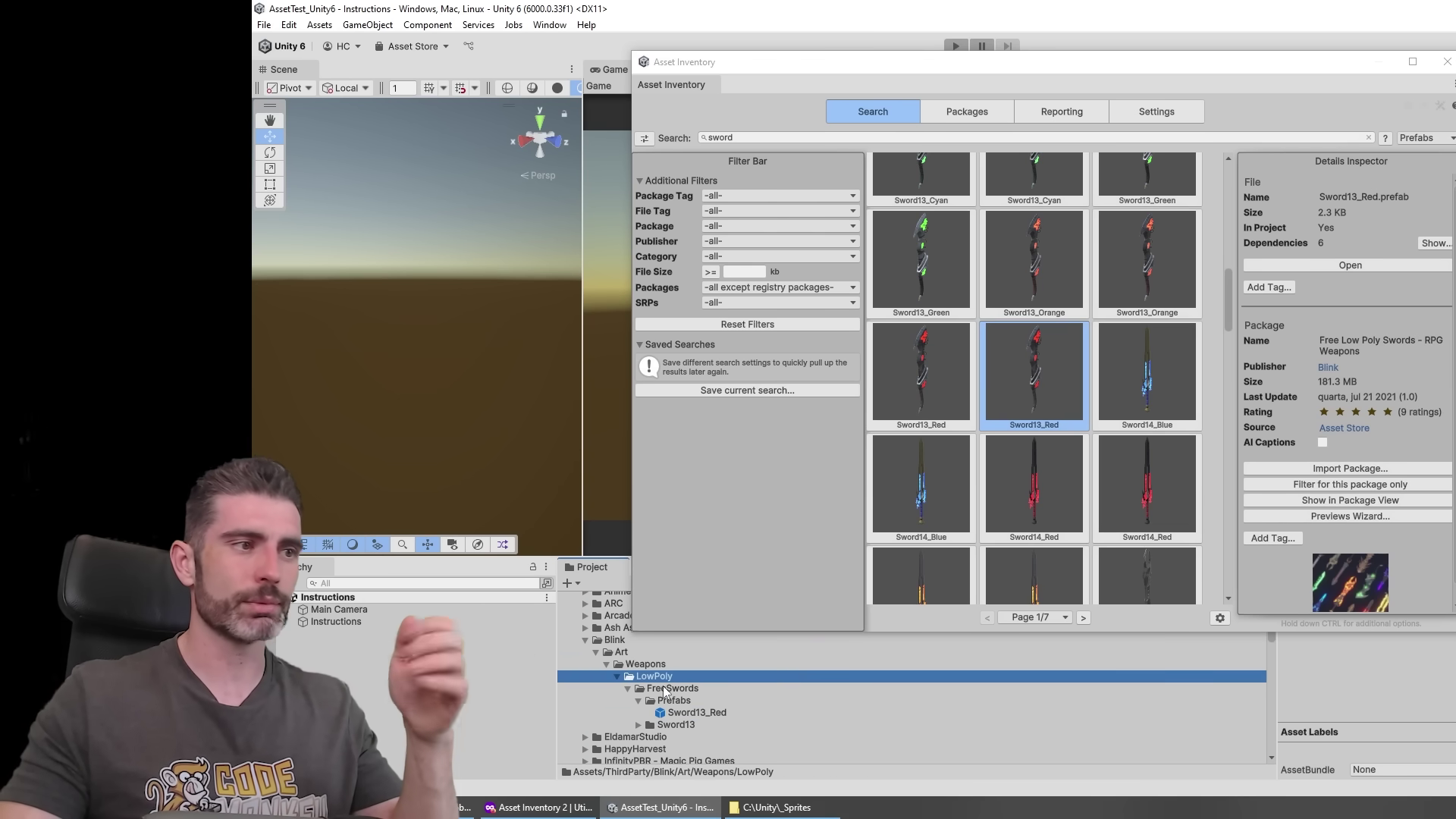
Inspect Sword13_Red's prefab, Sword13_Material_Red material and its four textures.
{"action": "left_click", "coordinate": [638, 725]}
{"action": "left_click", "coordinate": [704, 670]}
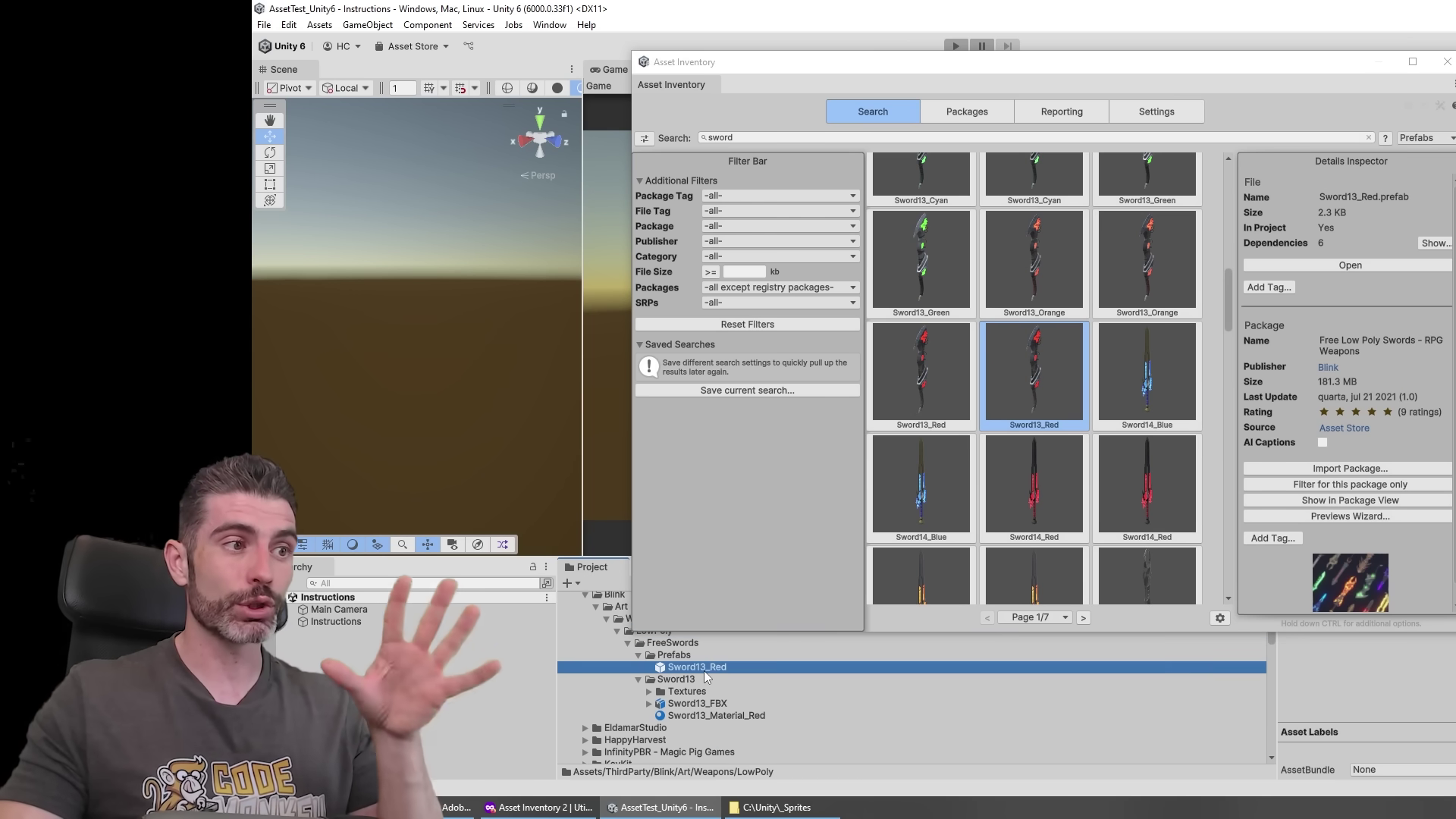
{"action": "left_click", "coordinate": [666, 703]}
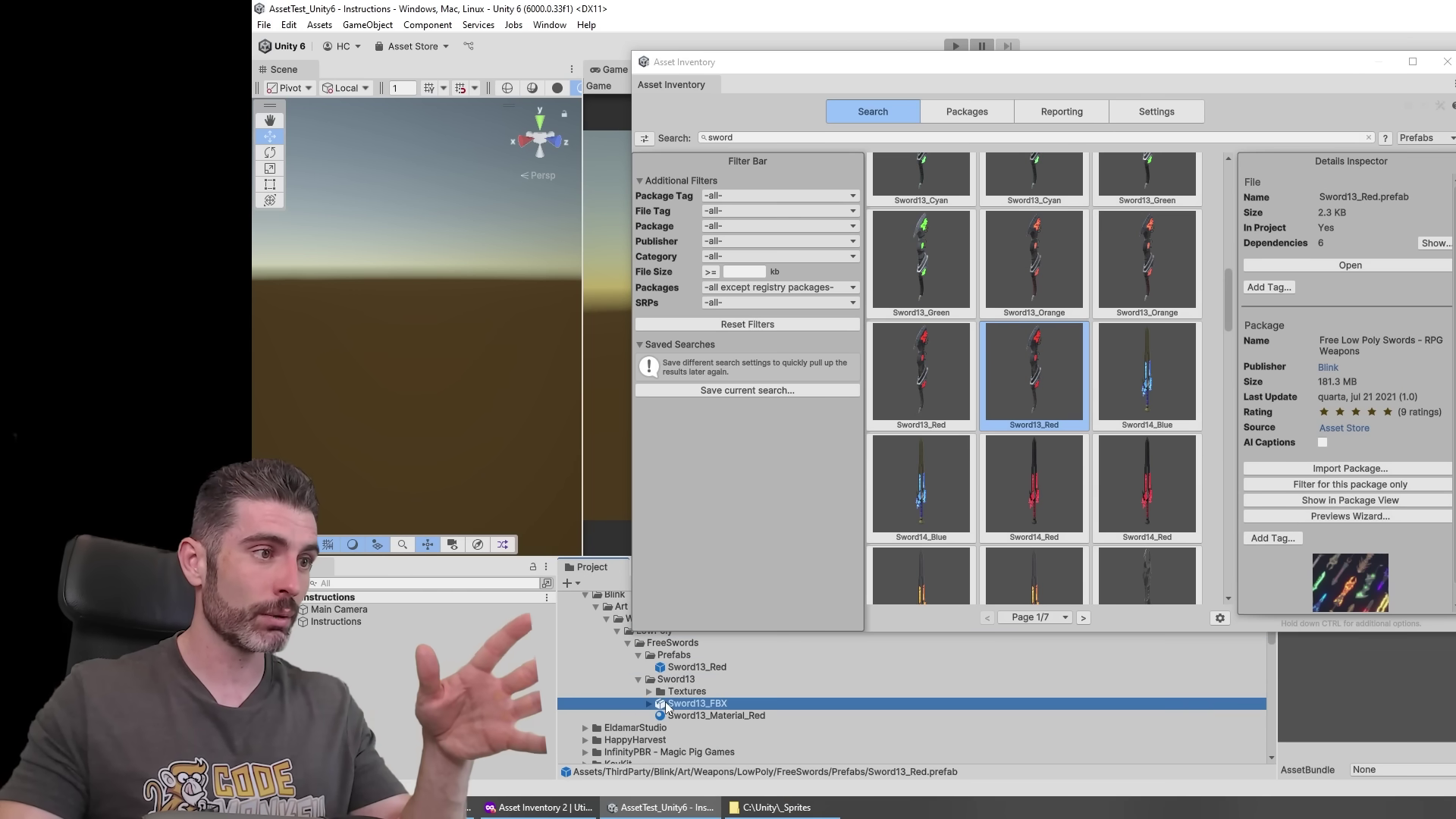
{"action": "left_click", "coordinate": [686, 714]}
{"action": "left_click", "coordinate": [649, 693]}
{"action": "left_click", "coordinate": [716, 703]}
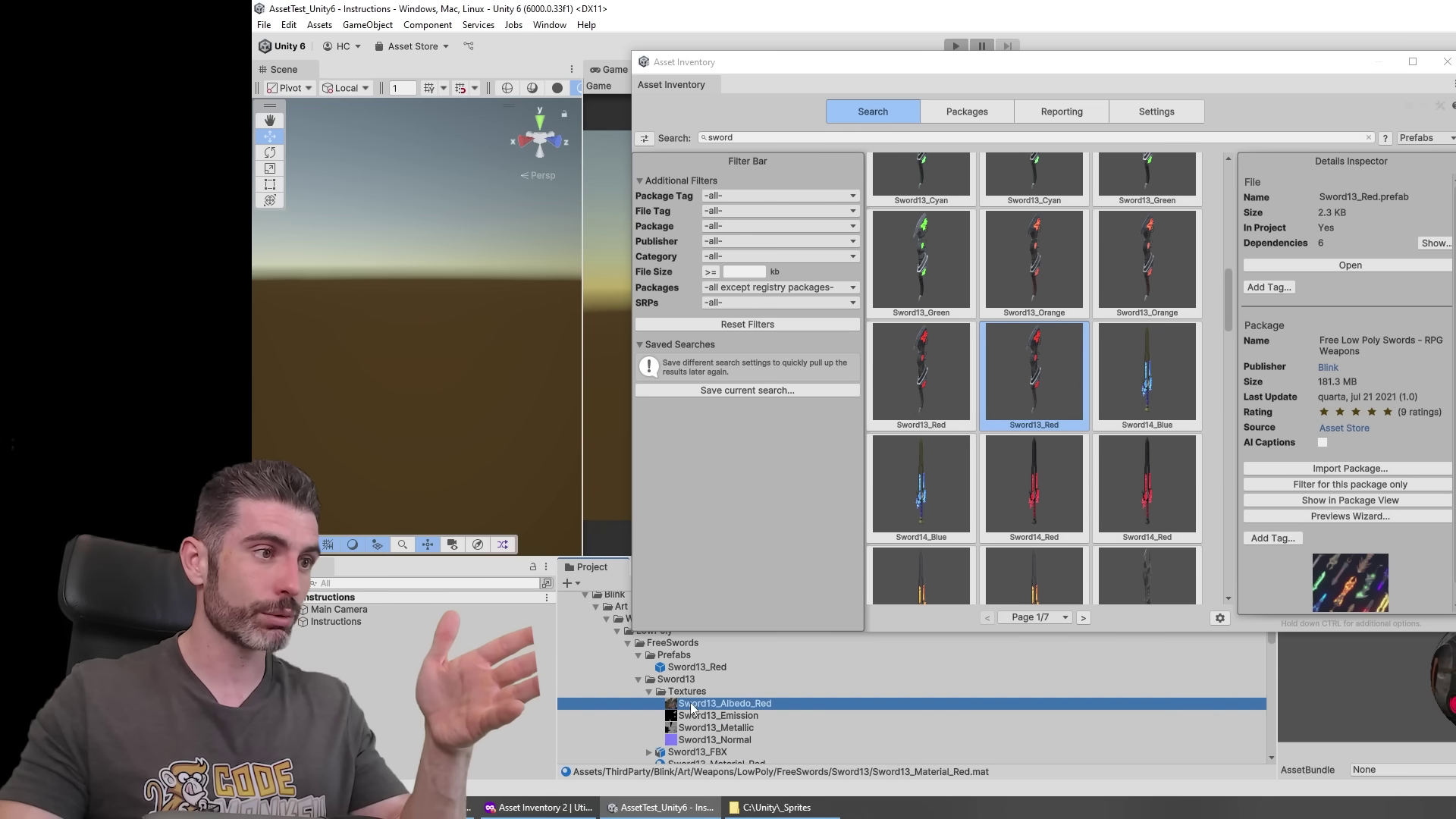
{"action": "left_click", "coordinate": [724, 728]}
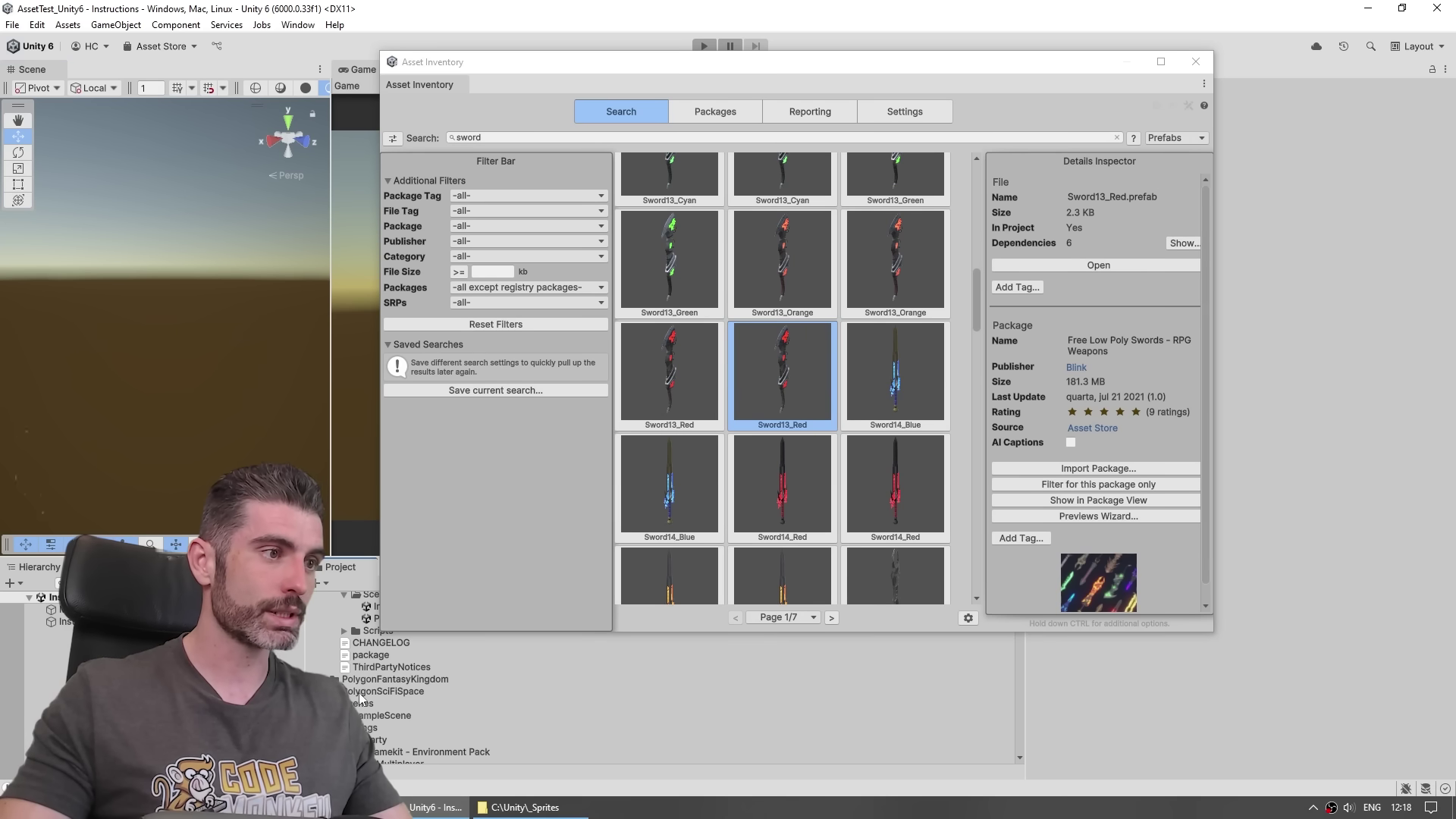
Open SampleScene, drop Sword13_Red into it, and maximize Asset Inventory again.
{"action": "double_click", "coordinate": [375, 671]}
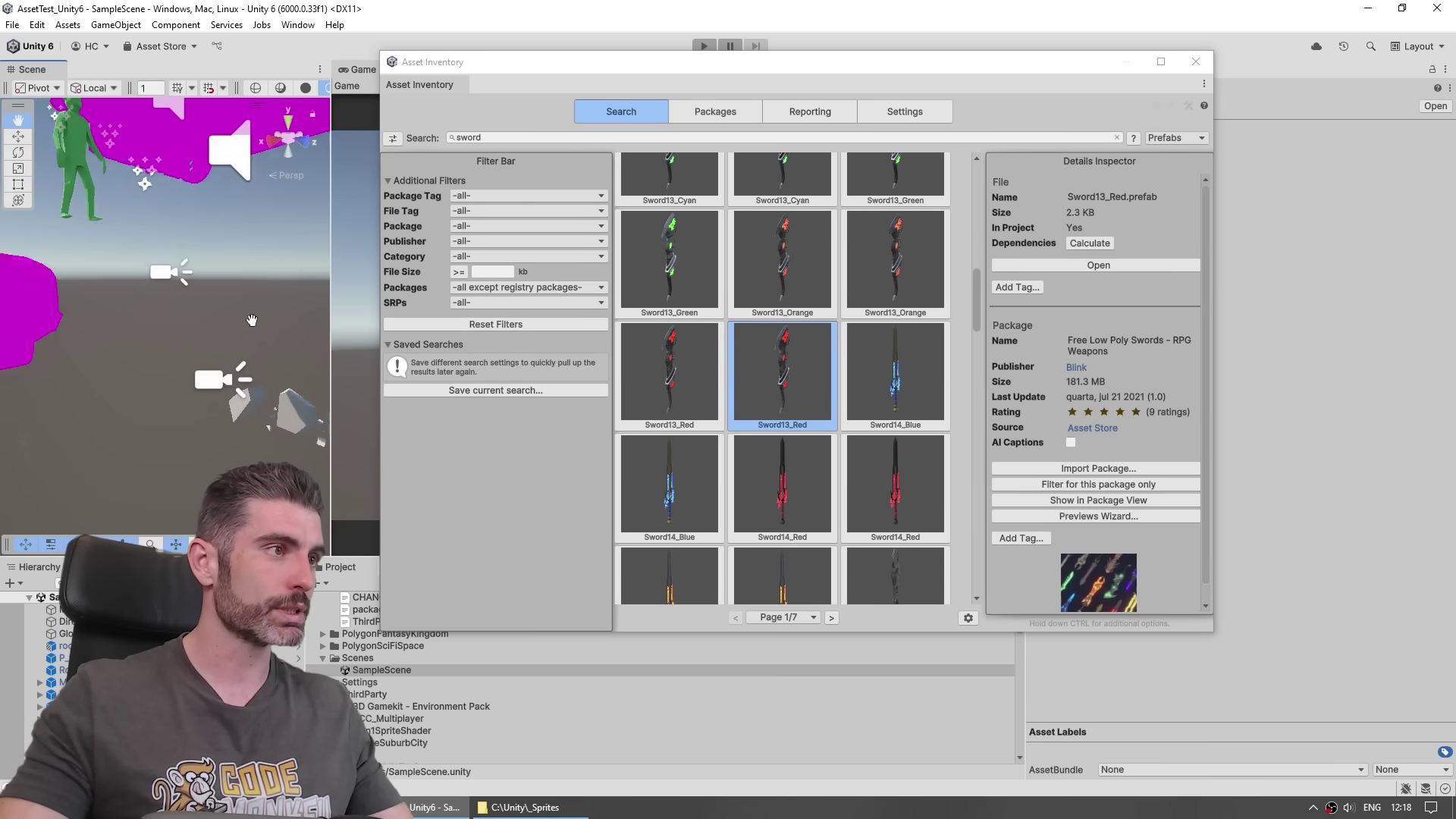
{"action": "left_click_drag", "start_coordinate": [782, 376], "coordinate": [171, 404]}
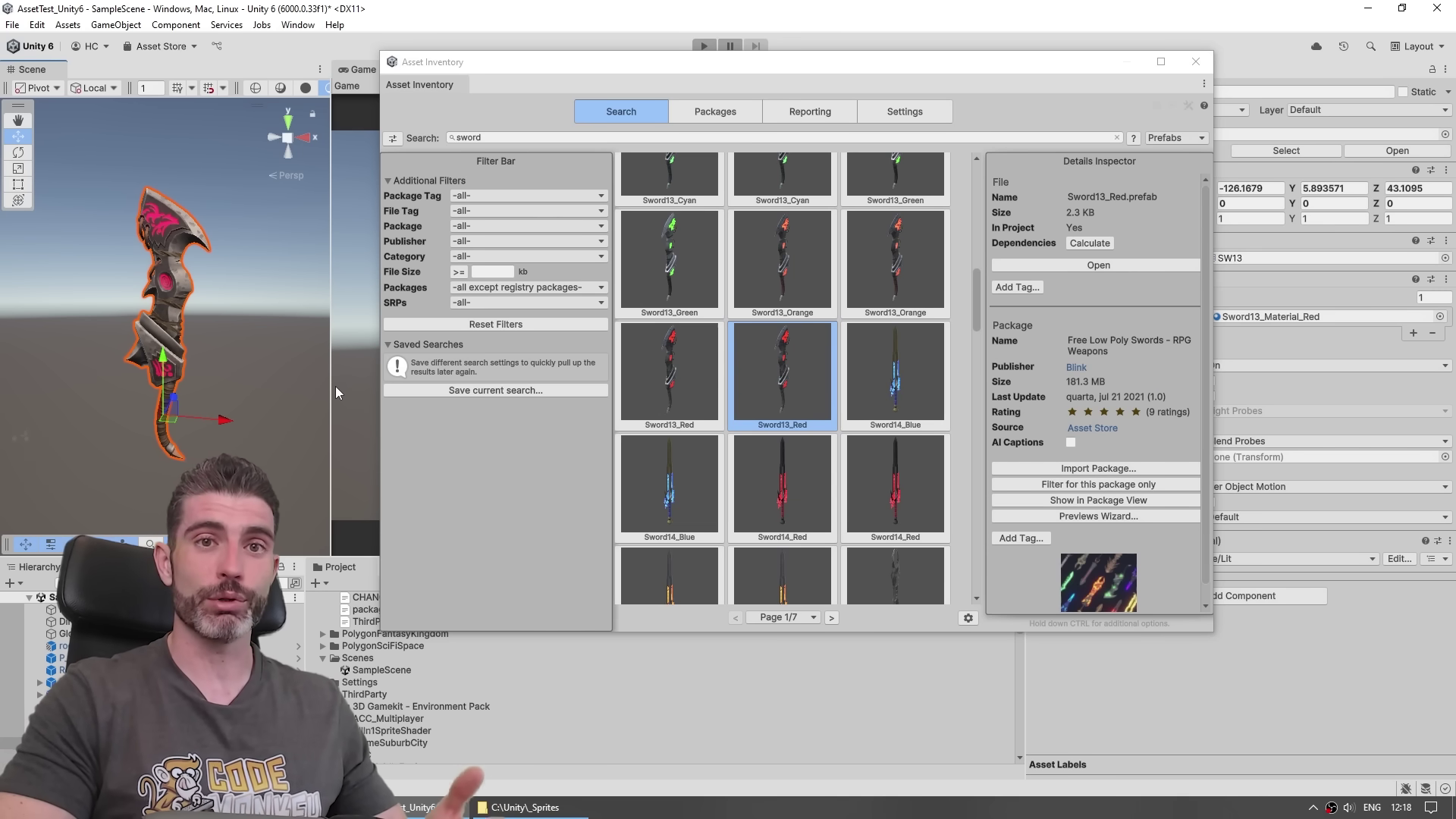
{"action": "left_click", "coordinate": [513, 137]}
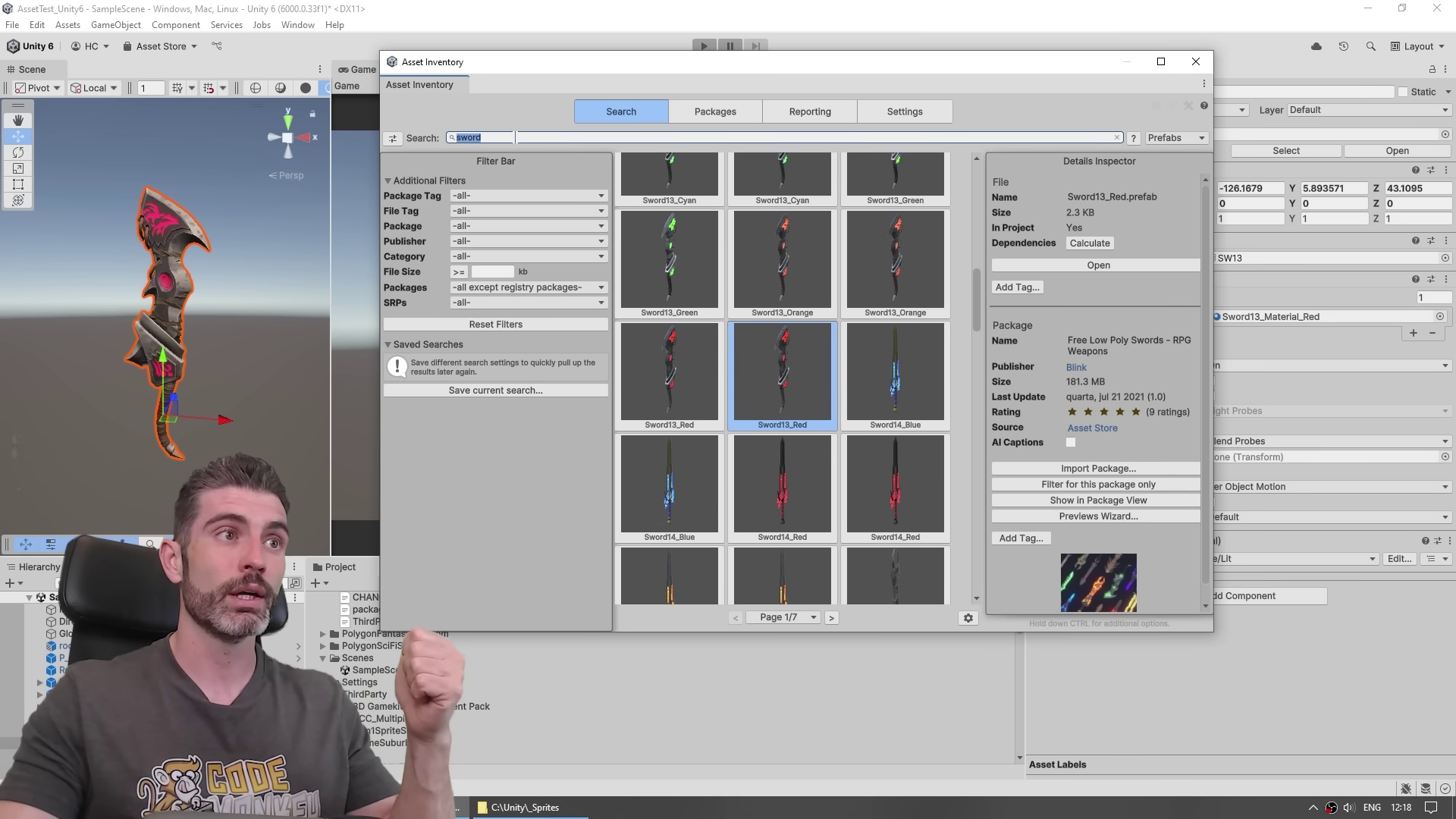
{"action": "left_click", "coordinate": [790, 379]}
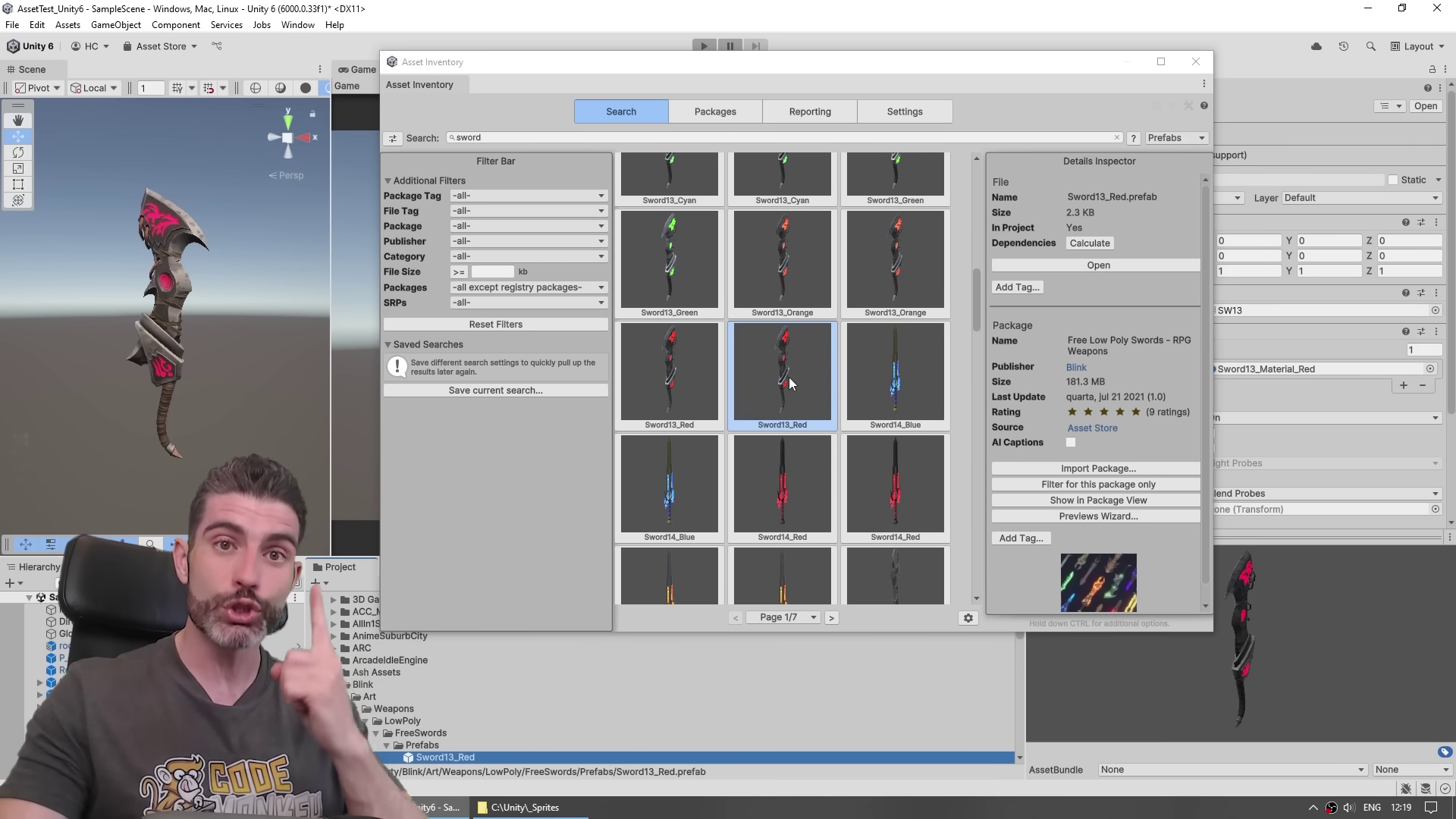
{"action": "left_click", "coordinate": [166, 347]}
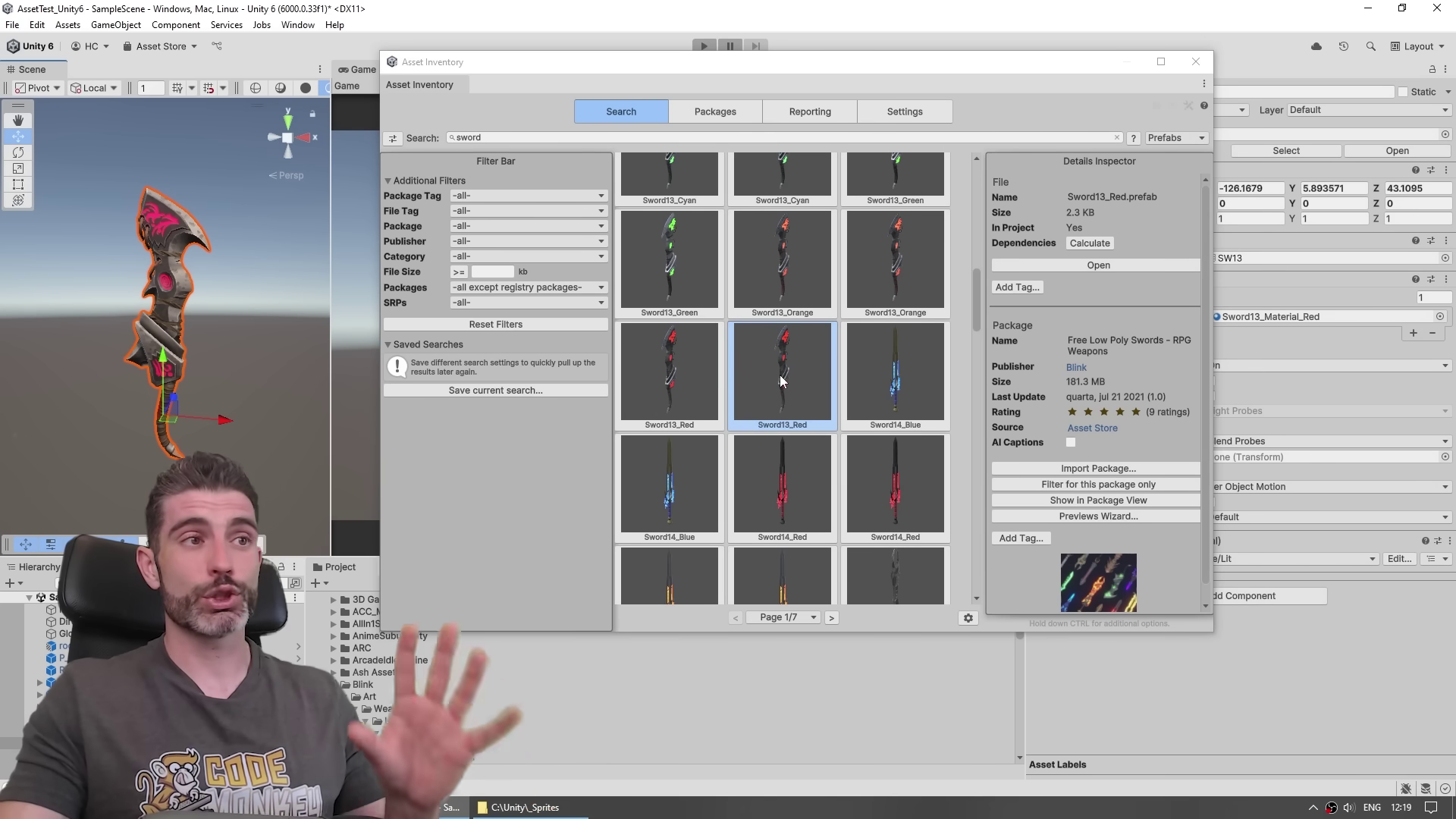
{"action": "double_click", "coordinate": [707, 65]}
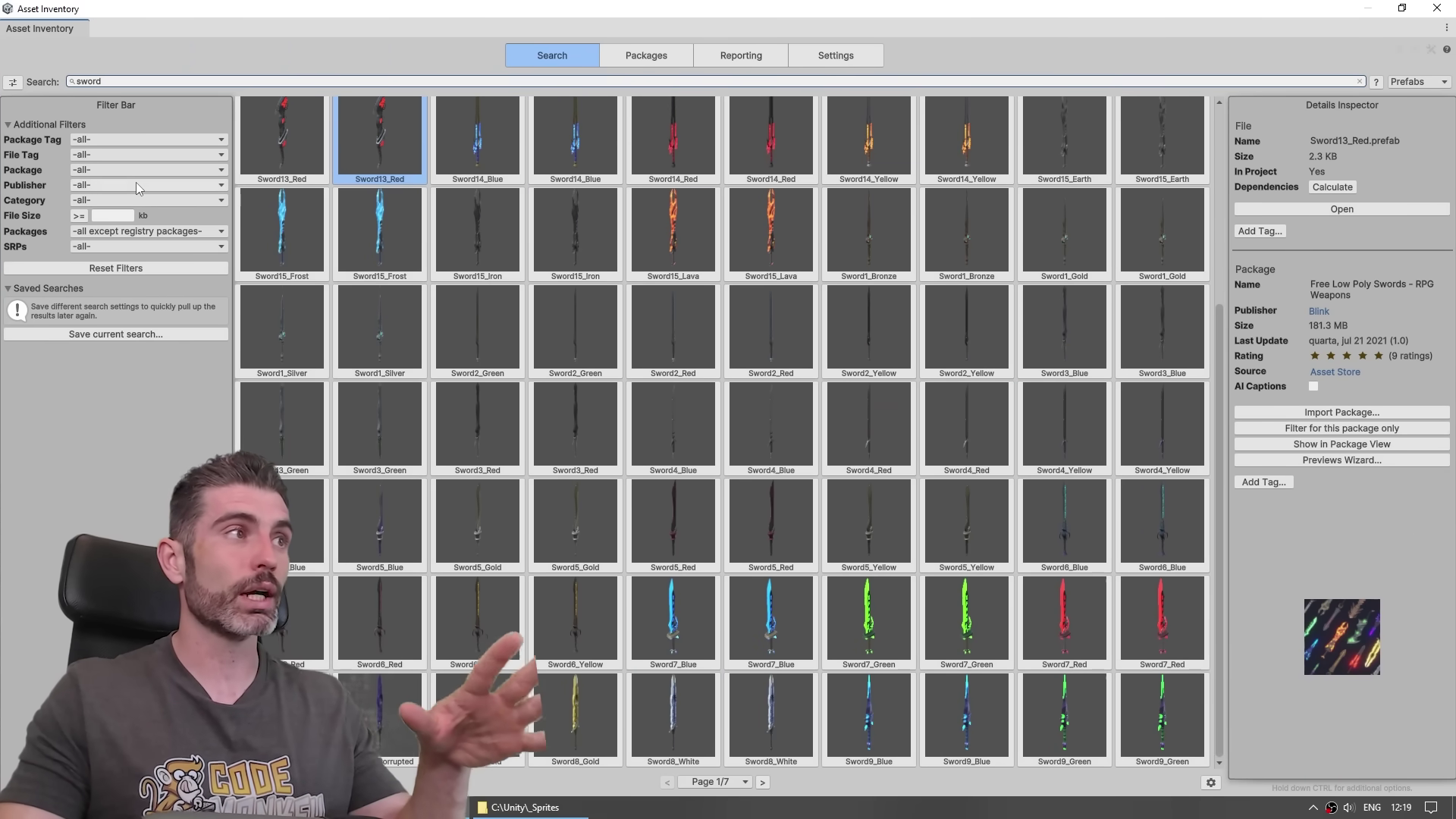
Add a new Sword tag to Sword5_Red.prefab and view it among the file tag filters.
{"action": "left_click", "coordinate": [112, 155]}
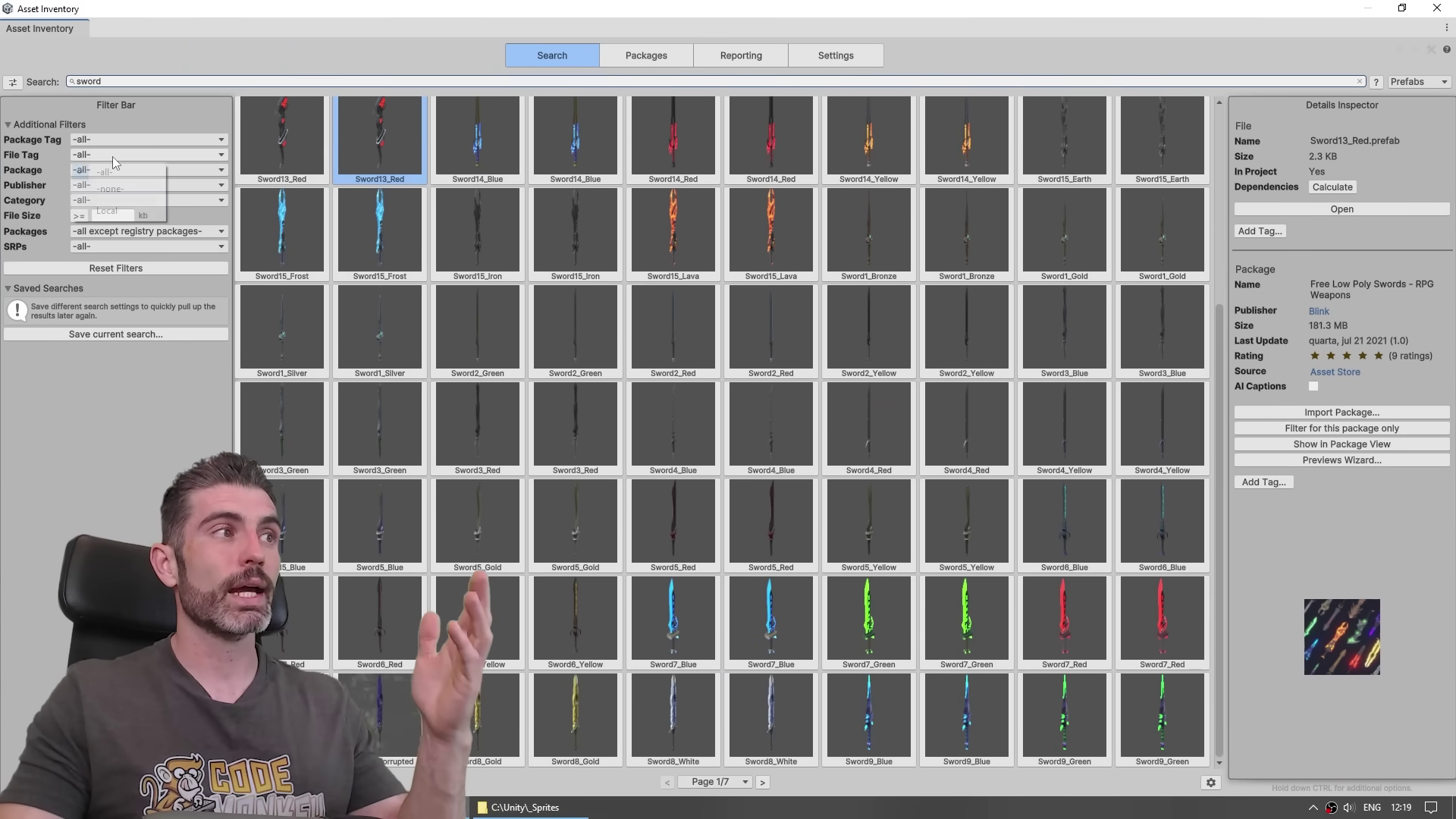
{"action": "left_click", "coordinate": [193, 125]}
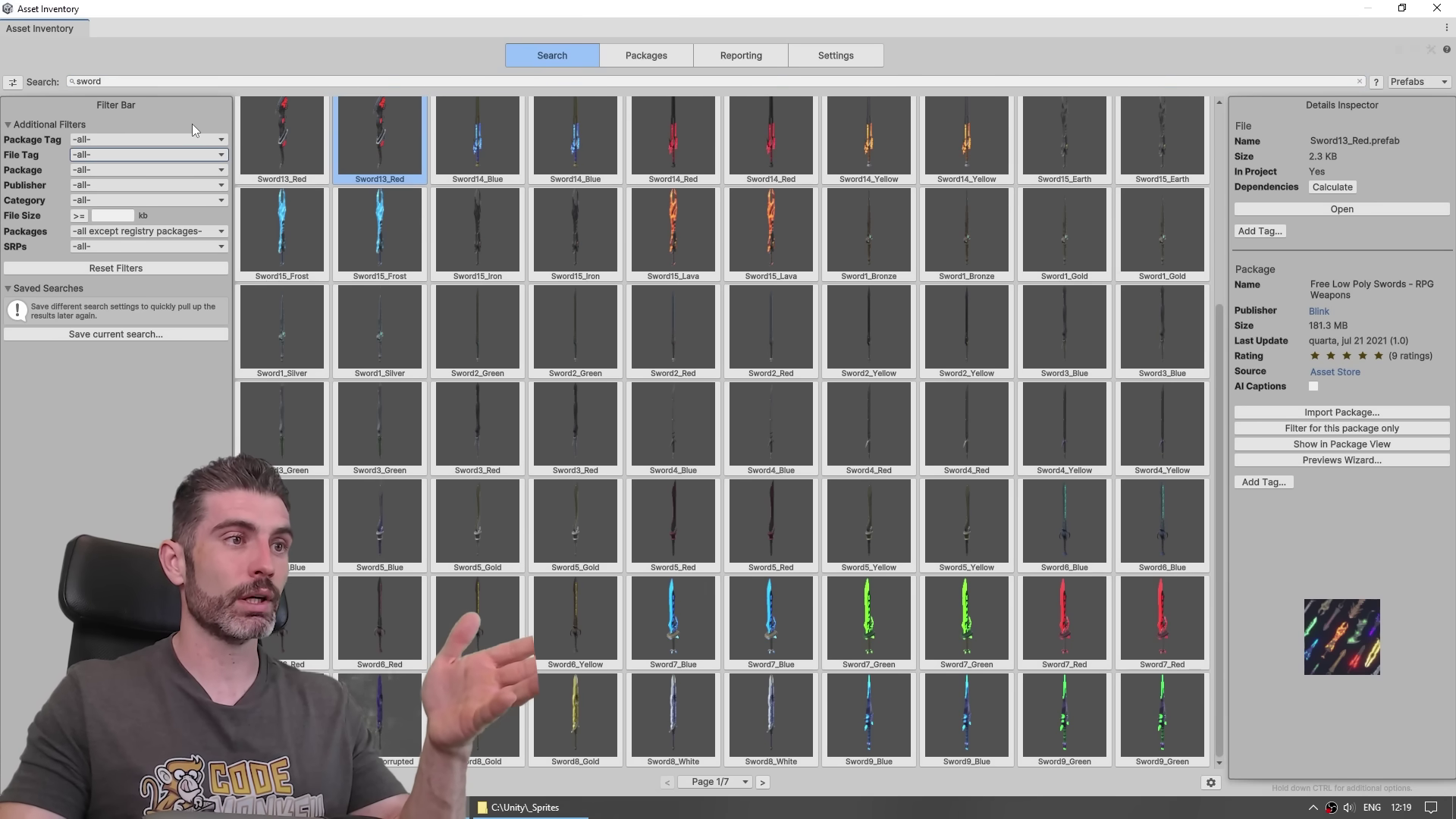
{"action": "left_click", "coordinate": [683, 526]}
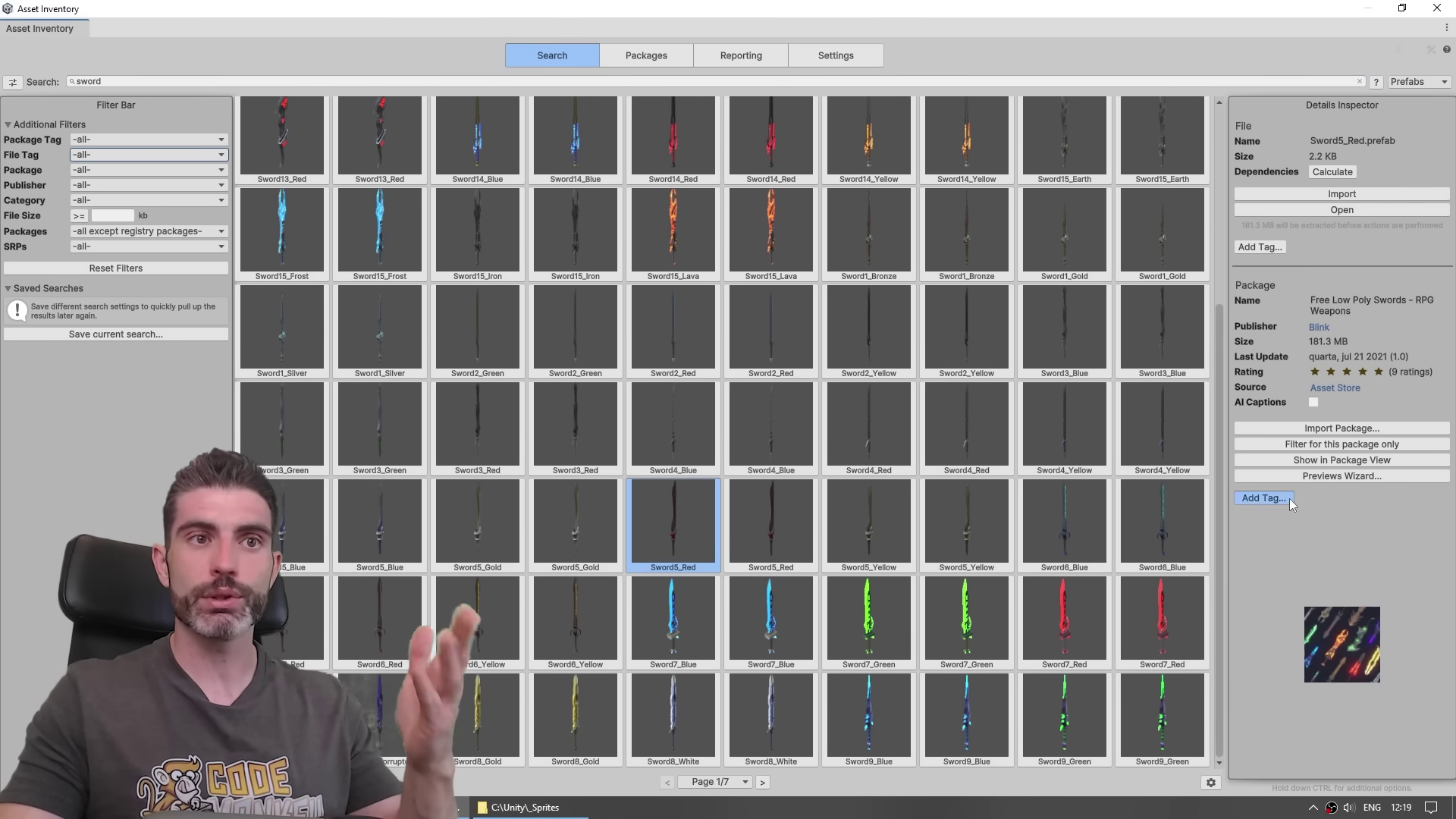
{"action": "left_click", "coordinate": [1265, 499]}
{"action": "type", "text": "Sword"}
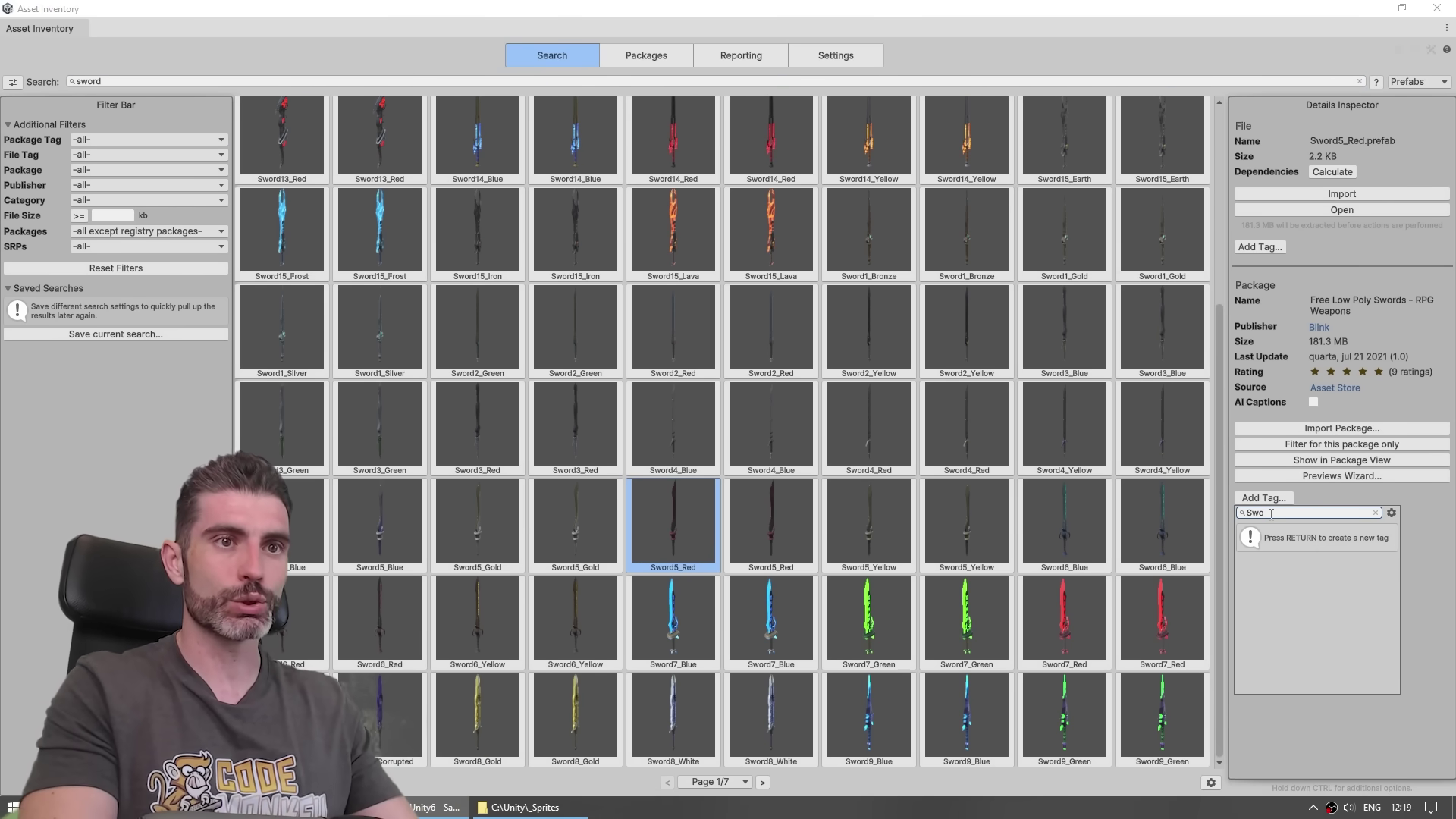
{"action": "key", "text": "Return"}
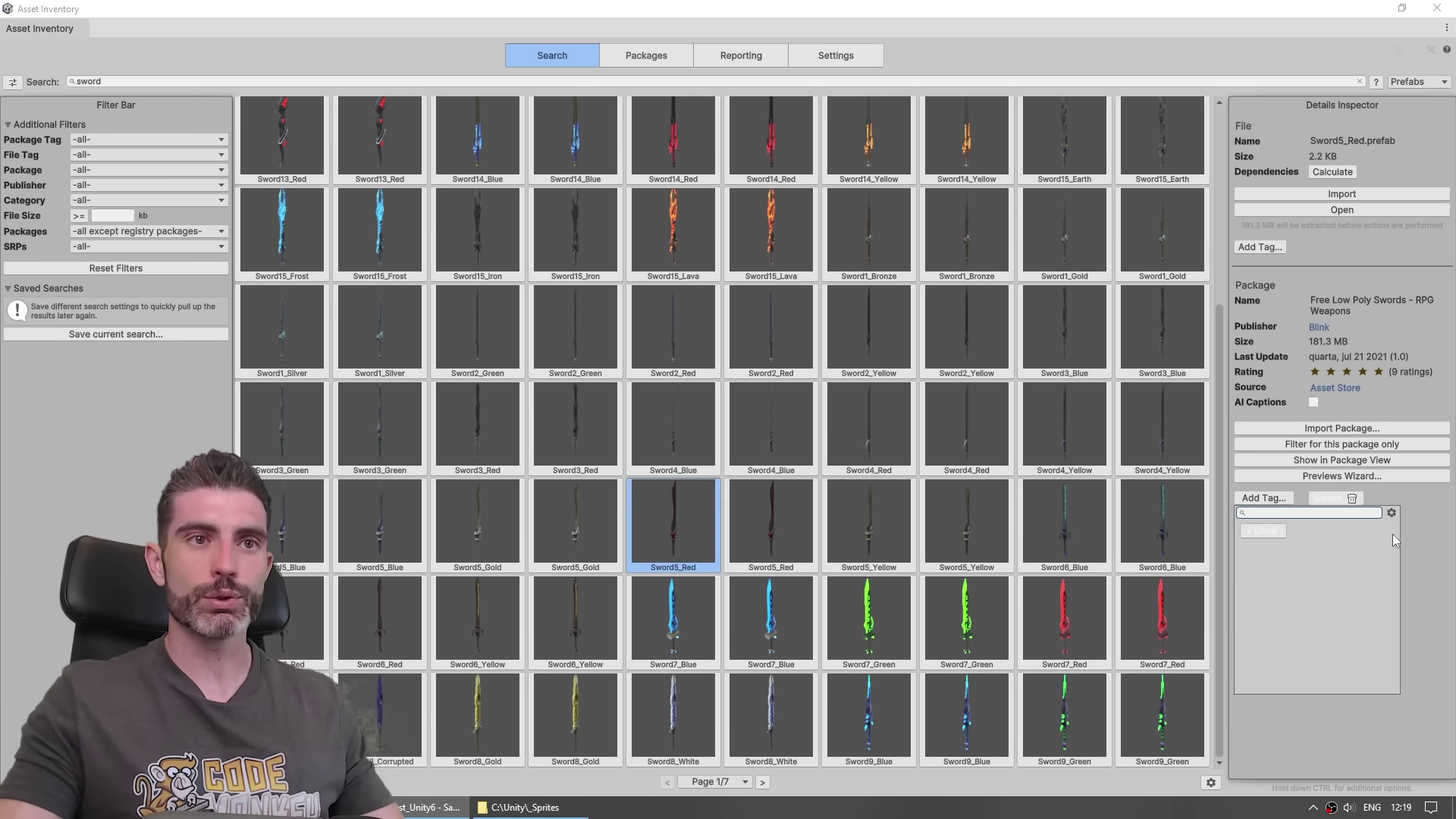
{"action": "left_click", "coordinate": [1349, 498]}
{"action": "left_click", "coordinate": [102, 154]}
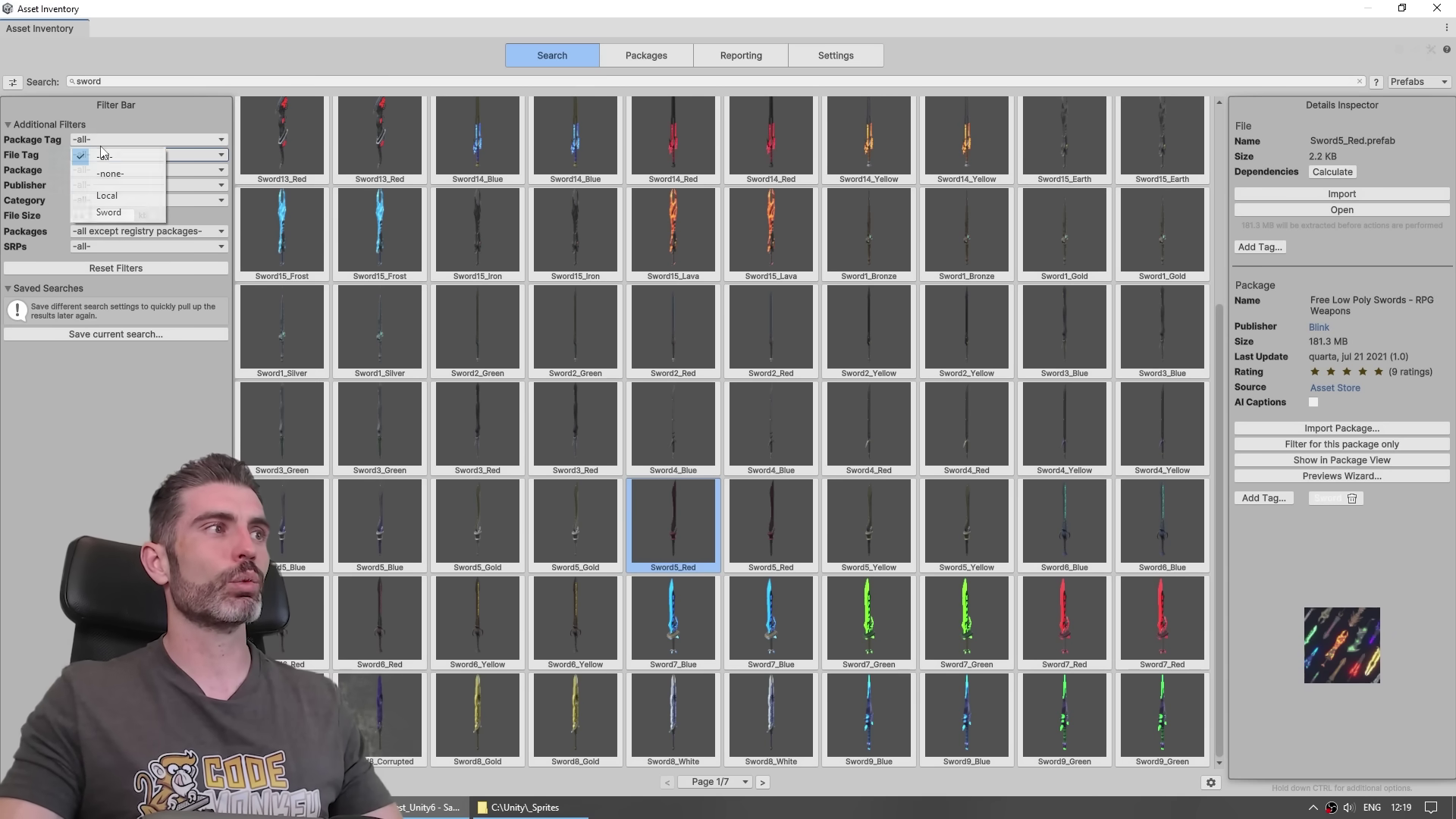
Check the file tag, package, publisher, category and asset type filters, leaving each unchanged.
{"action": "left_click", "coordinate": [192, 160]}
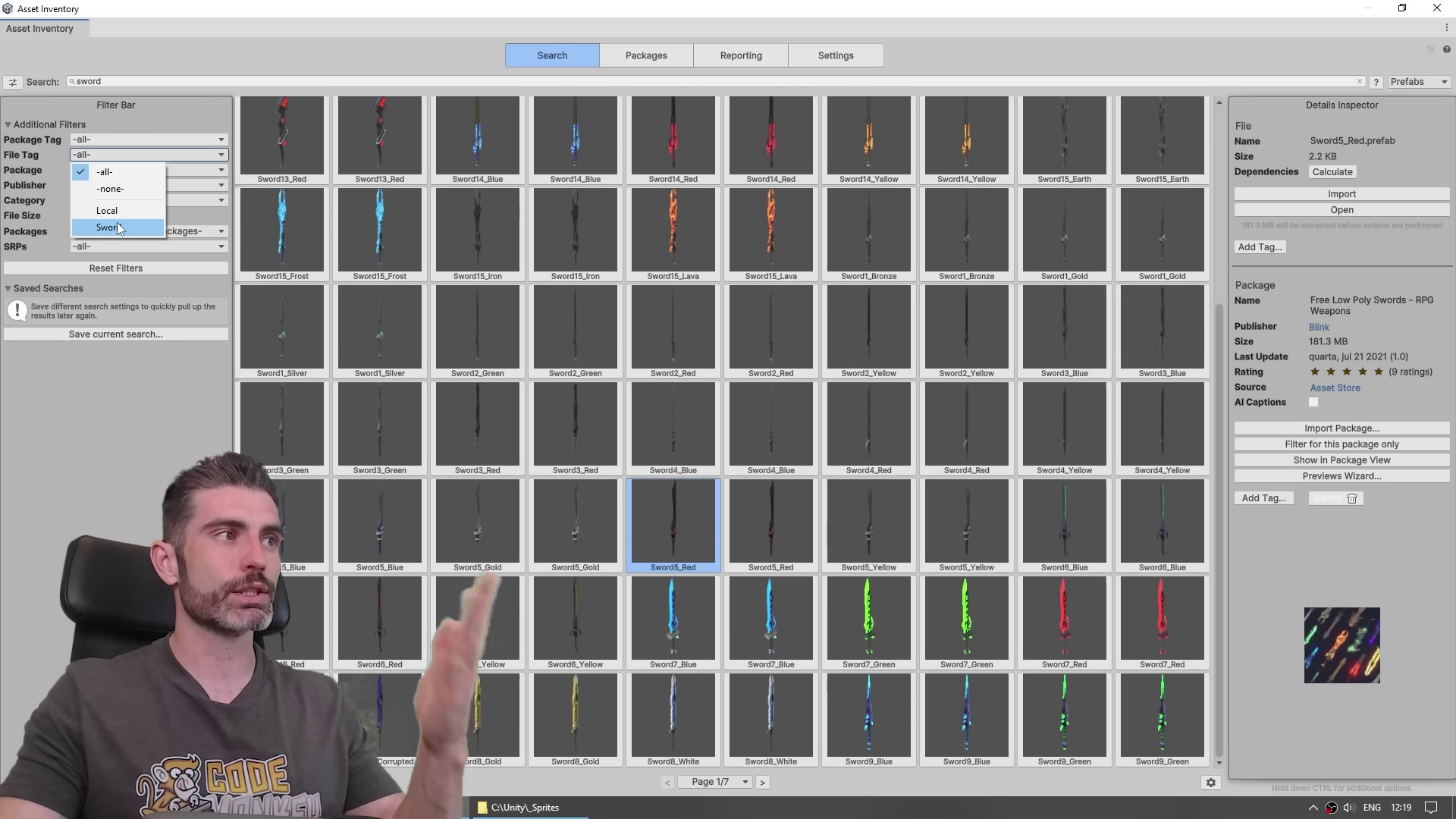
{"action": "key", "text": "Escape"}
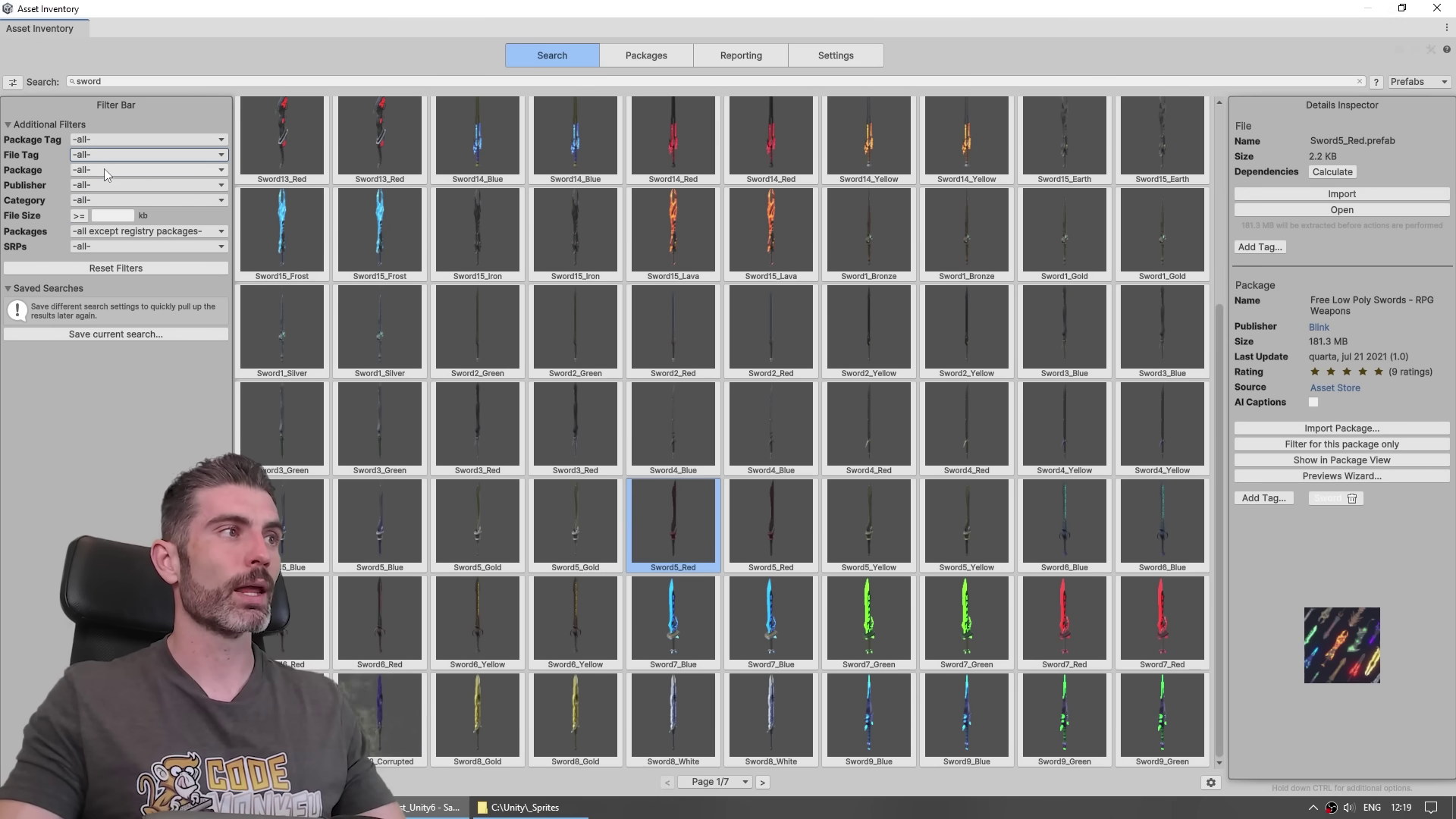
{"action": "left_click", "coordinate": [103, 168]}
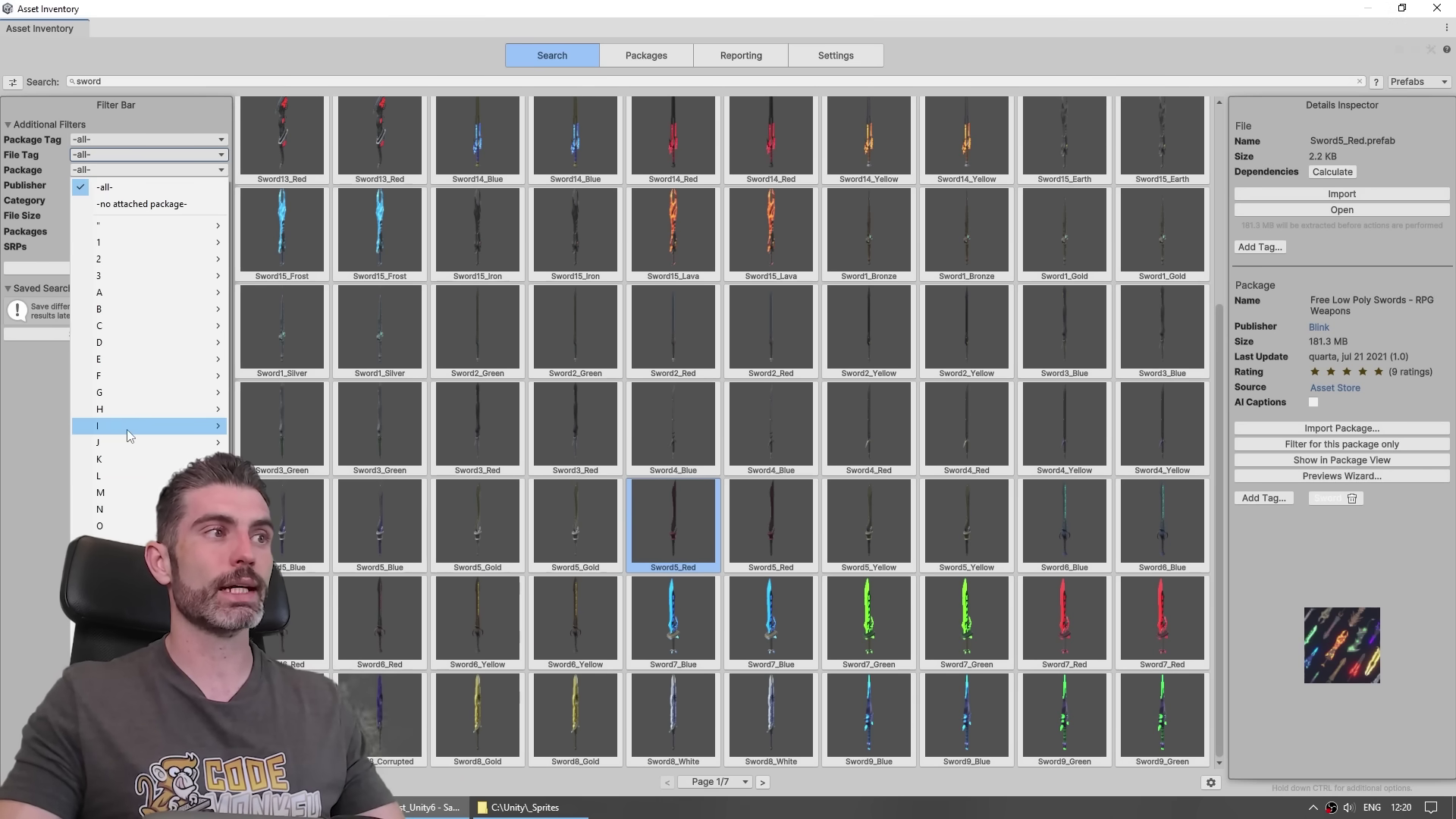
{"action": "mouse_move", "coordinate": [136, 425]}
{"action": "left_click", "coordinate": [105, 182]}
{"action": "mouse_move", "coordinate": [103, 290]}
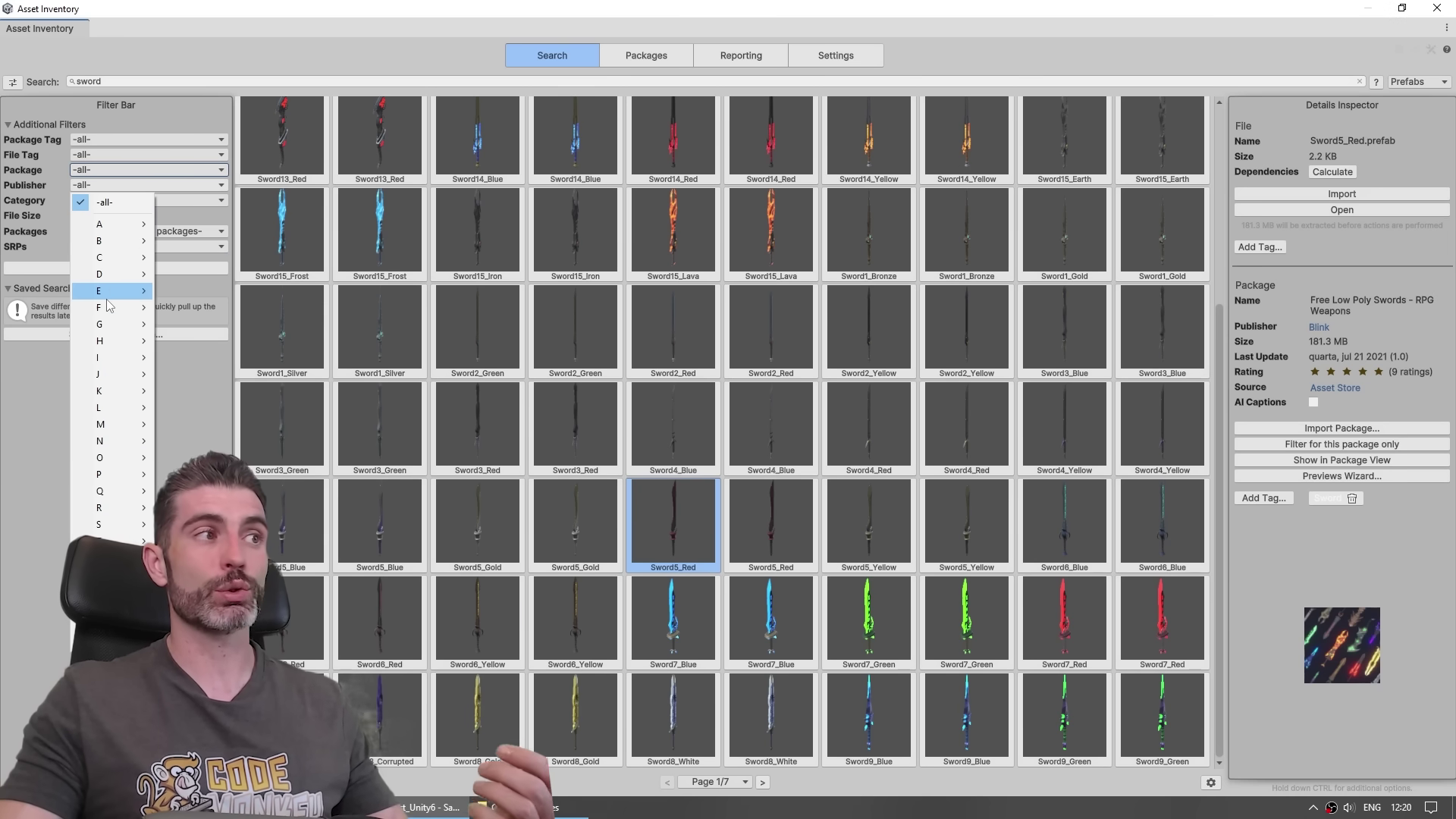
{"action": "left_click", "coordinate": [142, 201]}
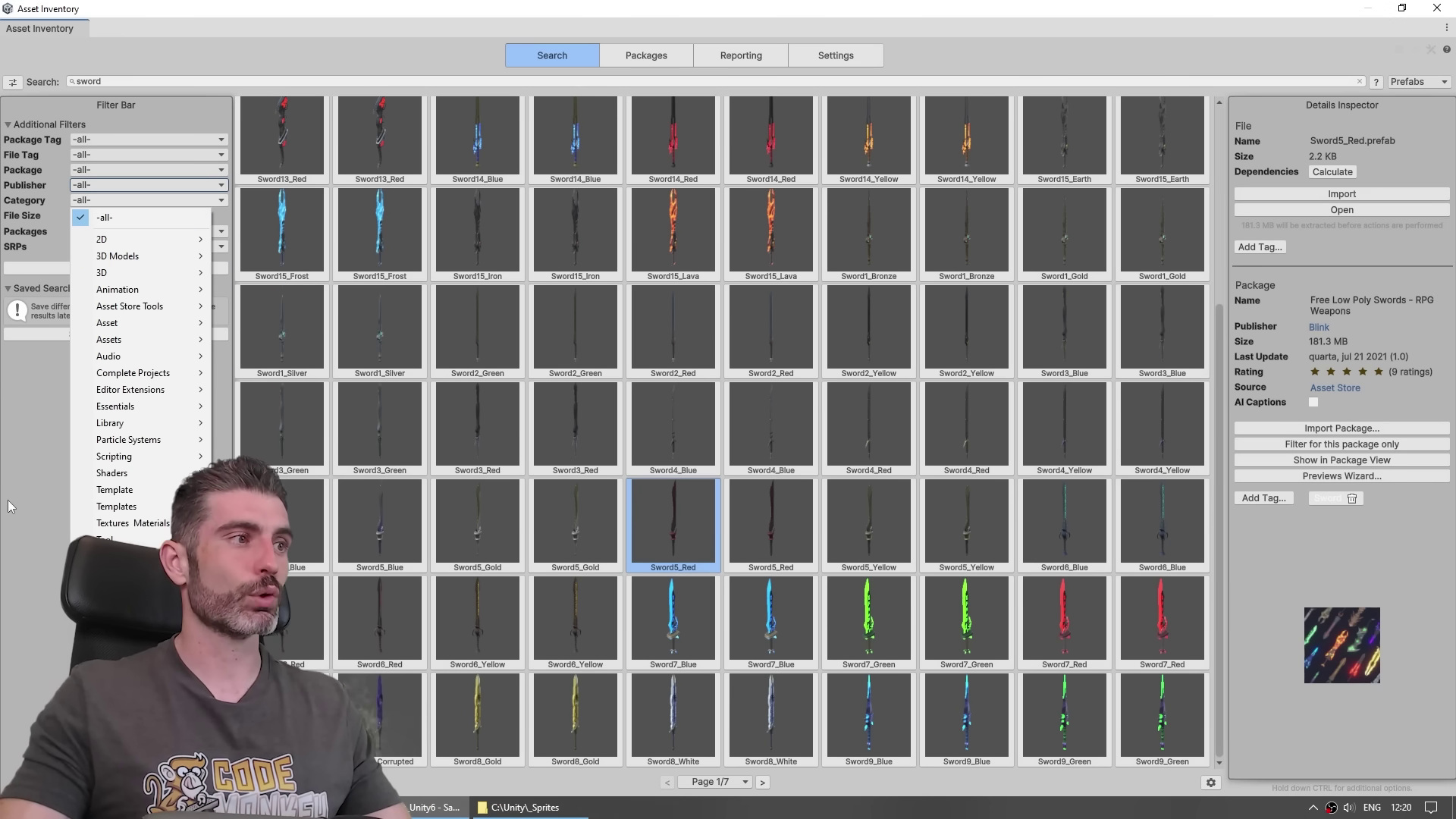
{"action": "left_click", "coordinate": [69, 332]}
{"action": "left_click", "coordinate": [1401, 79]}
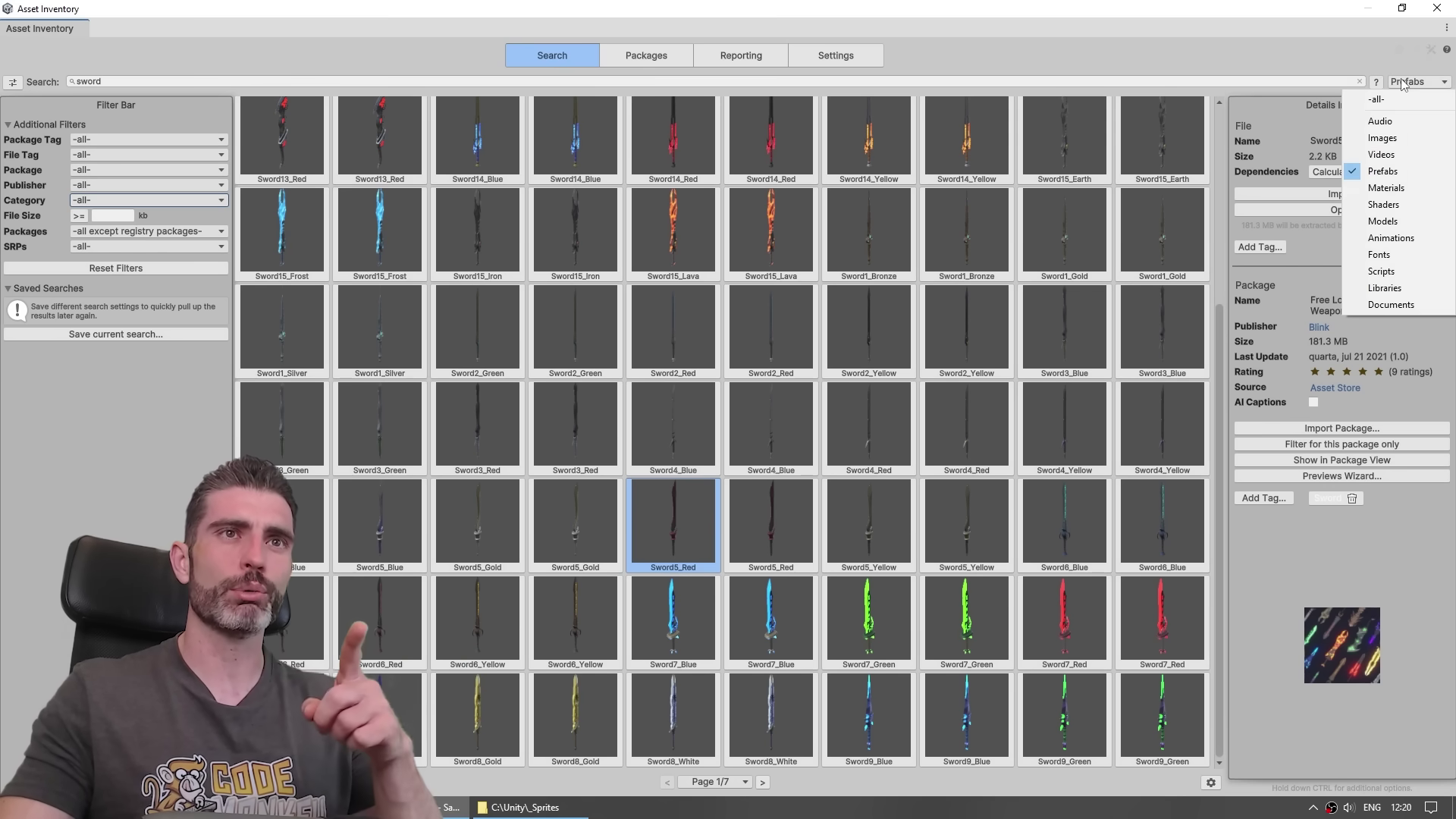
{"action": "left_click", "coordinate": [1353, 165]}
Check the package-source and render pipeline filters, then select all 100 sword results.
{"action": "left_click", "coordinate": [149, 231]}
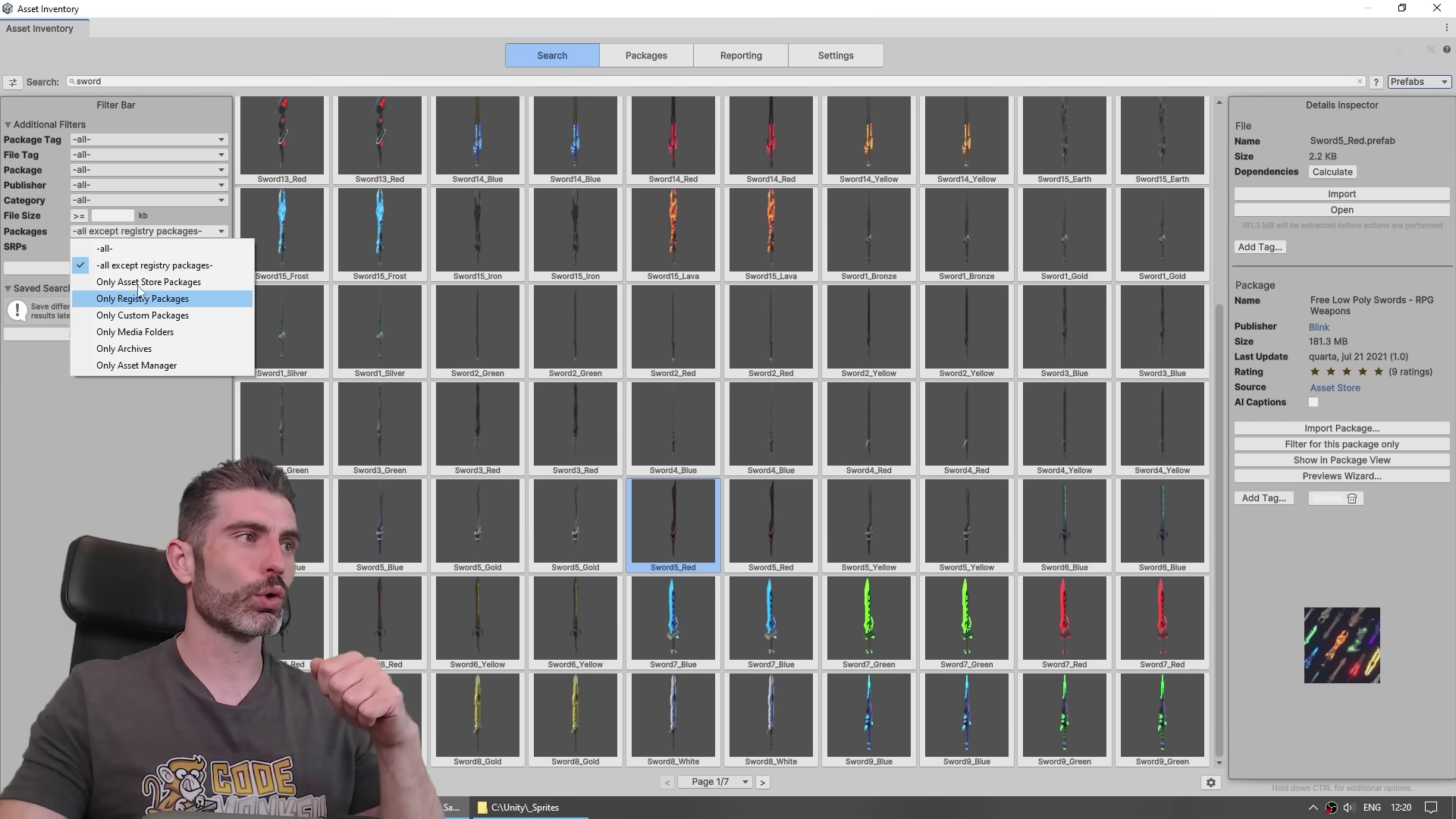
{"action": "key", "text": "Escape"}
{"action": "left_click", "coordinate": [131, 246]}
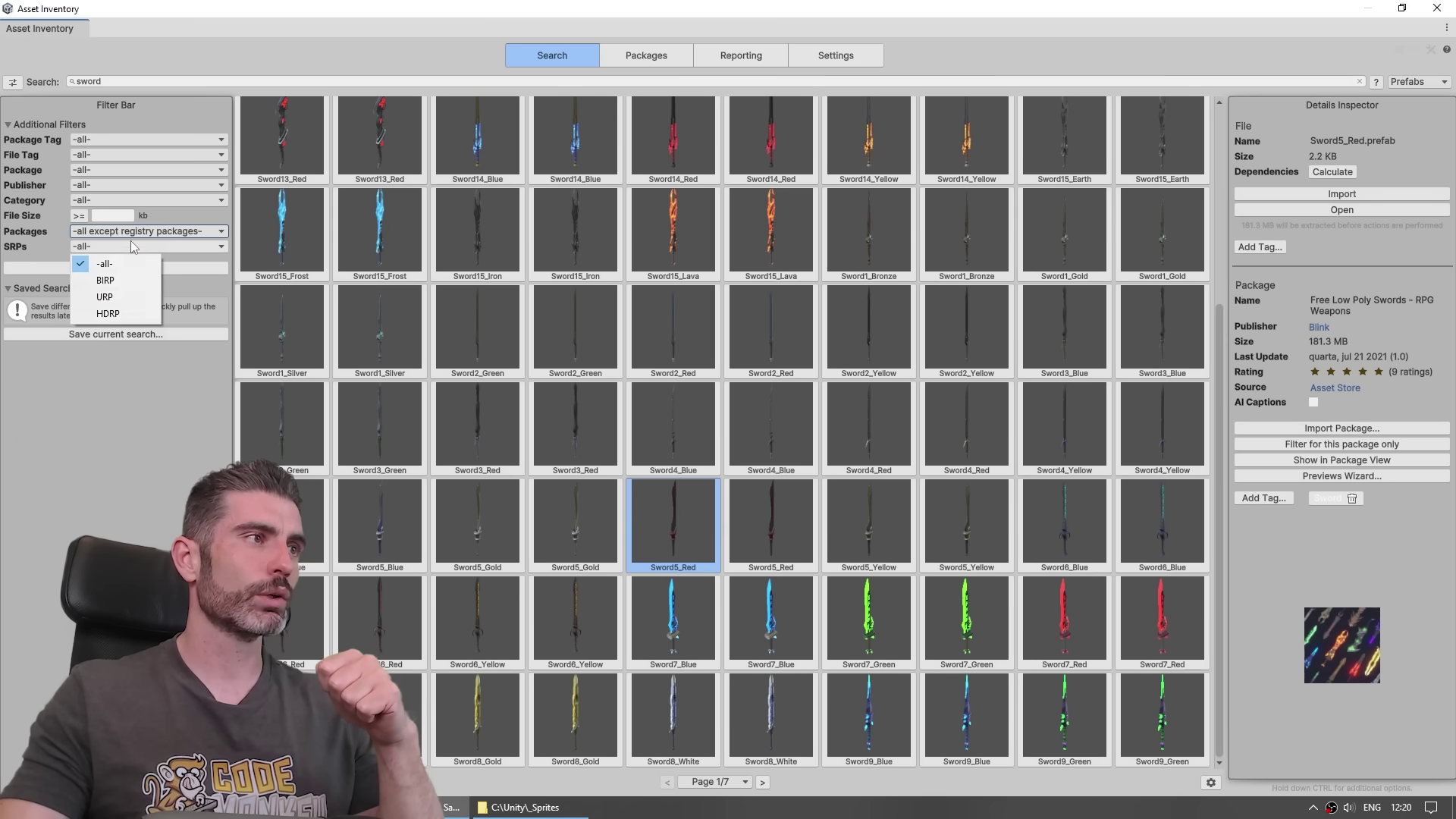
{"action": "key", "text": "Escape"}
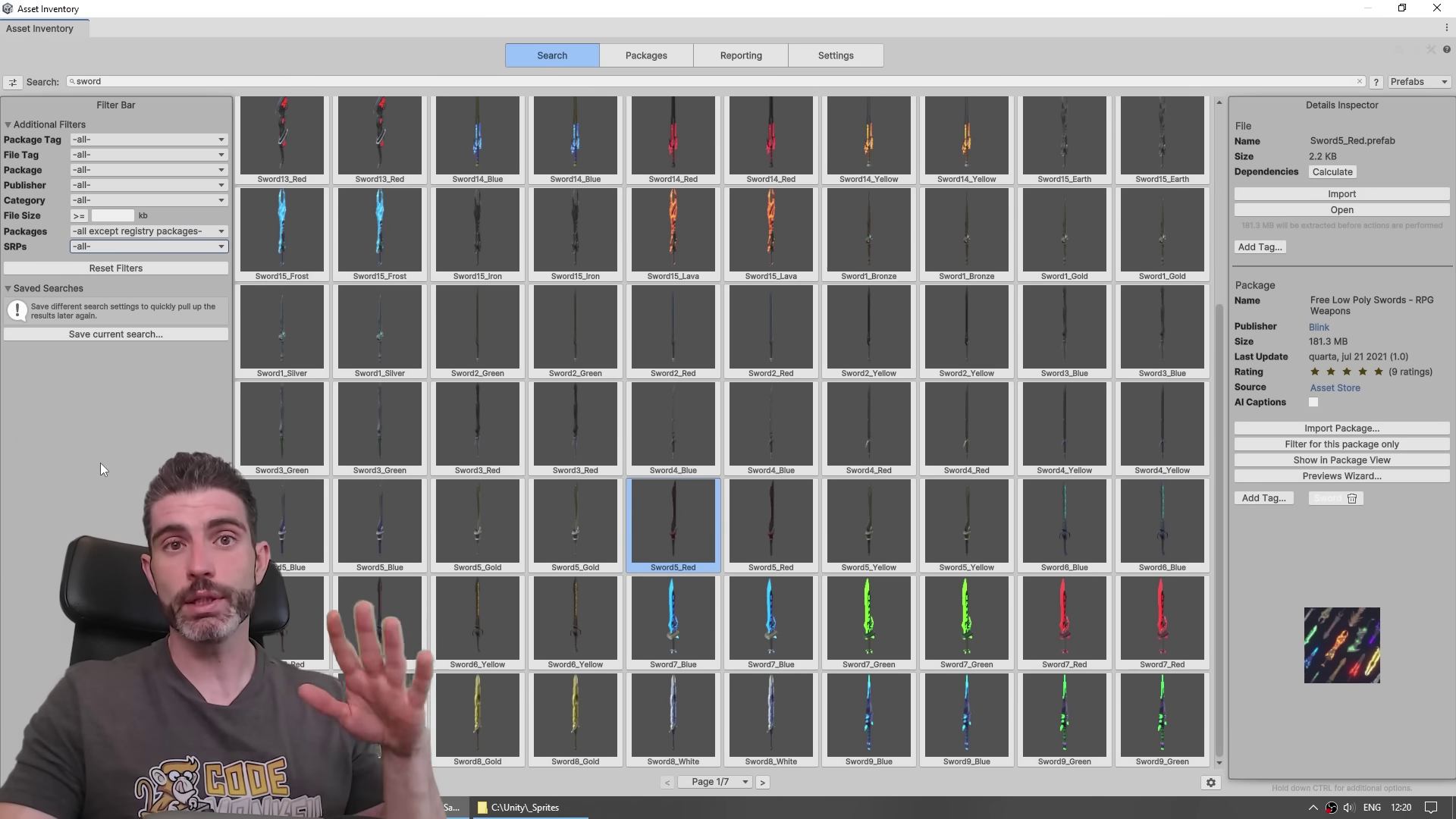
{"action": "left_click", "coordinate": [71, 81]}
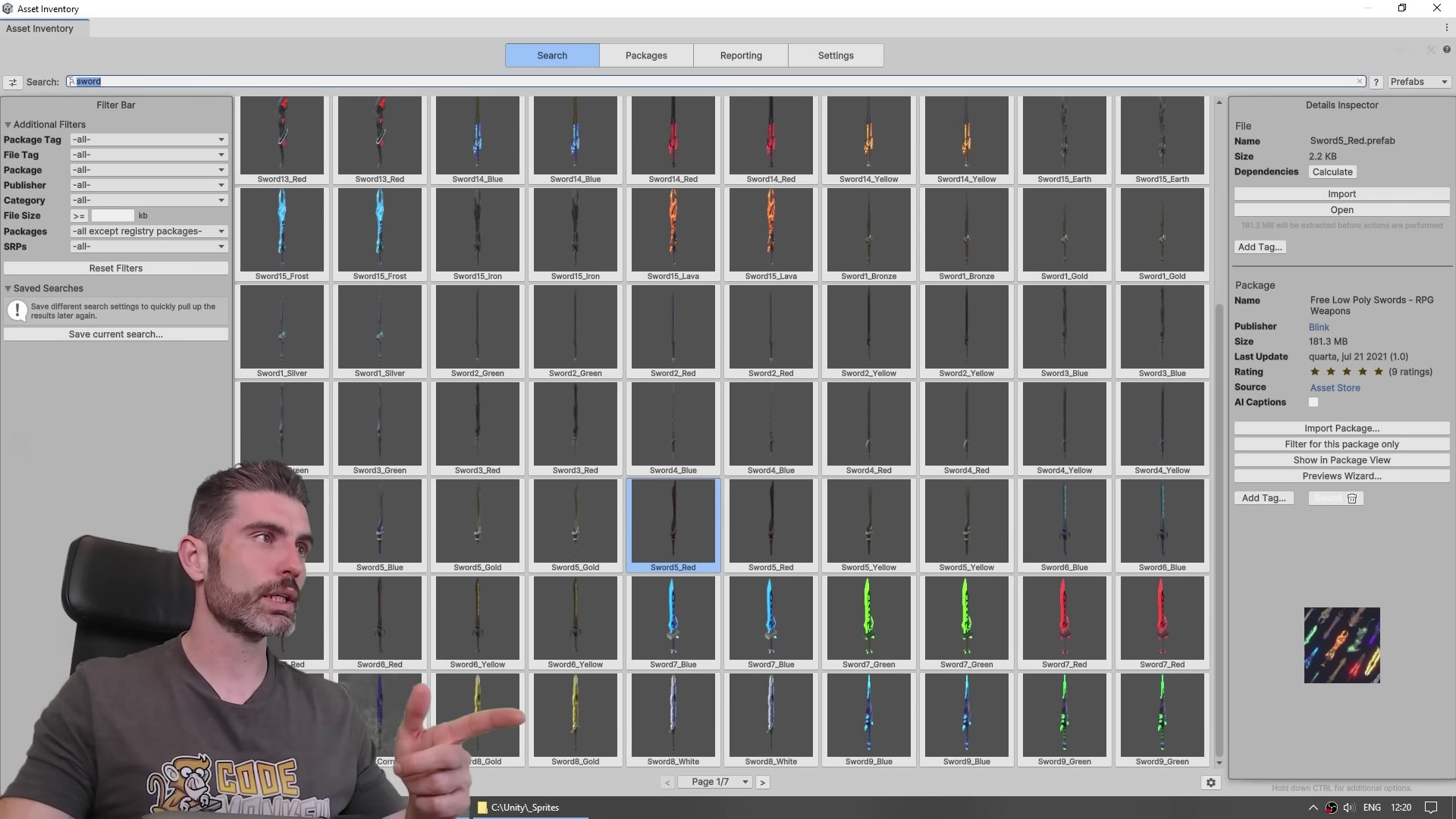
{"action": "key", "text": "ctrl+a"}
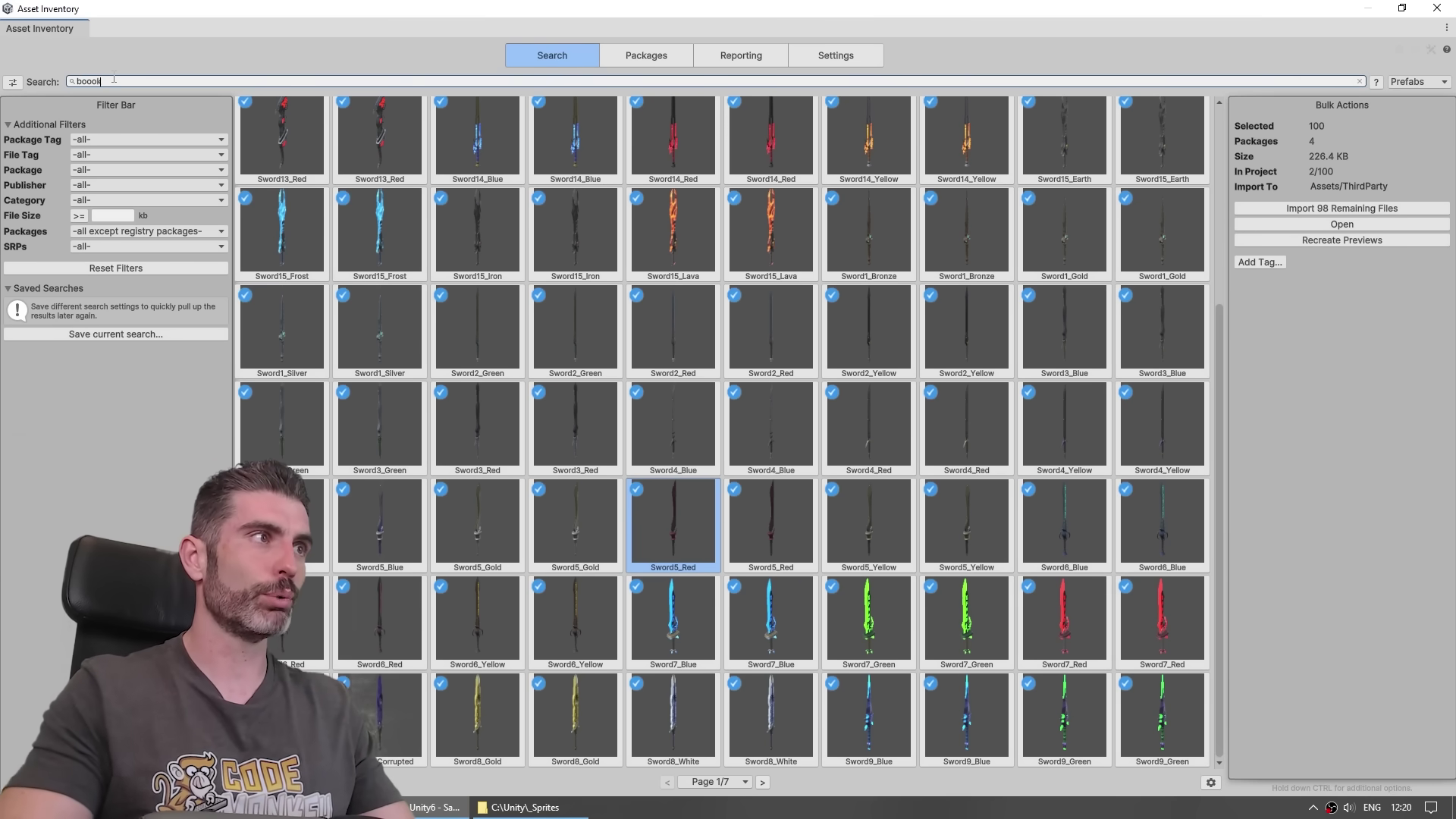
{"action": "type", "text": "book"}
Inspect bookshelf and SM_Item_BookPile_01 results for 'book -shelf', then clear the search.
{"action": "left_click", "coordinate": [693, 224]}
{"action": "left_click", "coordinate": [867, 433]}
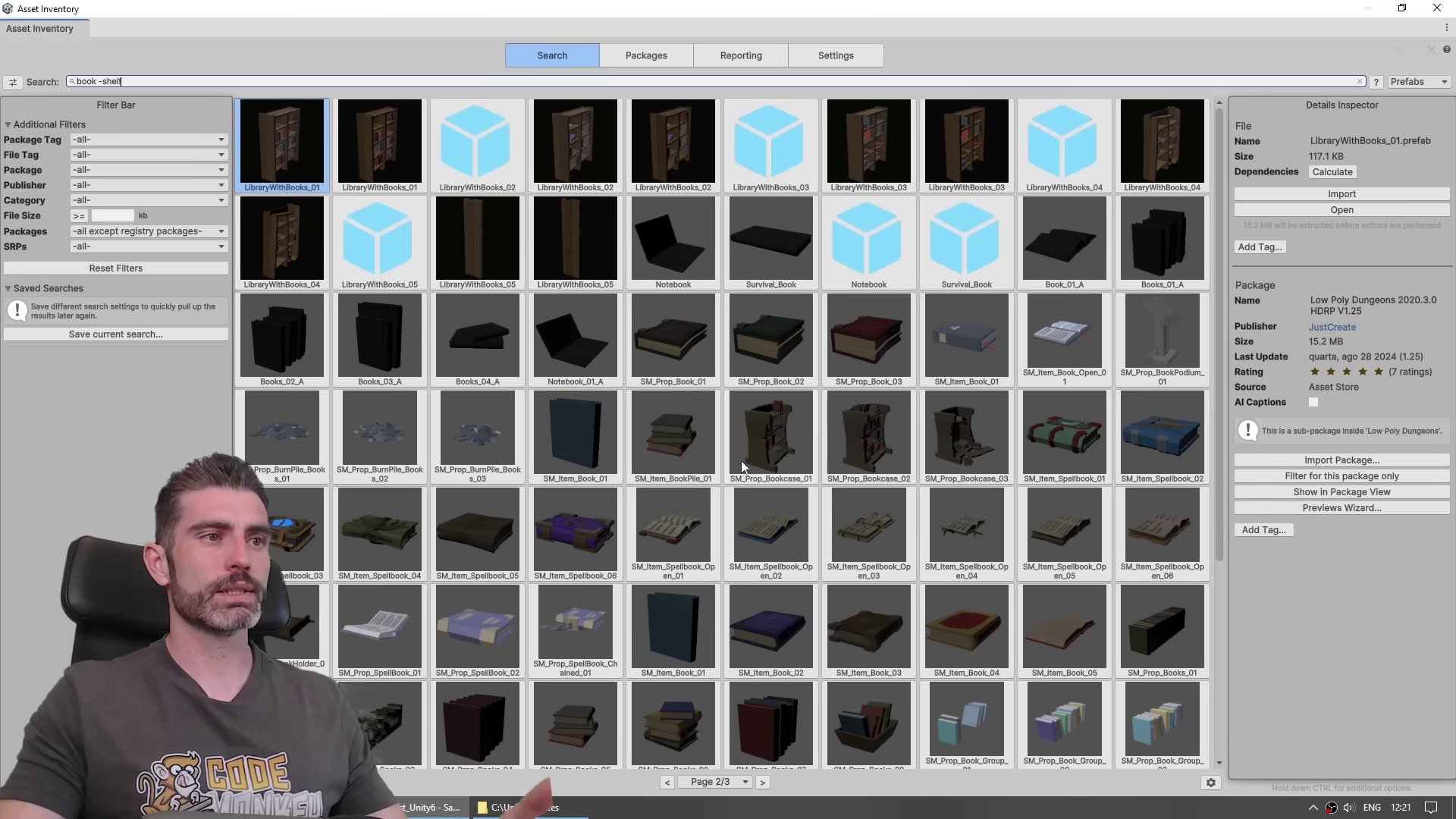
{"action": "left_click", "coordinate": [696, 395]}
{"action": "scroll", "coordinate": [683, 454], "scroll_direction": "down", "scroll_amount": 1}
{"action": "key", "text": "ctrl+a"}
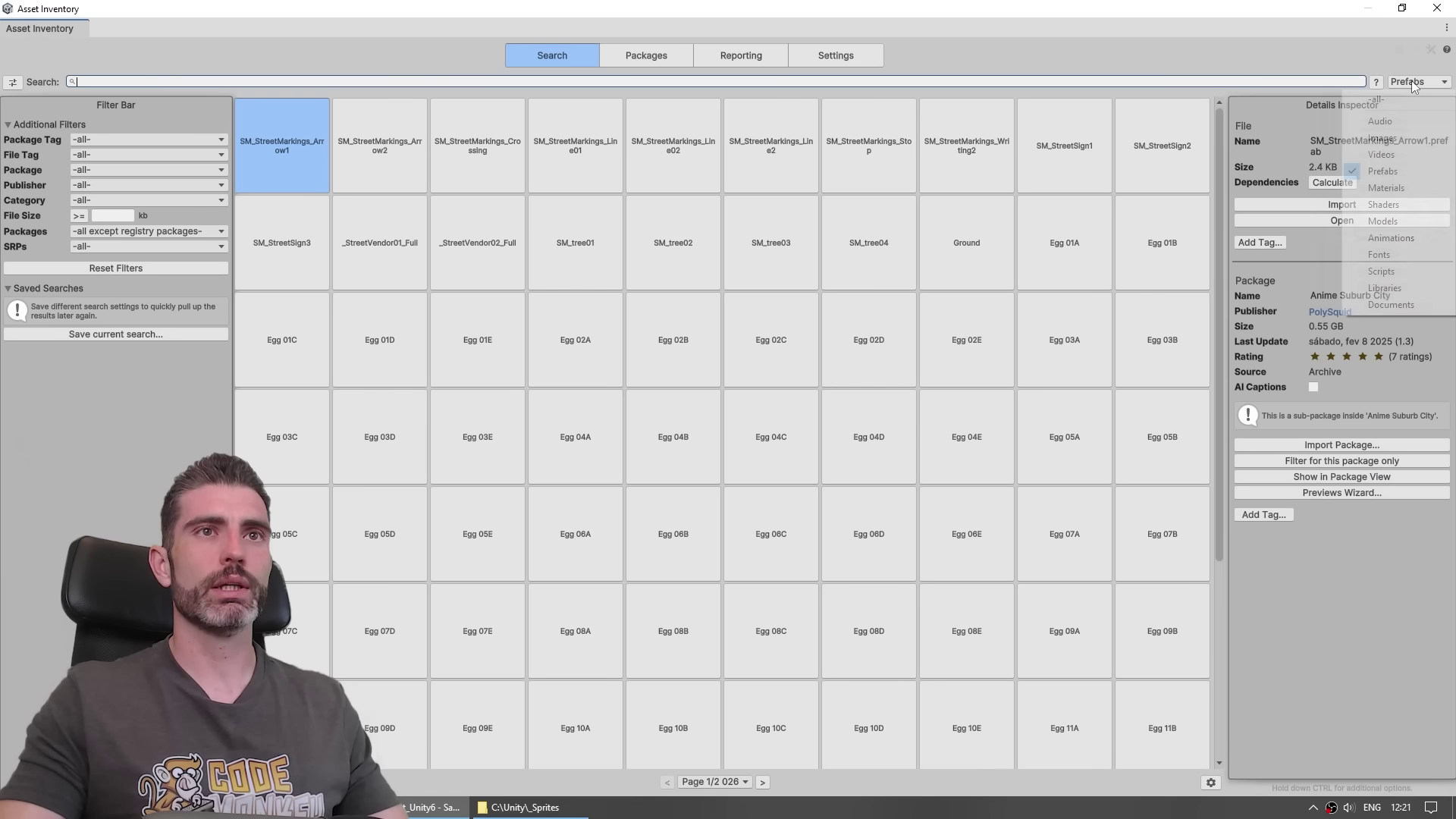
Filter the 'pistol' search to images and import the P_03 pistol image.
{"action": "left_click", "coordinate": [1412, 81]}
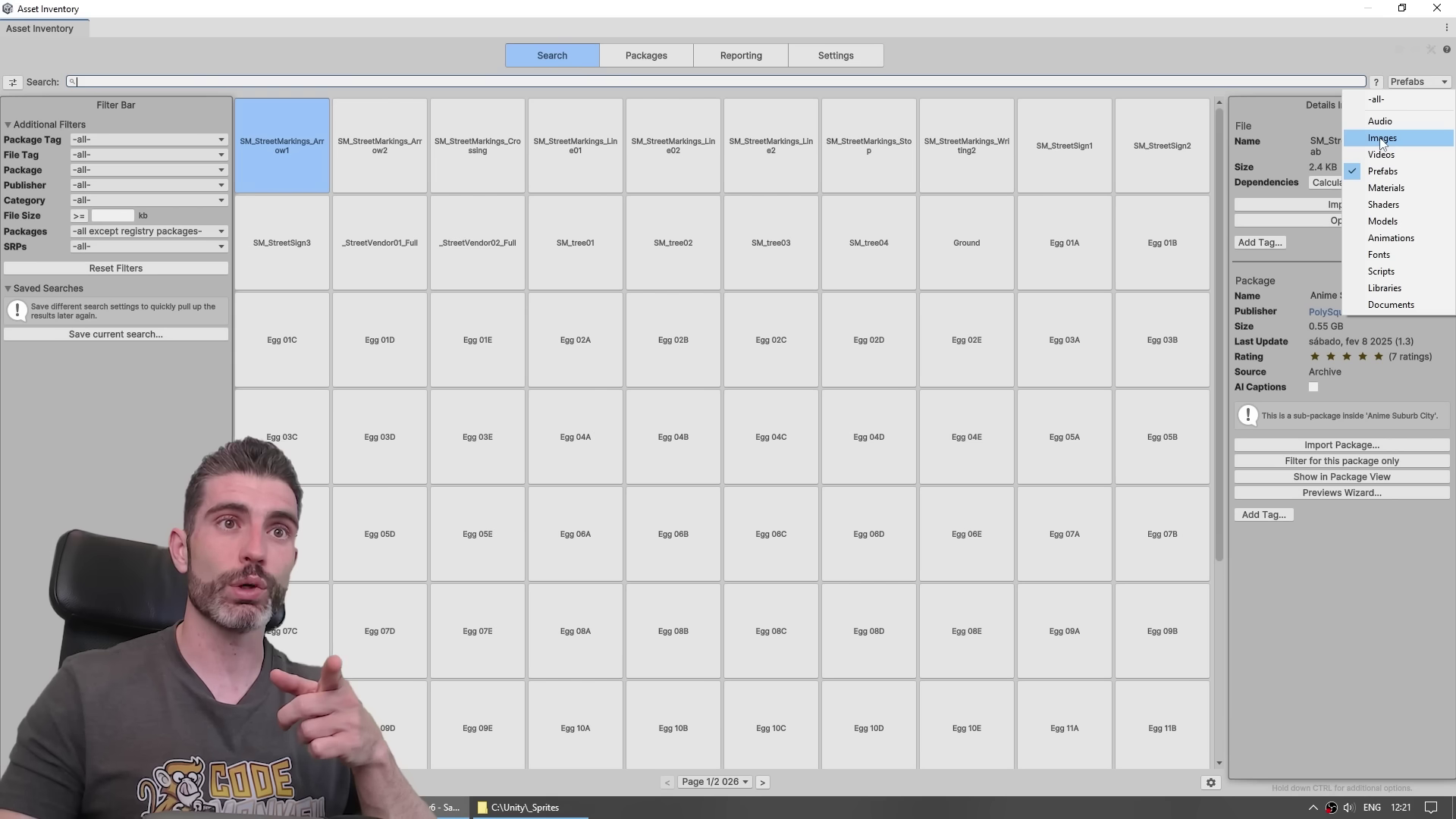
{"action": "key", "text": "Escape"}
{"action": "left_click", "coordinate": [142, 82]}
{"action": "type", "text": "pit"}
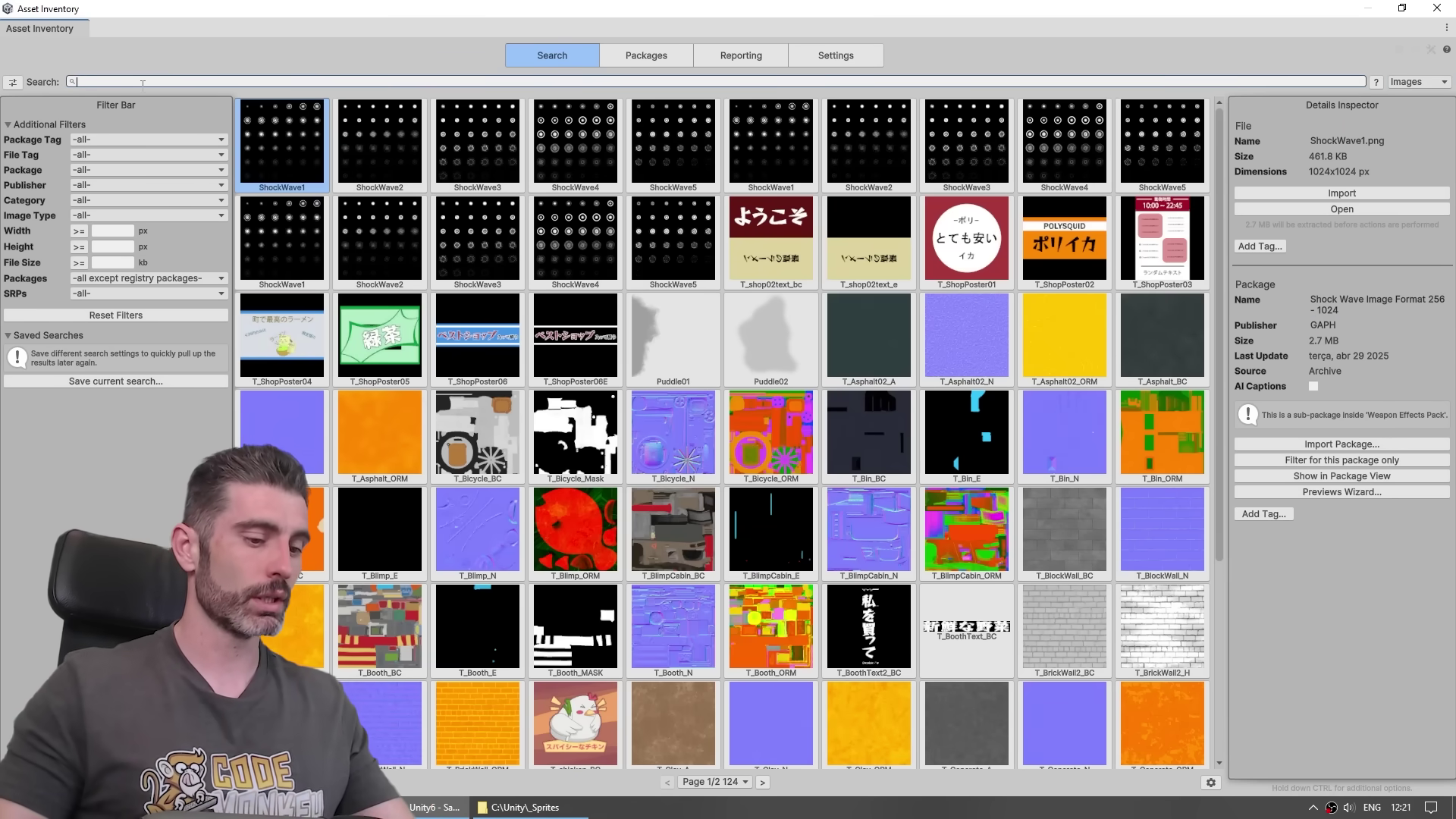
{"action": "type", "text": "tol"}
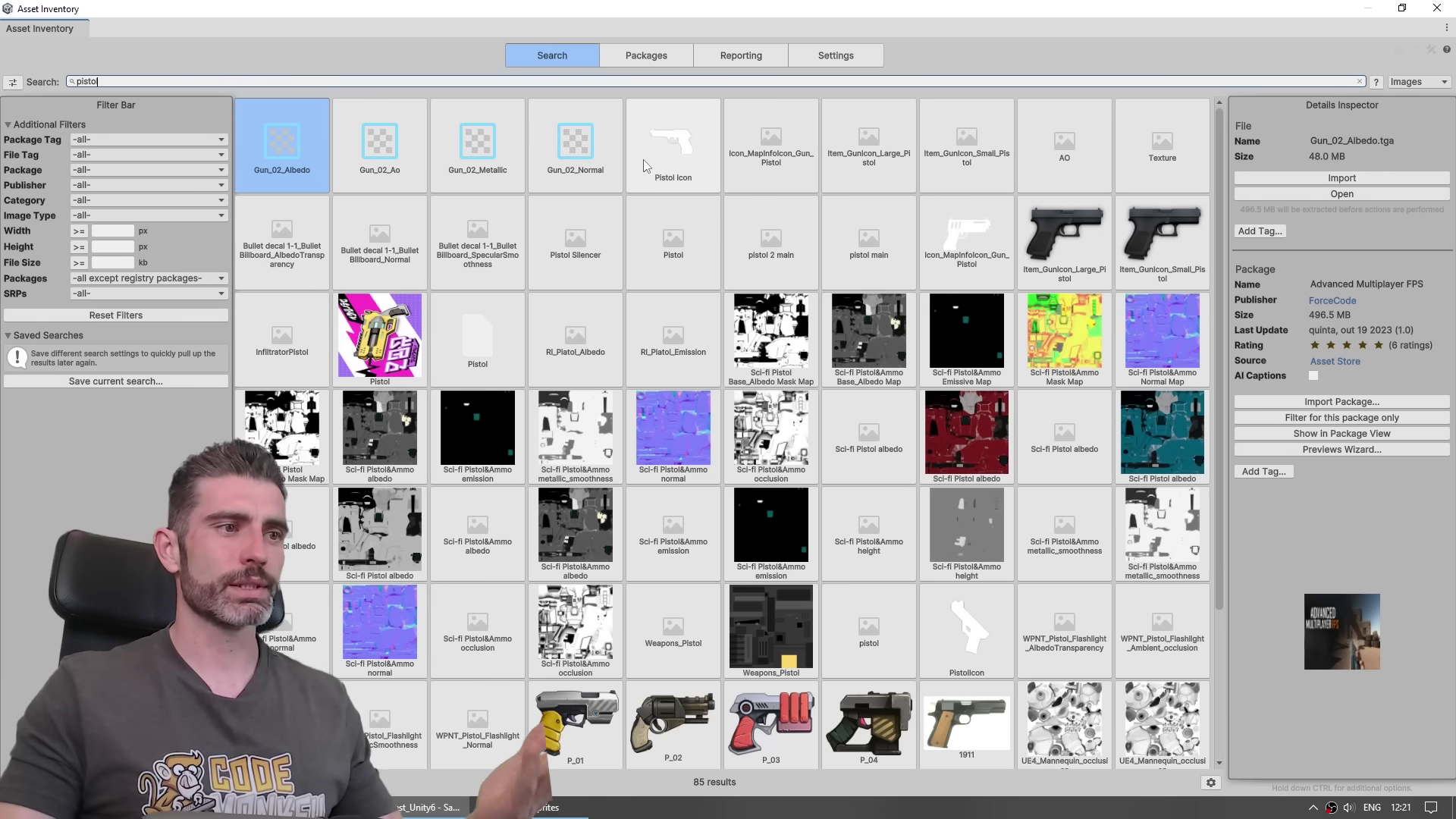
{"action": "scroll", "coordinate": [896, 311], "scroll_direction": "down", "scroll_amount": 2}
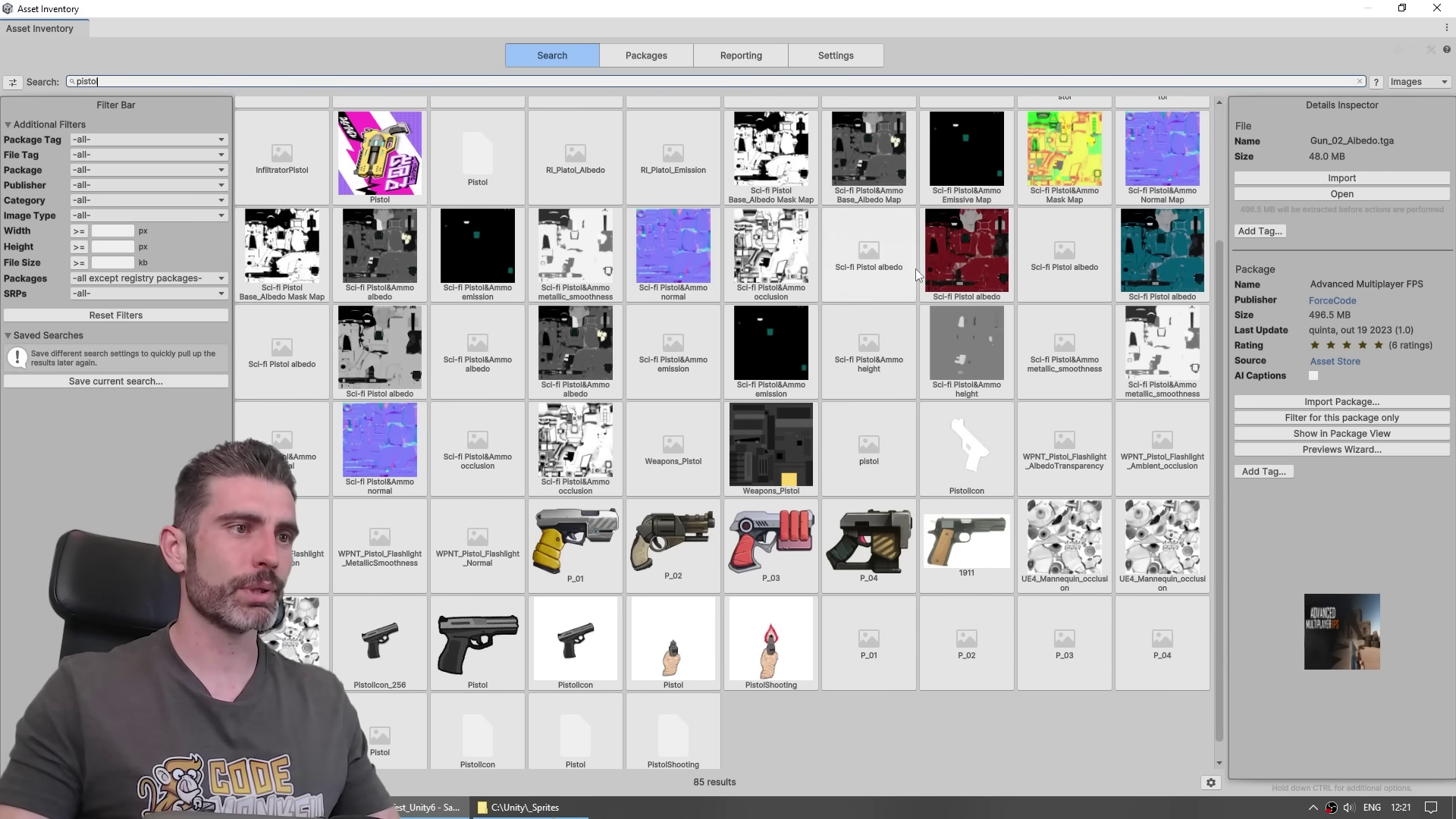
{"action": "left_click", "coordinate": [784, 546]}
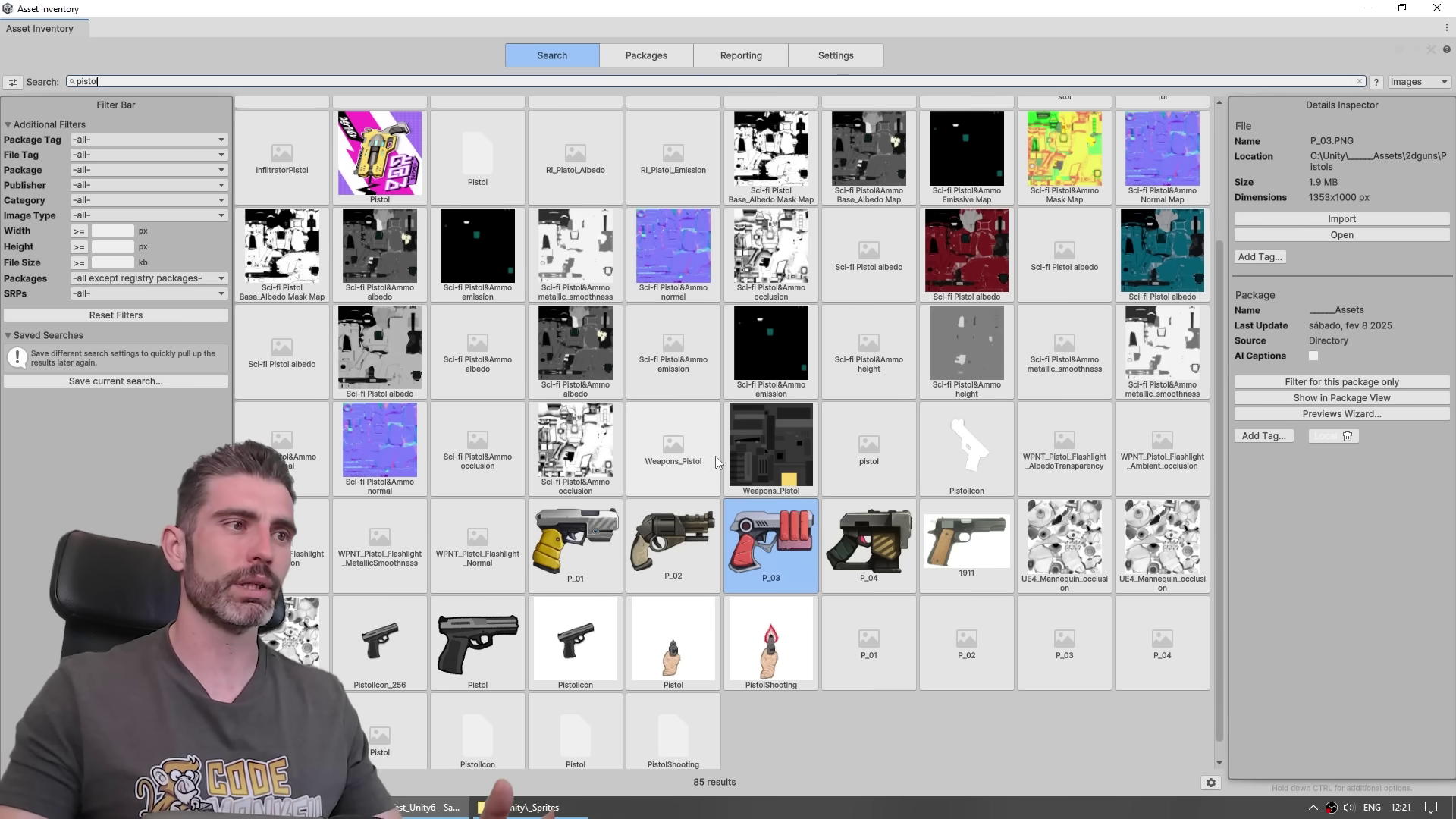
{"action": "key", "text": "super+Down"}
{"action": "double_click", "coordinate": [855, 252]}
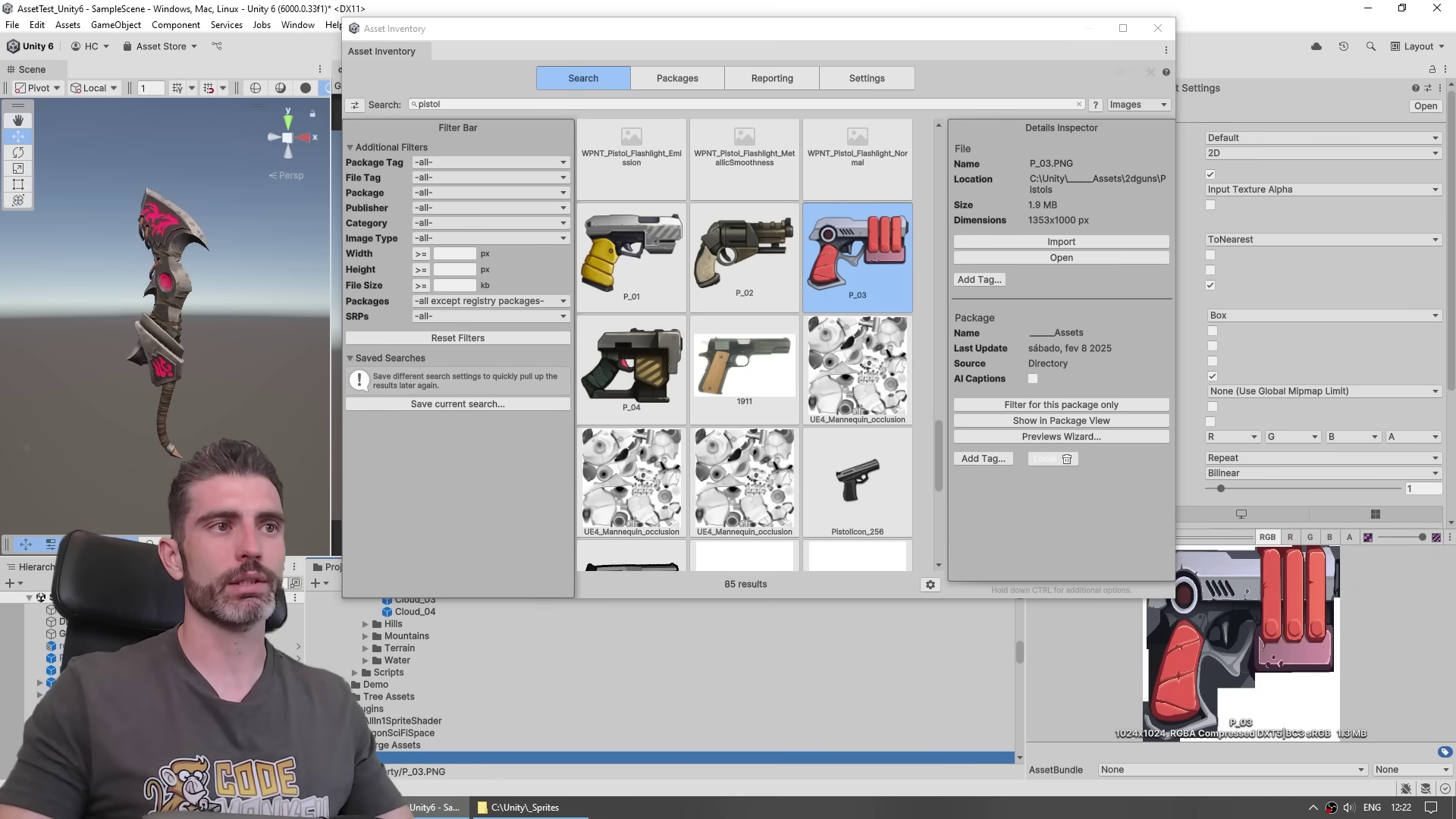
Maximize Asset Inventory and switch the pistol search results to audio clips.
{"action": "left_click", "coordinate": [1123, 28]}
{"action": "left_click", "coordinate": [1416, 82]}
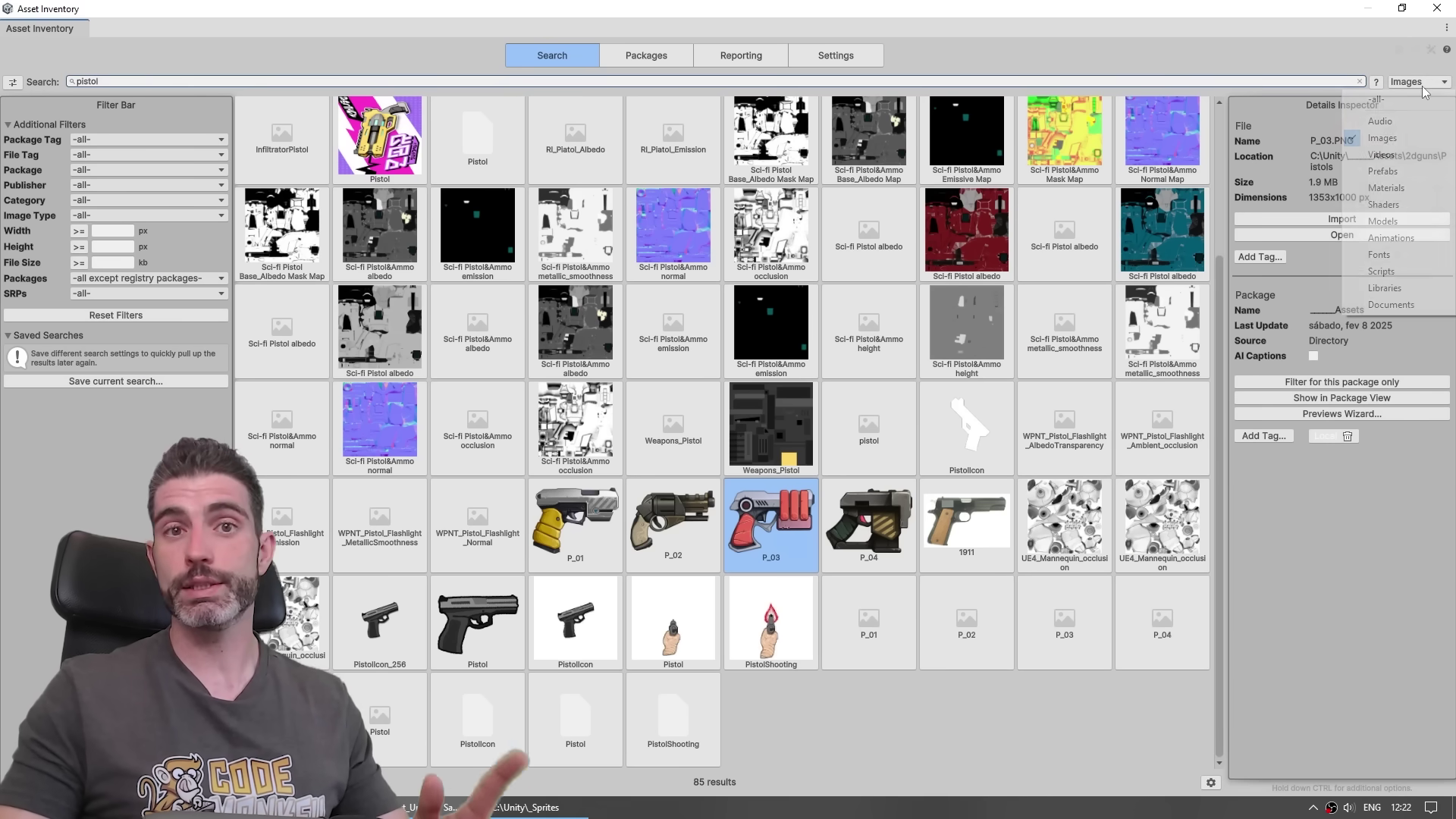
{"action": "left_click", "coordinate": [1380, 122]}
{"action": "left_click", "coordinate": [196, 79]}
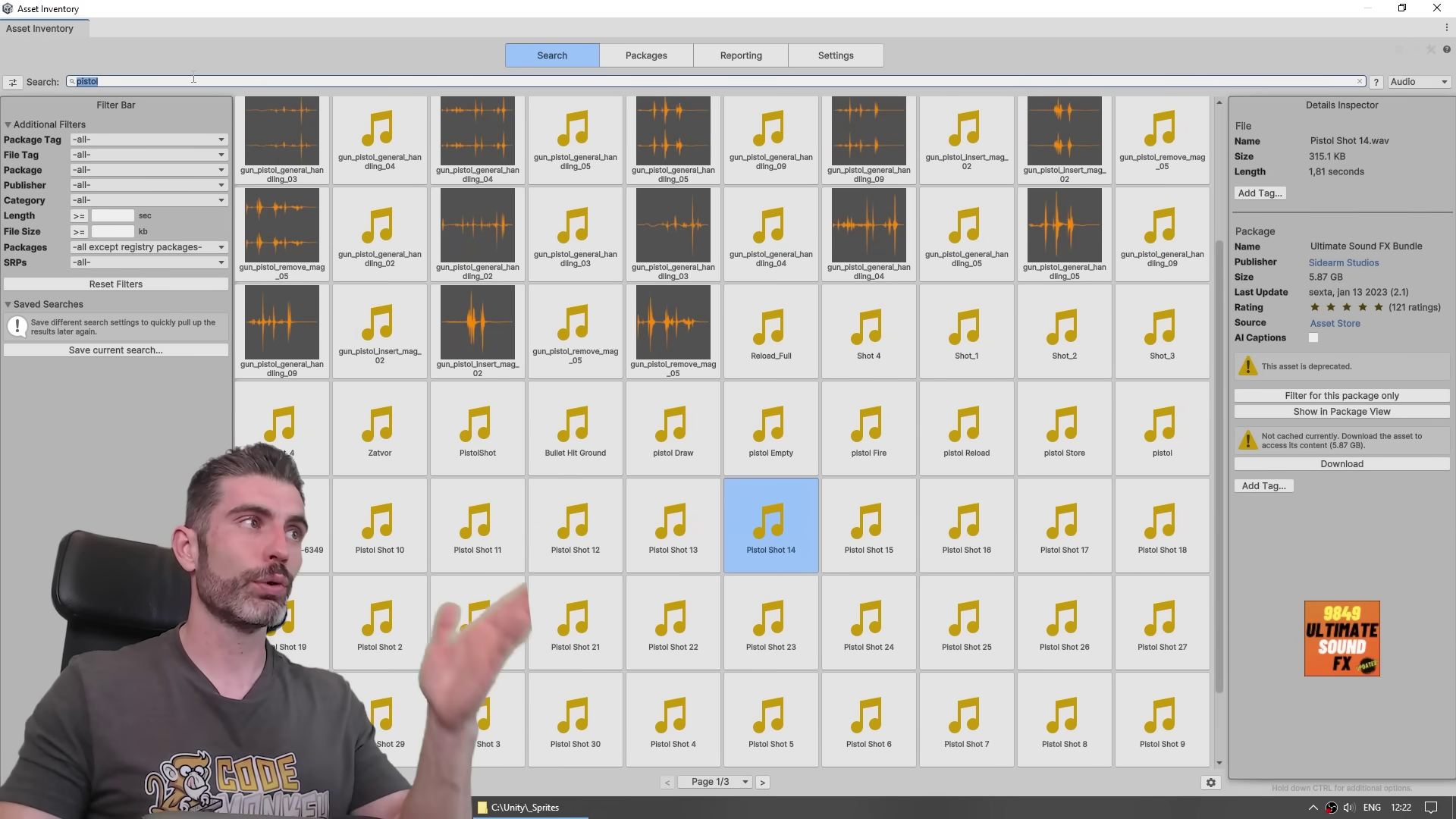
Preview the gun_pistol_general_handling_04 and gun_pistol_remove_mag_05 sounds, then check the page list.
{"action": "left_click", "coordinate": [15, 219]}
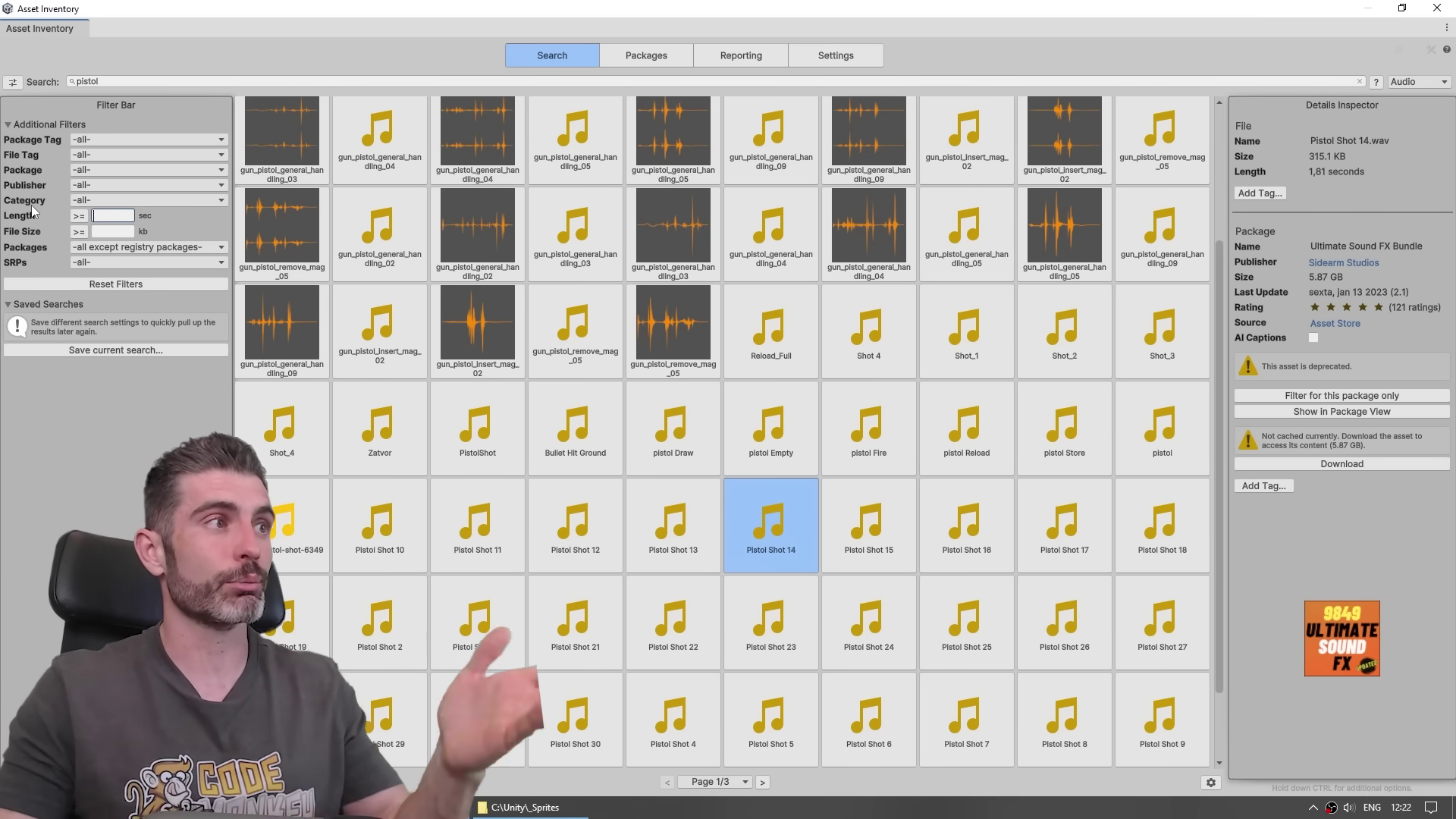
{"action": "left_click", "coordinate": [461, 156]}
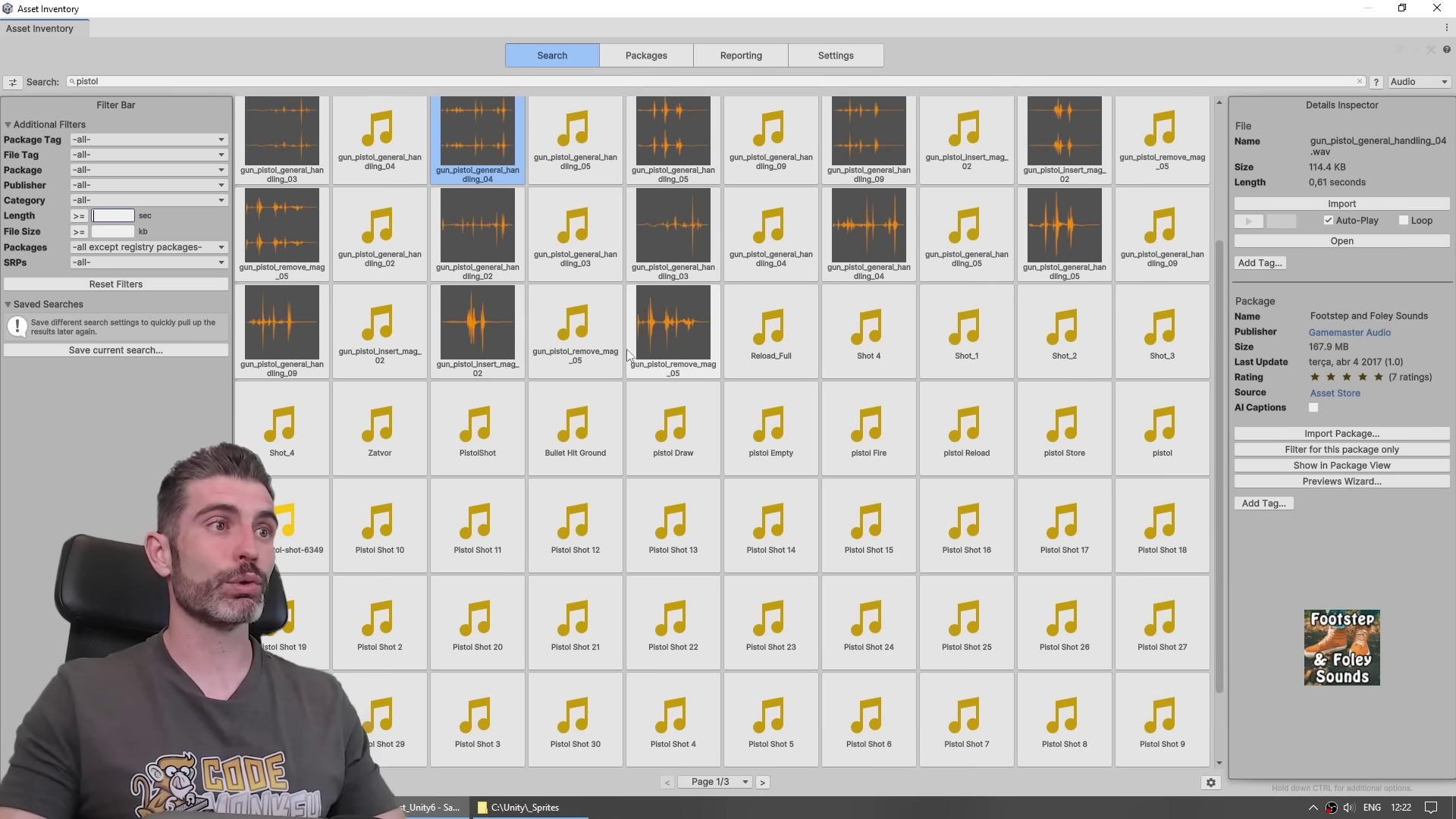
{"action": "left_click", "coordinate": [673, 340]}
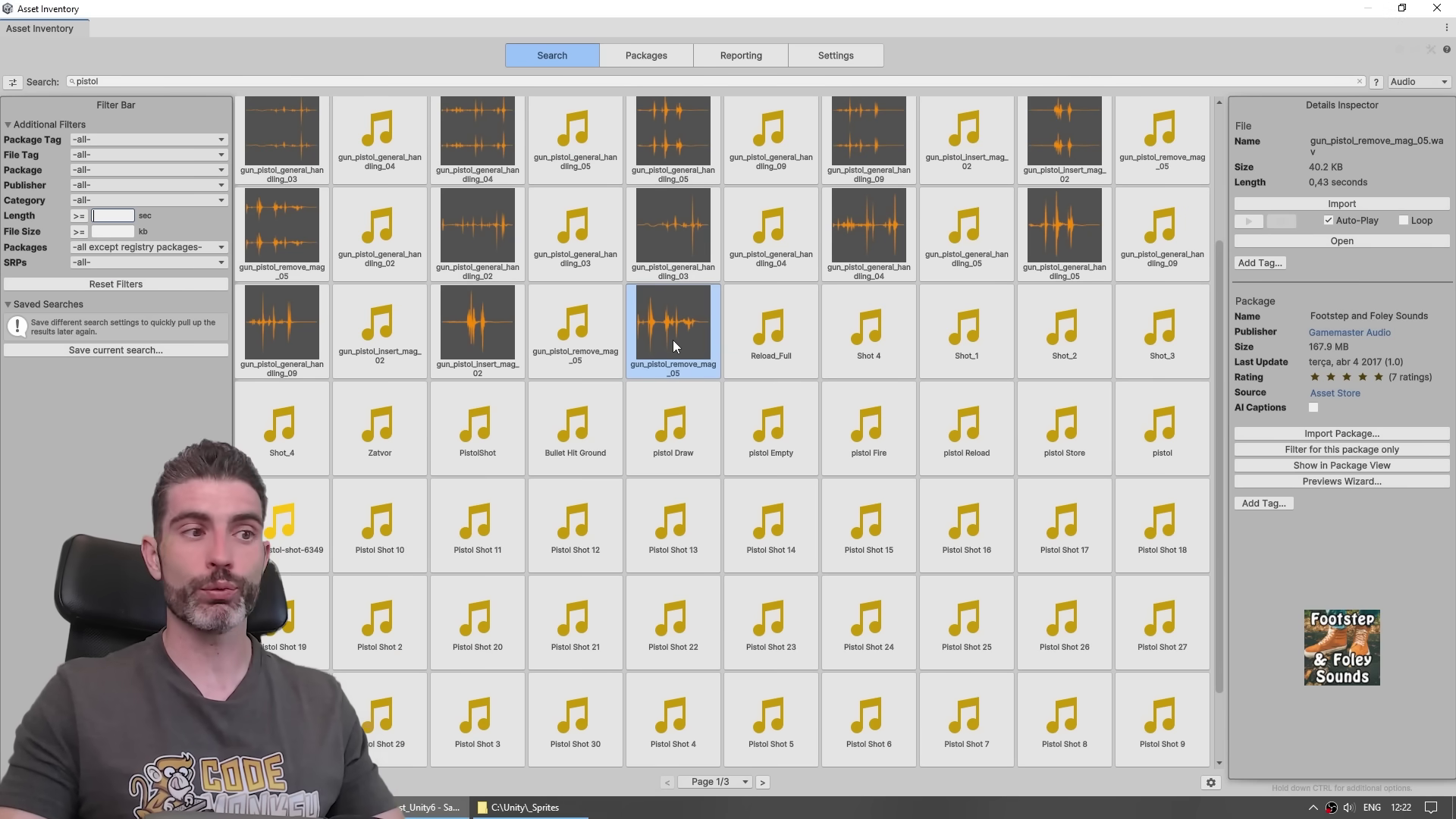
{"action": "scroll", "coordinate": [813, 724], "scroll_direction": "down", "scroll_amount": 2}
{"action": "left_click", "coordinate": [729, 782]}
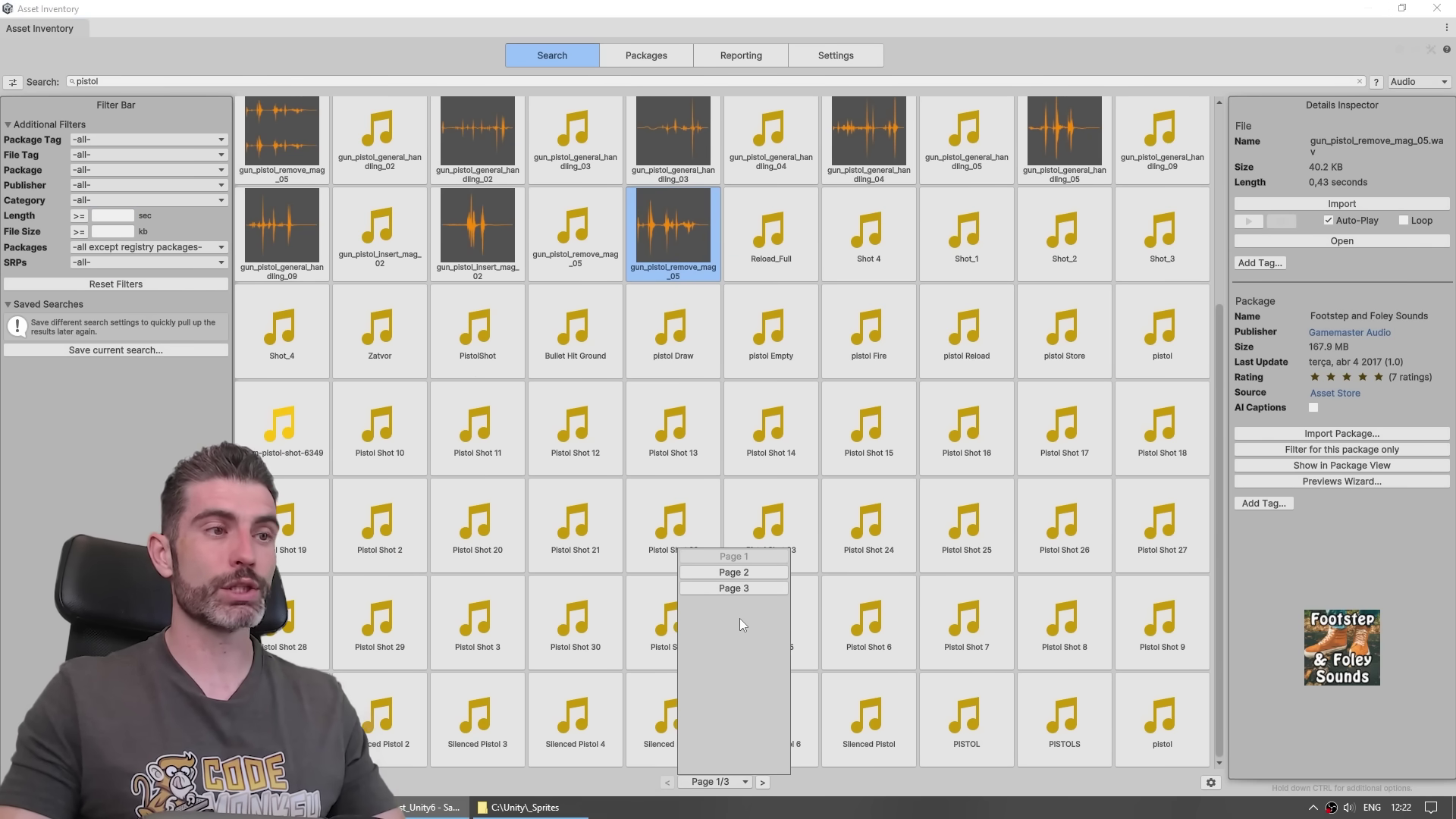
{"action": "left_click", "coordinate": [574, 778]}
{"action": "type", "text": "car"}
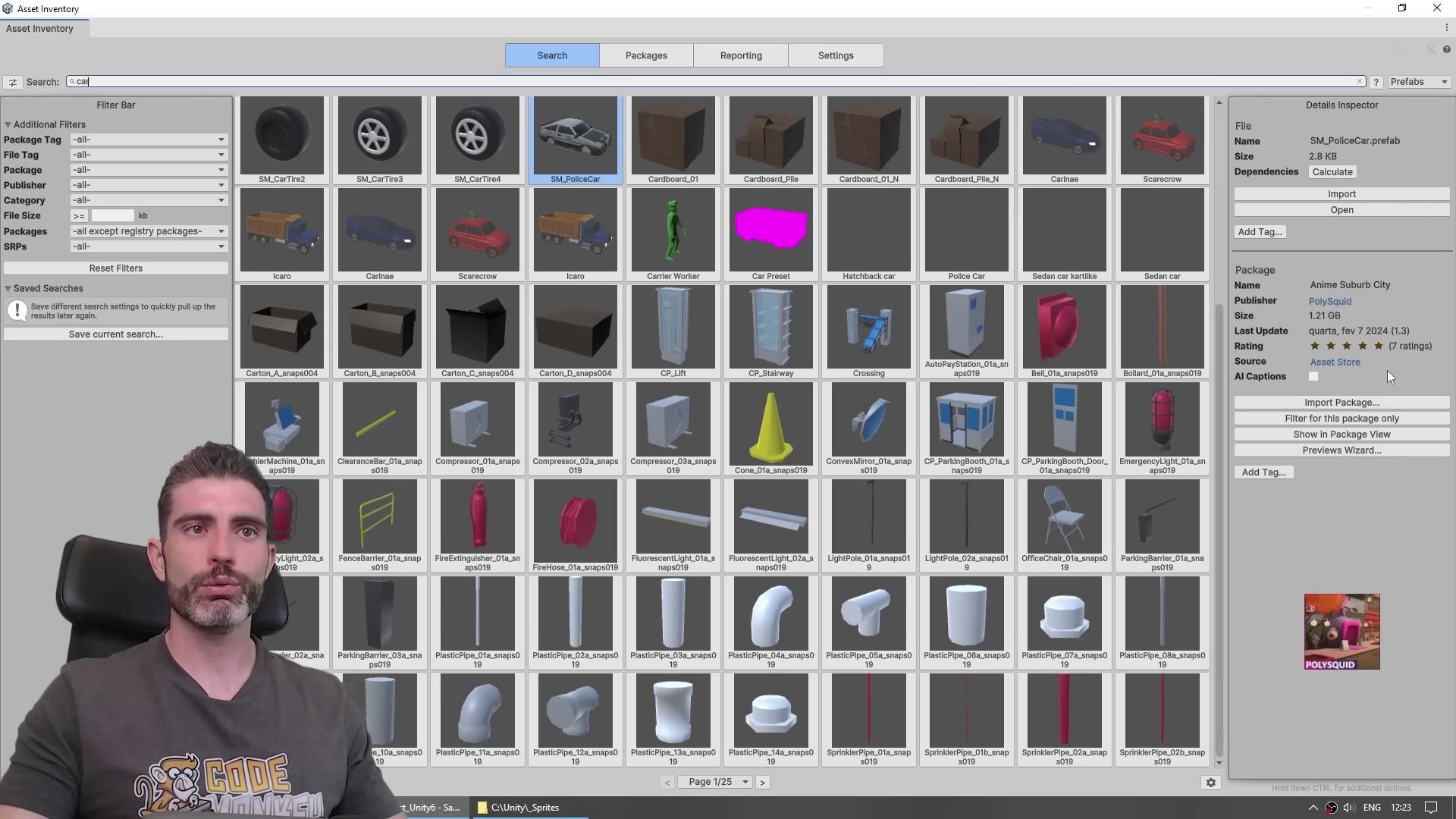
Release Ctrl so SM_PoliceCar's details panel shows its standard buttons again.
{"action": "key", "text": "ctrl"}
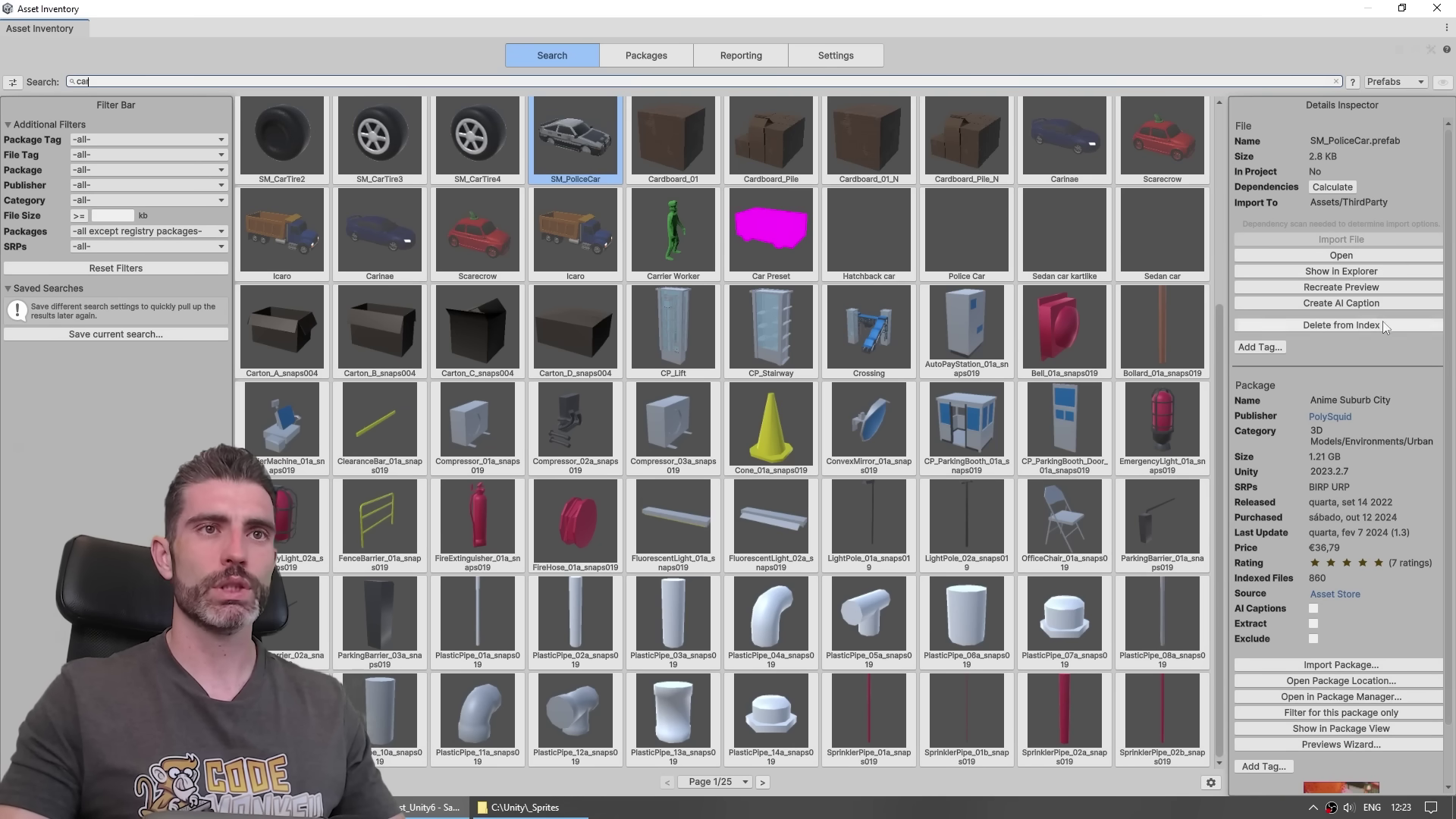
Build the project package usage report and view Airplane Race Creator's package details.
{"action": "key", "text": "ctrl"}
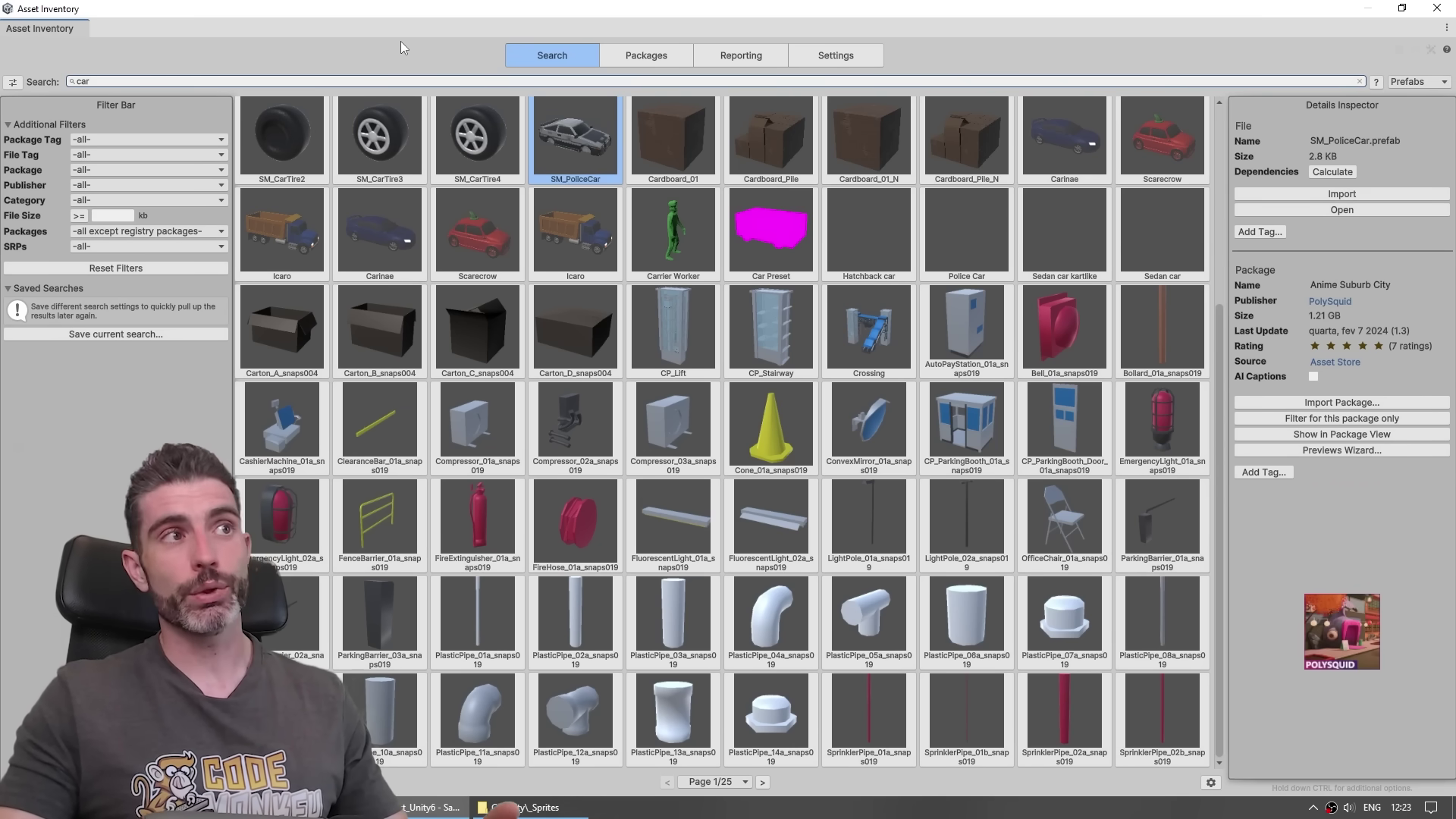
{"action": "left_click", "coordinate": [614, 55]}
{"action": "left_click", "coordinate": [746, 57]}
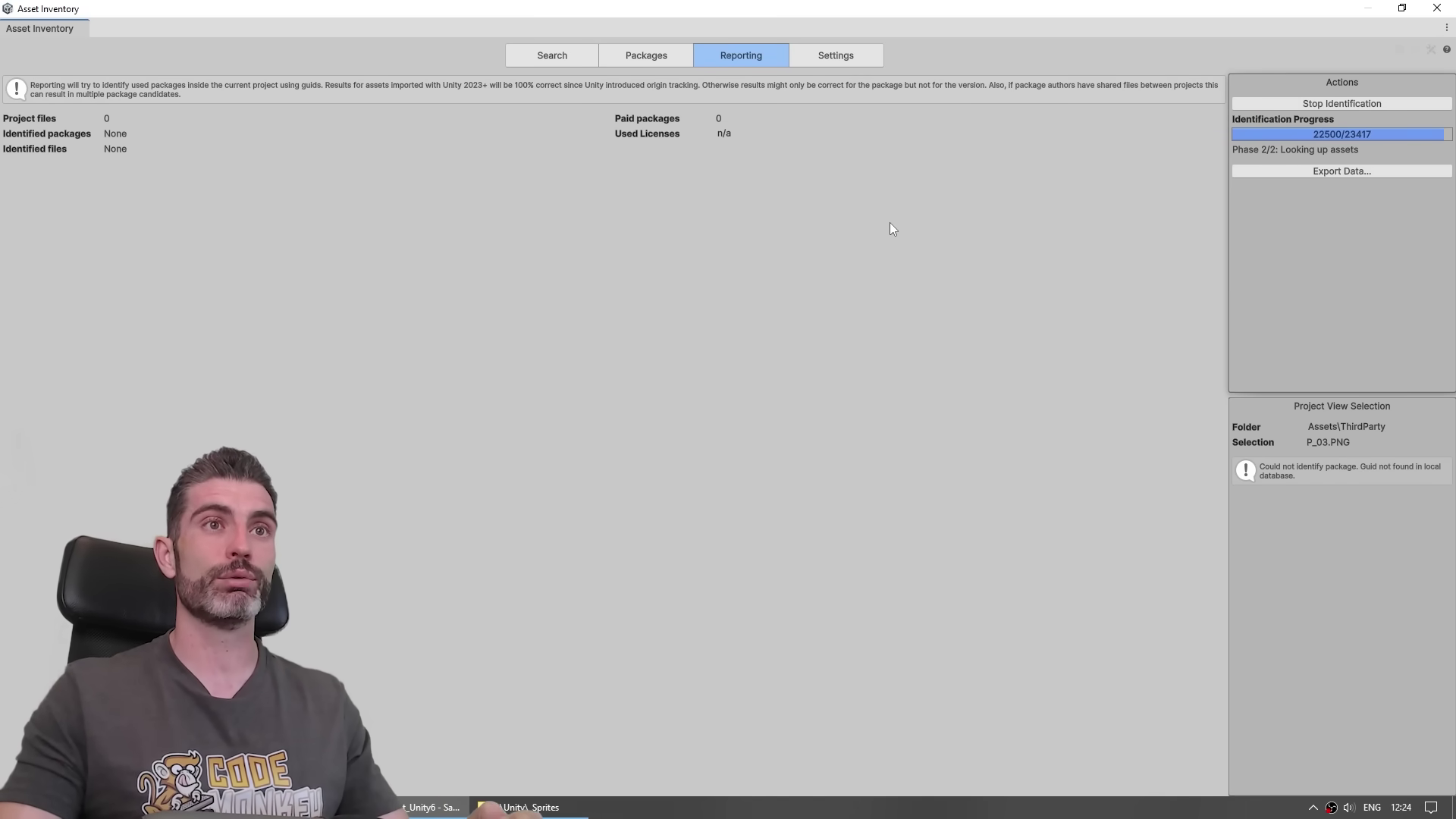
{"action": "scroll", "coordinate": [365, 394], "scroll_direction": "down", "scroll_amount": 2}
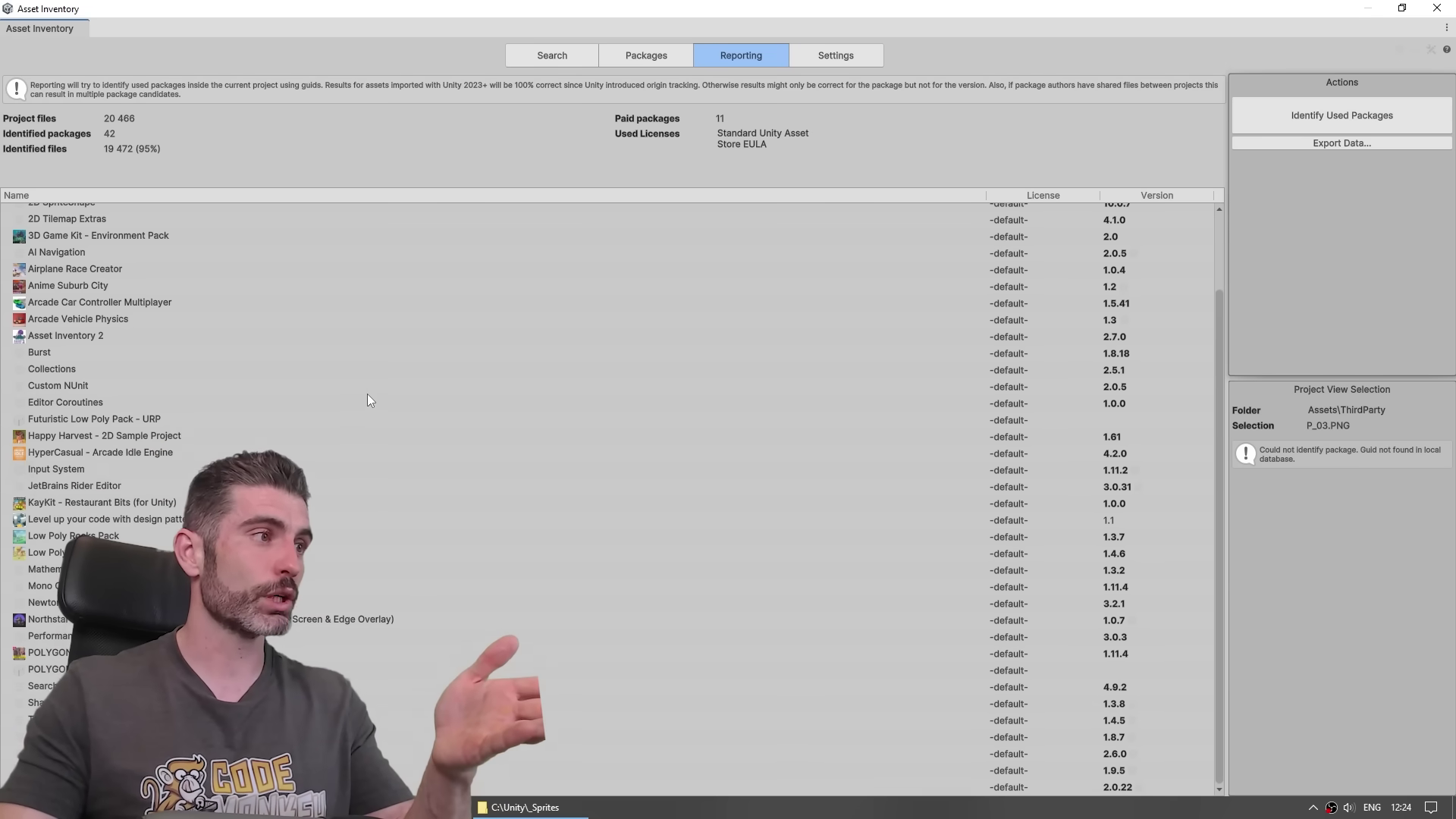
{"action": "scroll", "coordinate": [387, 456], "scroll_direction": "up", "scroll_amount": 2}
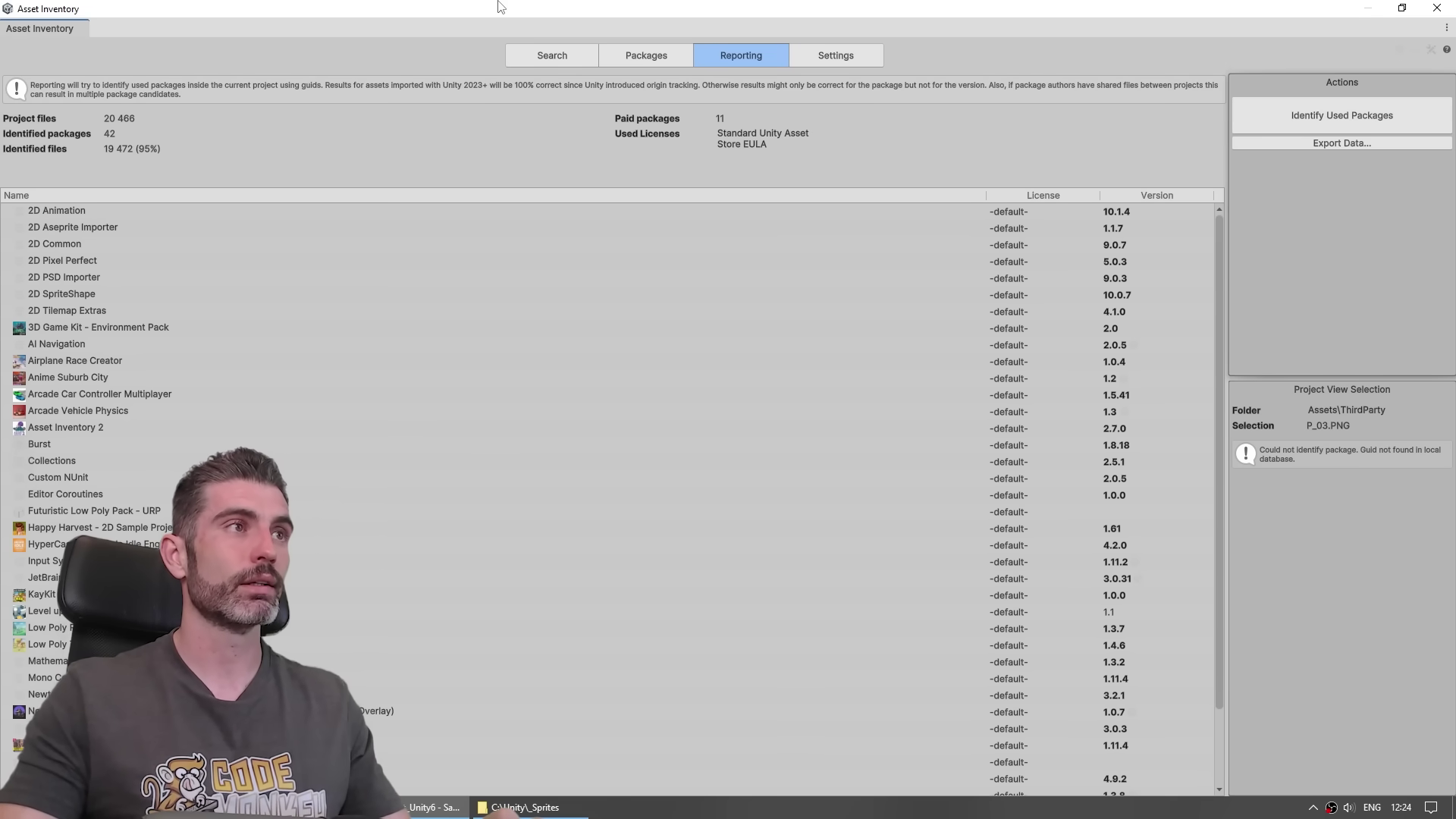
{"action": "left_click_drag", "start_coordinate": [503, 9], "coordinate": [1043, 74]}
{"action": "scroll", "coordinate": [530, 627], "scroll_direction": "up", "scroll_amount": 10}
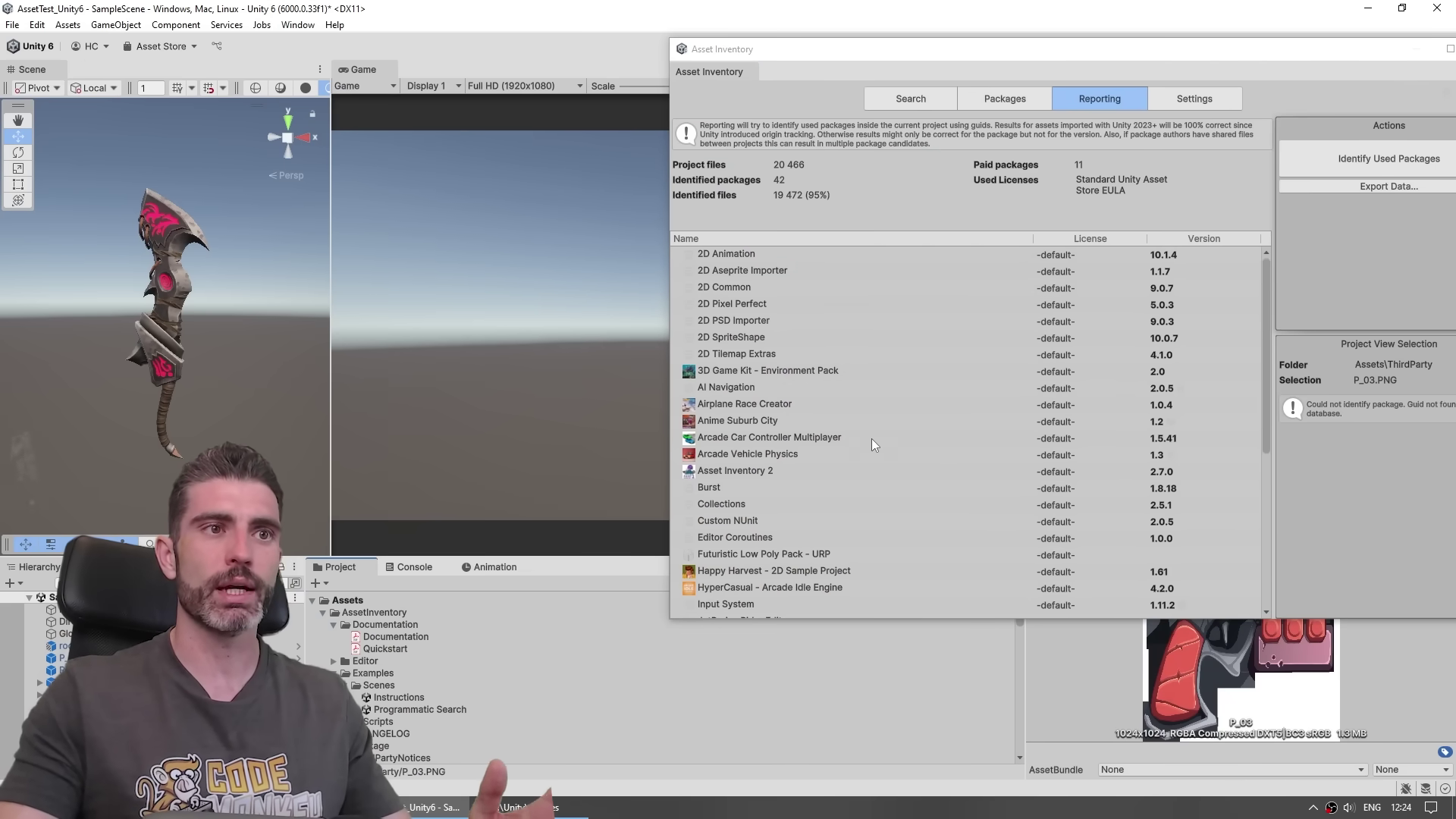
{"action": "left_click", "coordinate": [845, 403]}
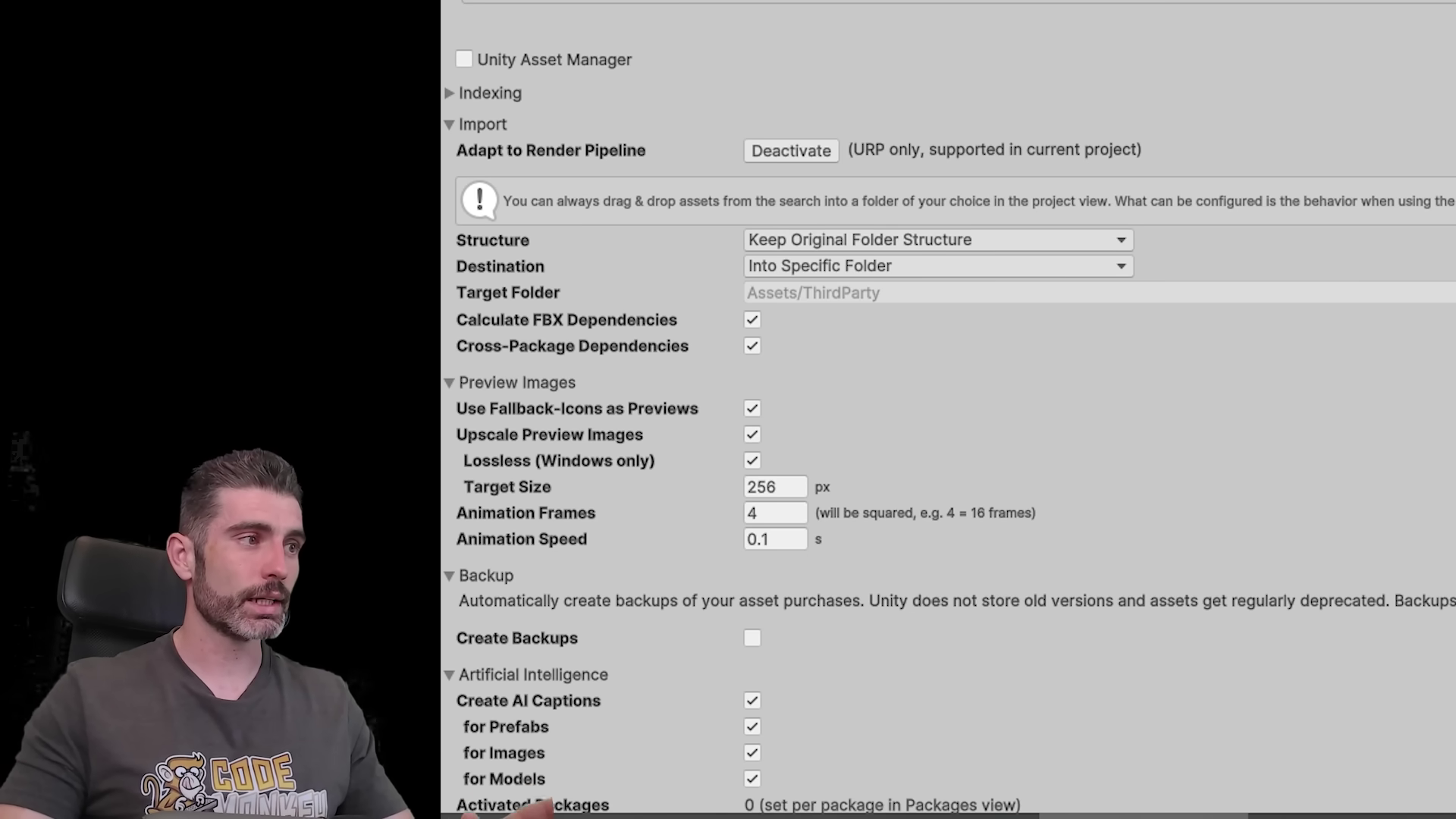
{"action": "scroll", "coordinate": [944, 455], "scroll_direction": "down", "scroll_amount": 3}
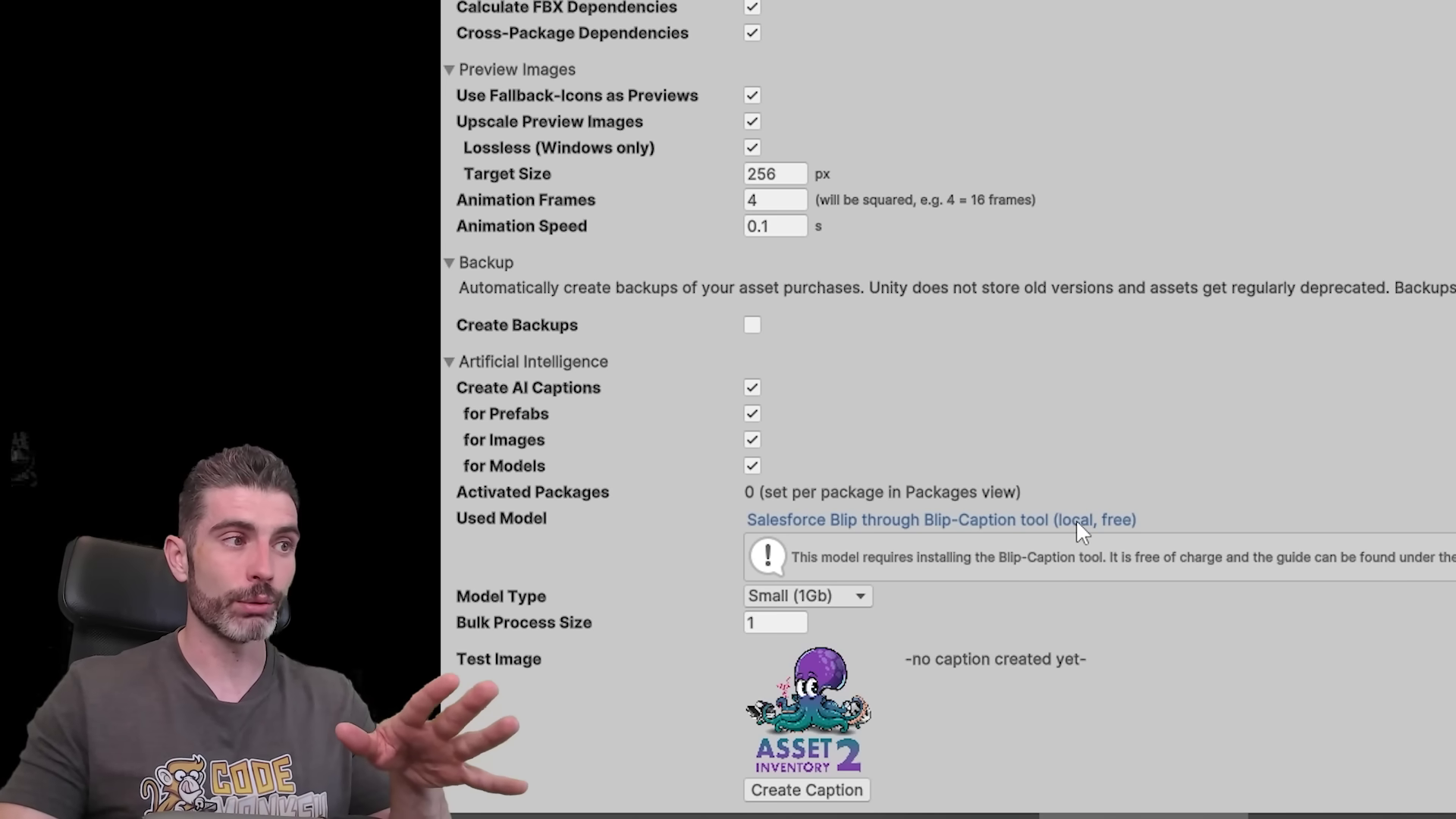
Follow the Salesforce Blip model link to the blip-caption GitHub page.
{"action": "left_click", "coordinate": [937, 523]}
{"action": "scroll", "coordinate": [728, 455], "scroll_direction": "down", "scroll_amount": 2}
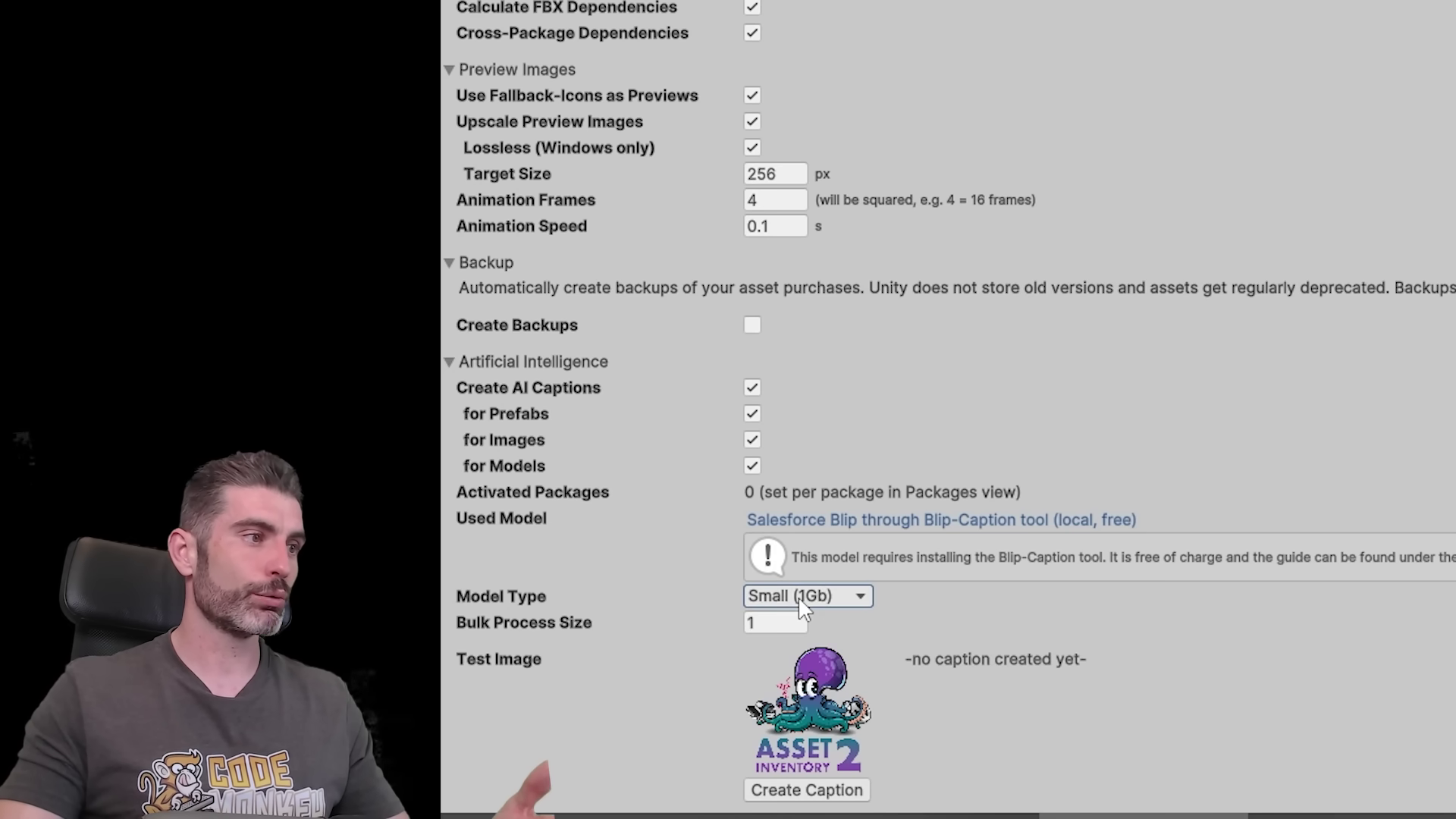
Set the caption Model Type to Large (1.8Gb) and create a test caption.
{"action": "left_click", "coordinate": [807, 596]}
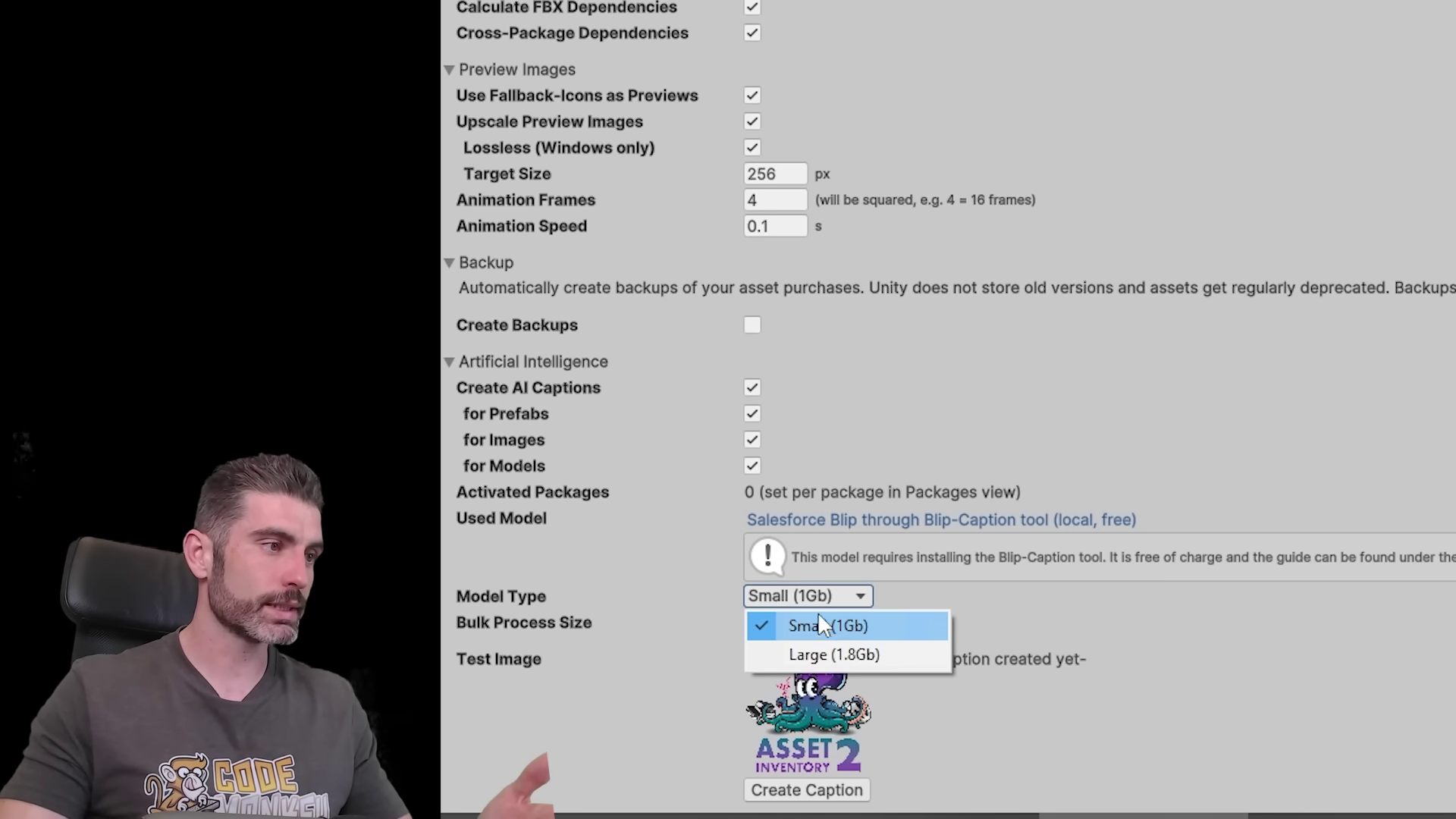
{"action": "left_click", "coordinate": [834, 654]}
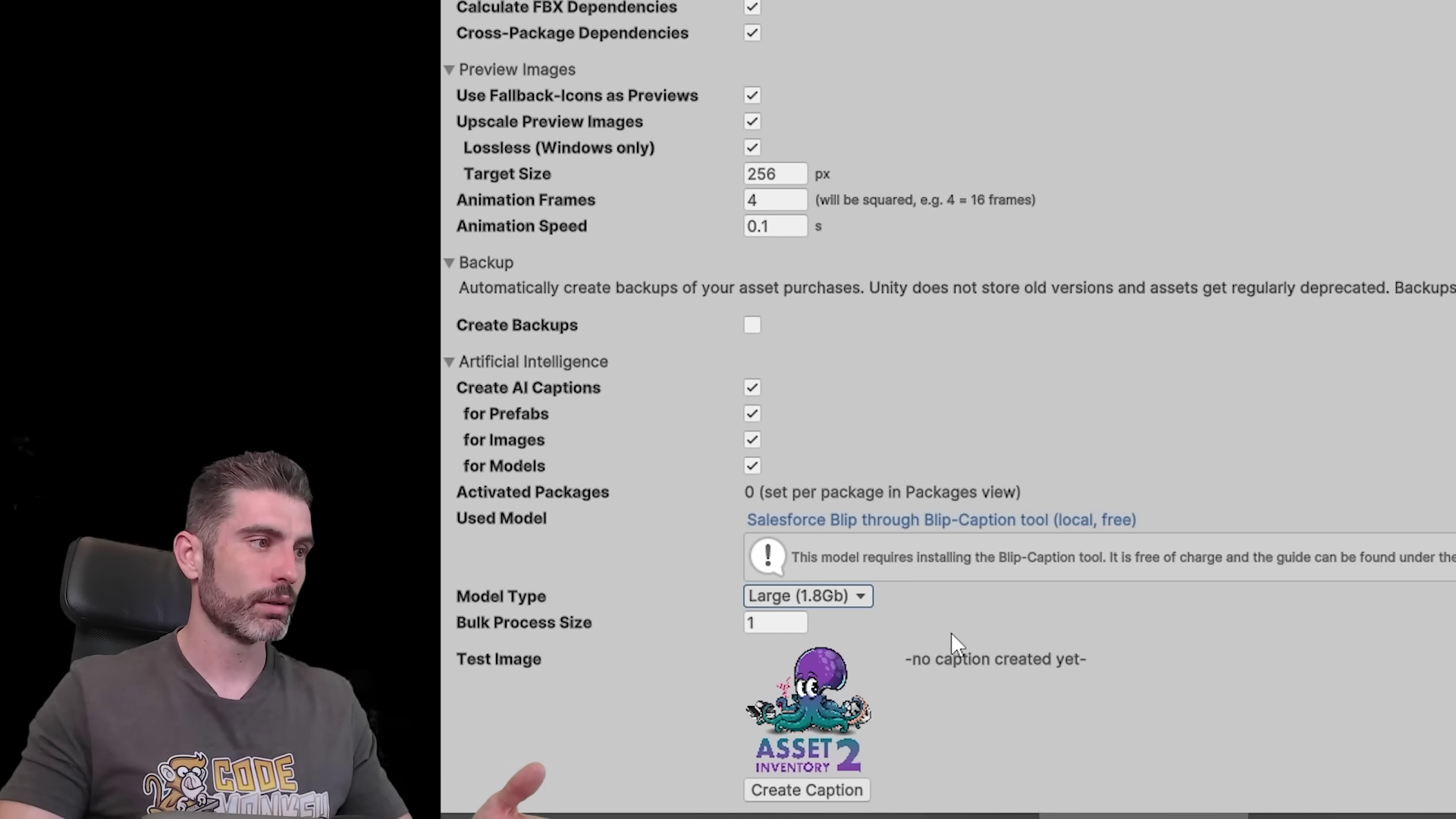
{"action": "left_click", "coordinate": [805, 791]}
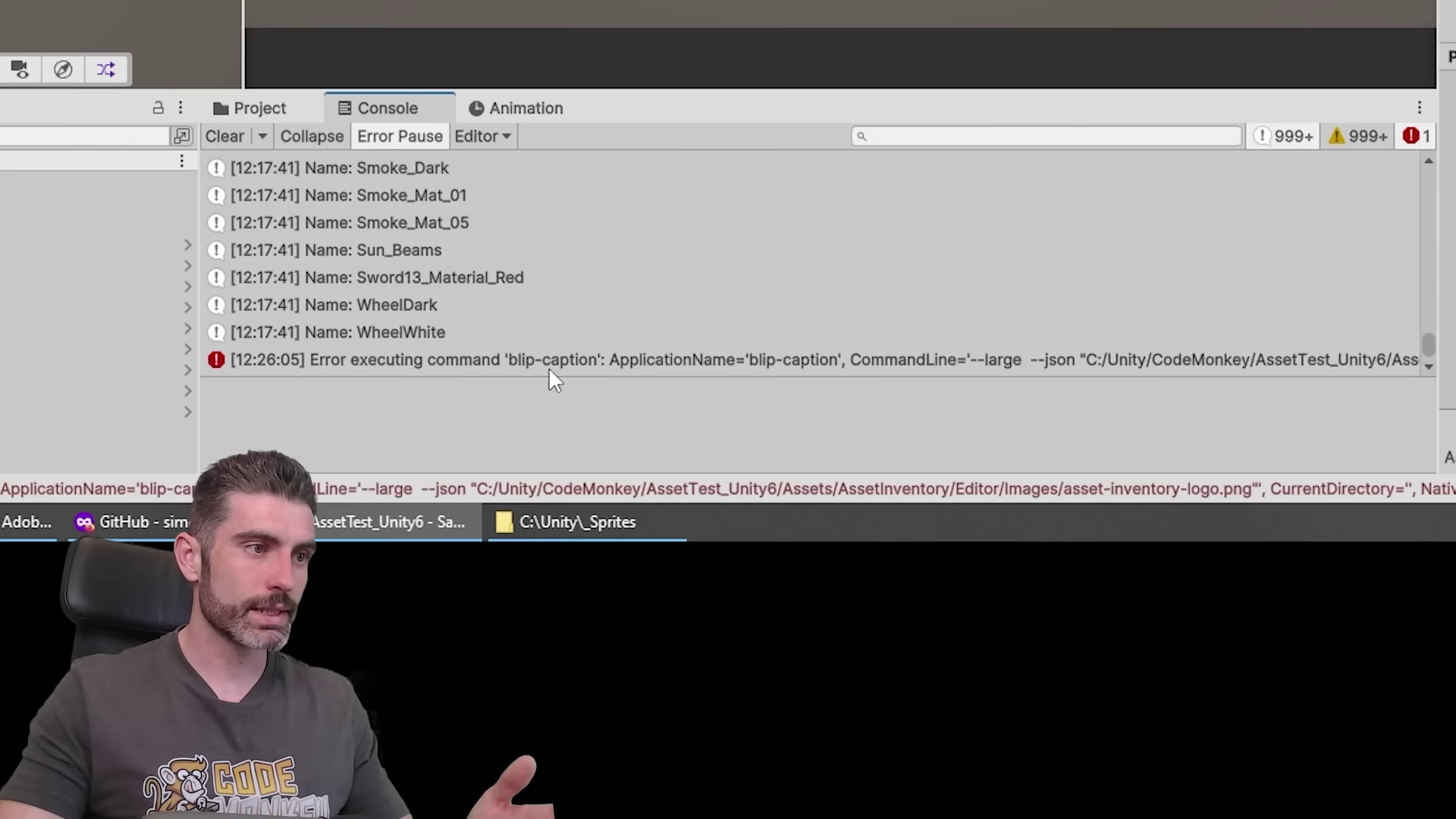
Select the blip-caption error in the Console and highlight its message text.
{"action": "left_click", "coordinate": [546, 366]}
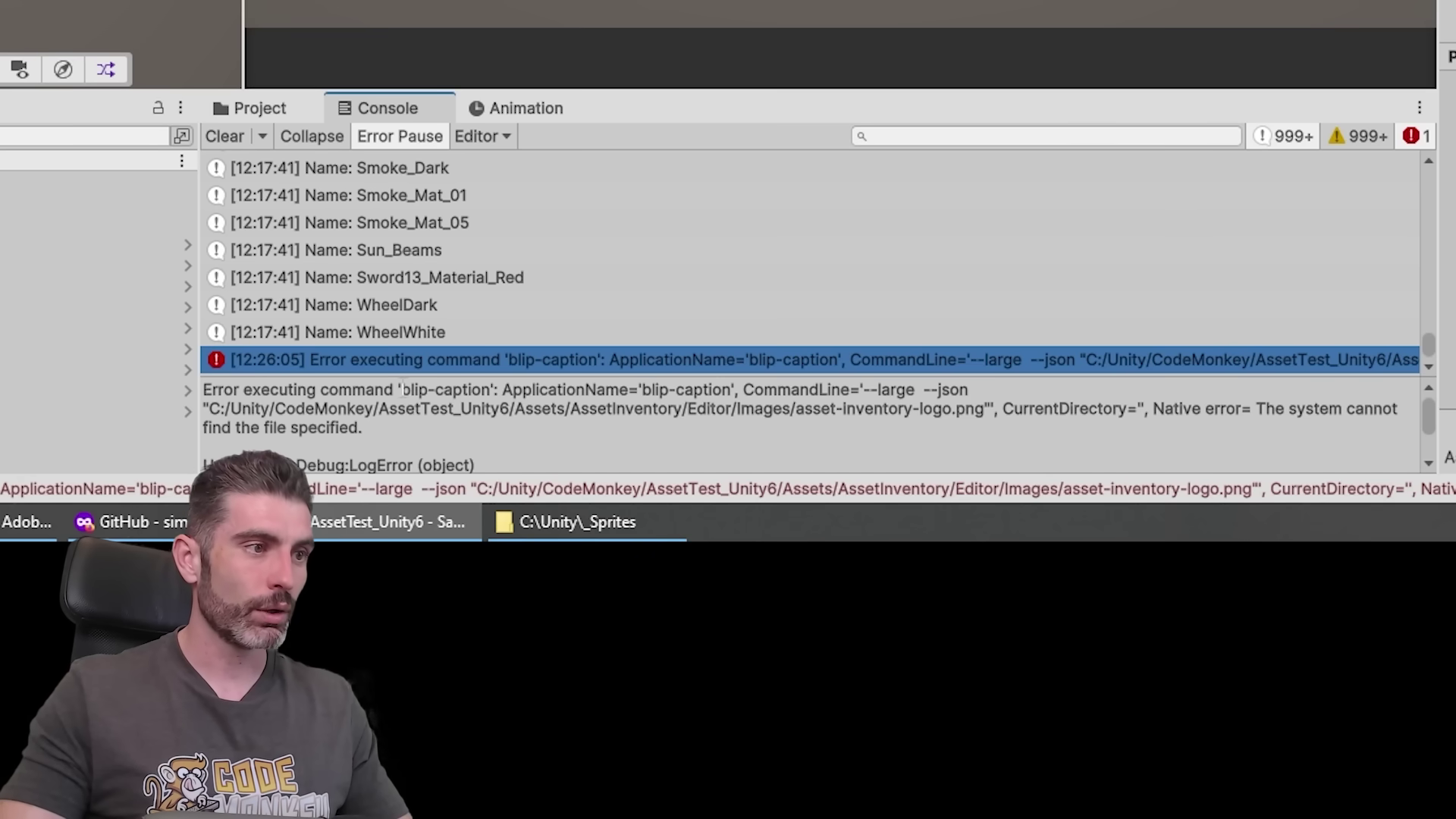
{"action": "left_click", "coordinate": [578, 392]}
{"action": "left_click", "coordinate": [470, 393]}
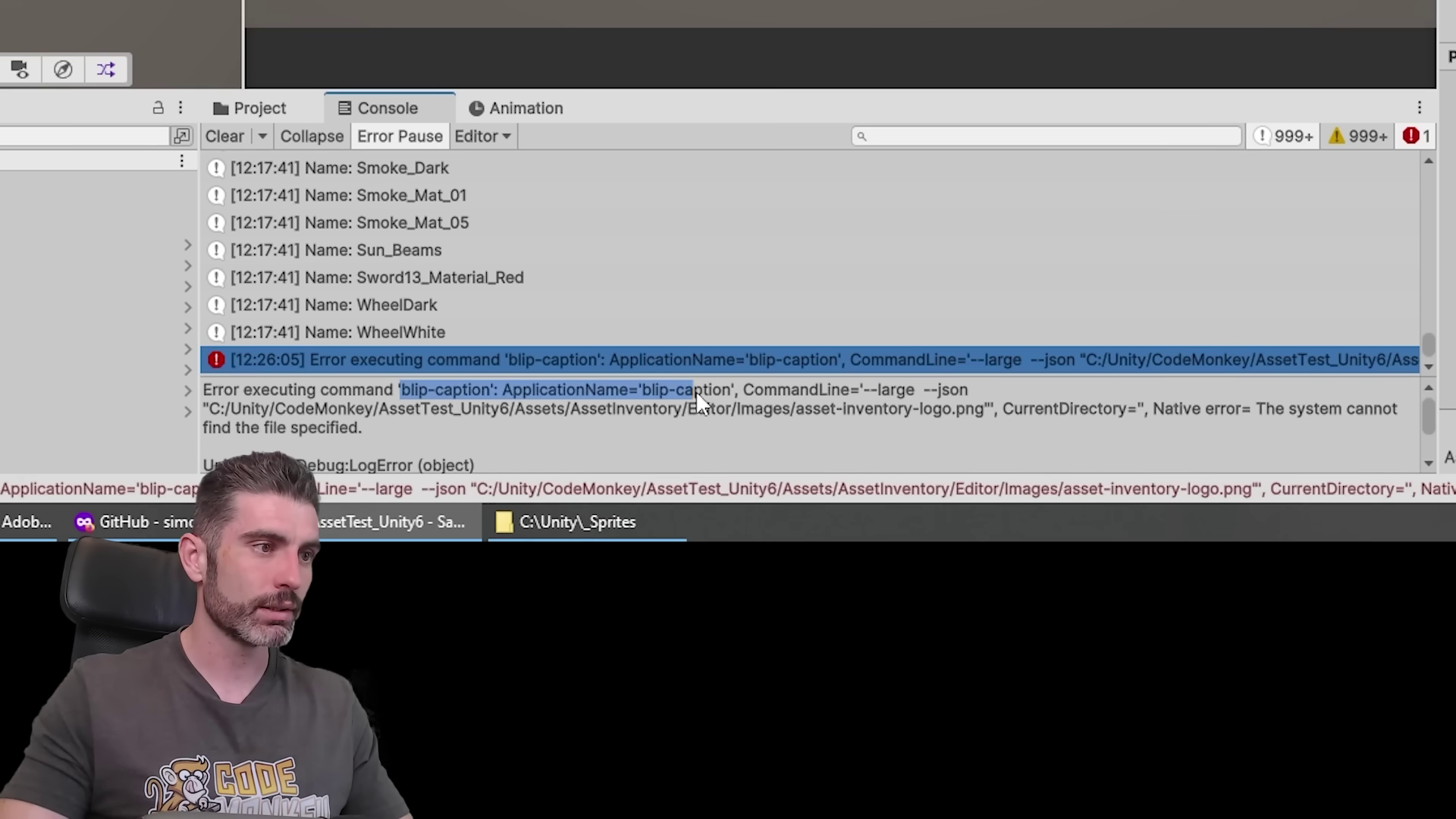
Copy the failed blip-caption --large command and run it in Command Prompt.
{"action": "left_click_drag", "start_coordinate": [398, 390], "coordinate": [976, 409]}
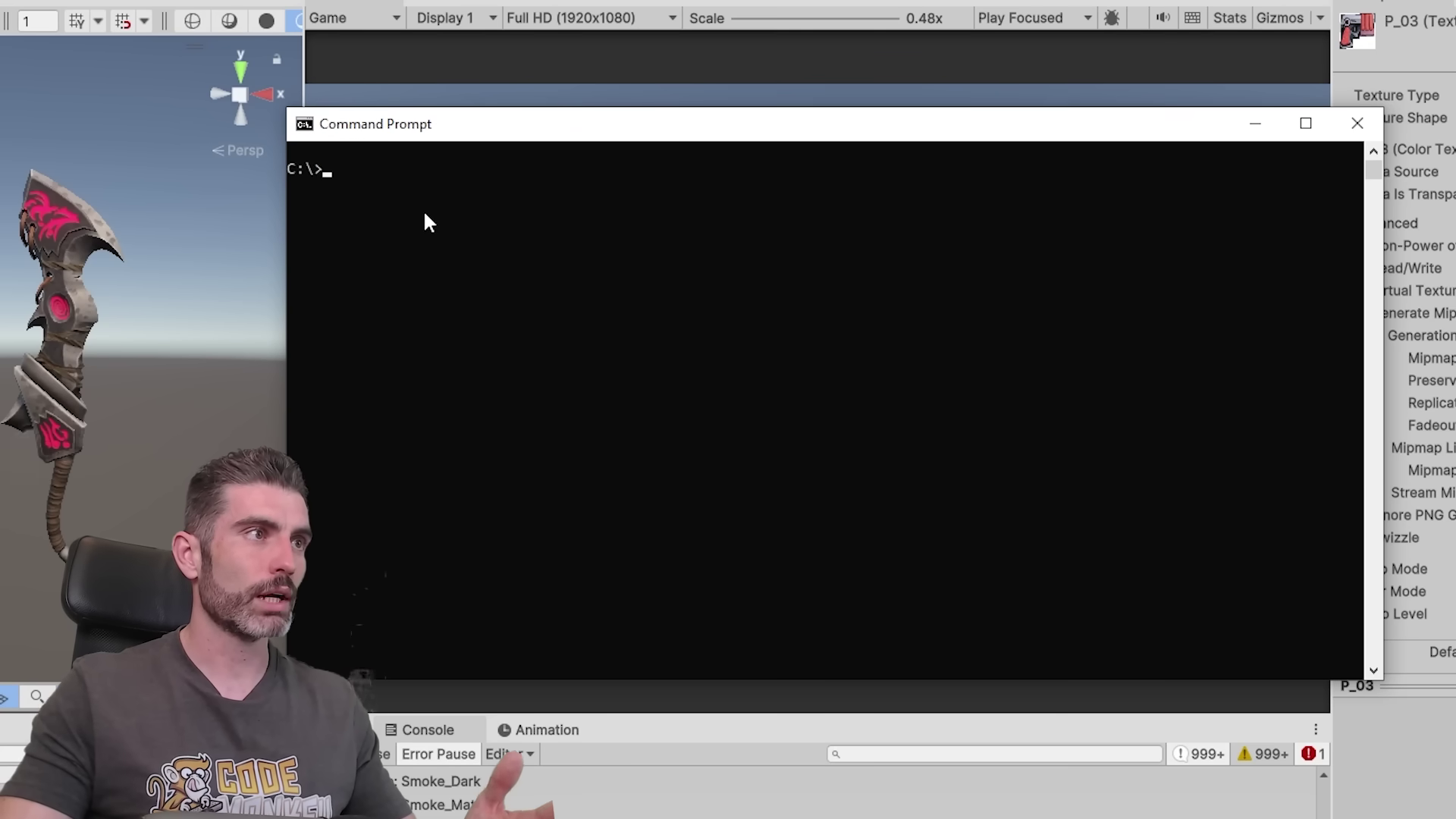
{"action": "type", "text": "blip-caption': ApplicationName='blip-caption', CommandLine='--large  --json \"C:/Unity/CodeMonkey/AssetTest_Unity6/Assets/AssetInventory/Editor/Images/asset-inventory-logo.png"}
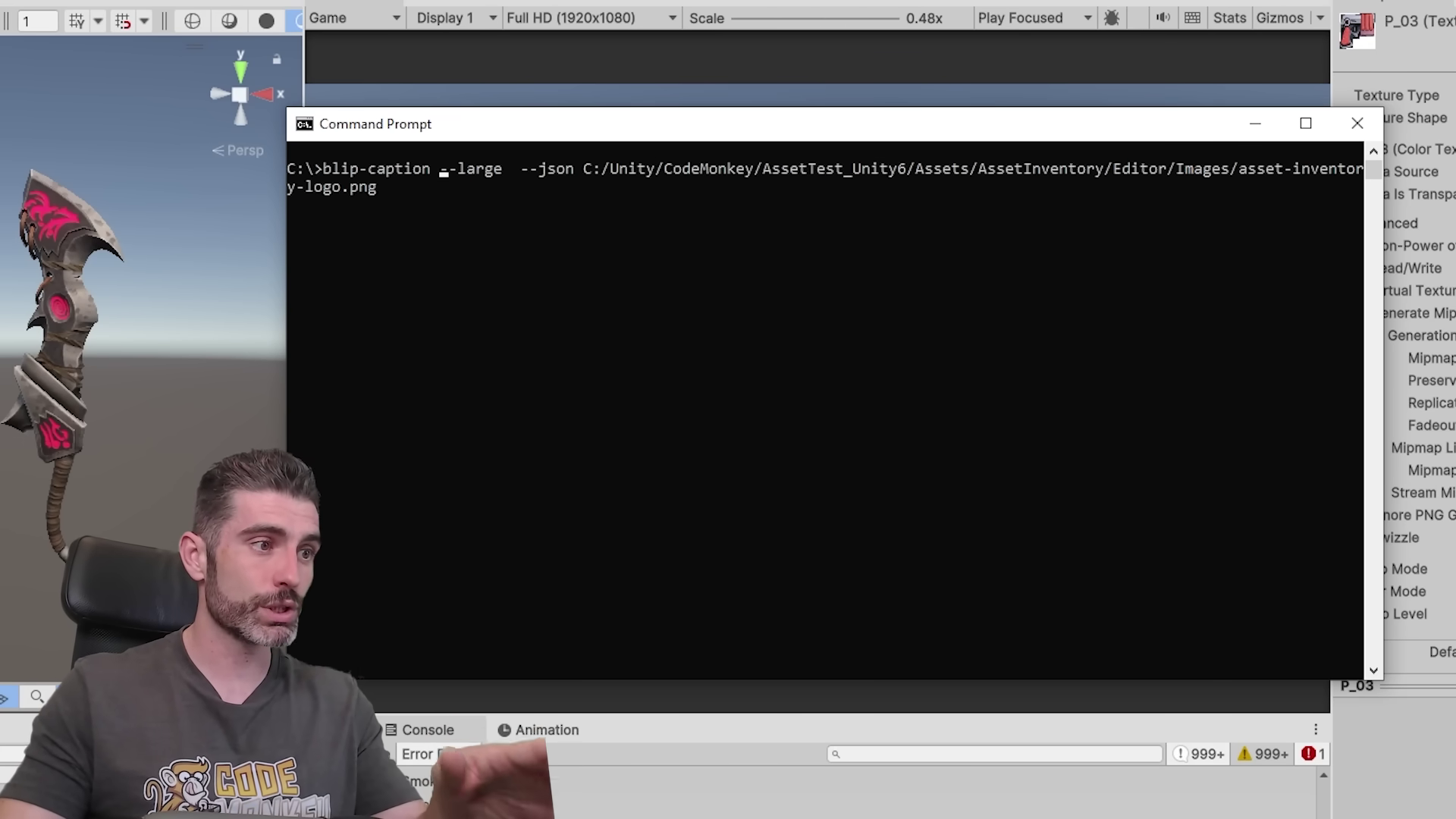
{"action": "key", "text": "Return"}
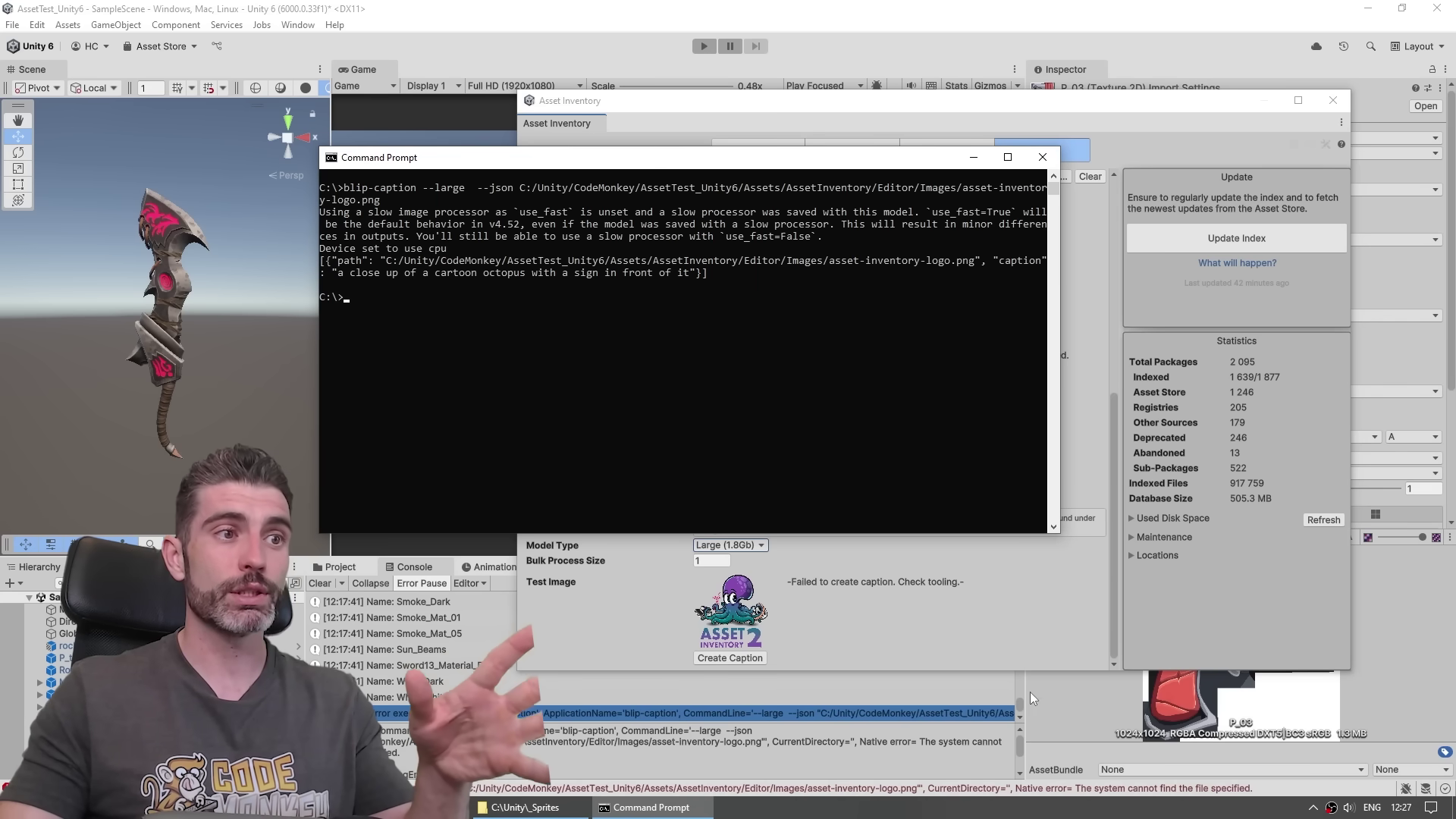
Back in Asset Inventory, refresh Used Disk Space and show the extra Maintenance options.
{"action": "left_click", "coordinate": [986, 671]}
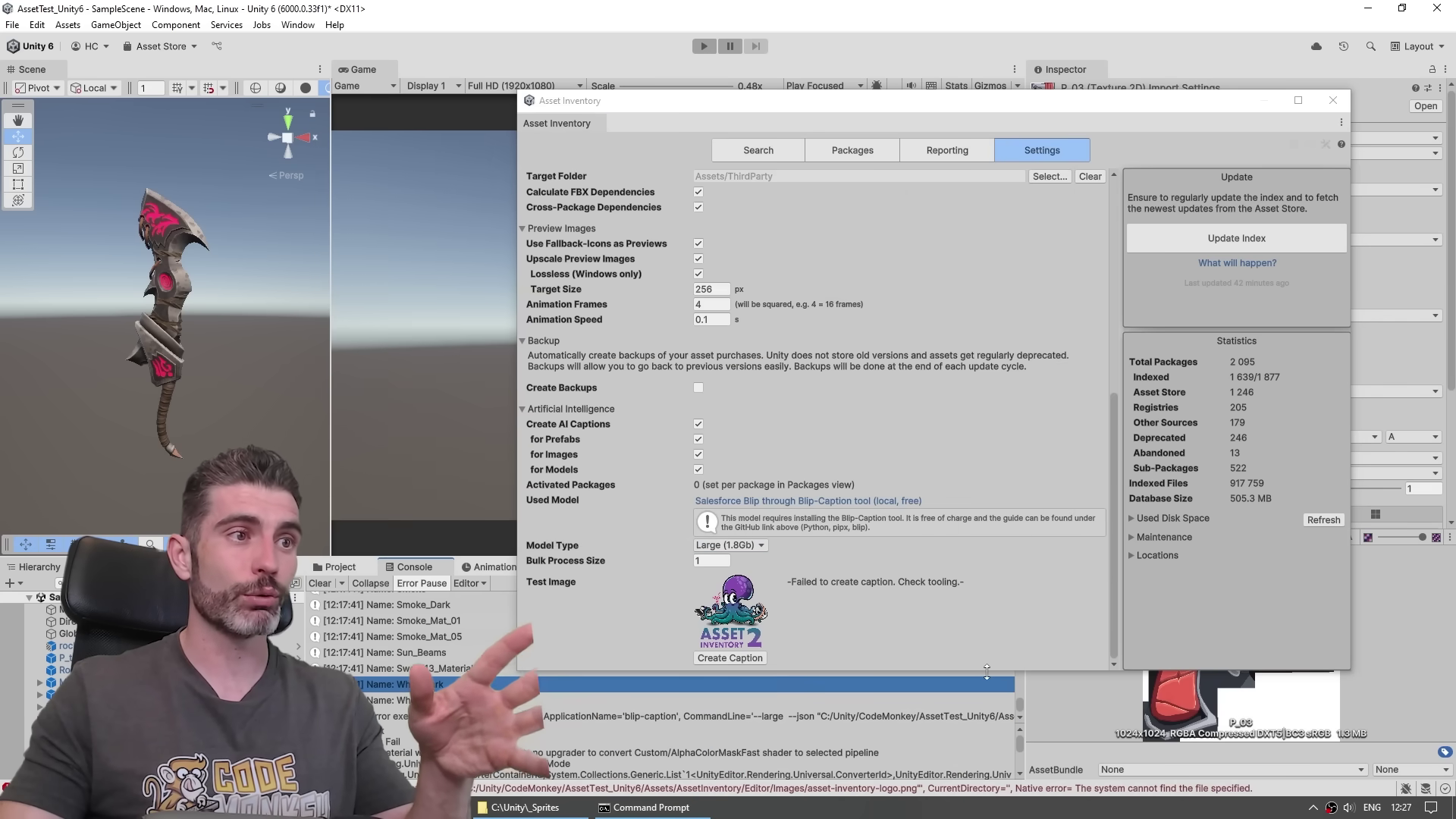
{"action": "left_click", "coordinate": [895, 638]}
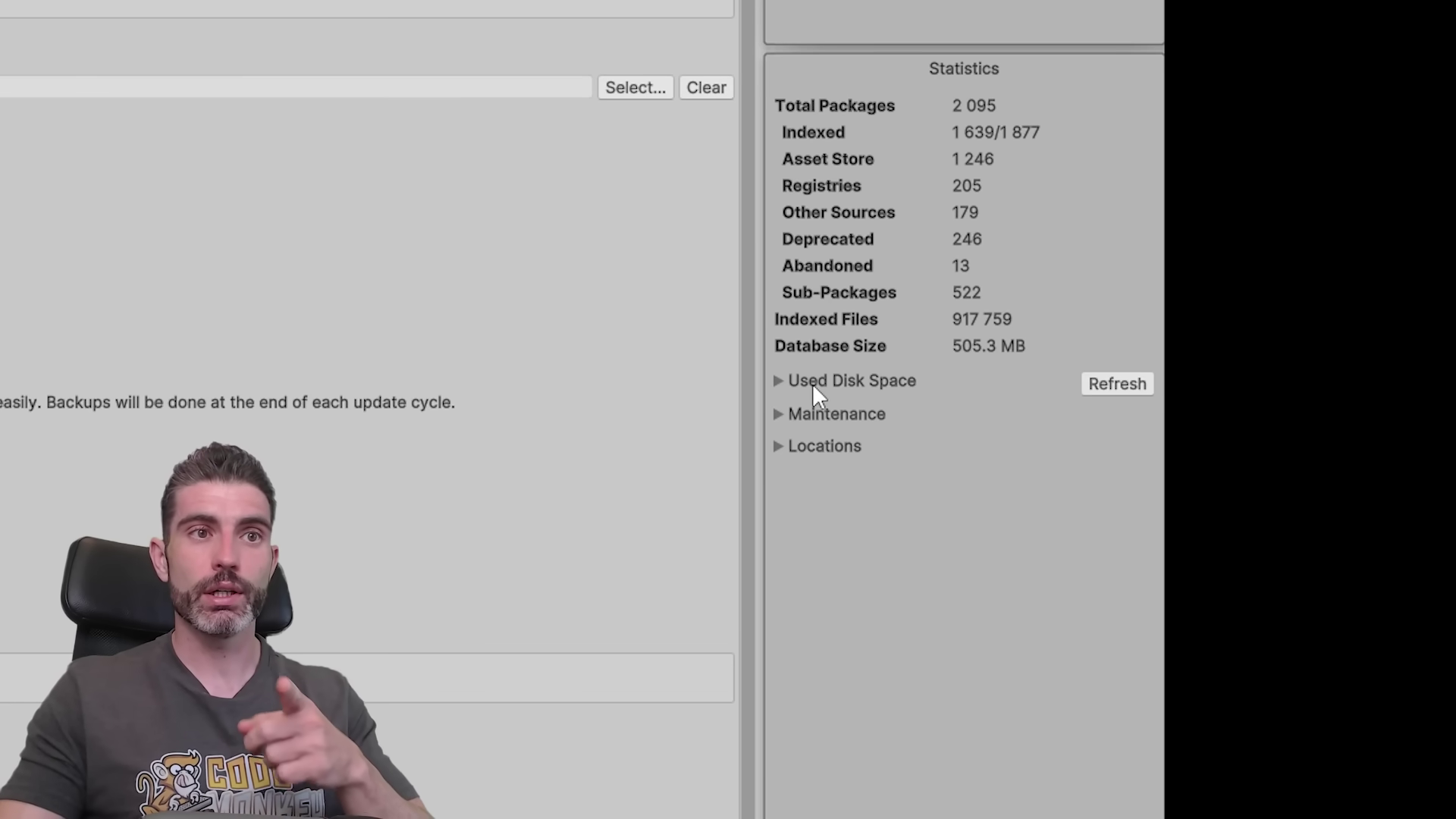
{"action": "left_click", "coordinate": [1131, 518]}
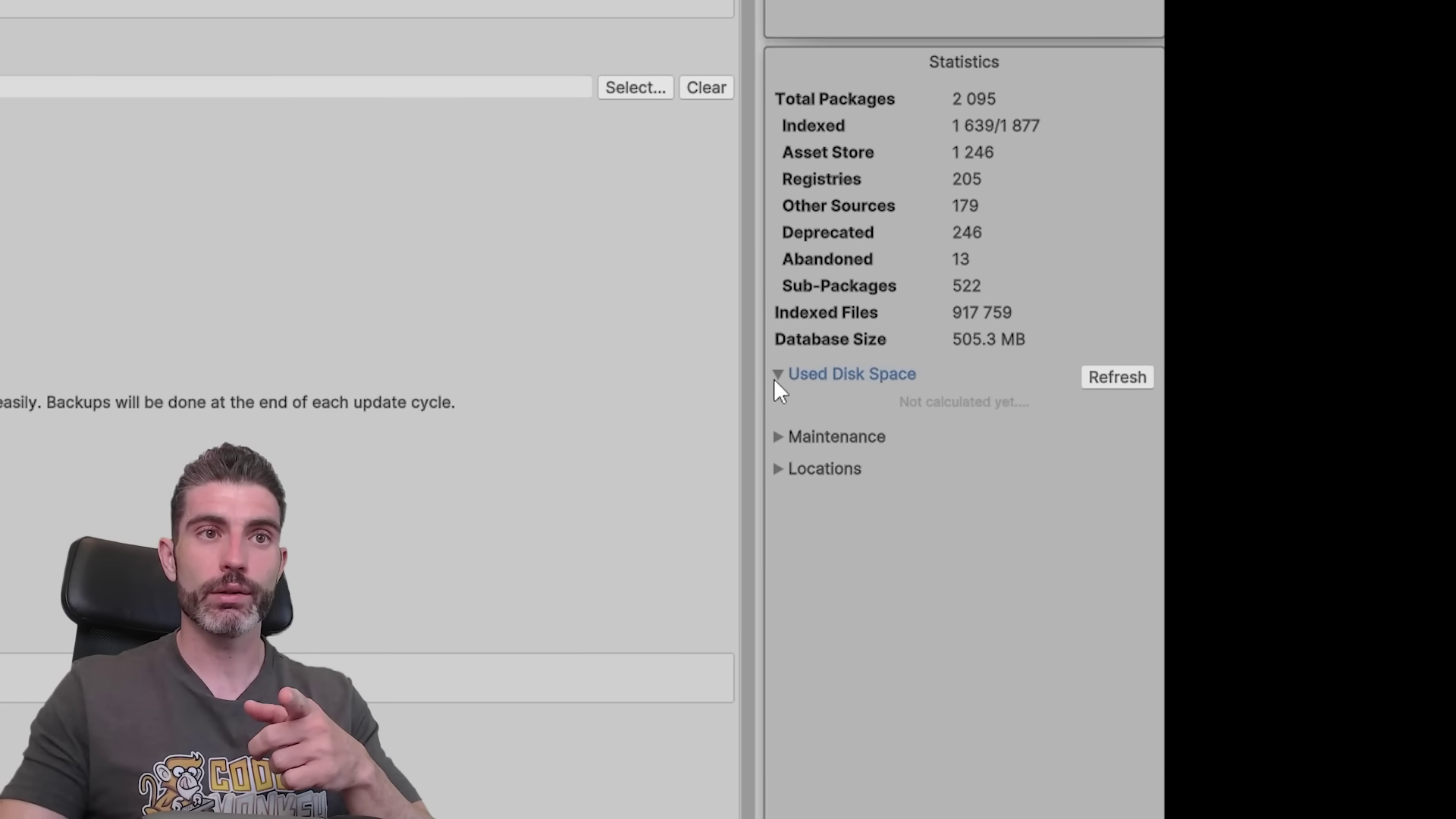
{"action": "left_click", "coordinate": [1109, 380]}
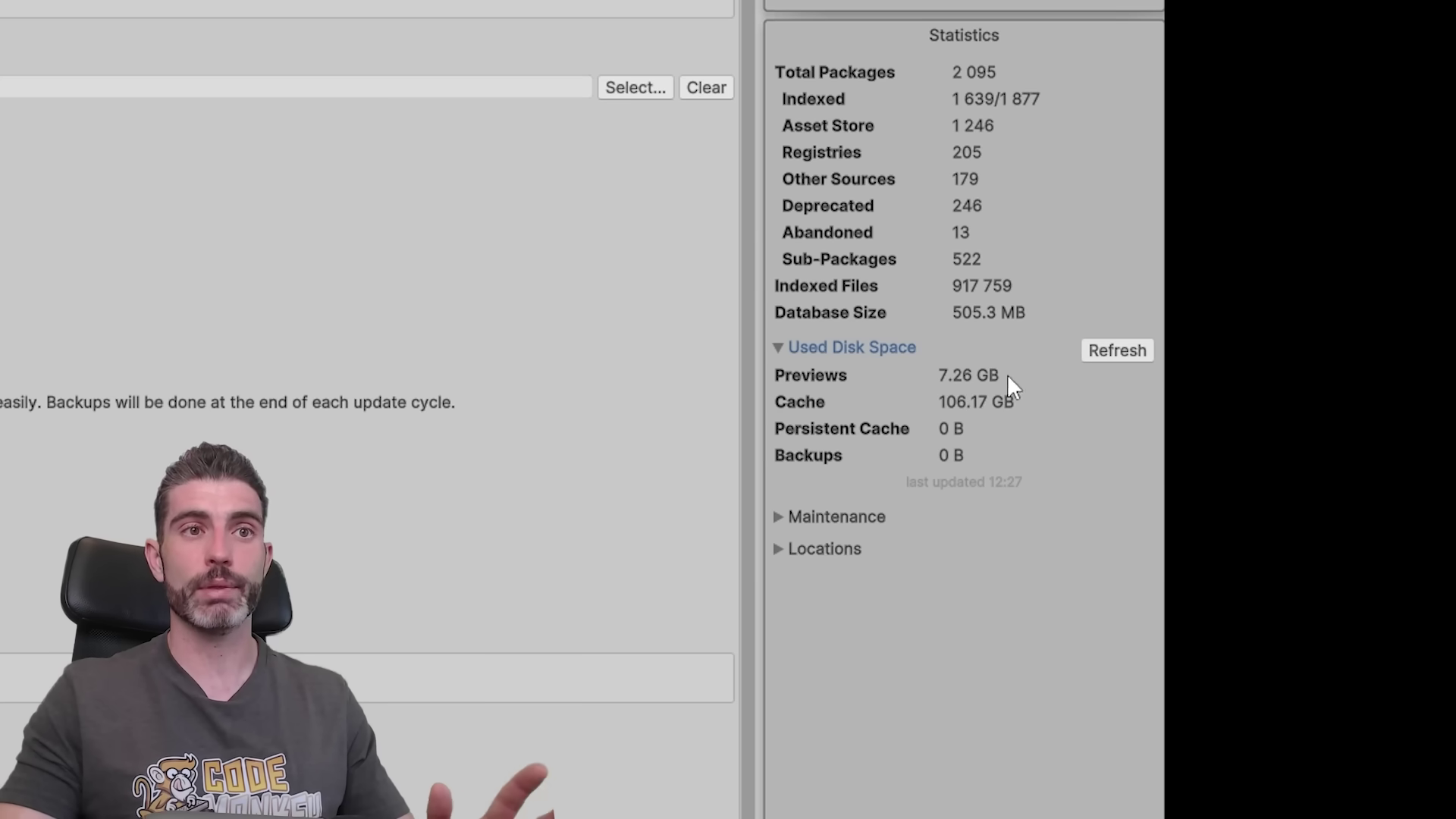
{"action": "left_click", "coordinate": [819, 517]}
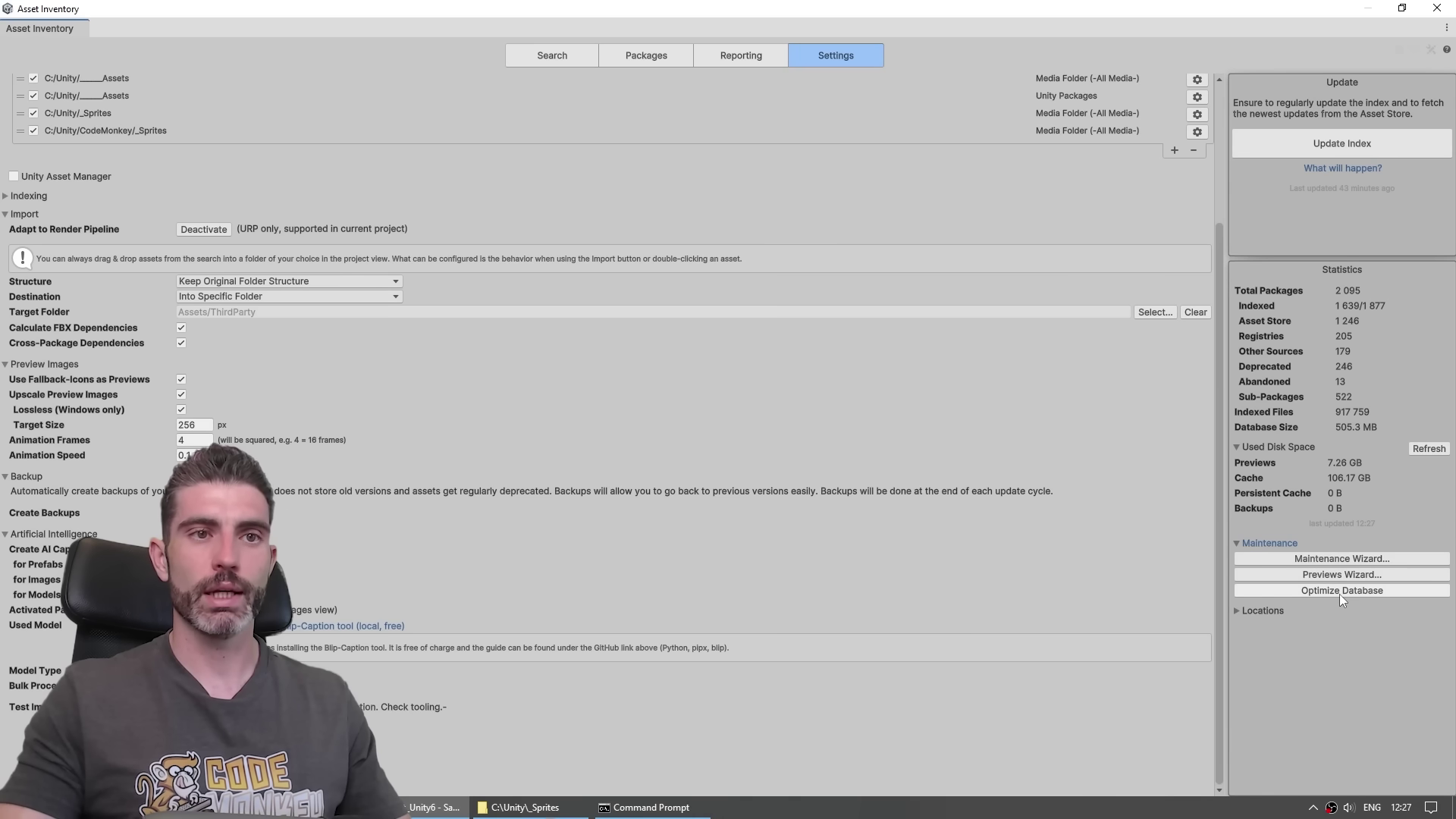
{"action": "key", "text": "ctrl"}
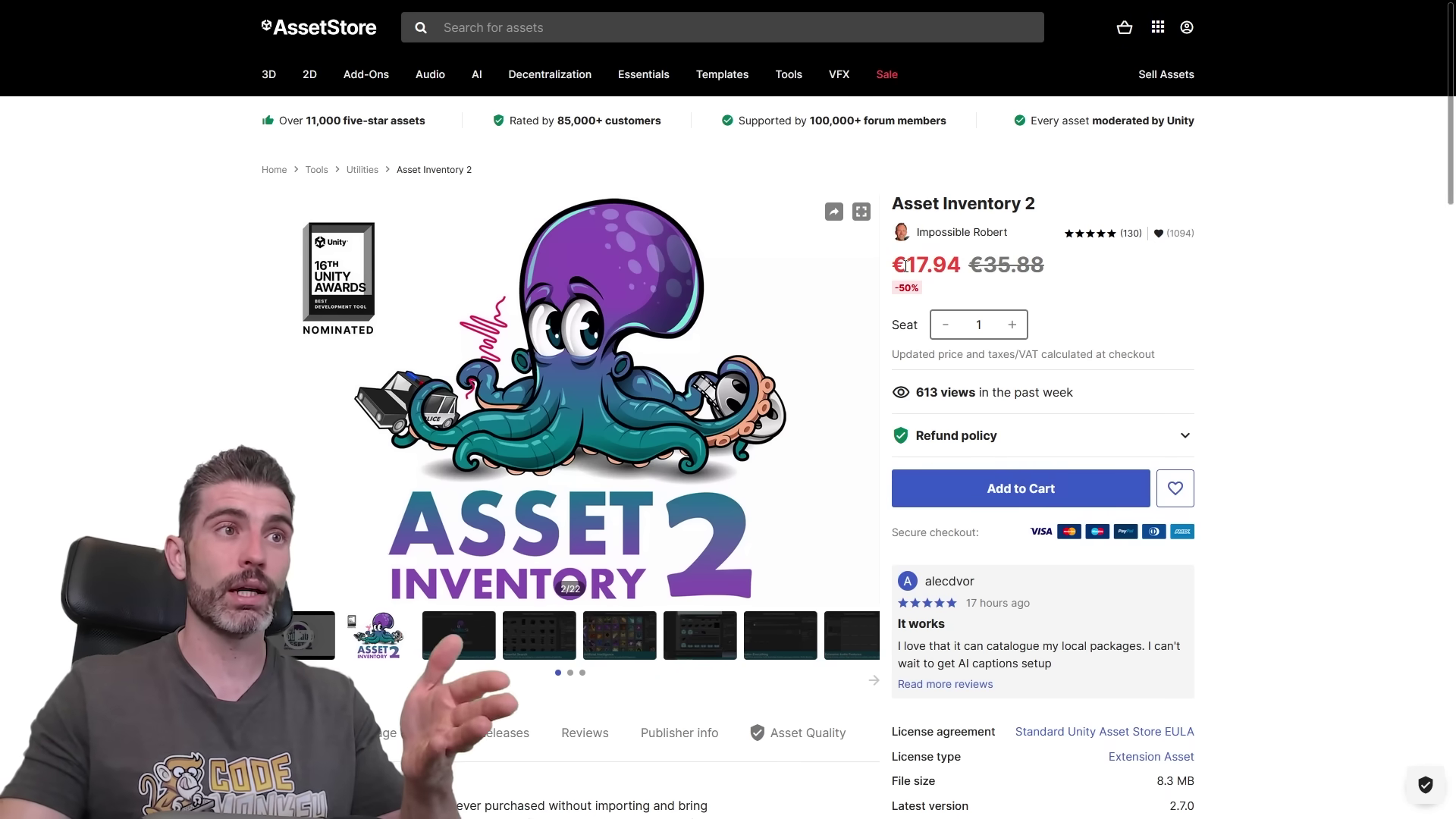
{"action": "double_click", "coordinate": [930, 265]}
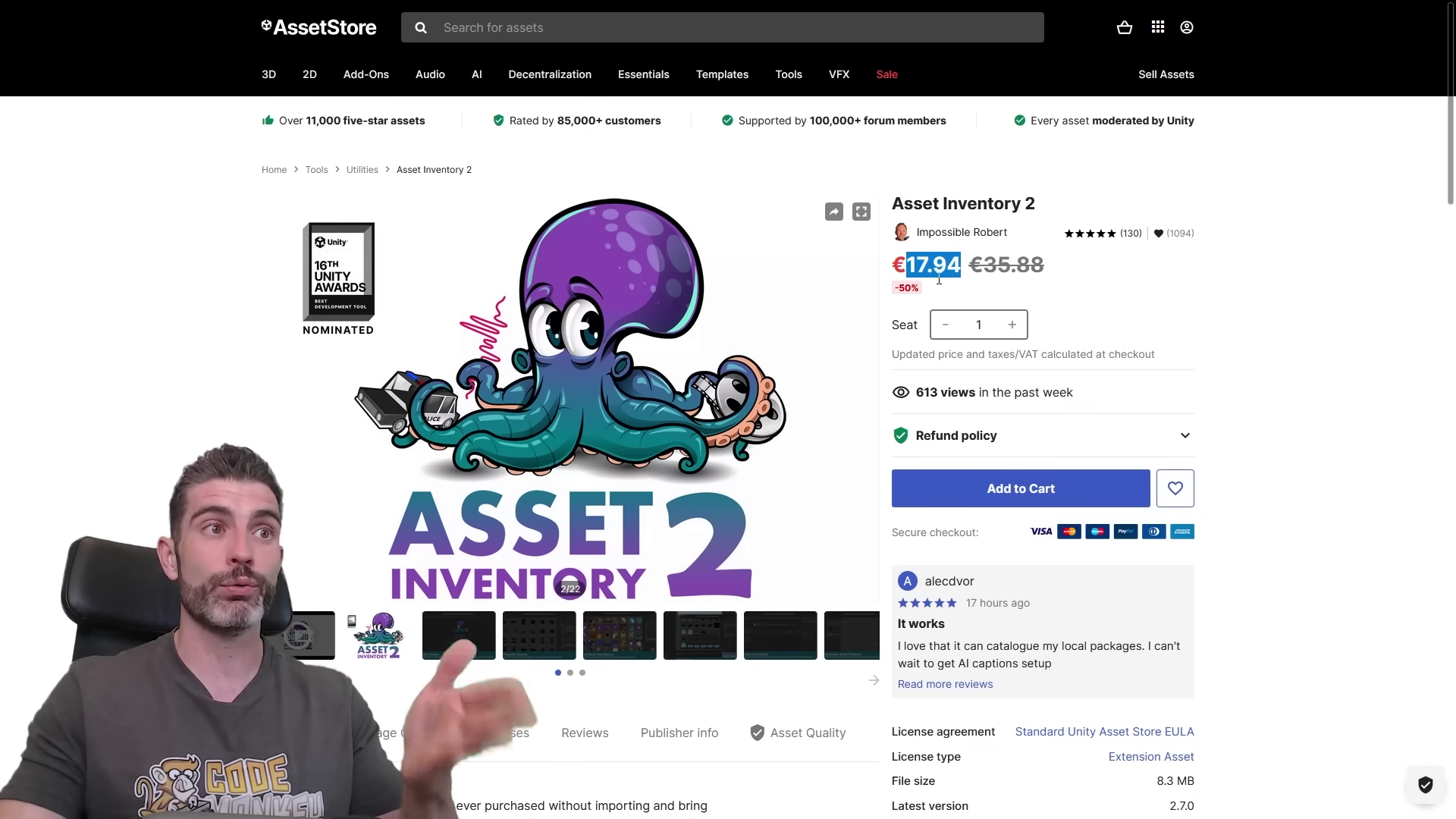
{"action": "left_click", "coordinate": [1228, 303]}
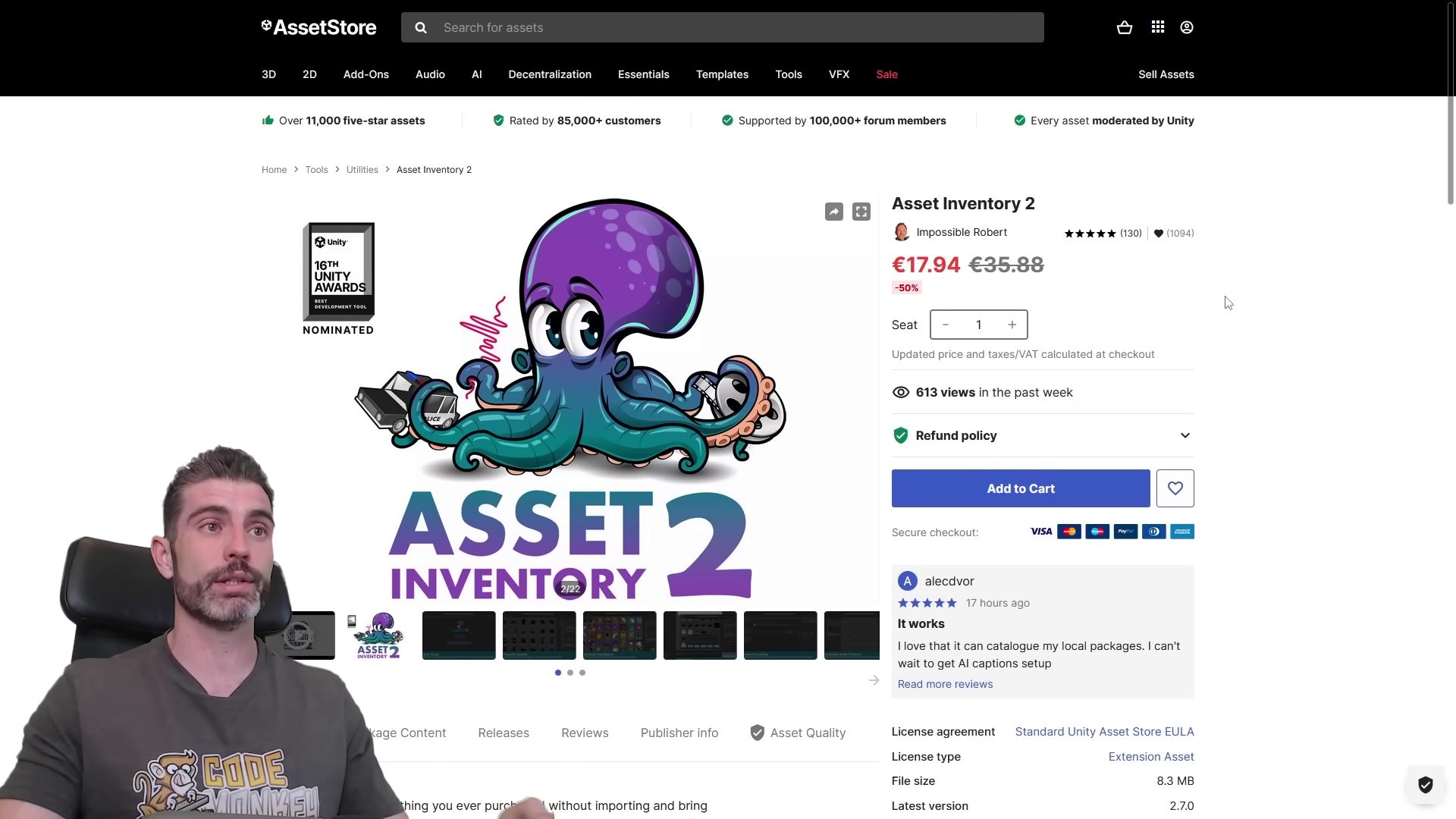